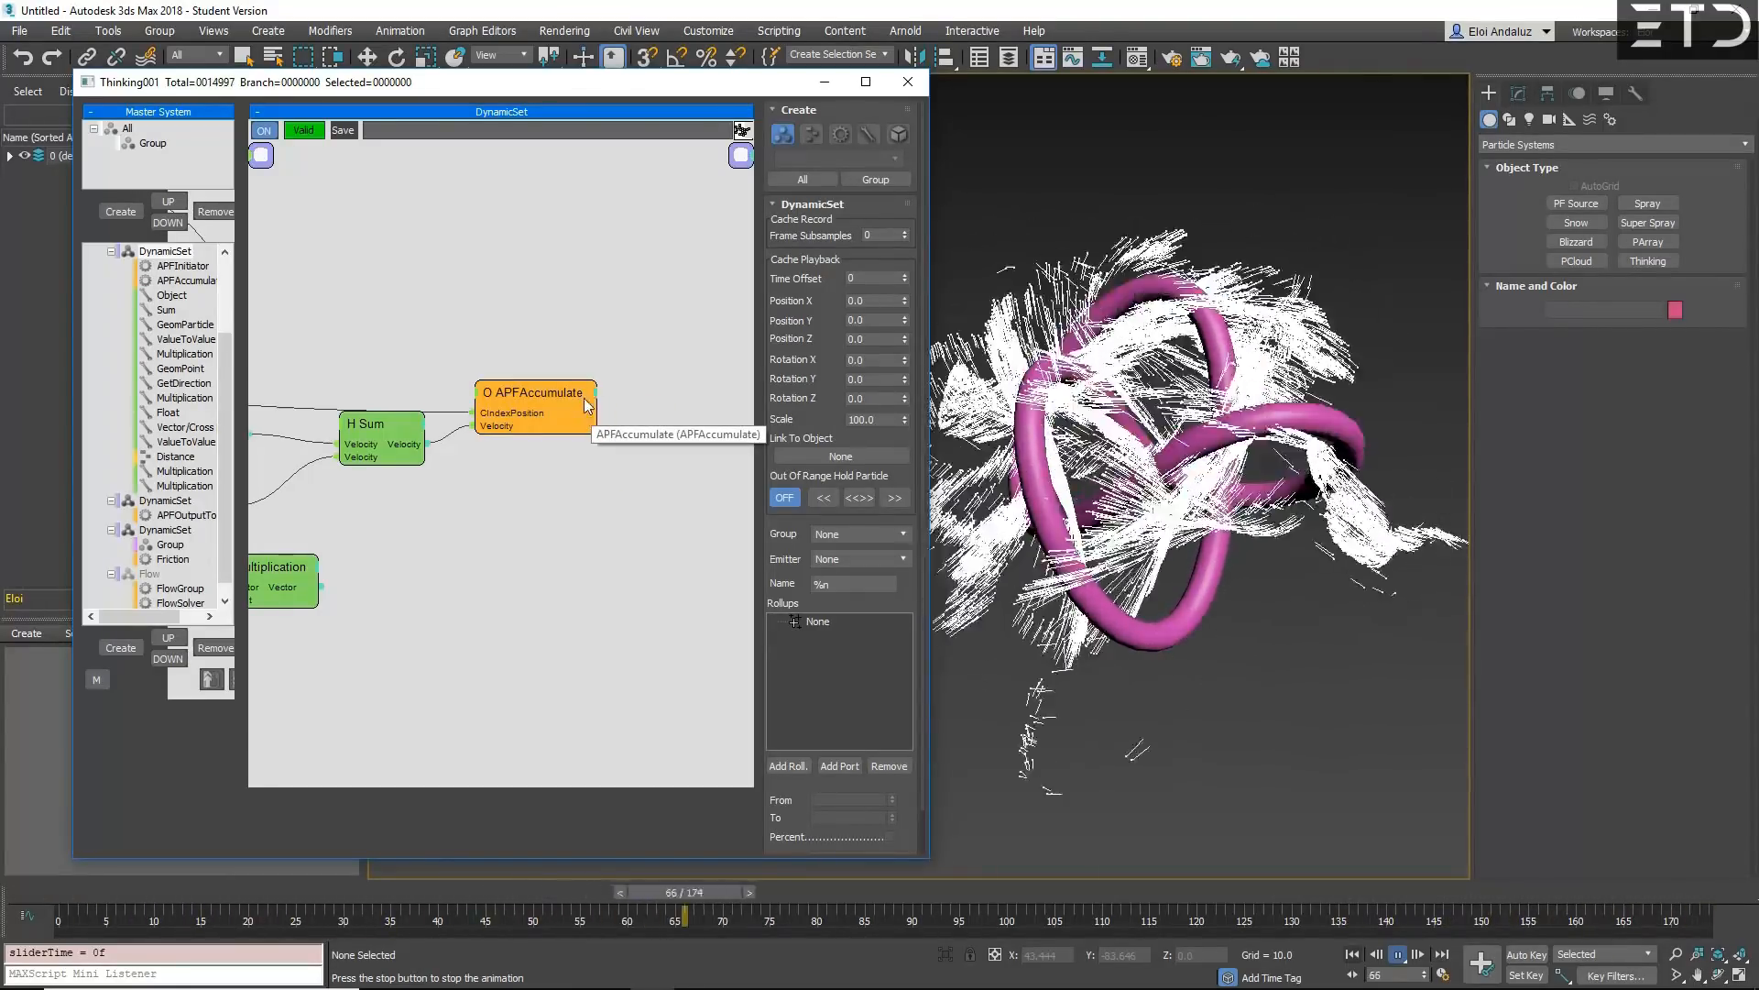
- Look through the APField operators offered for the dynamic set, without adding one
right_click(546, 472)
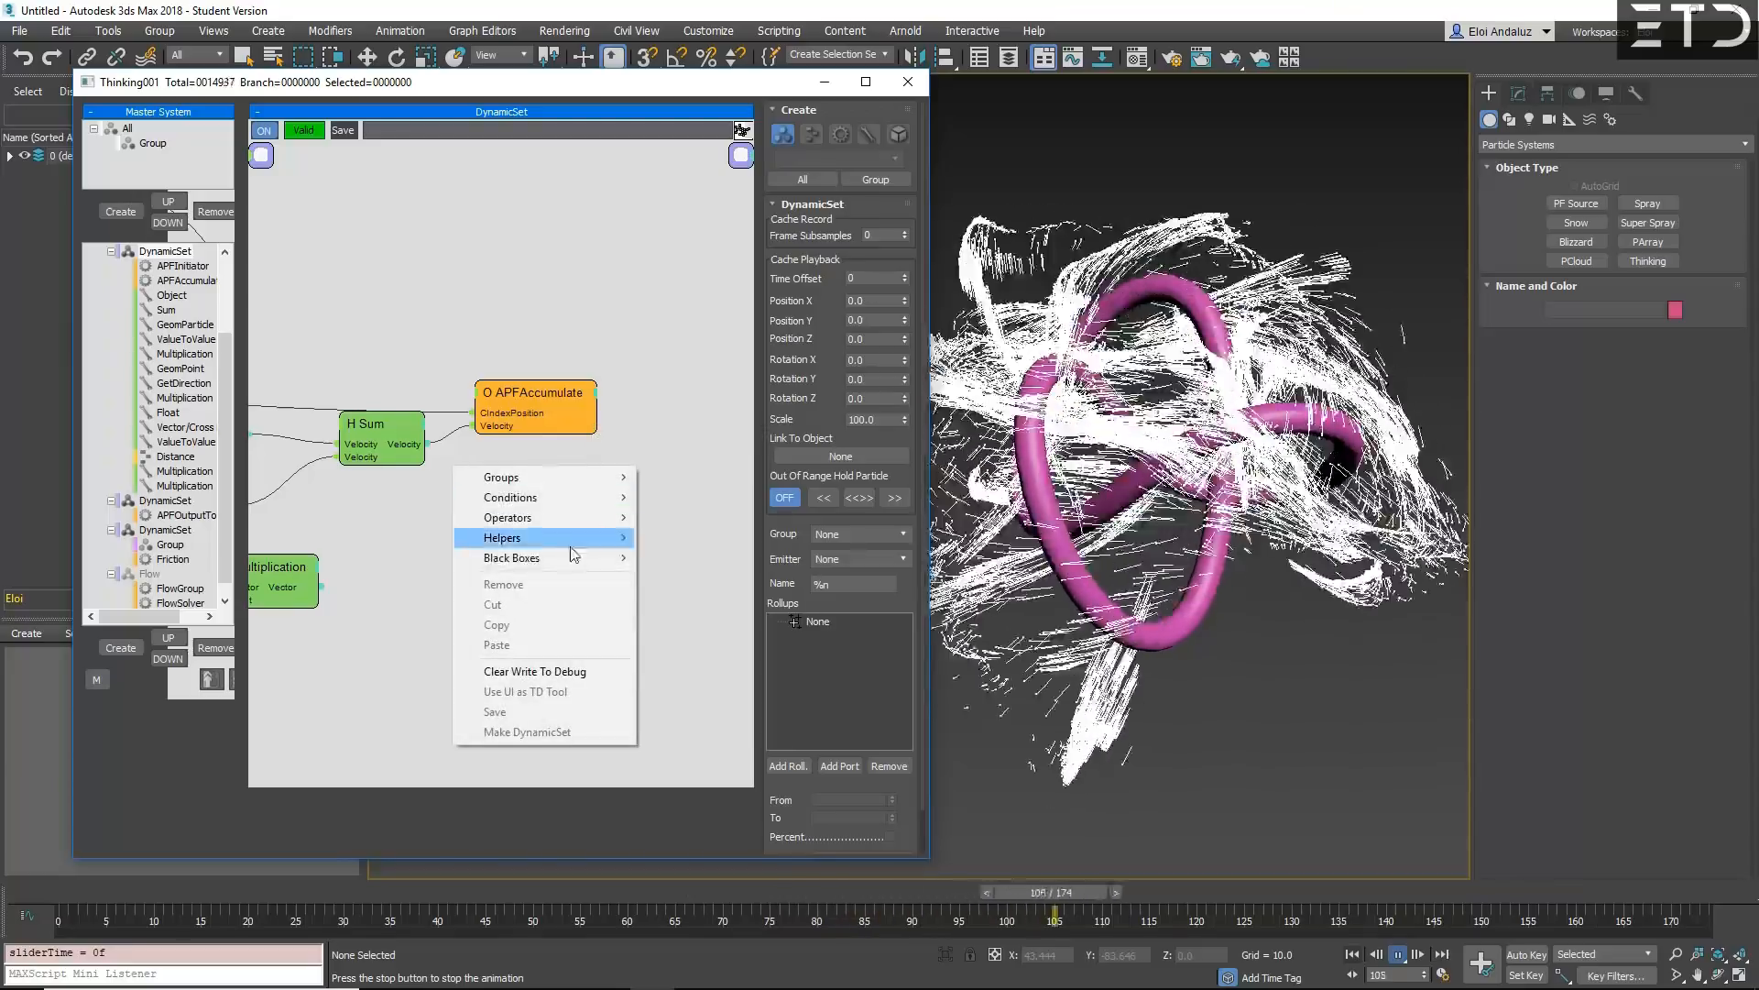
mouse_move(531, 524)
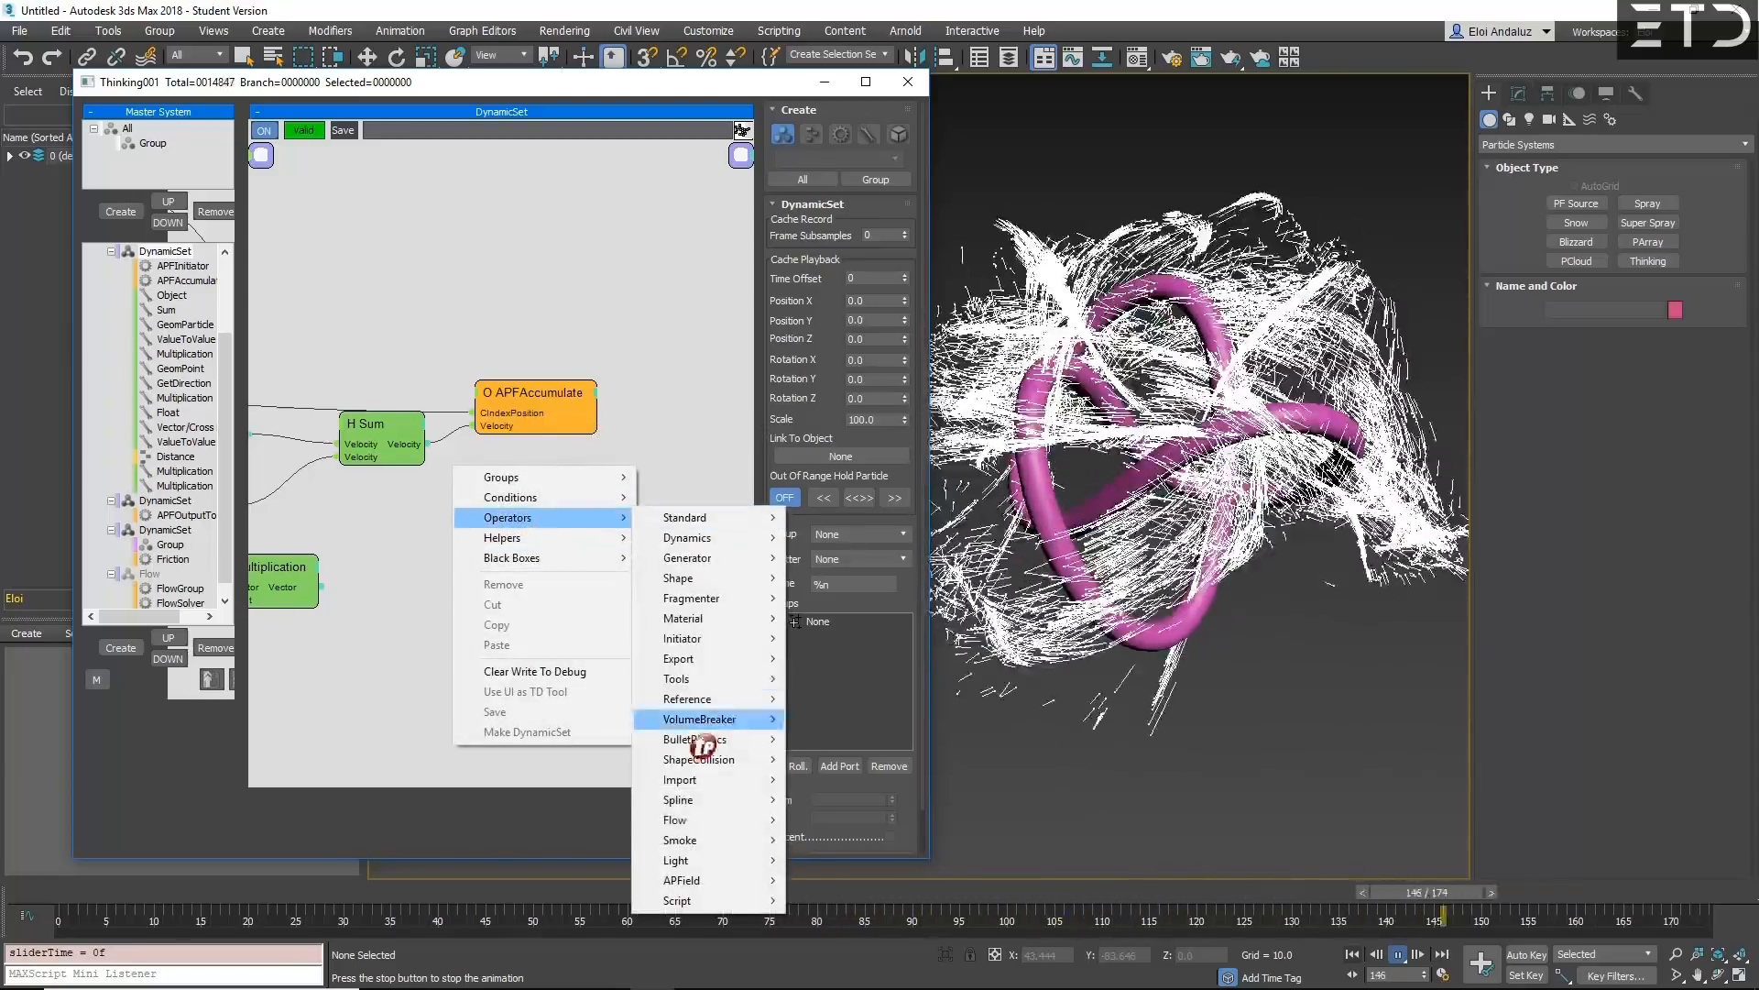
mouse_move(711, 880)
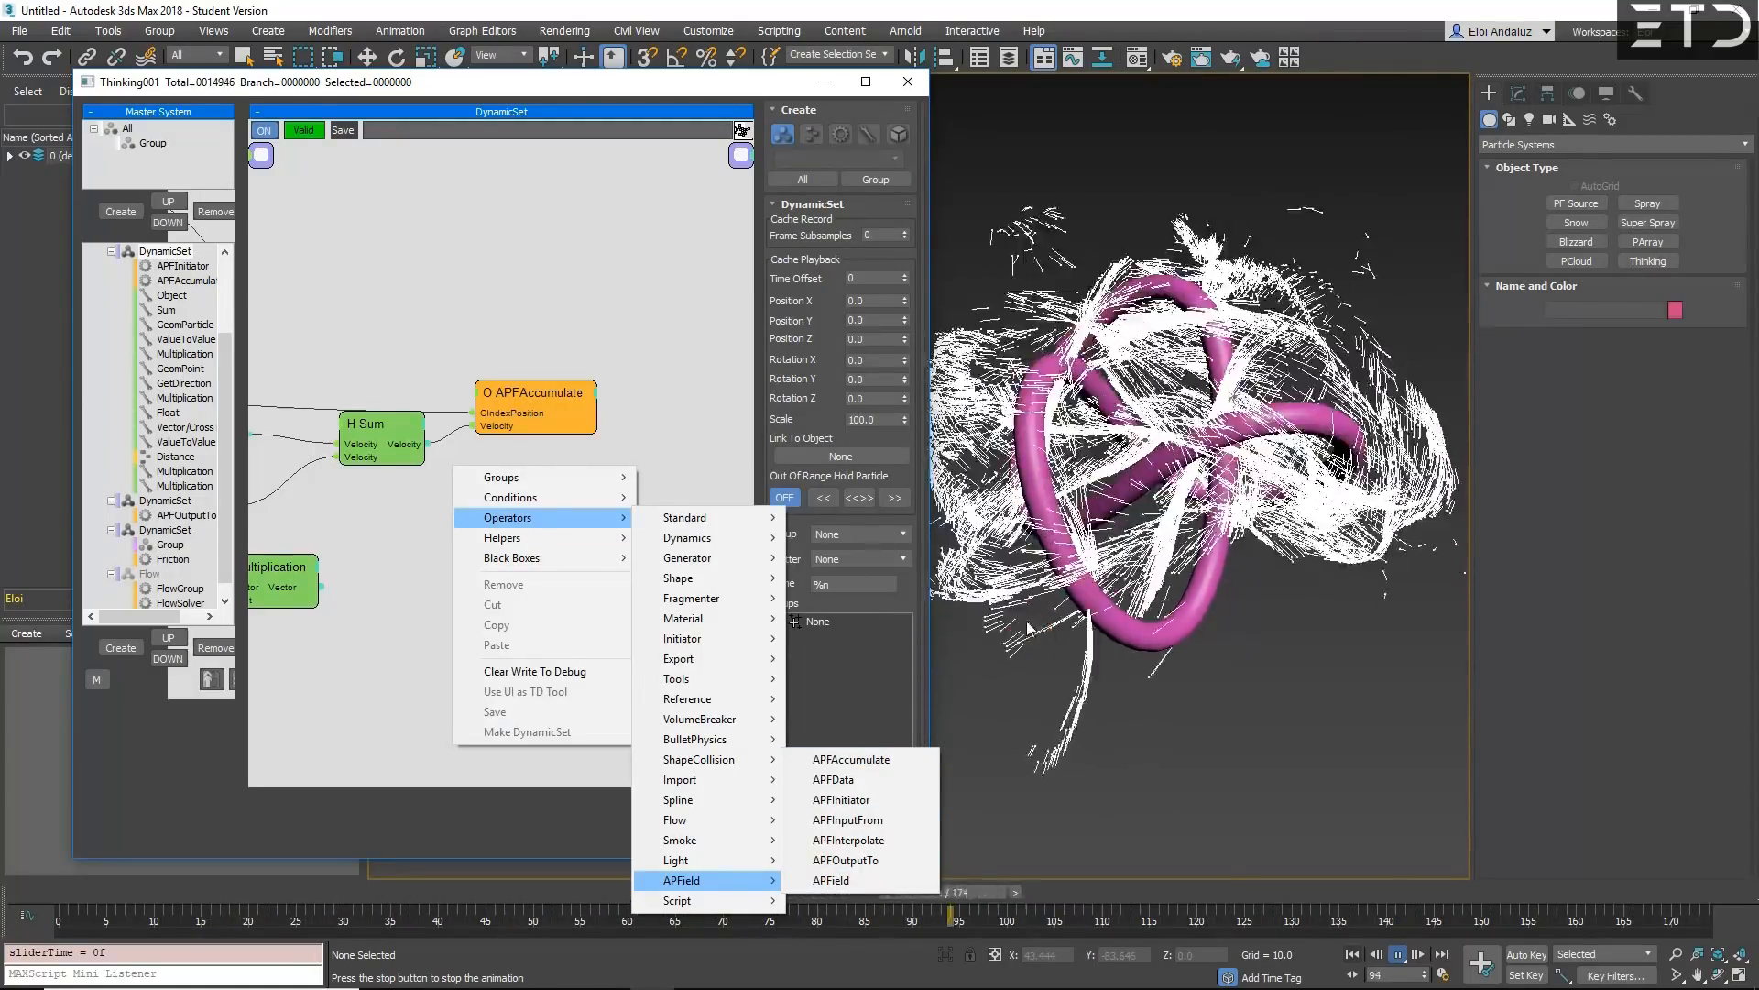
click(527, 356)
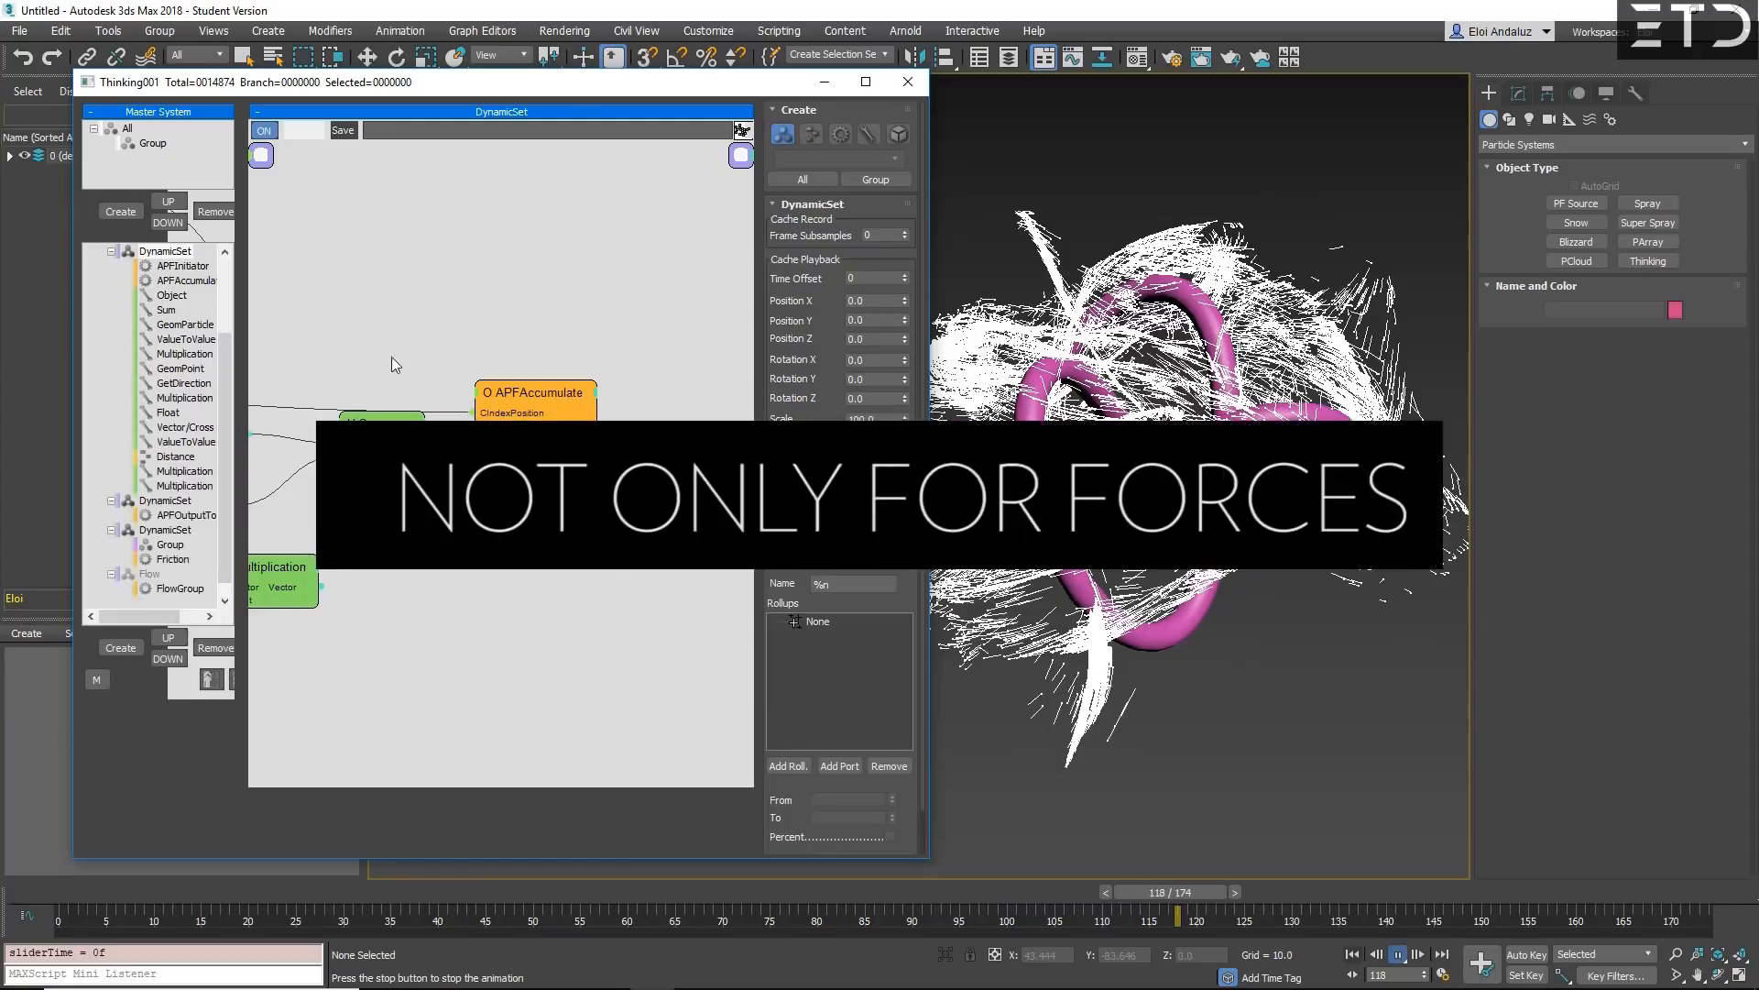
- Review the DynamicSet node network from GeomPoint to Sum, shifting the GeomPoint node slightly upward
middle_drag(392, 356, 695, 369)
middle_drag(509, 370, 701, 338)
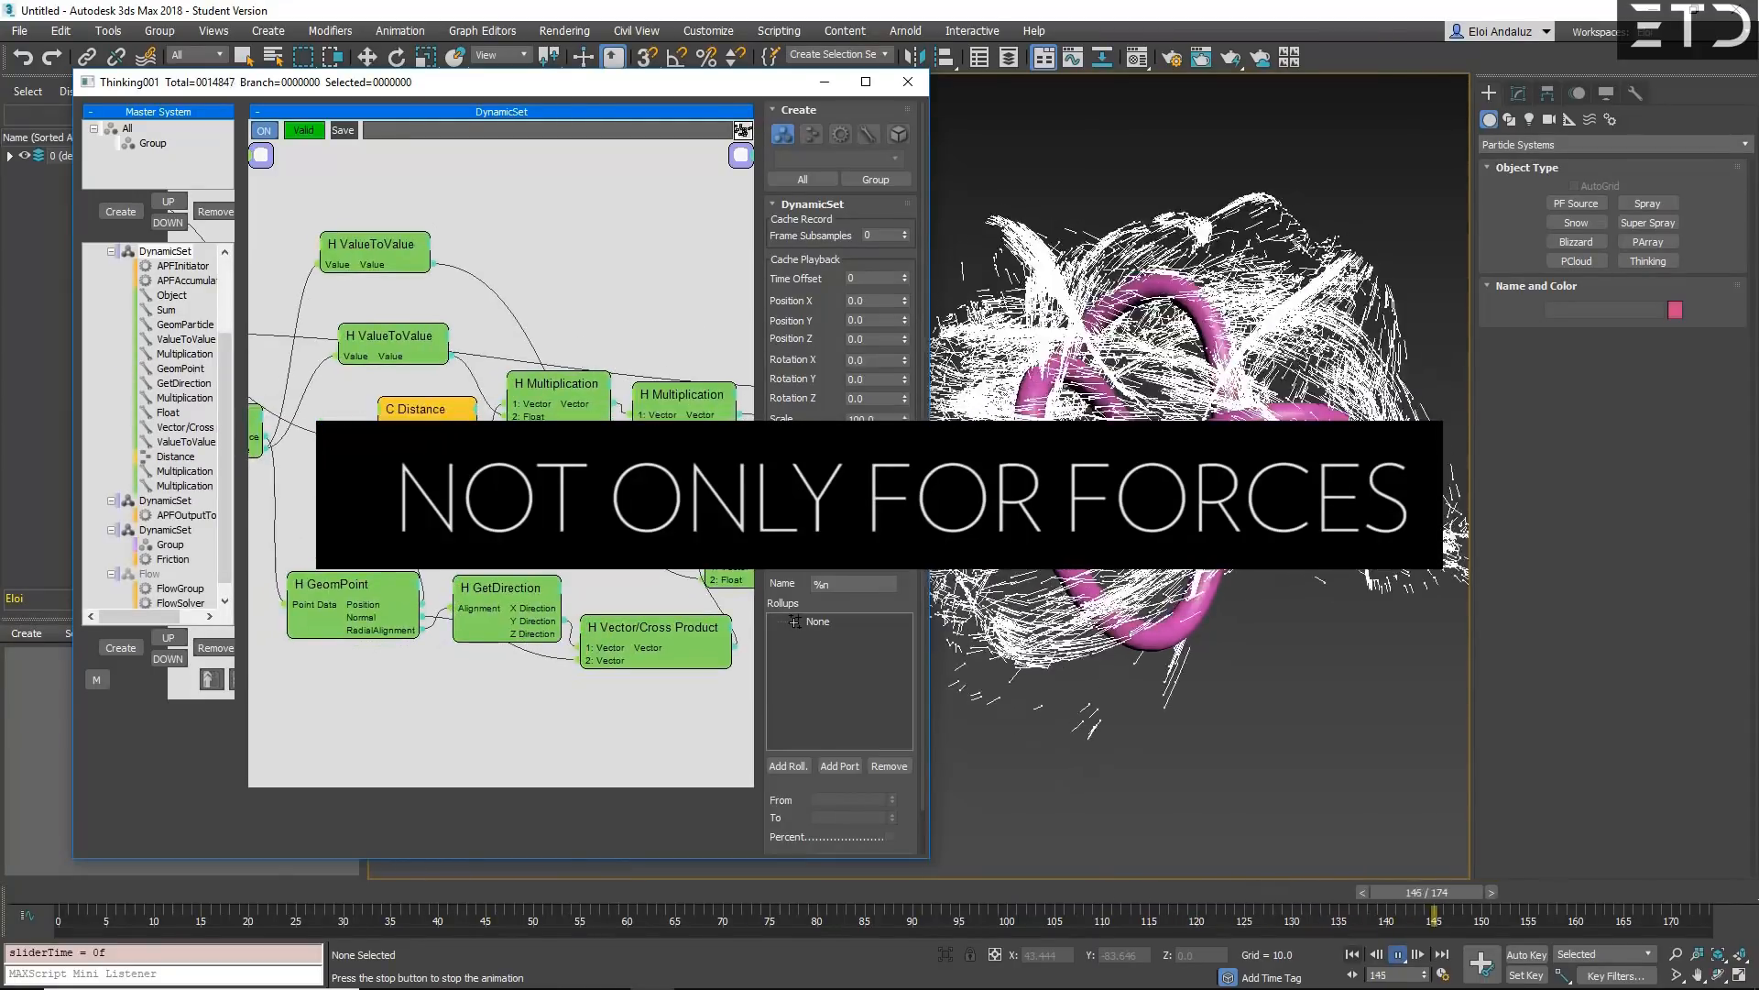
drag(339, 575, 336, 535)
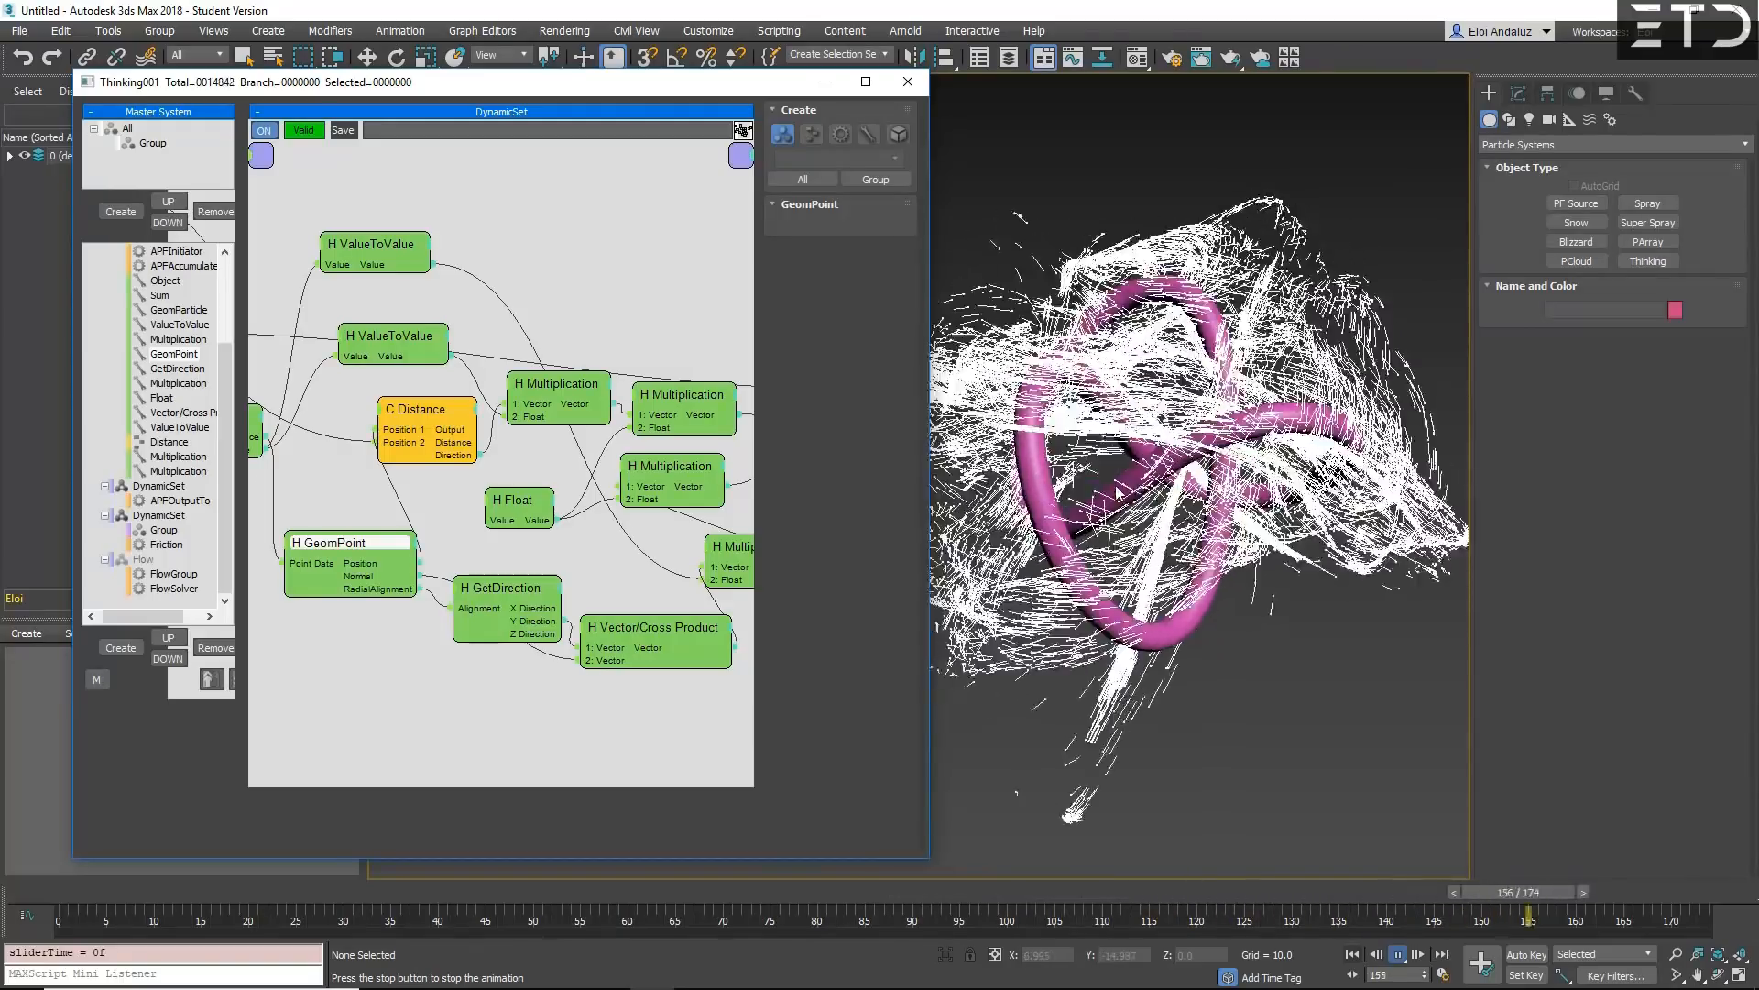
middle_drag(610, 545, 372, 496)
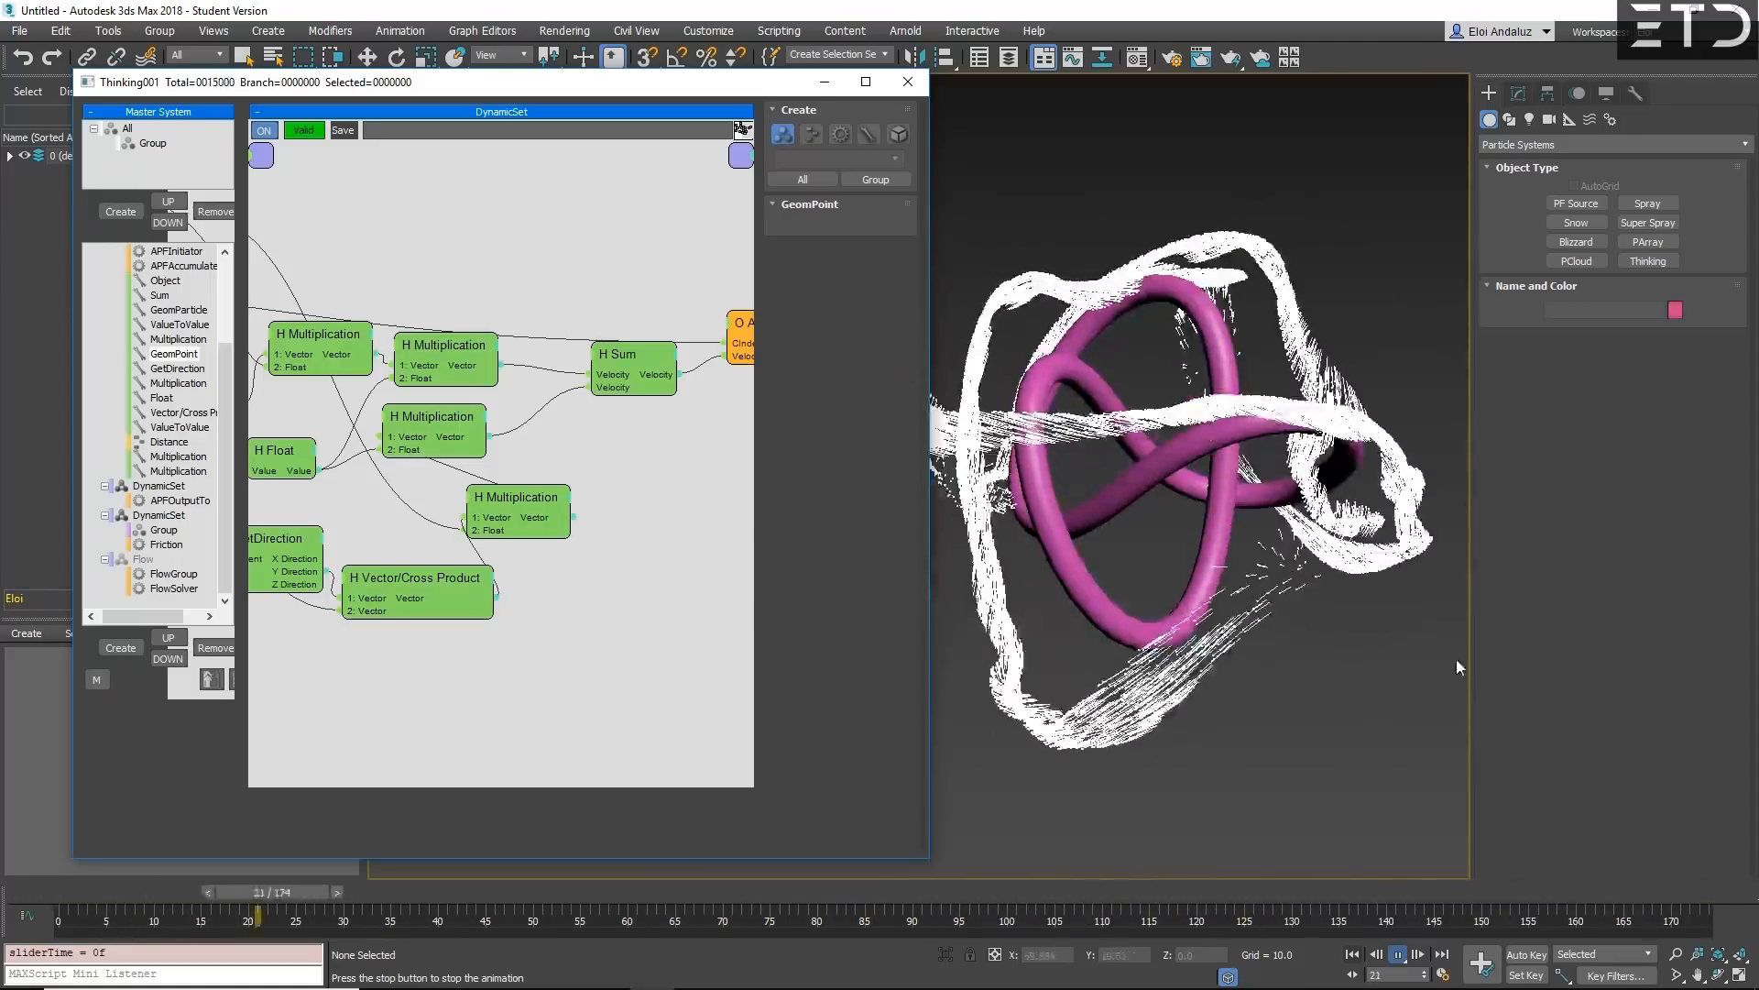
- Stop the animation, inspect the FlowGroup operator's settings in the Flow set, and resume playback
click(1399, 954)
key(w)
click(143, 560)
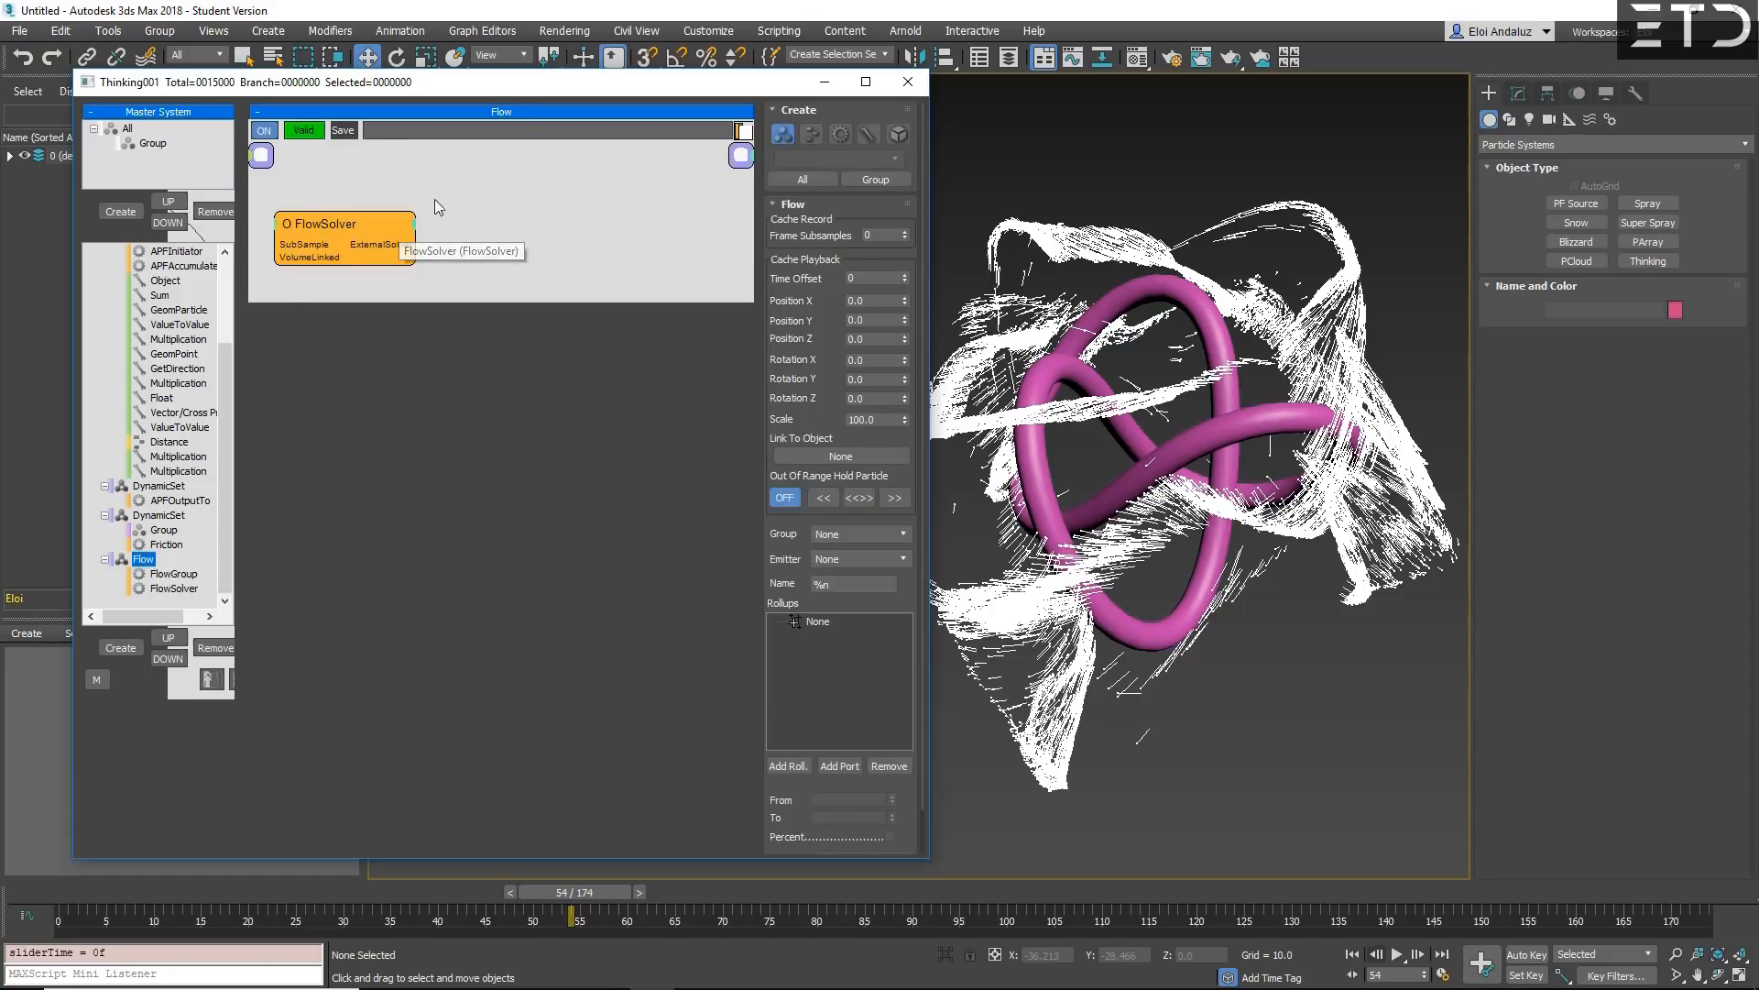
middle_drag(430, 201, 697, 227)
click(420, 248)
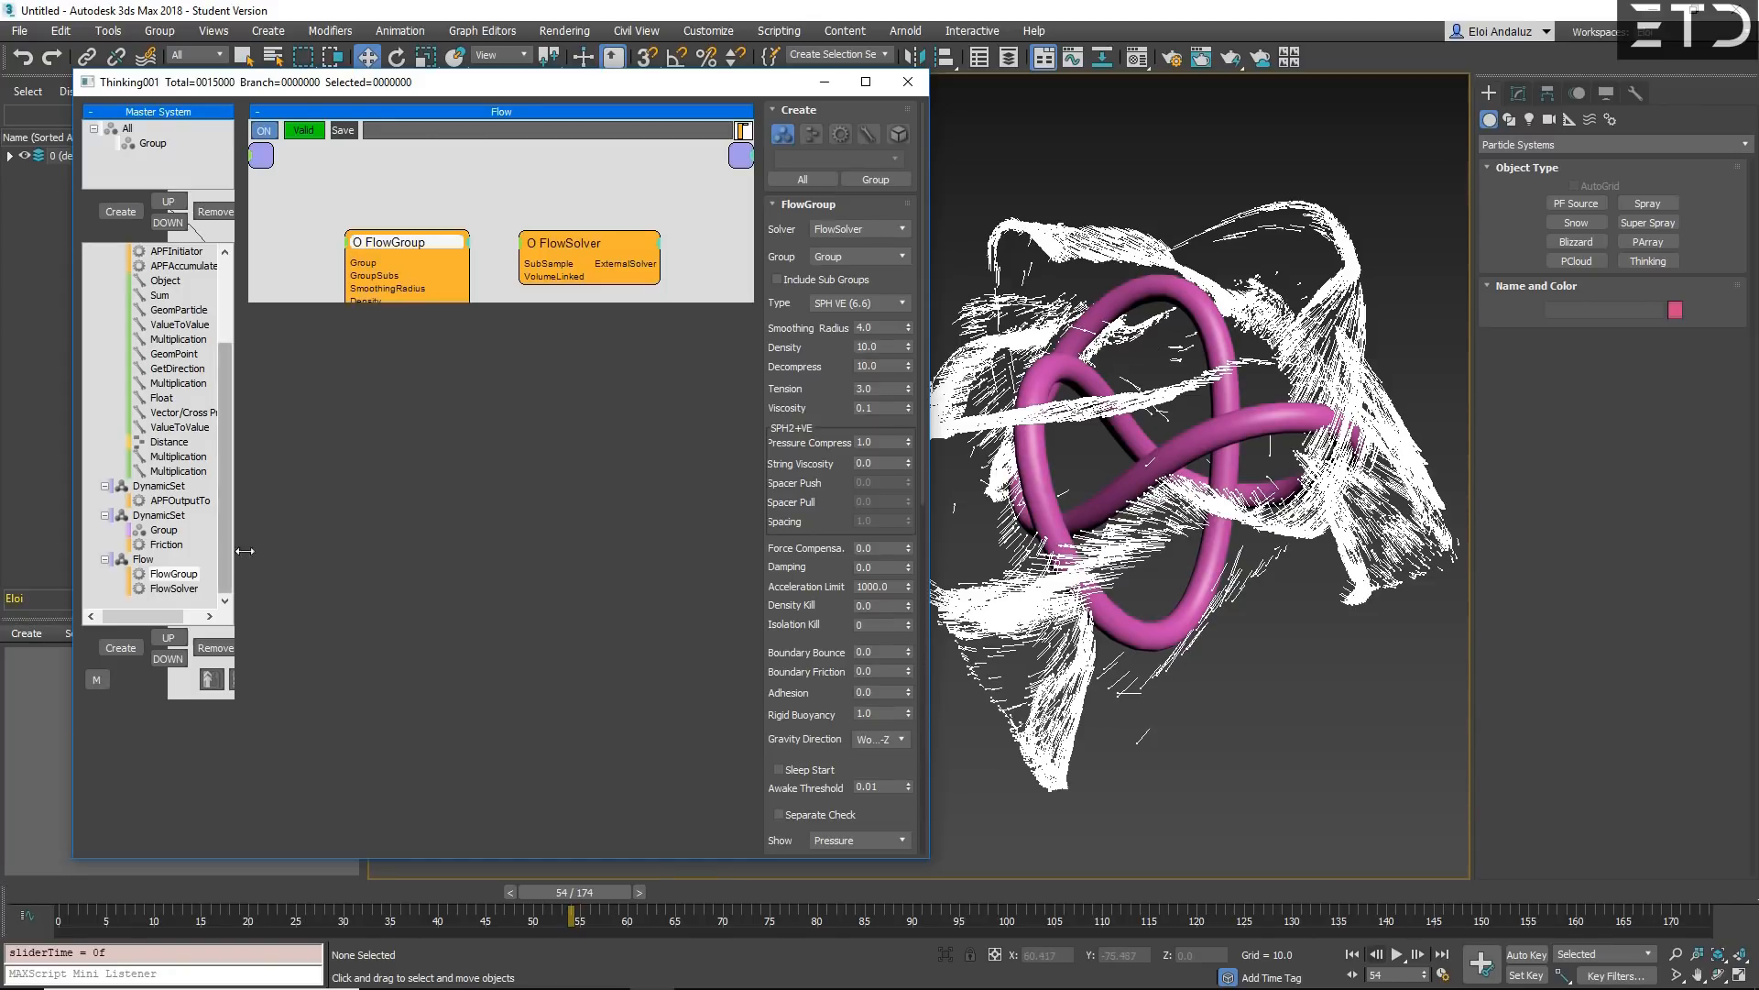
click(1398, 956)
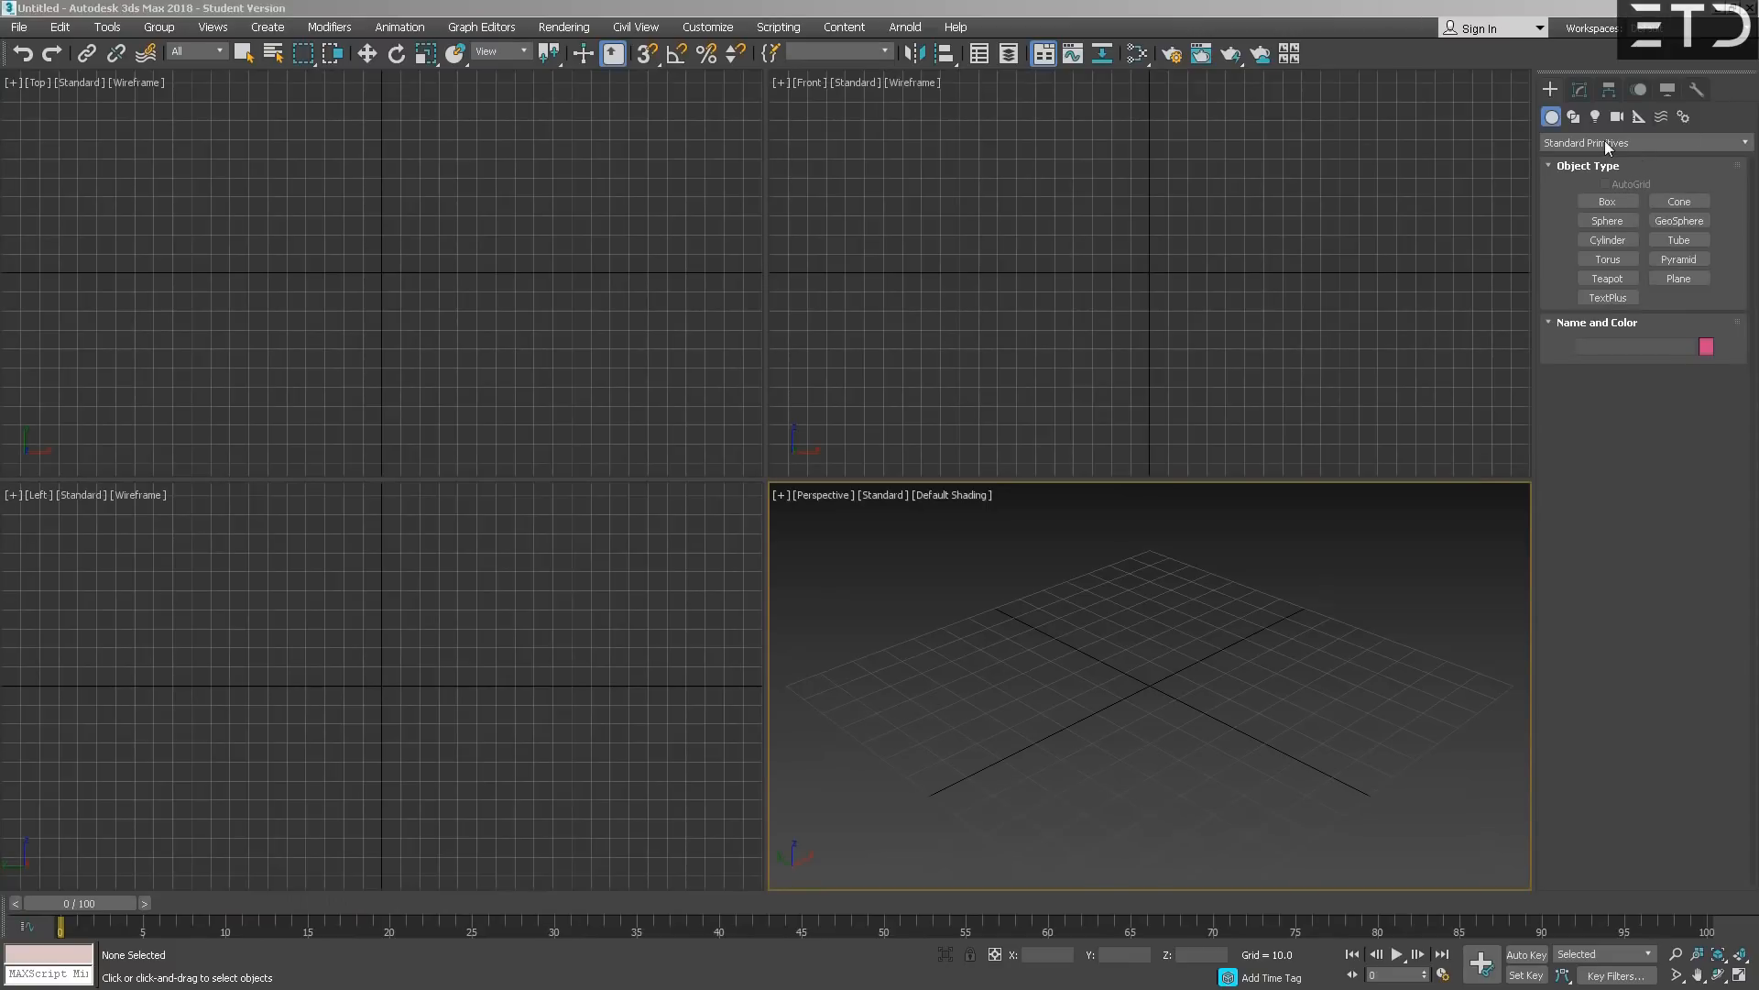
- Create a Thinking particle system near the far corner of the perspective grid and maximize that viewport
click(1606, 143)
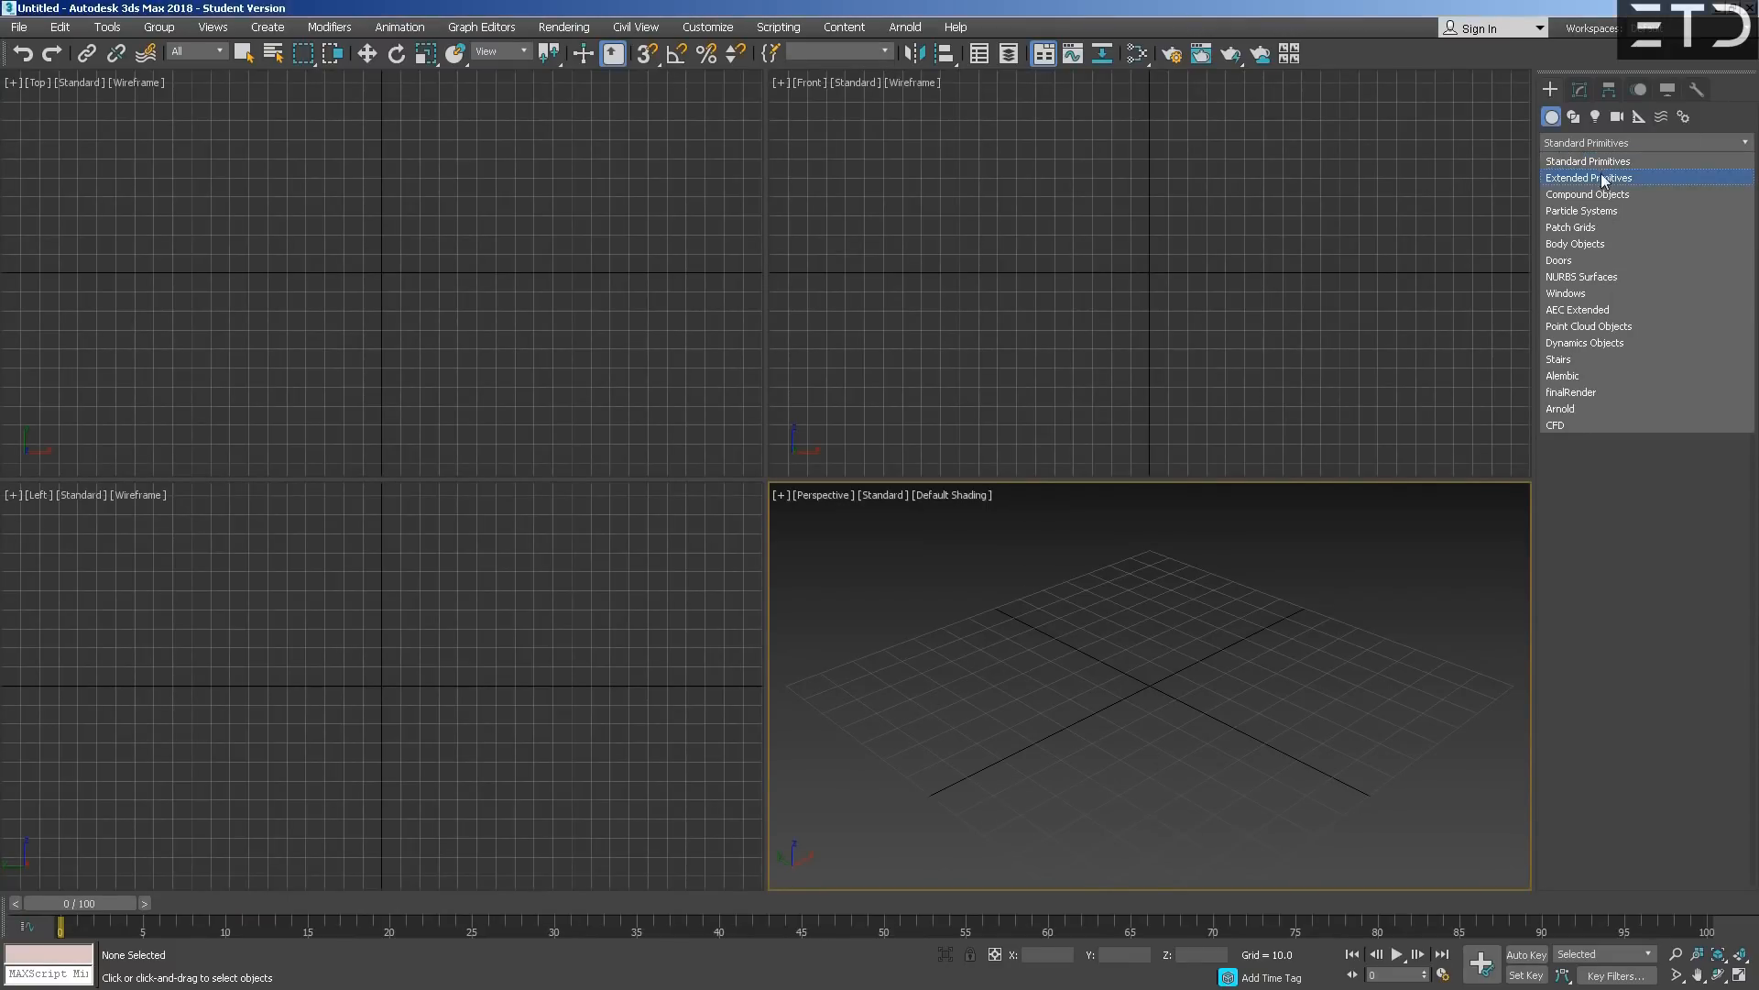
click(1601, 211)
click(1354, 540)
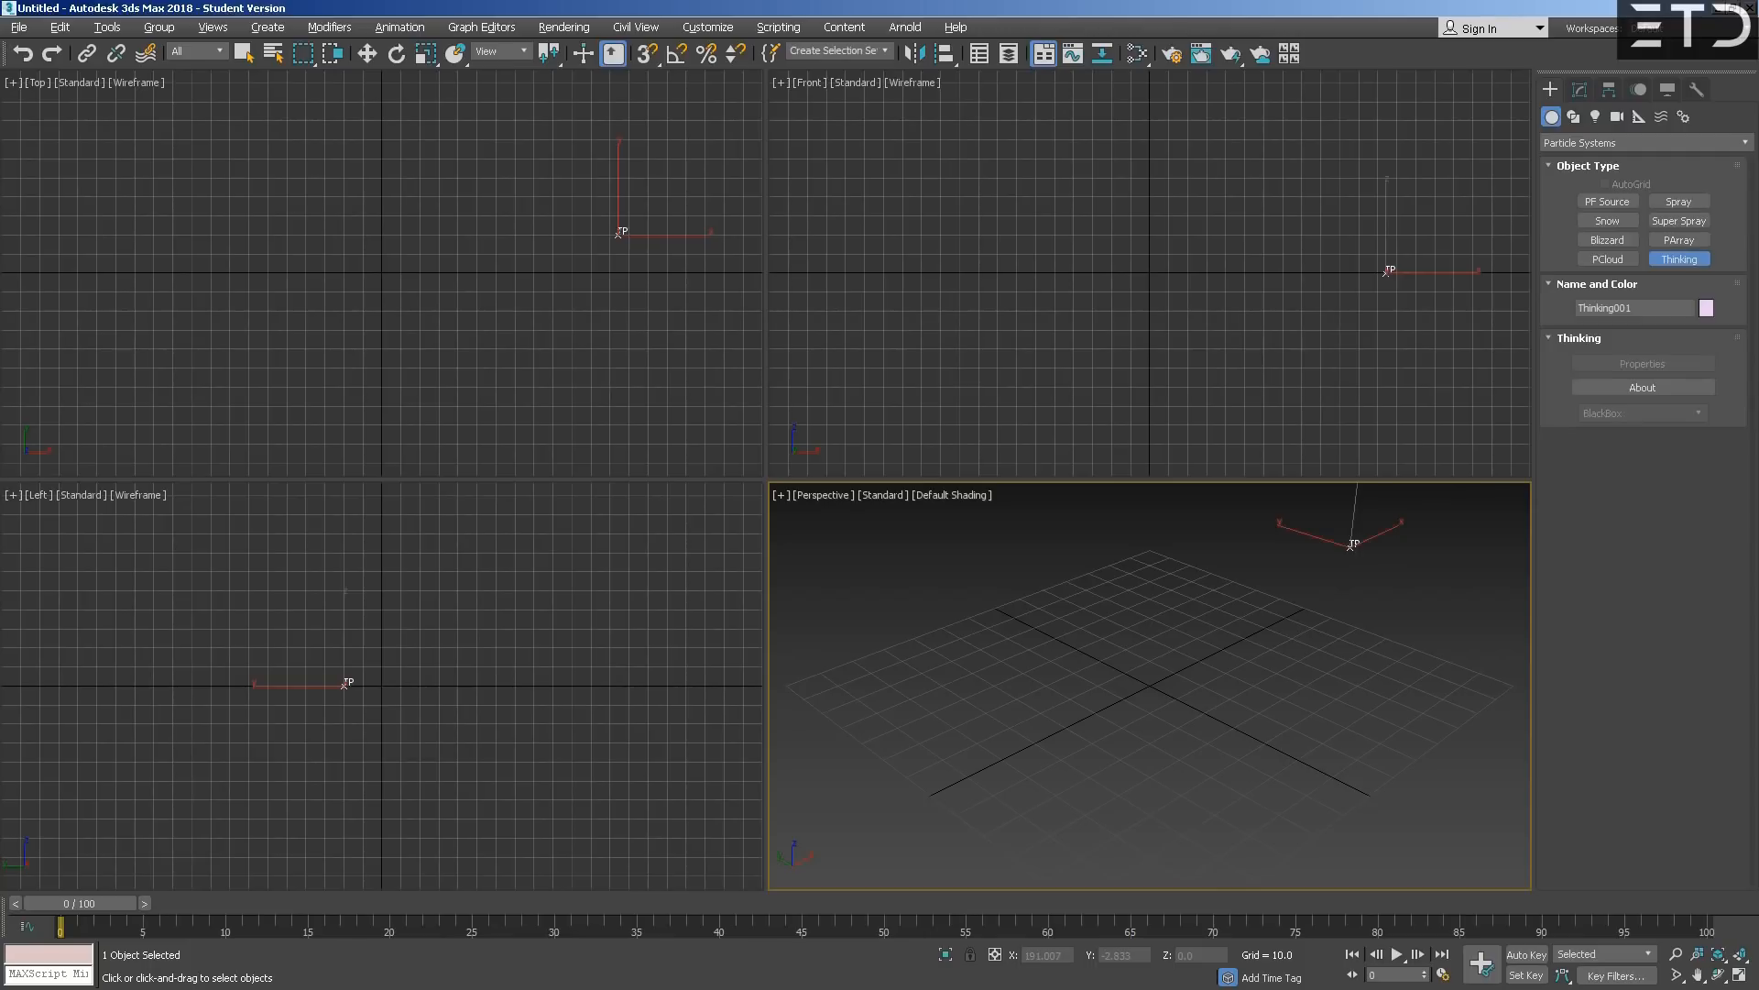
key(alt+w)
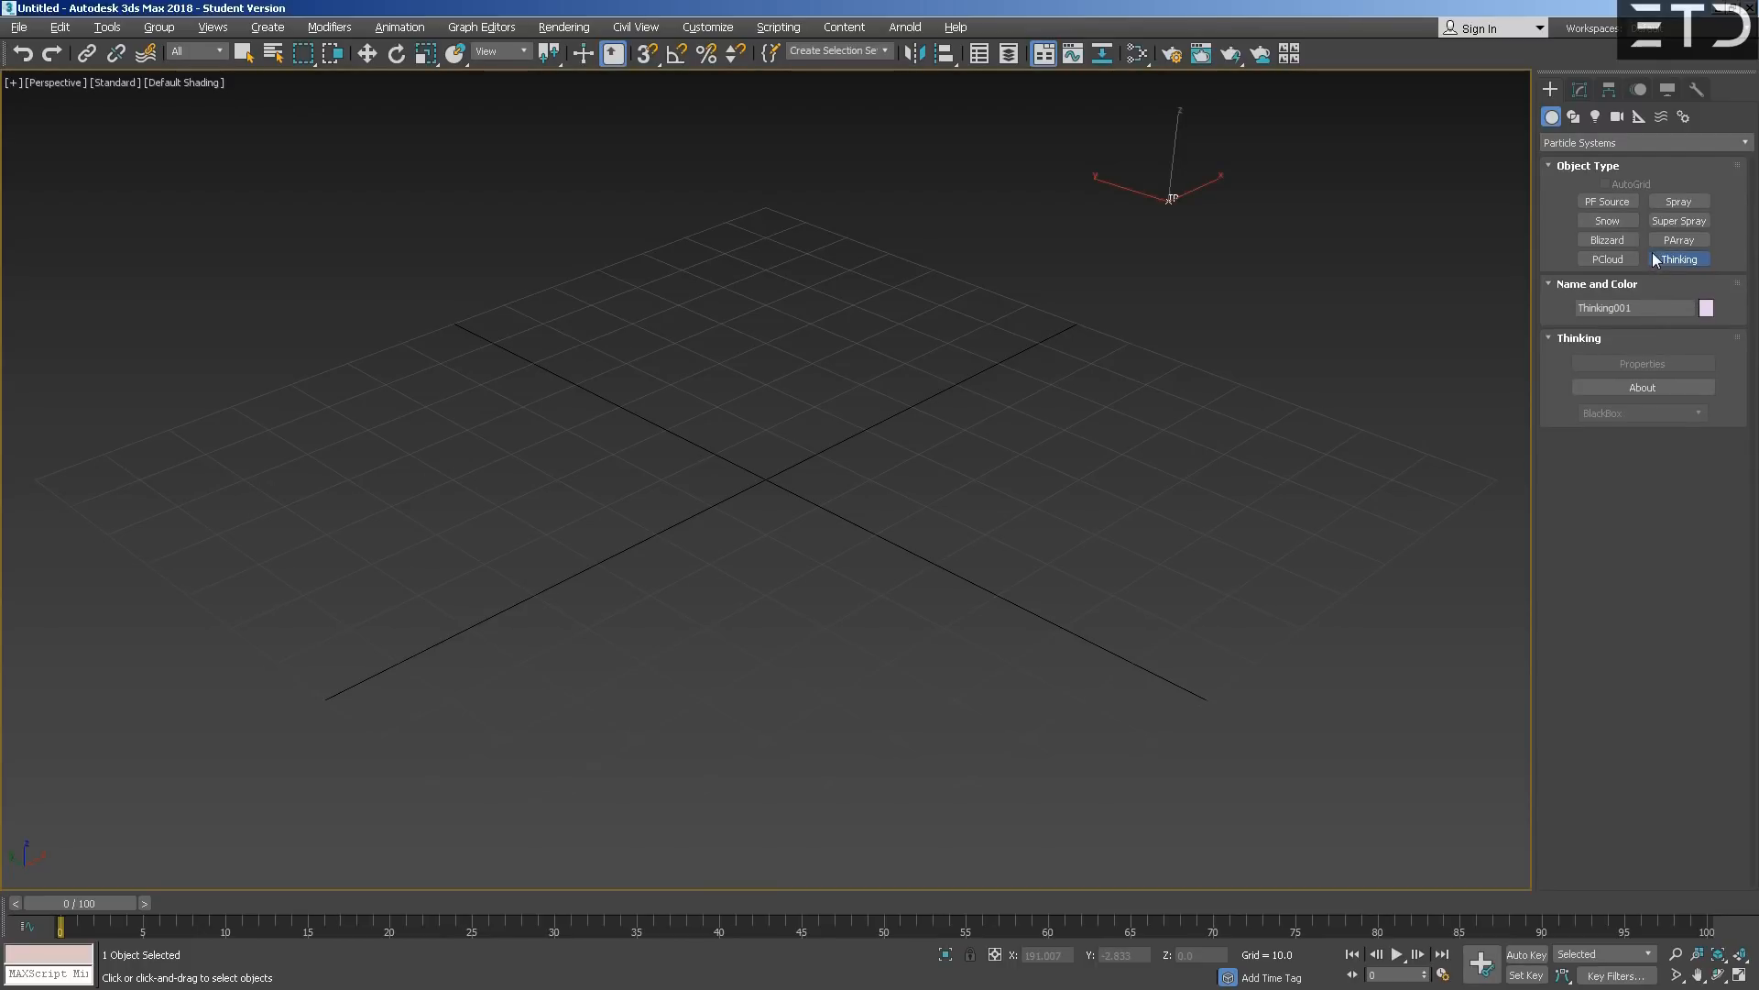
- Open the Thinking object's properties window and enlarge it
click(1615, 143)
click(1637, 189)
click(1580, 90)
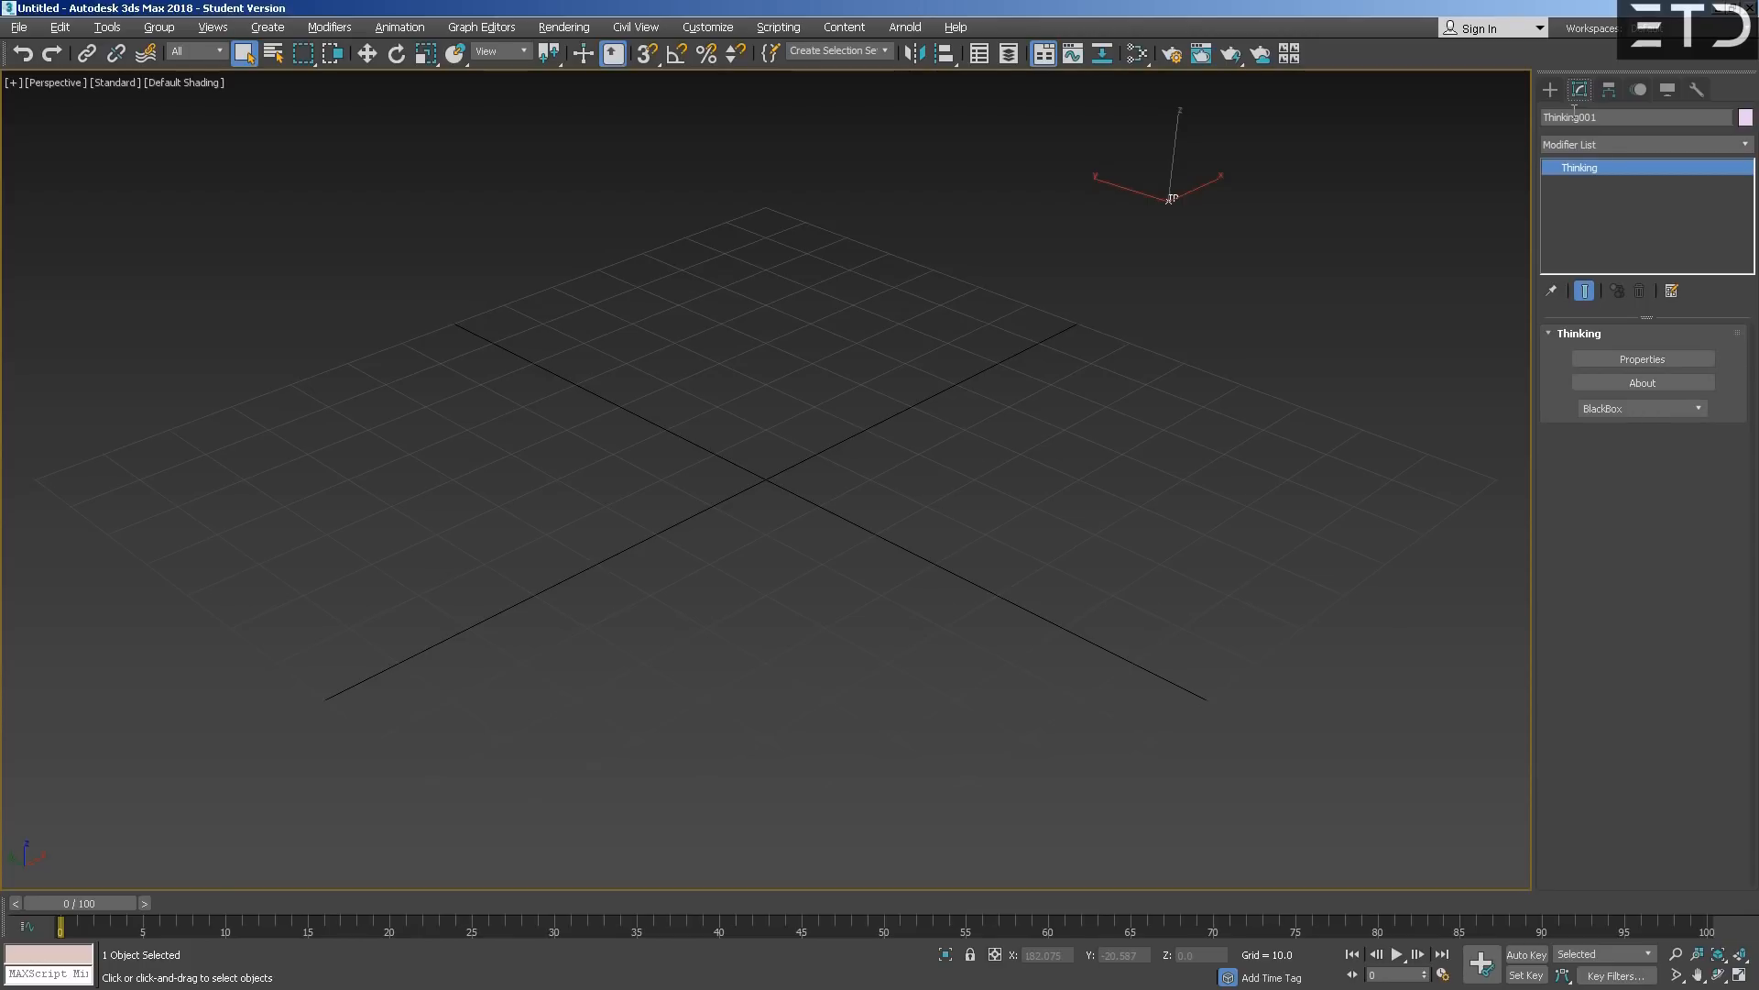
click(1661, 367)
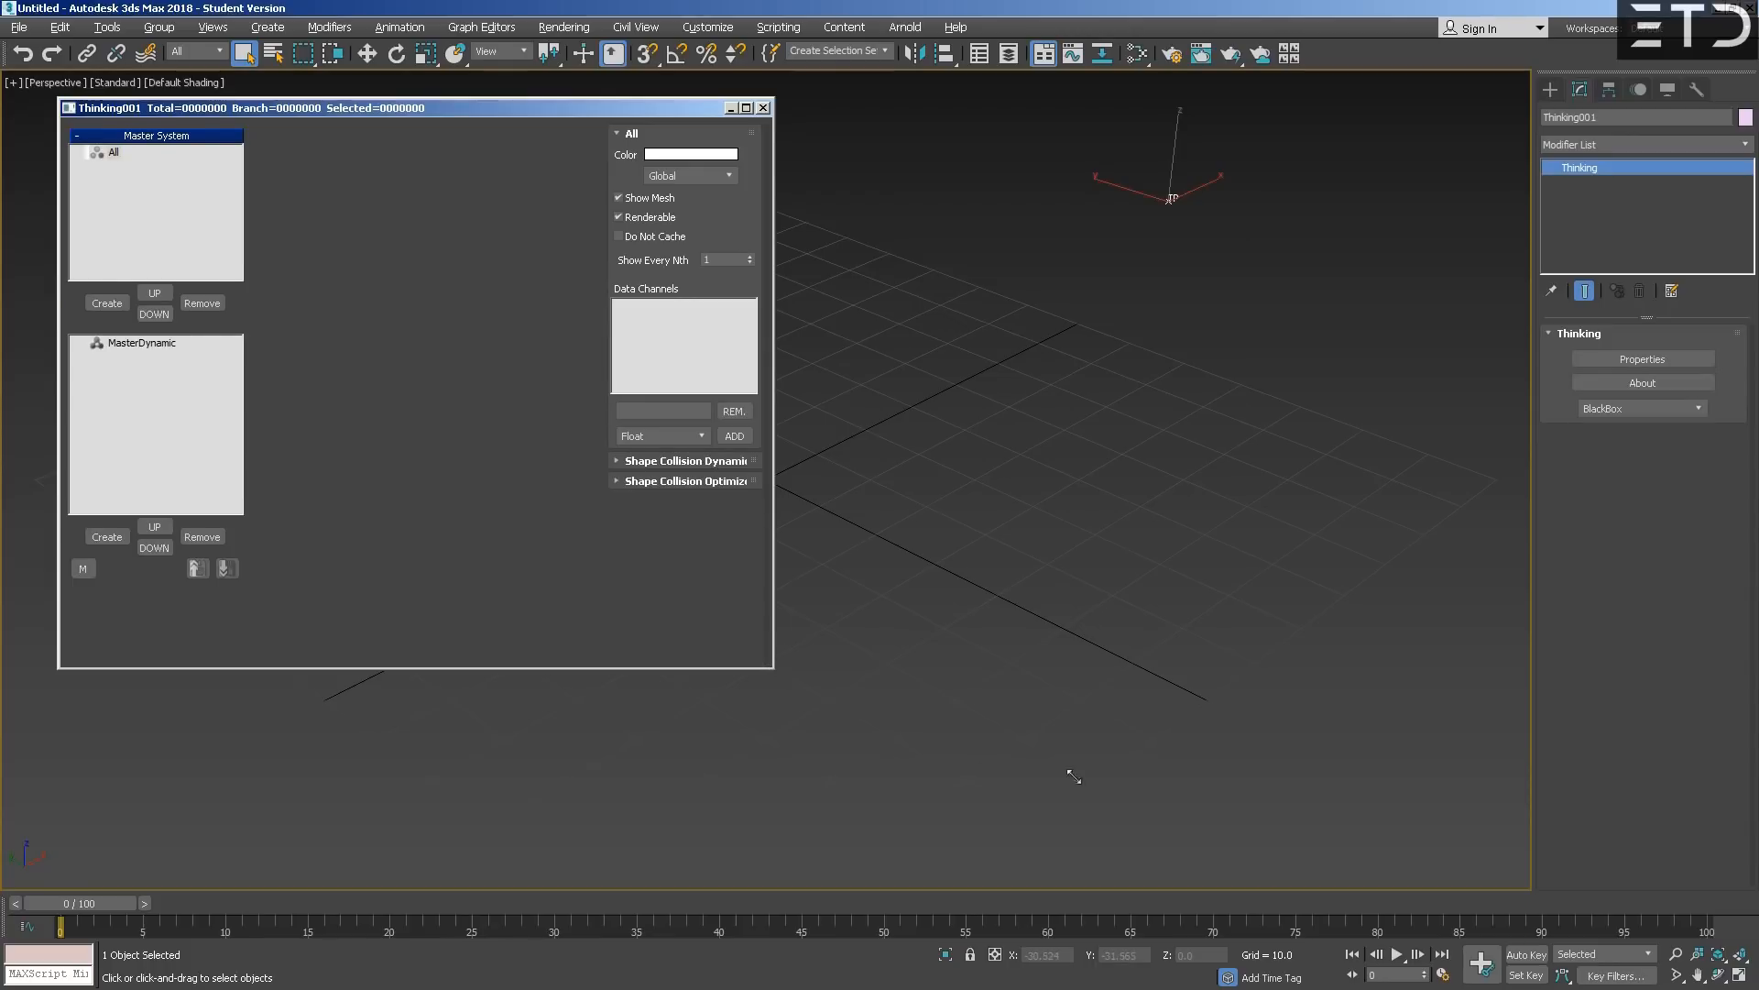
drag(975, 751, 1100, 783)
- Create a dynamic set named APF under MasterDynamic and open it
click(140, 340)
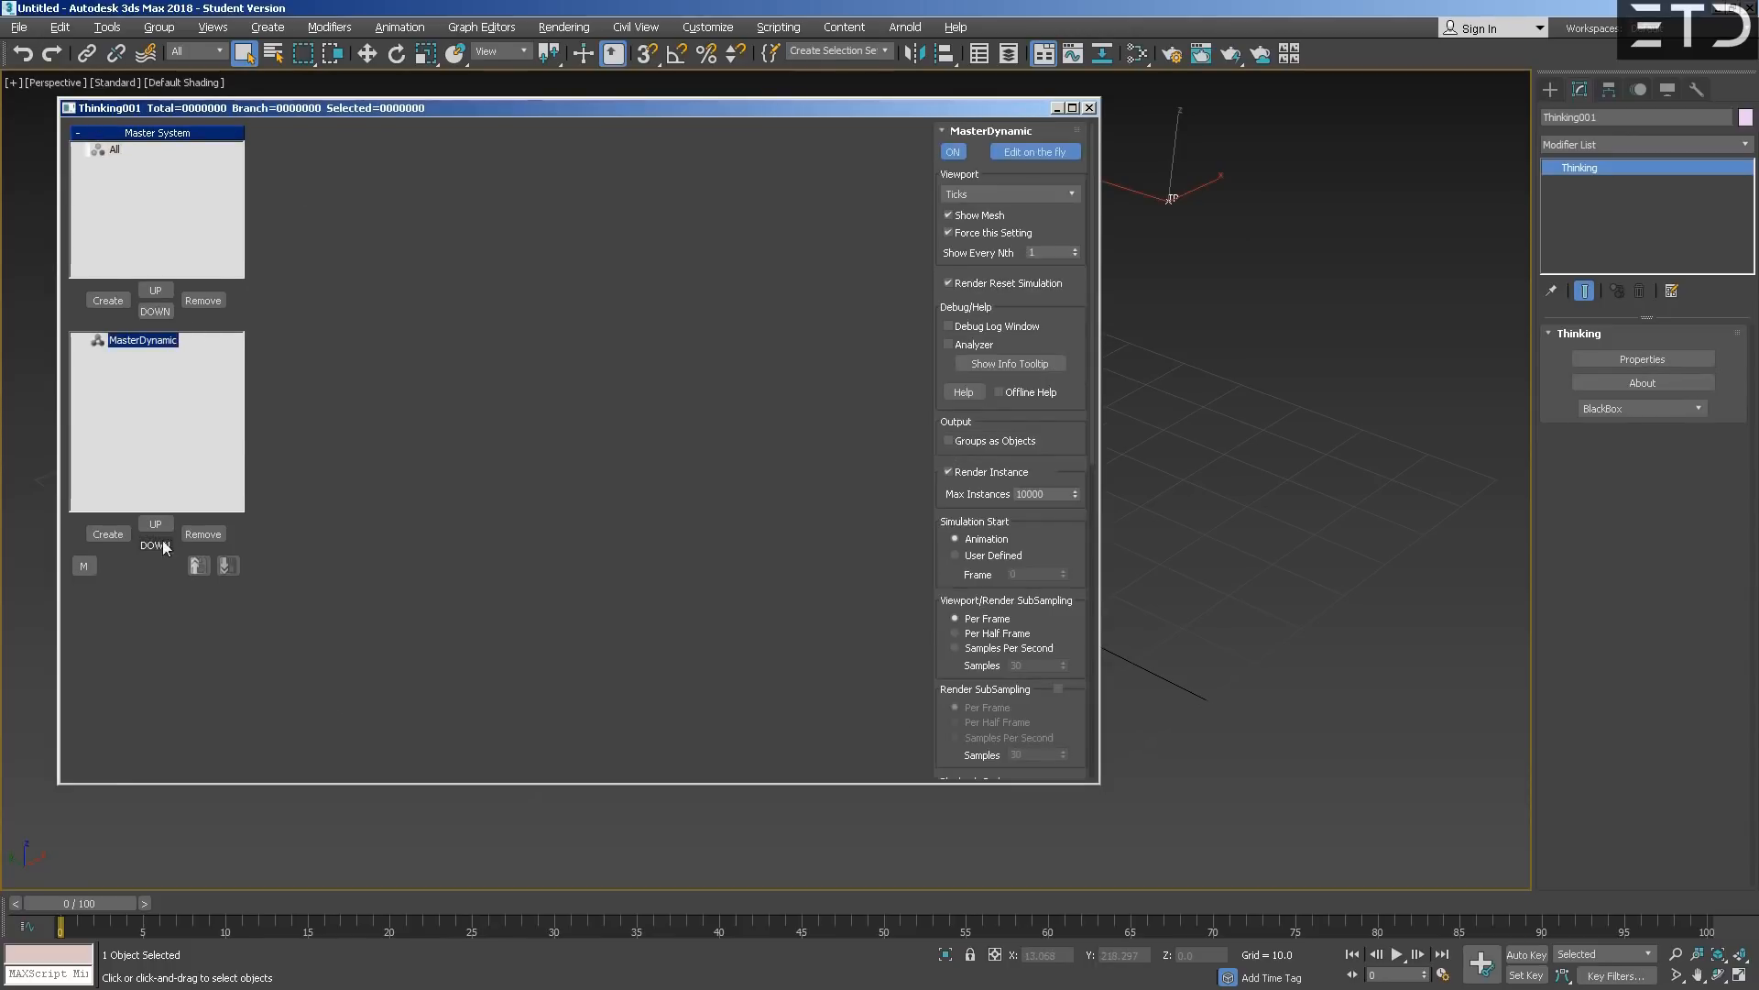
click(107, 534)
click(153, 355)
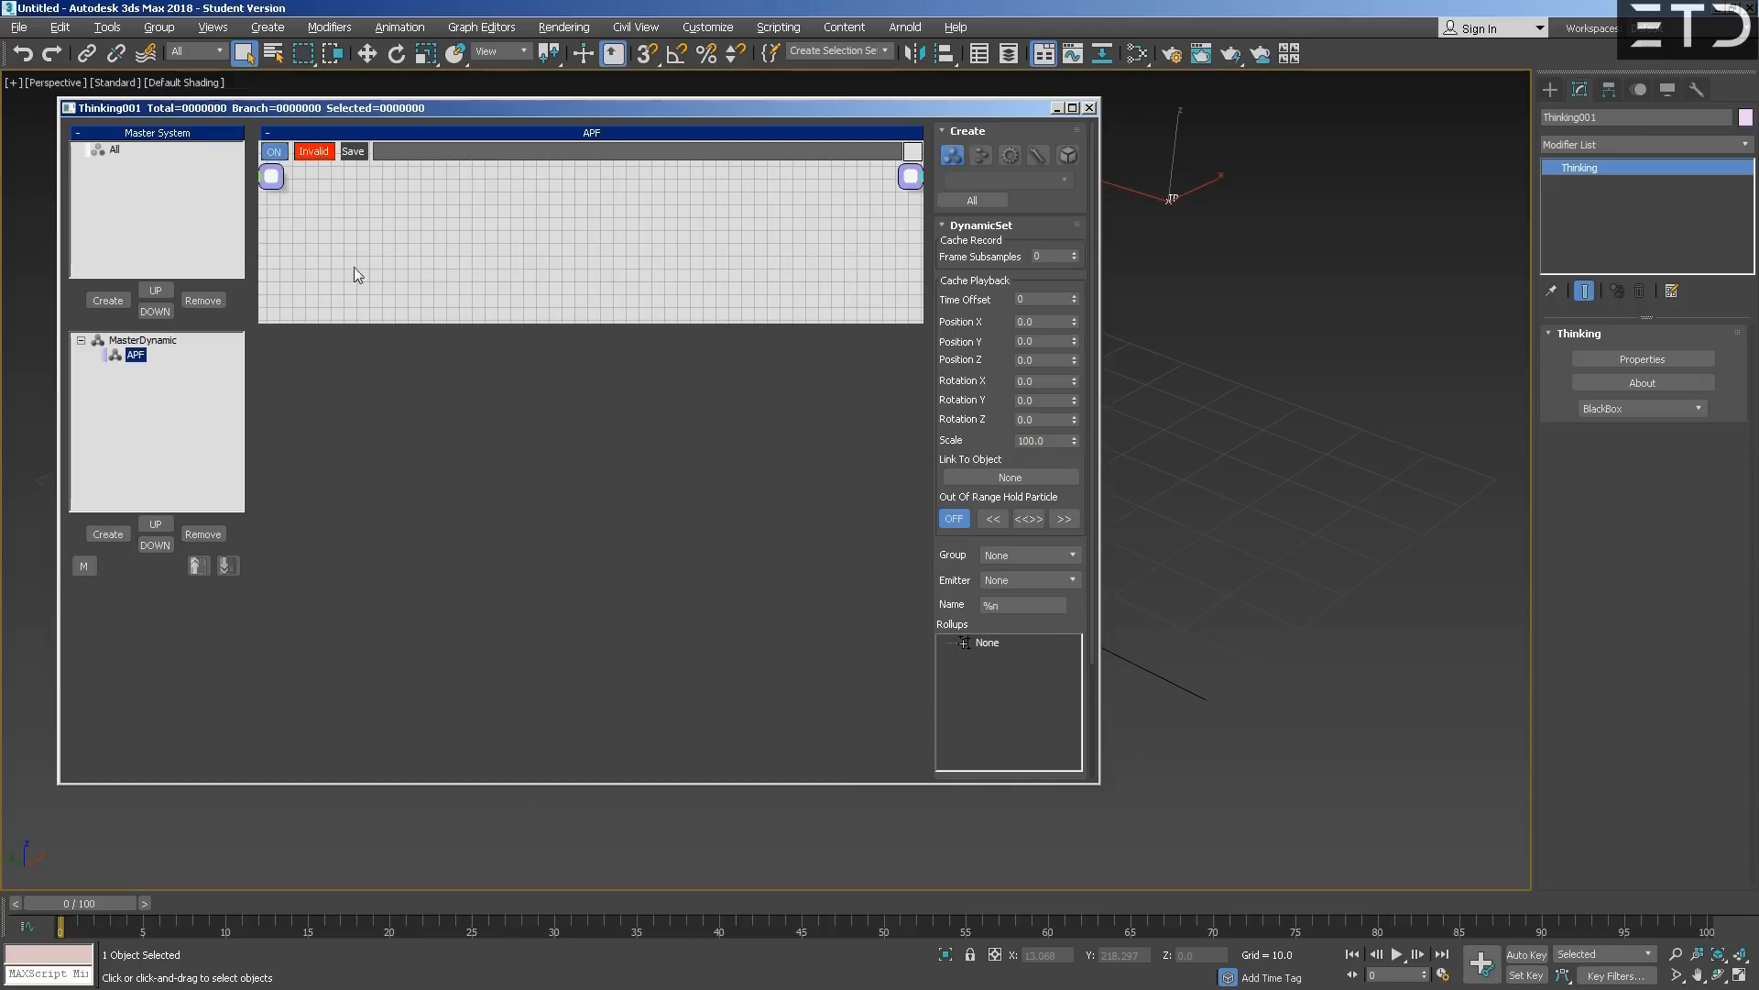
- Add an APField operator to the APF set and enlarge the node area so the whole node fits
right_click(324, 256)
mouse_move(394, 294)
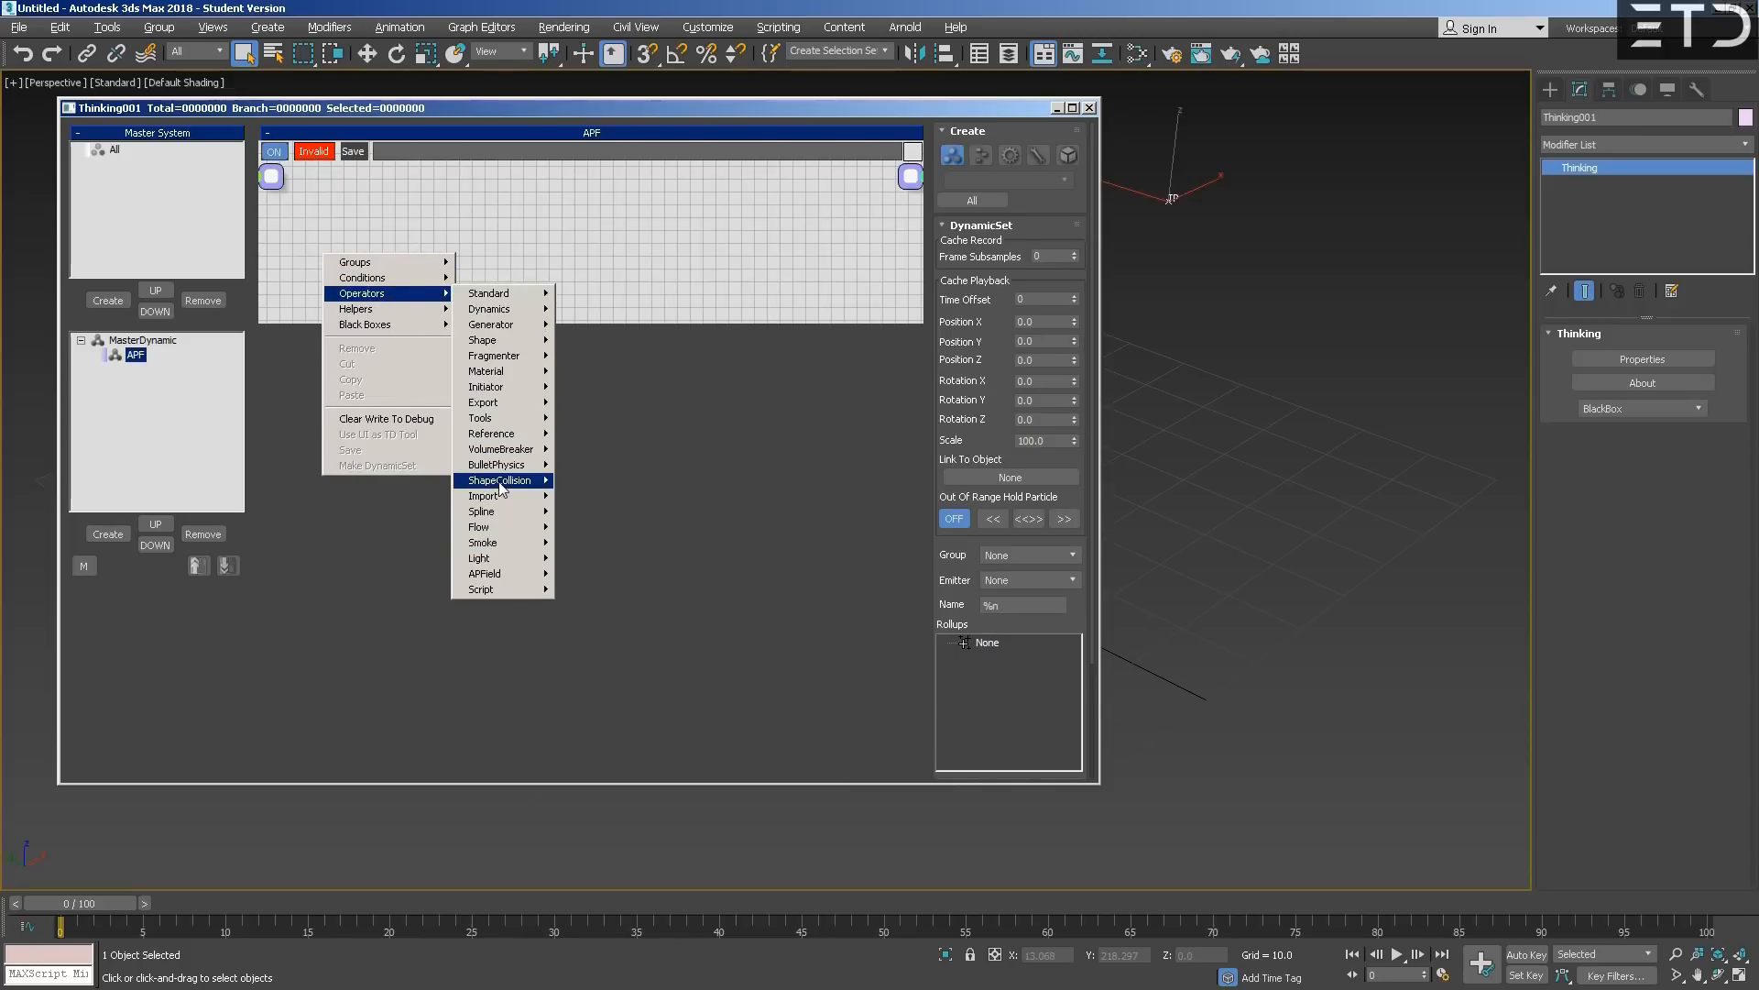
mouse_move(471, 577)
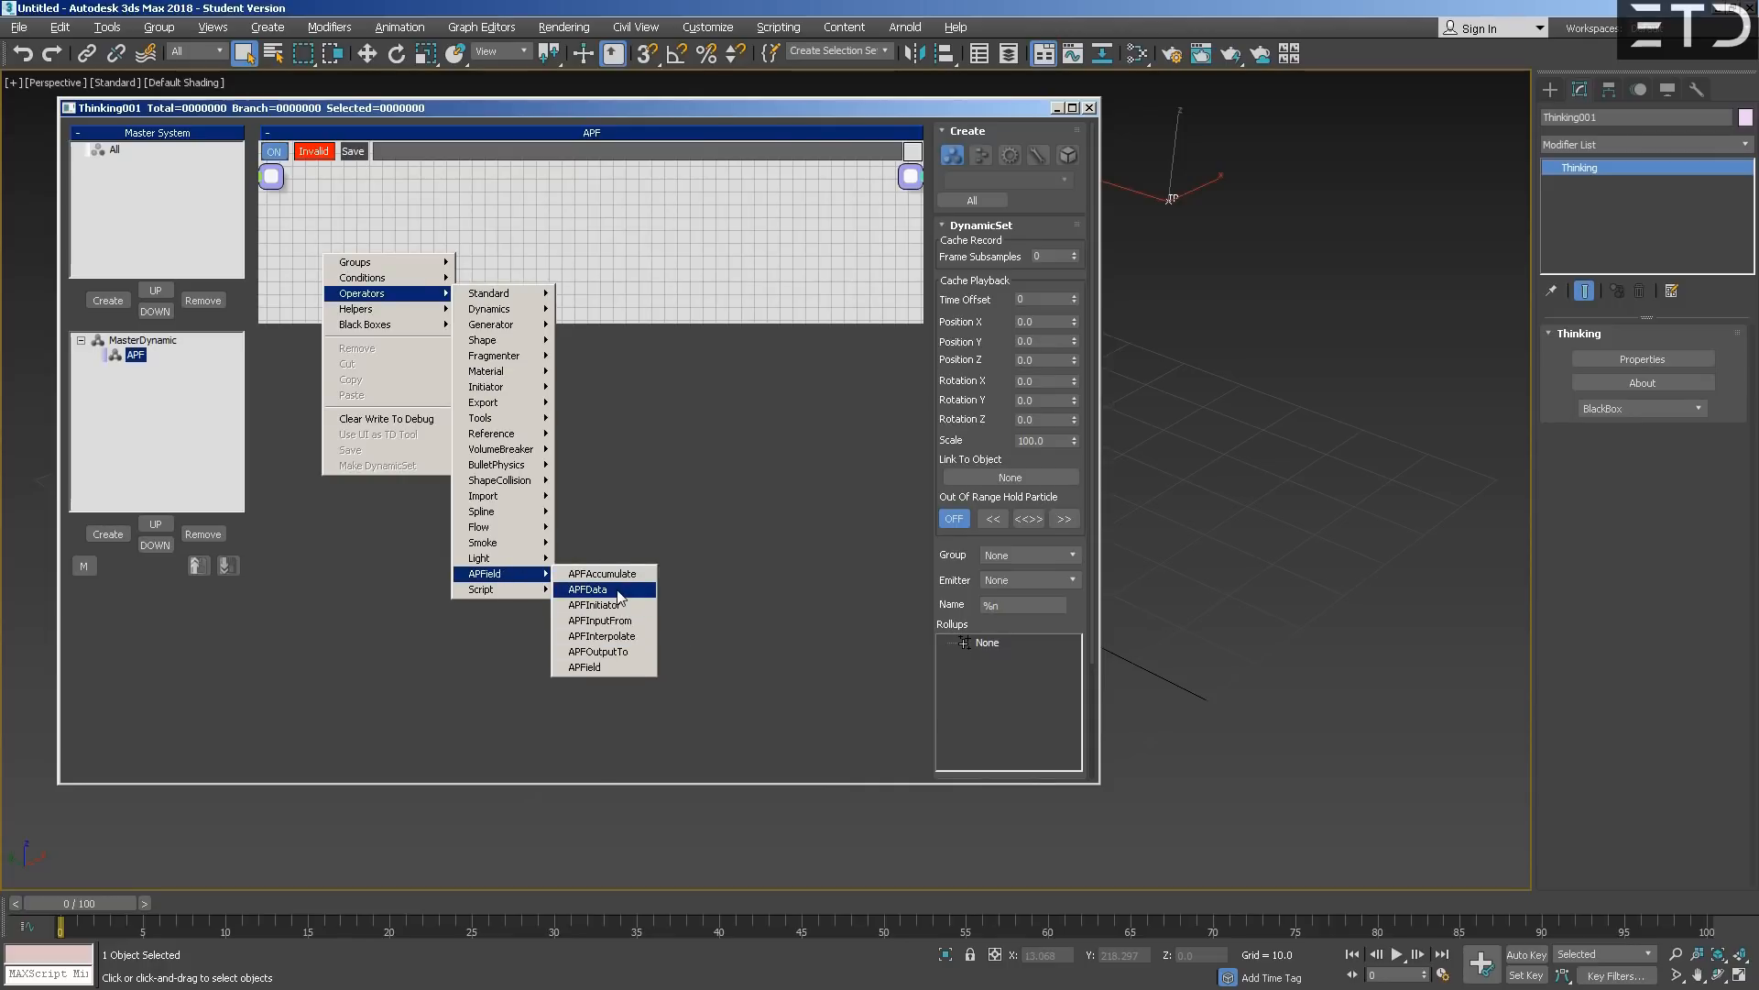
click(607, 667)
click(477, 262)
drag(477, 262, 580, 234)
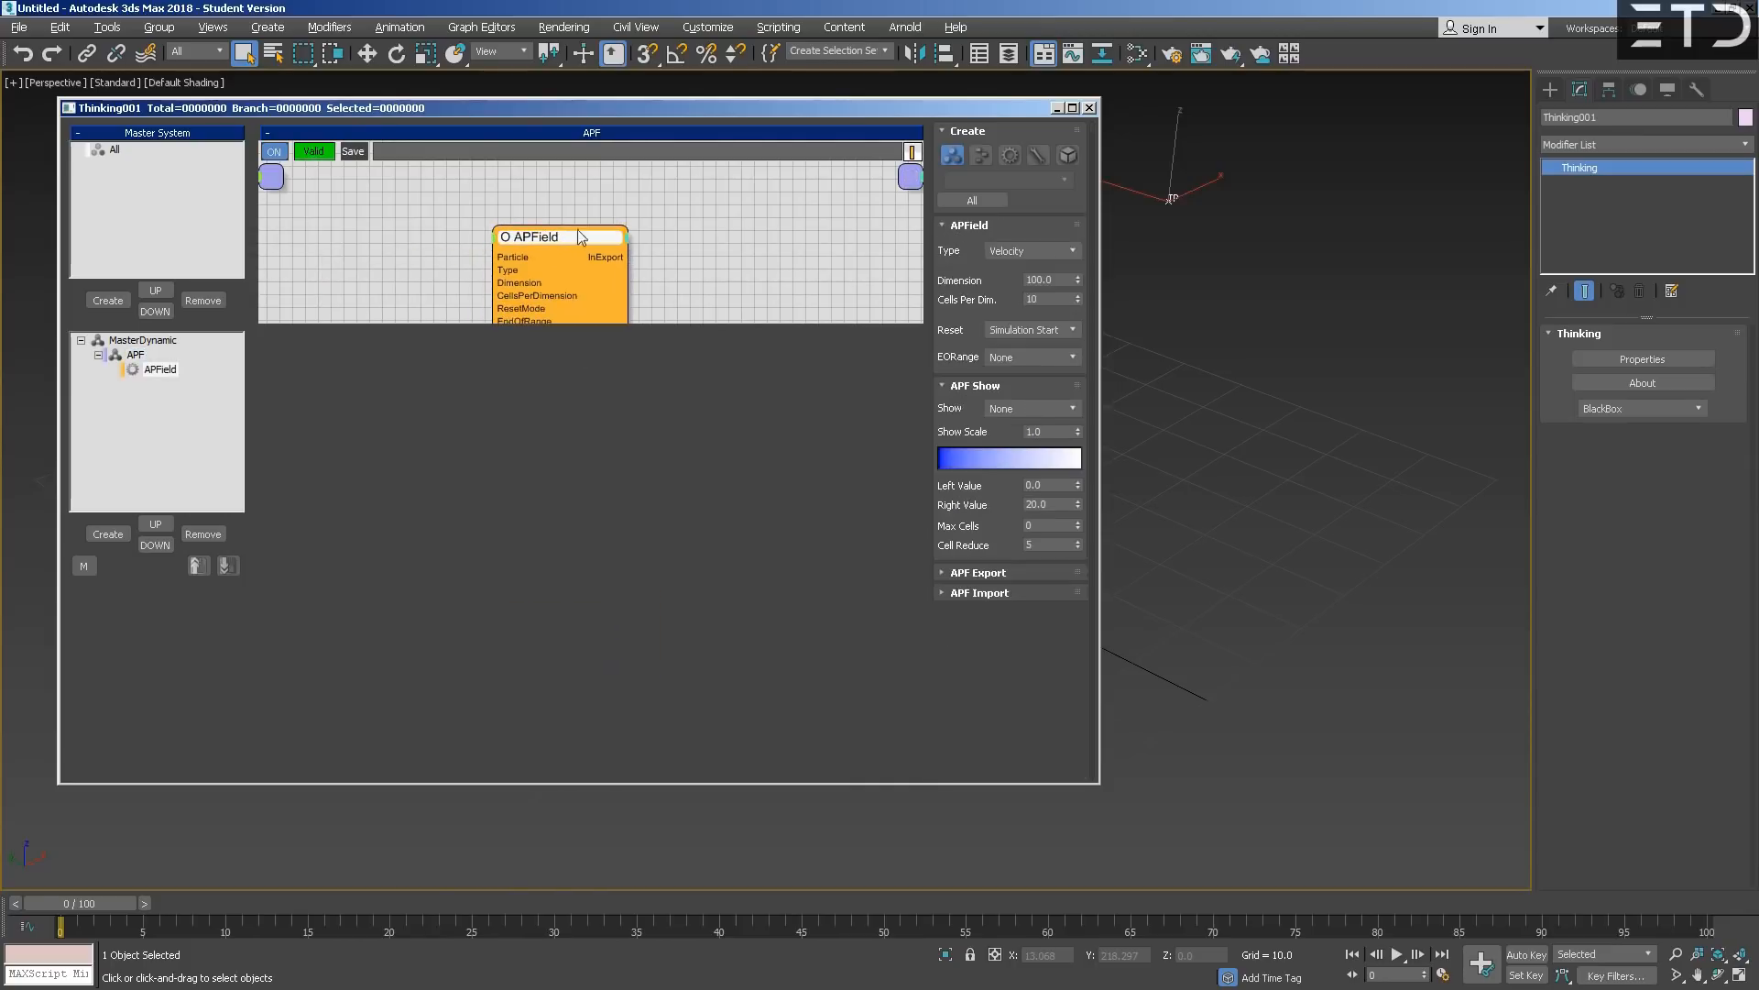
drag(688, 316, 733, 531)
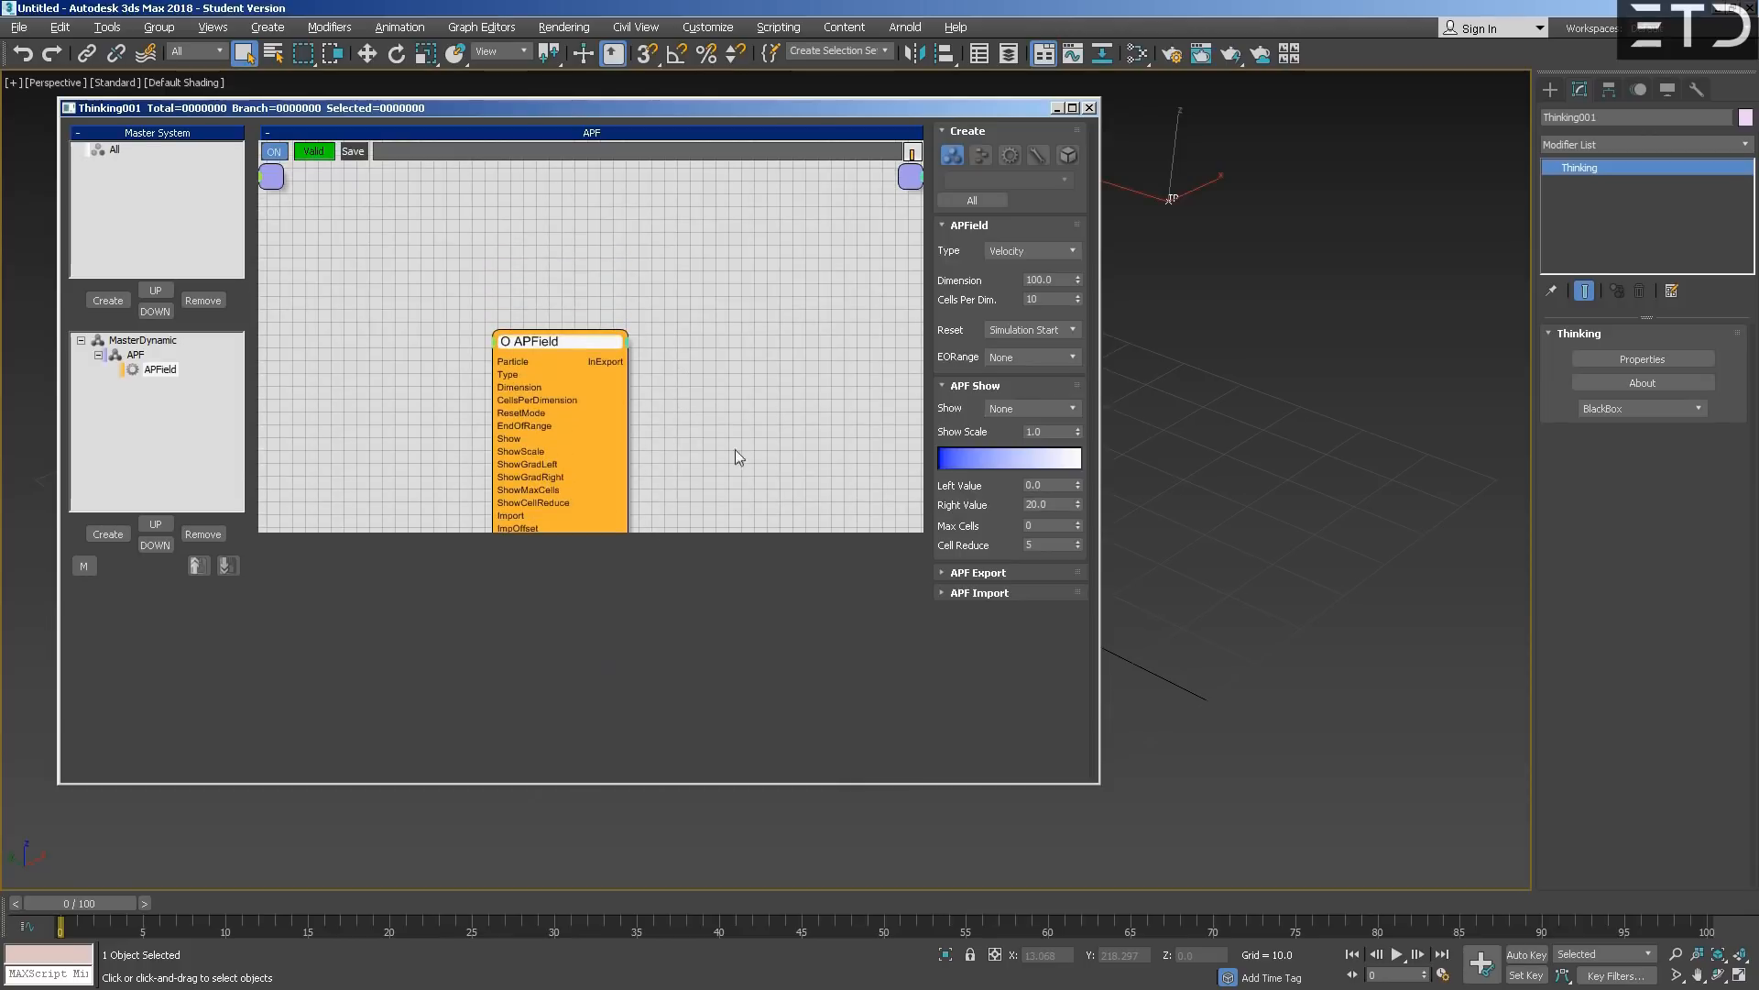
drag(527, 344, 534, 241)
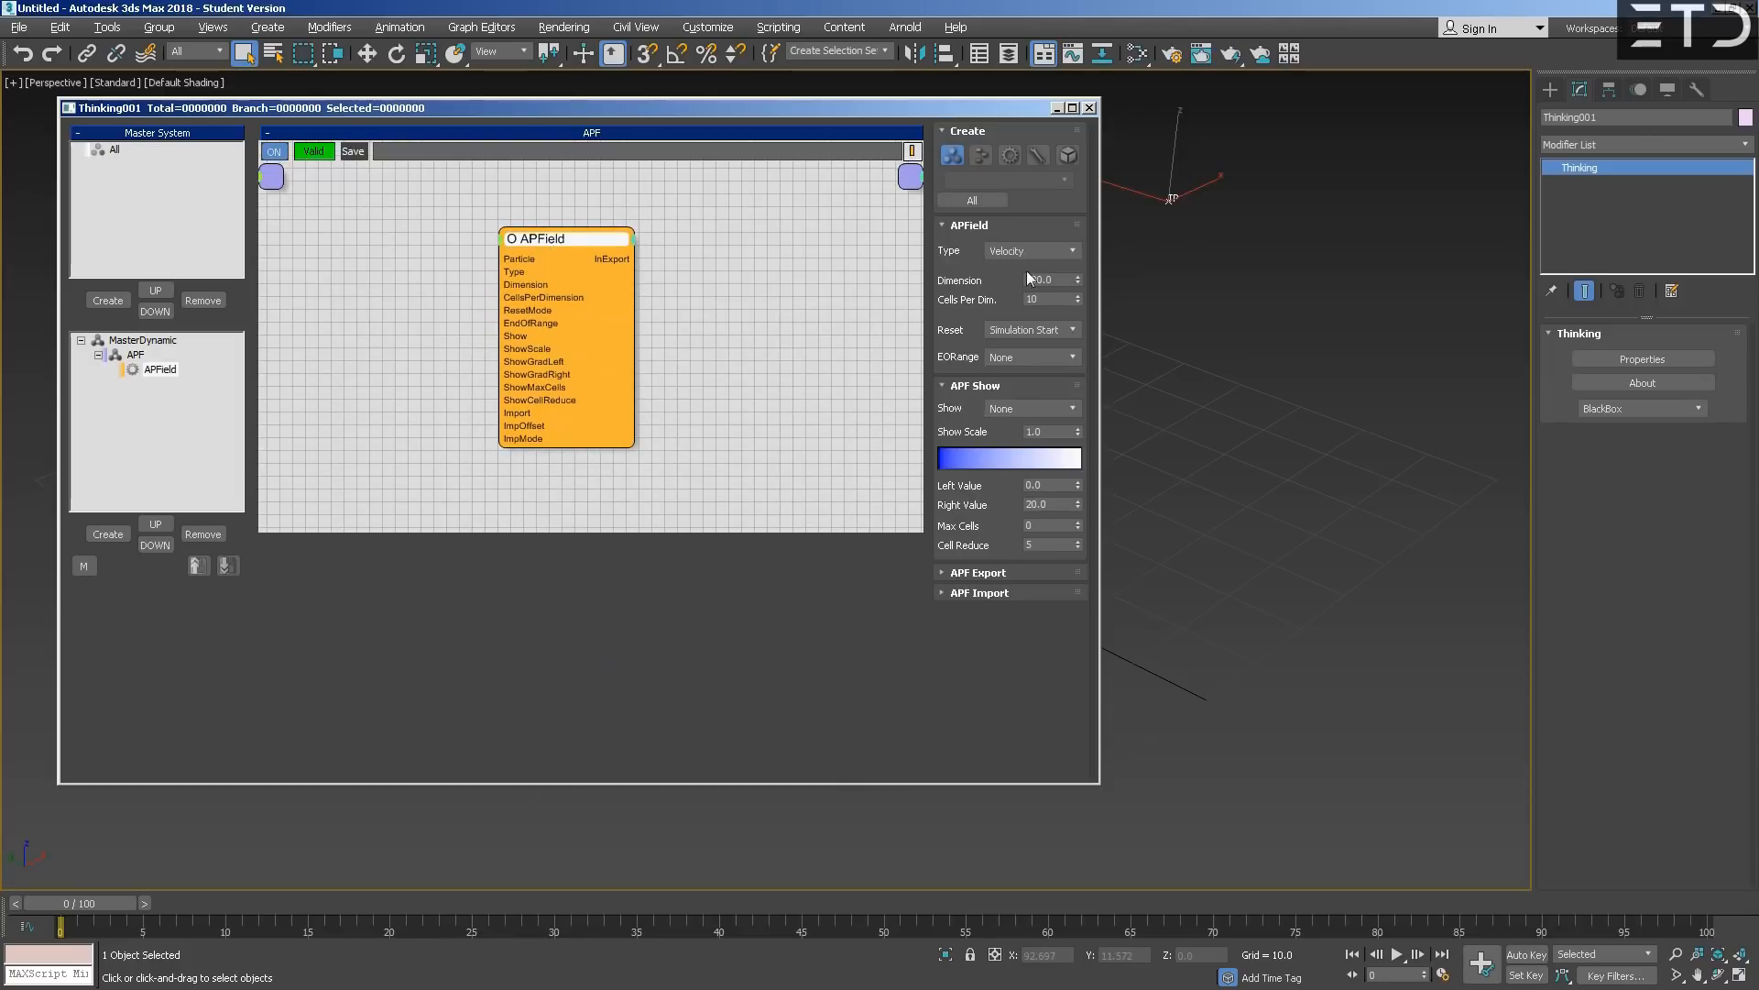
- Examine the APField's Dimension and Cells Per Dim. settings without changing them
double_click(1072, 280)
key(Tab)
key(shift+Tab)
key(Tab)
key(shift+Tab)
key(Tab)
- Review the APField's Reset options, keep Simulation Start, and shift the node slightly
click(1034, 328)
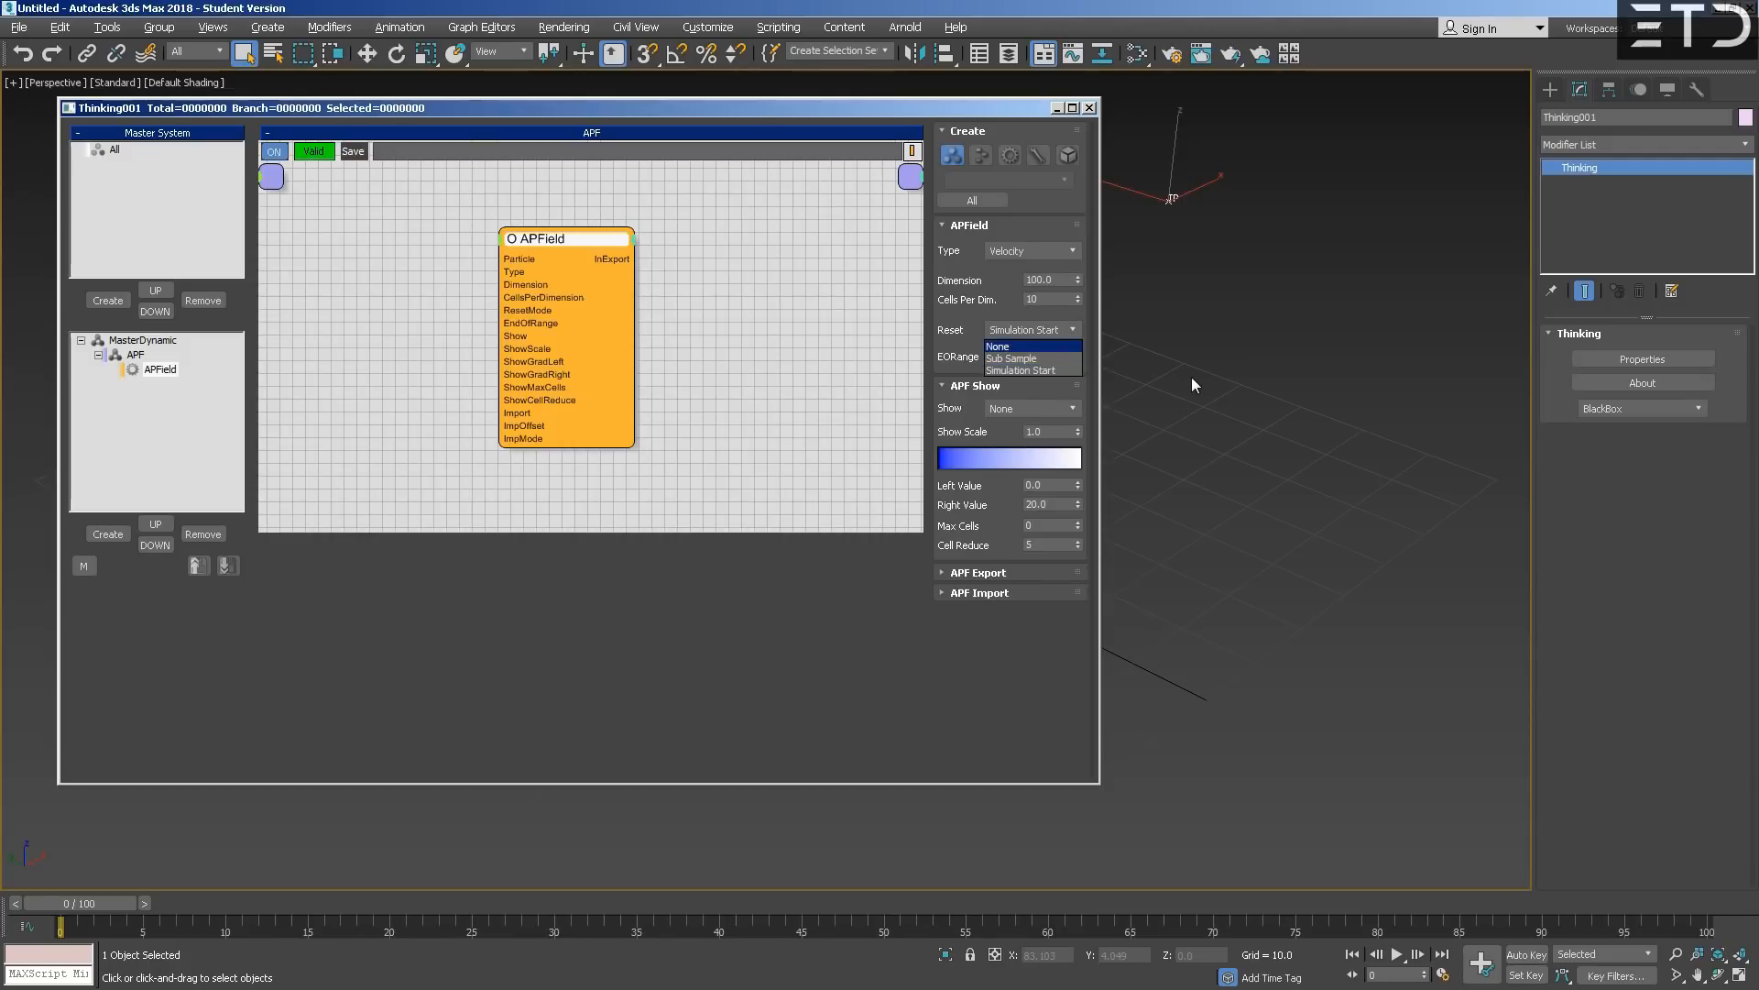
click(1026, 370)
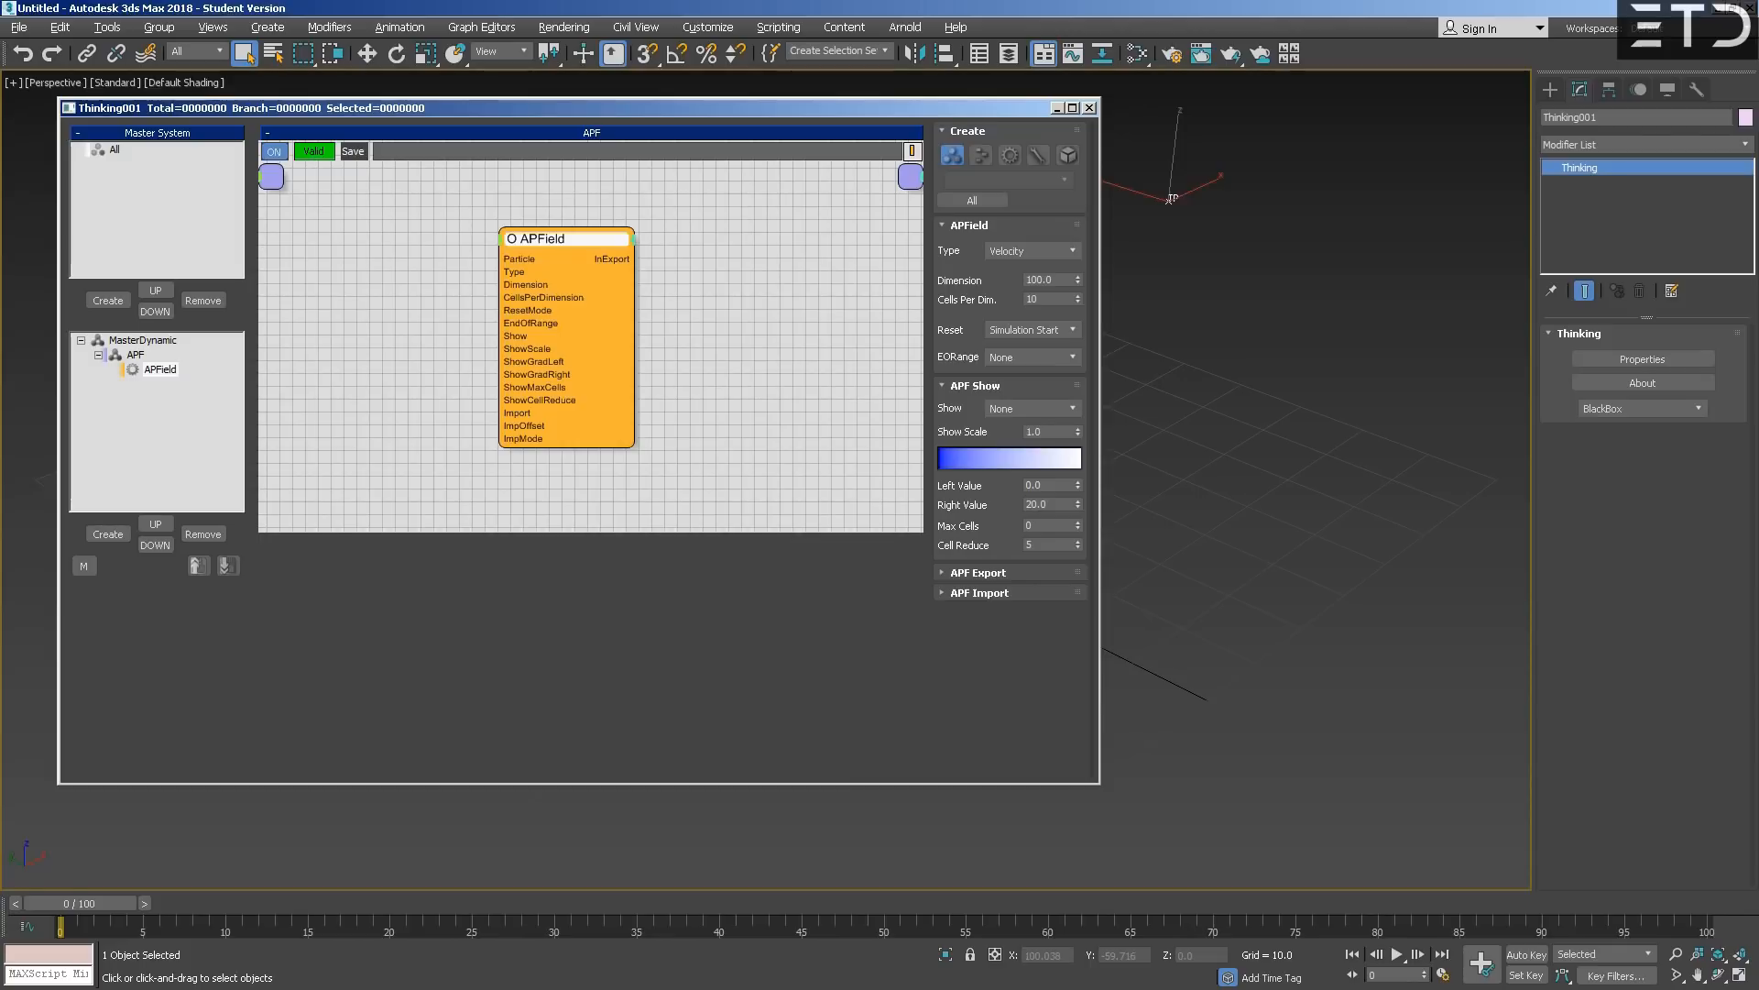
click(1008, 332)
click(553, 248)
mouse_move(561, 248)
mouse_down()
mouse_move(631, 243)
mouse_move(588, 254)
mouse_up()
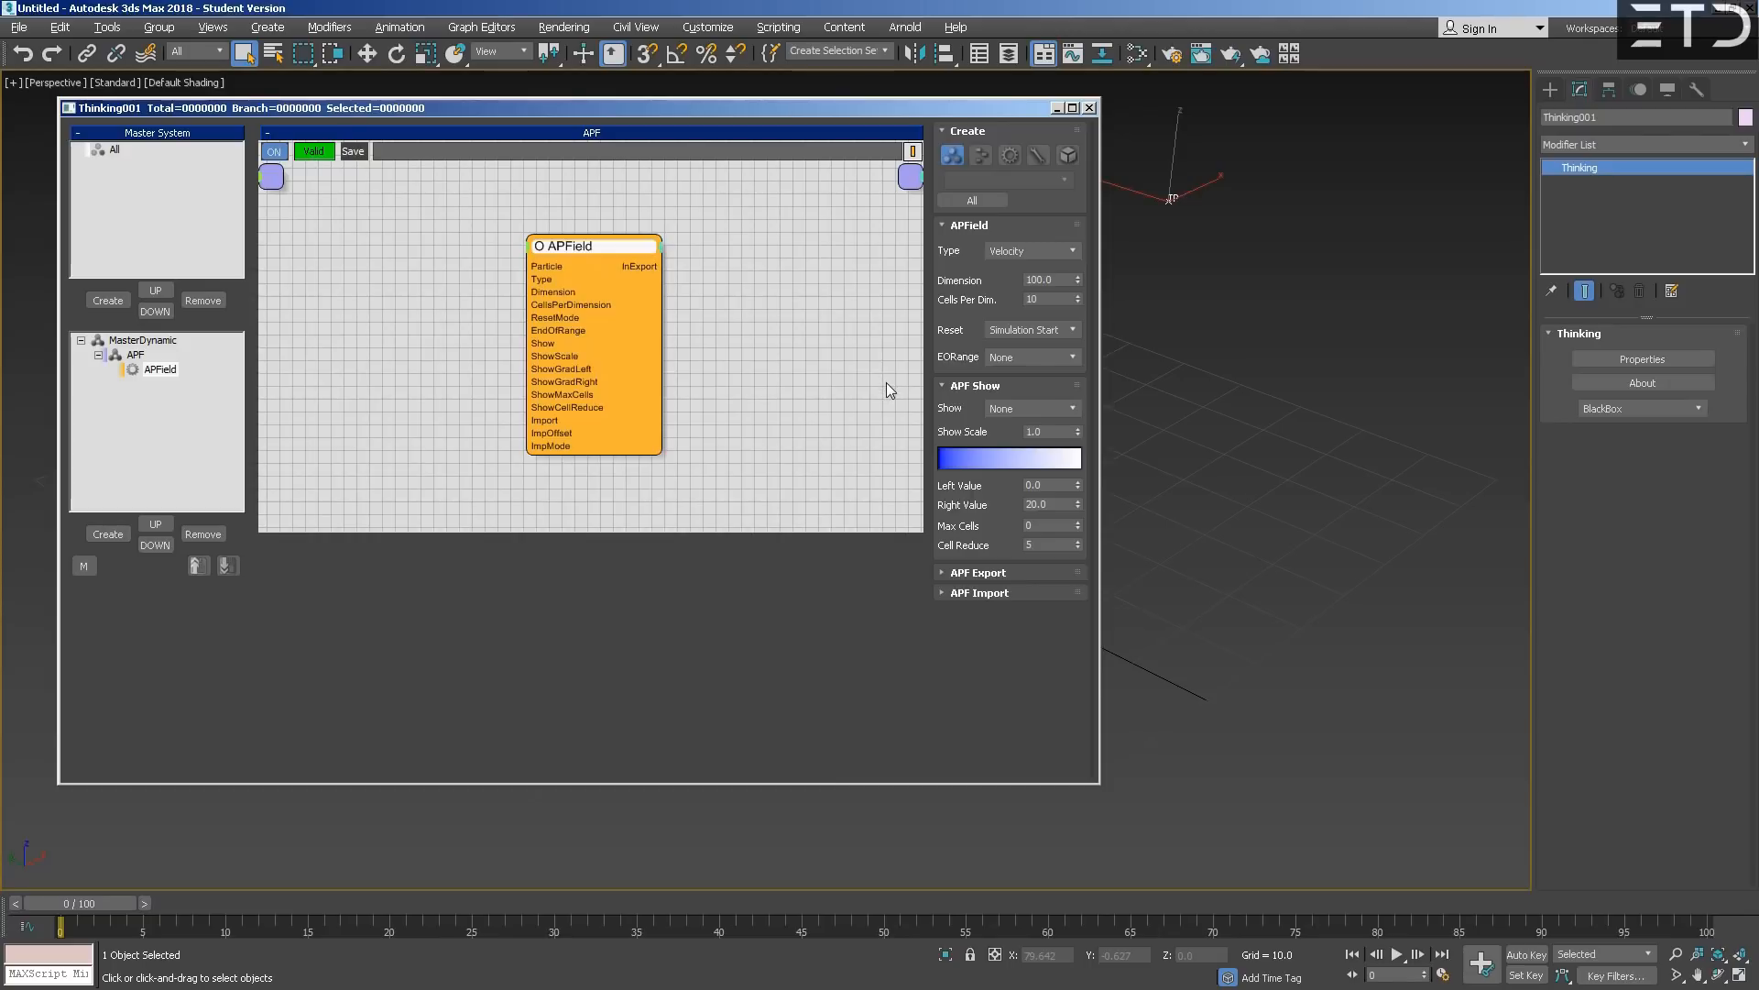
- Switch the APField's Reset mode to None, then restore Simulation Start
click(1025, 331)
click(1013, 346)
click(1047, 330)
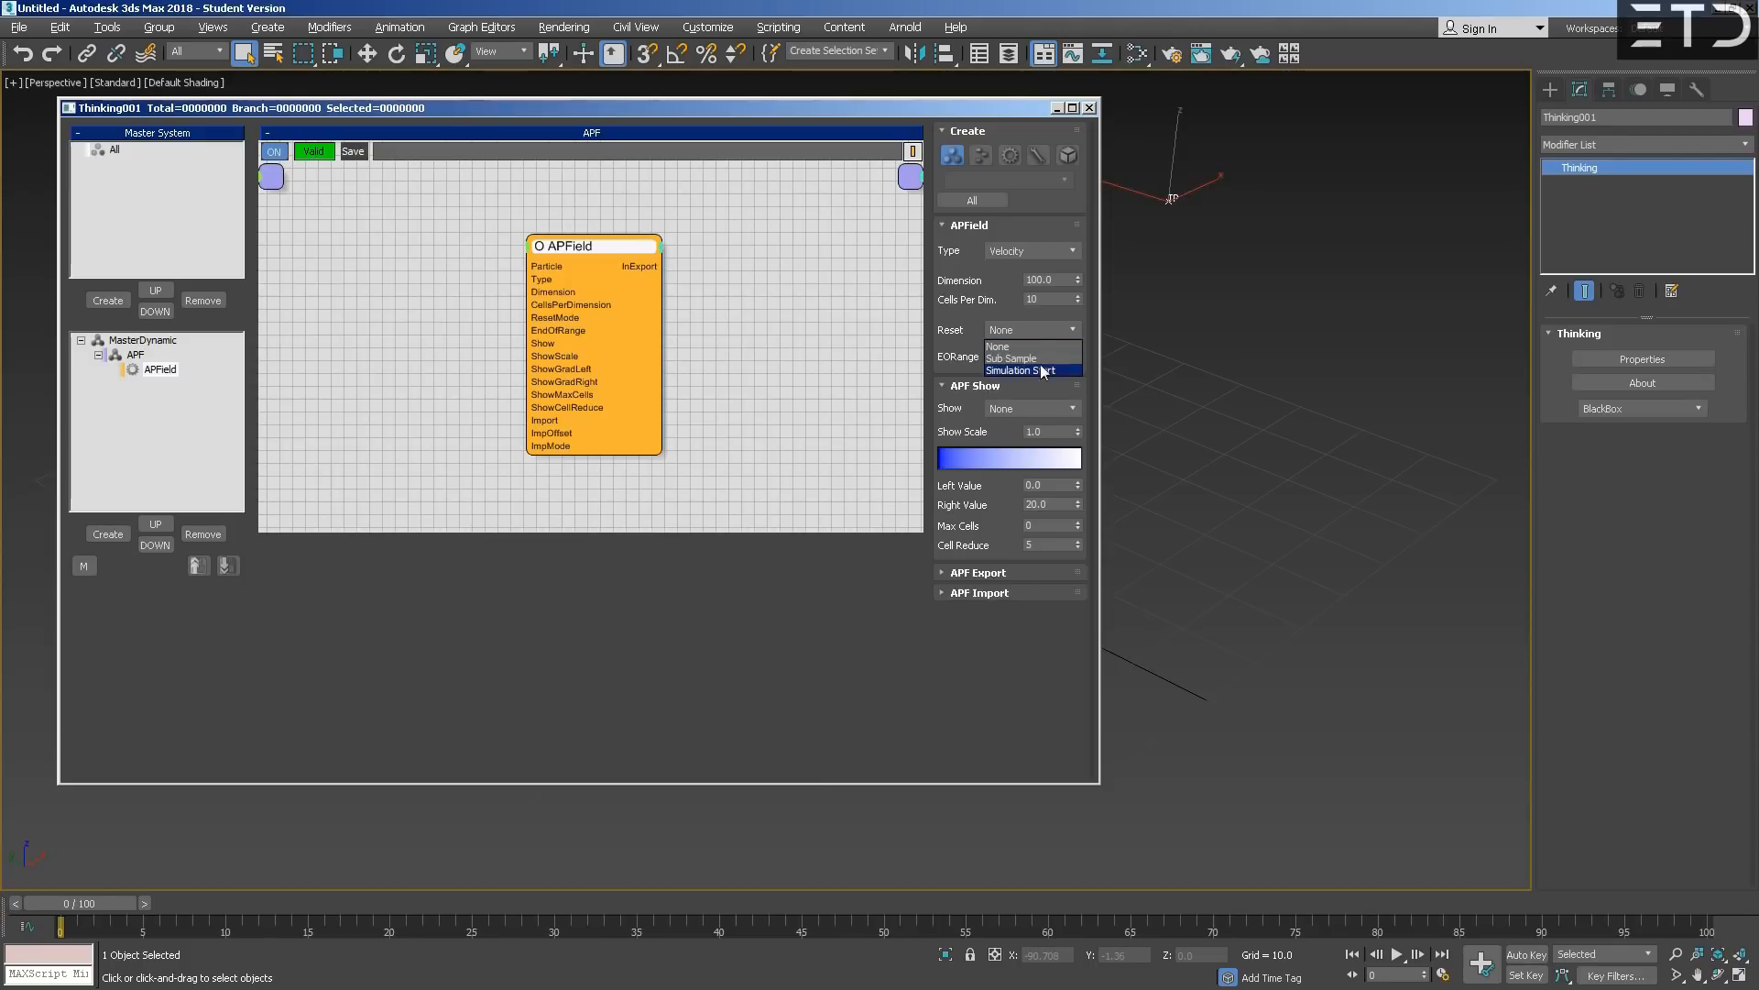
- Review the APField's EORange options, keep None, and move the node toward the upper part of the graph
click(1050, 359)
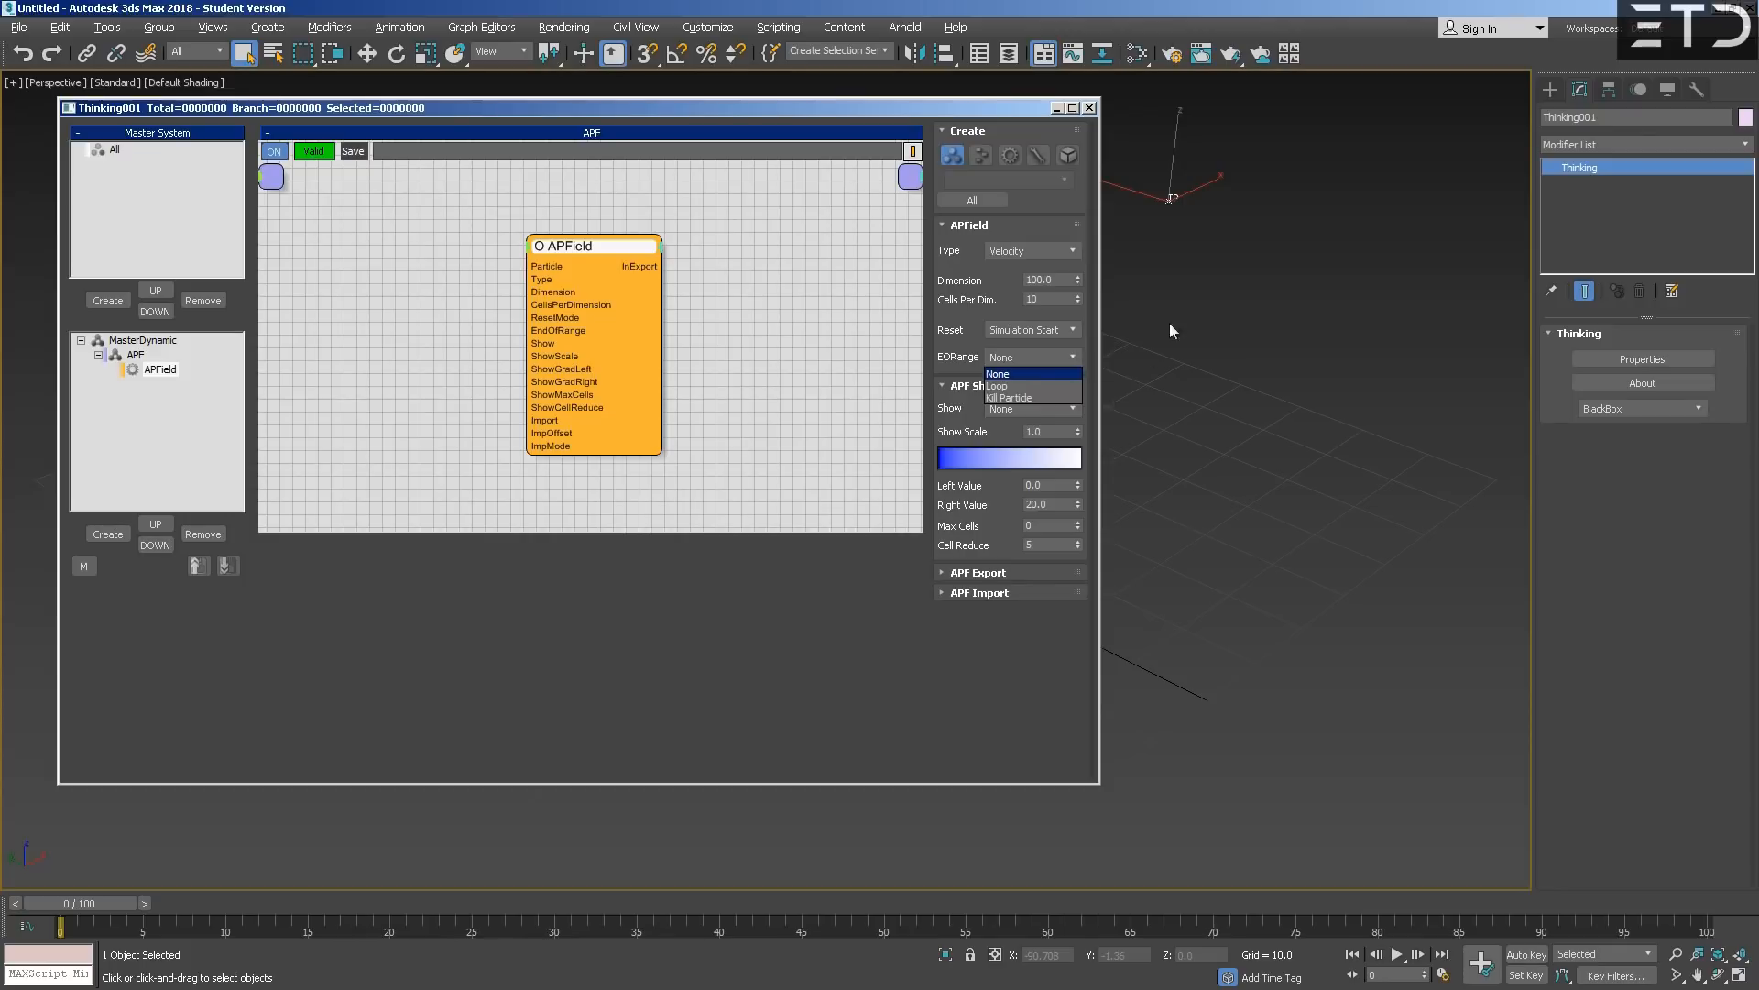
key(Down)
click(1029, 375)
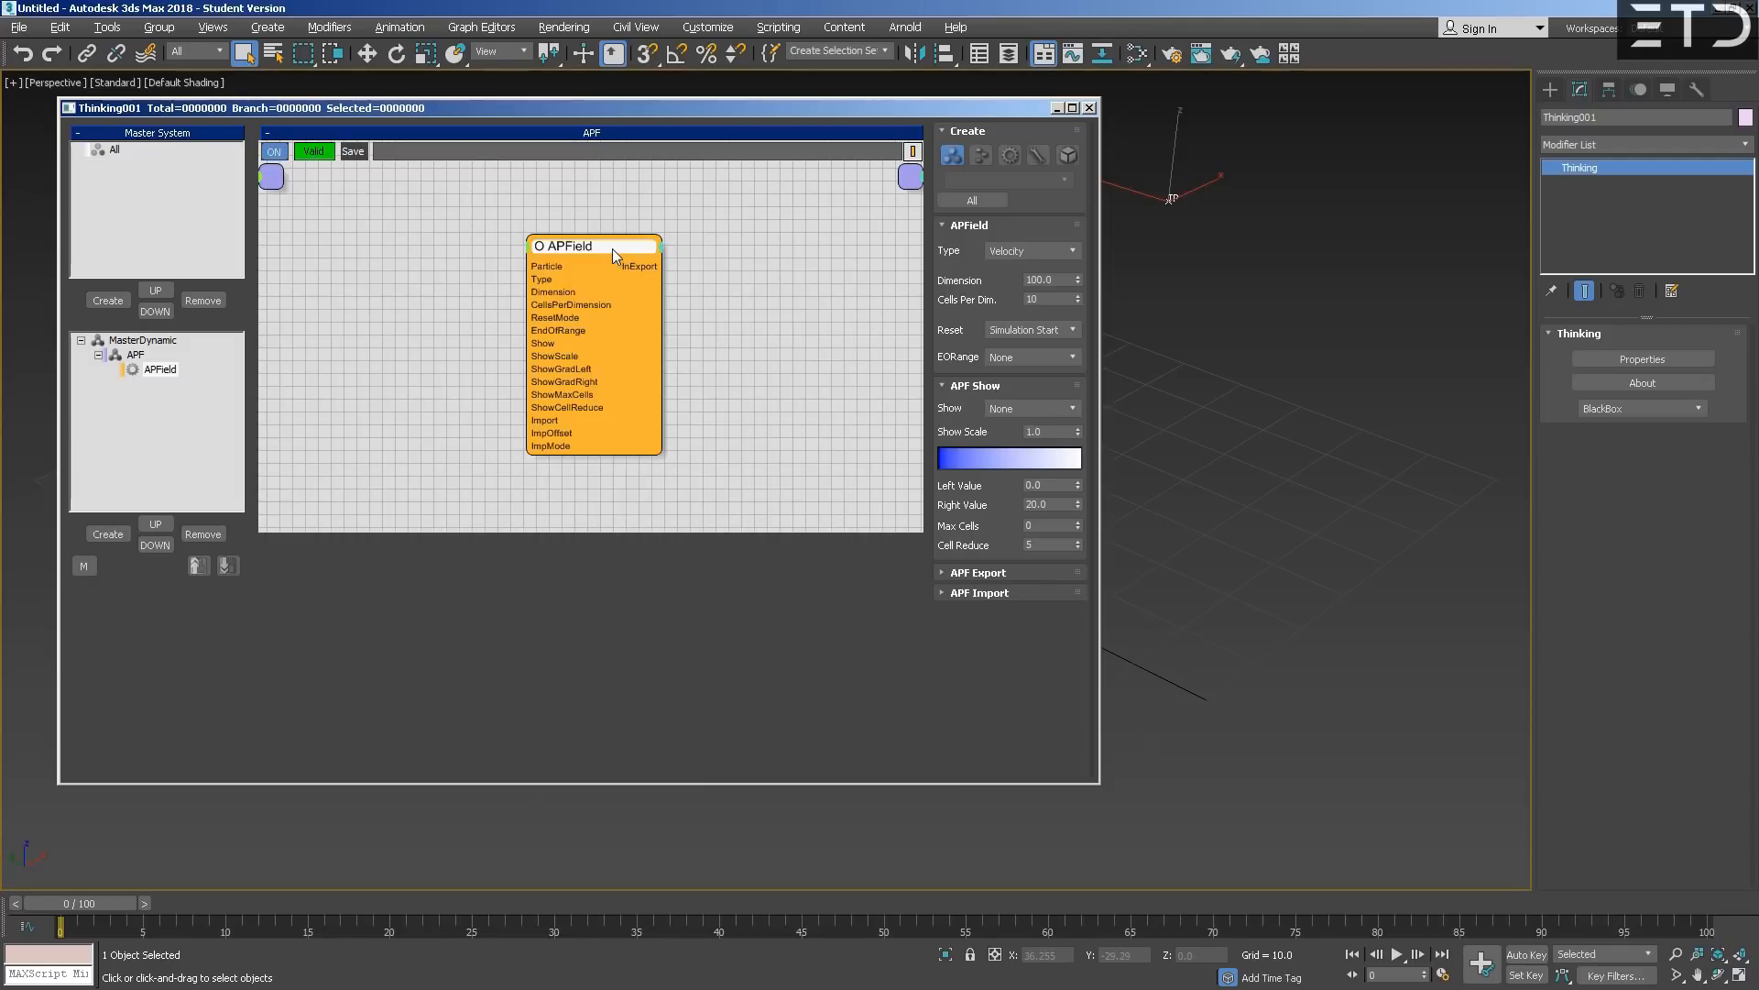
drag(612, 249, 575, 222)
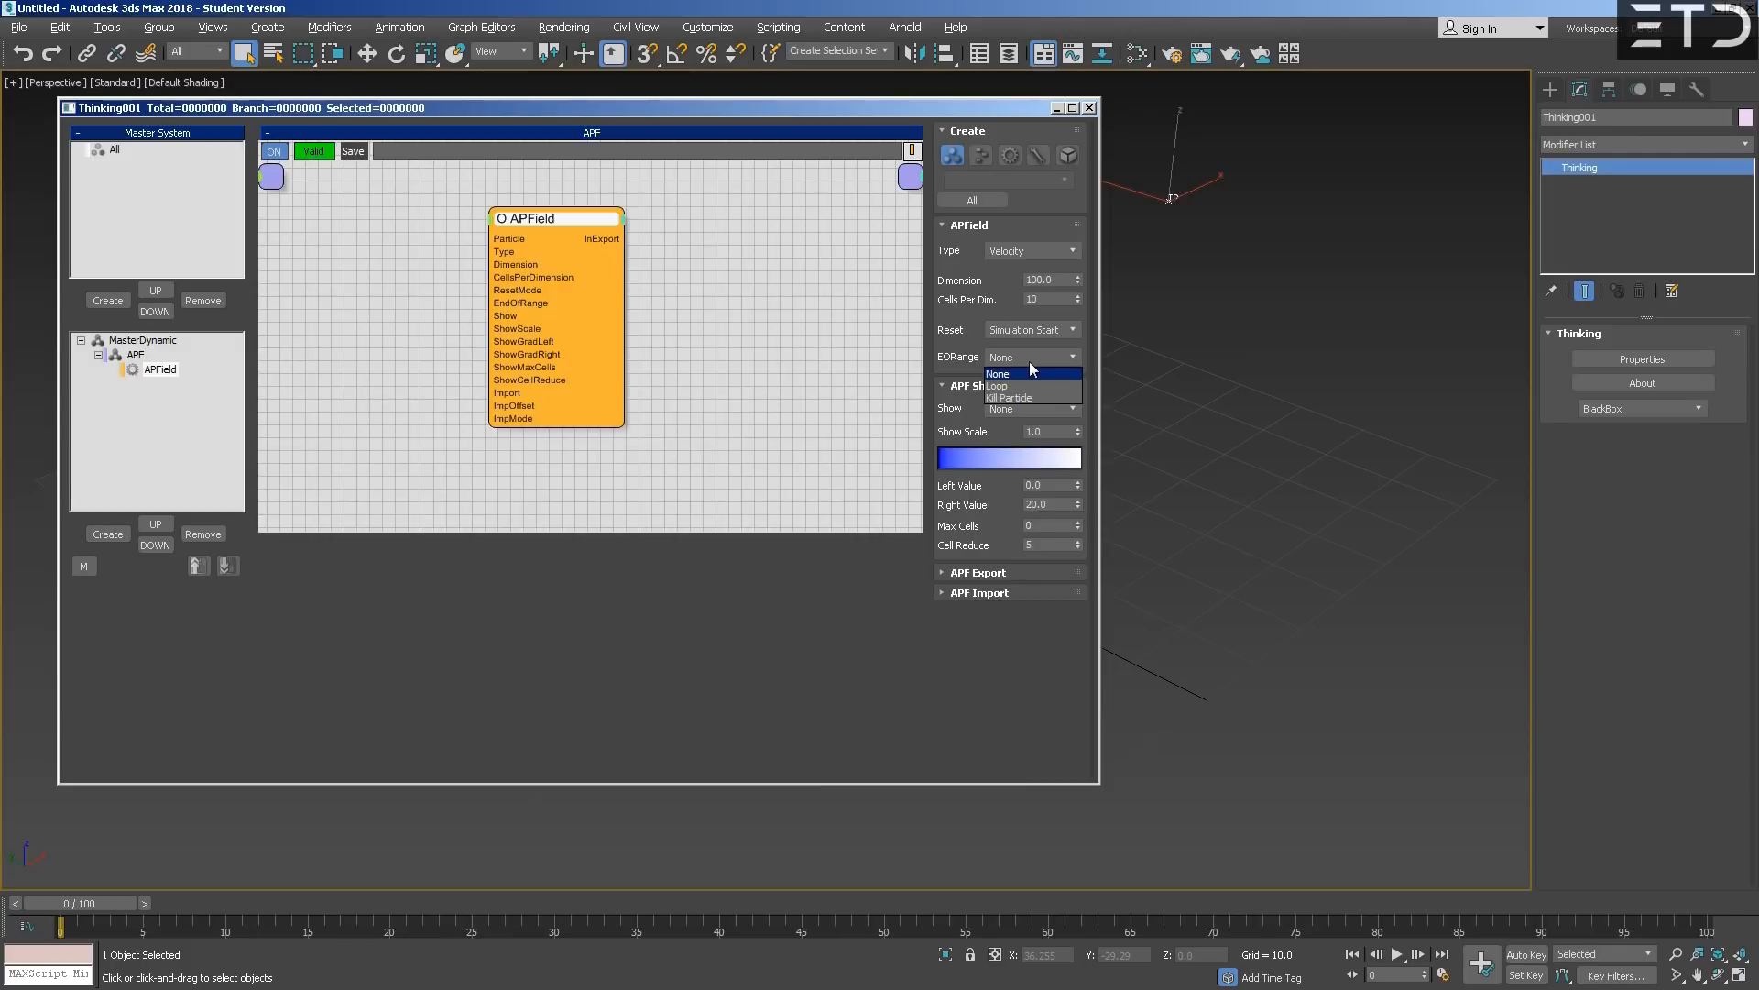
click(997, 488)
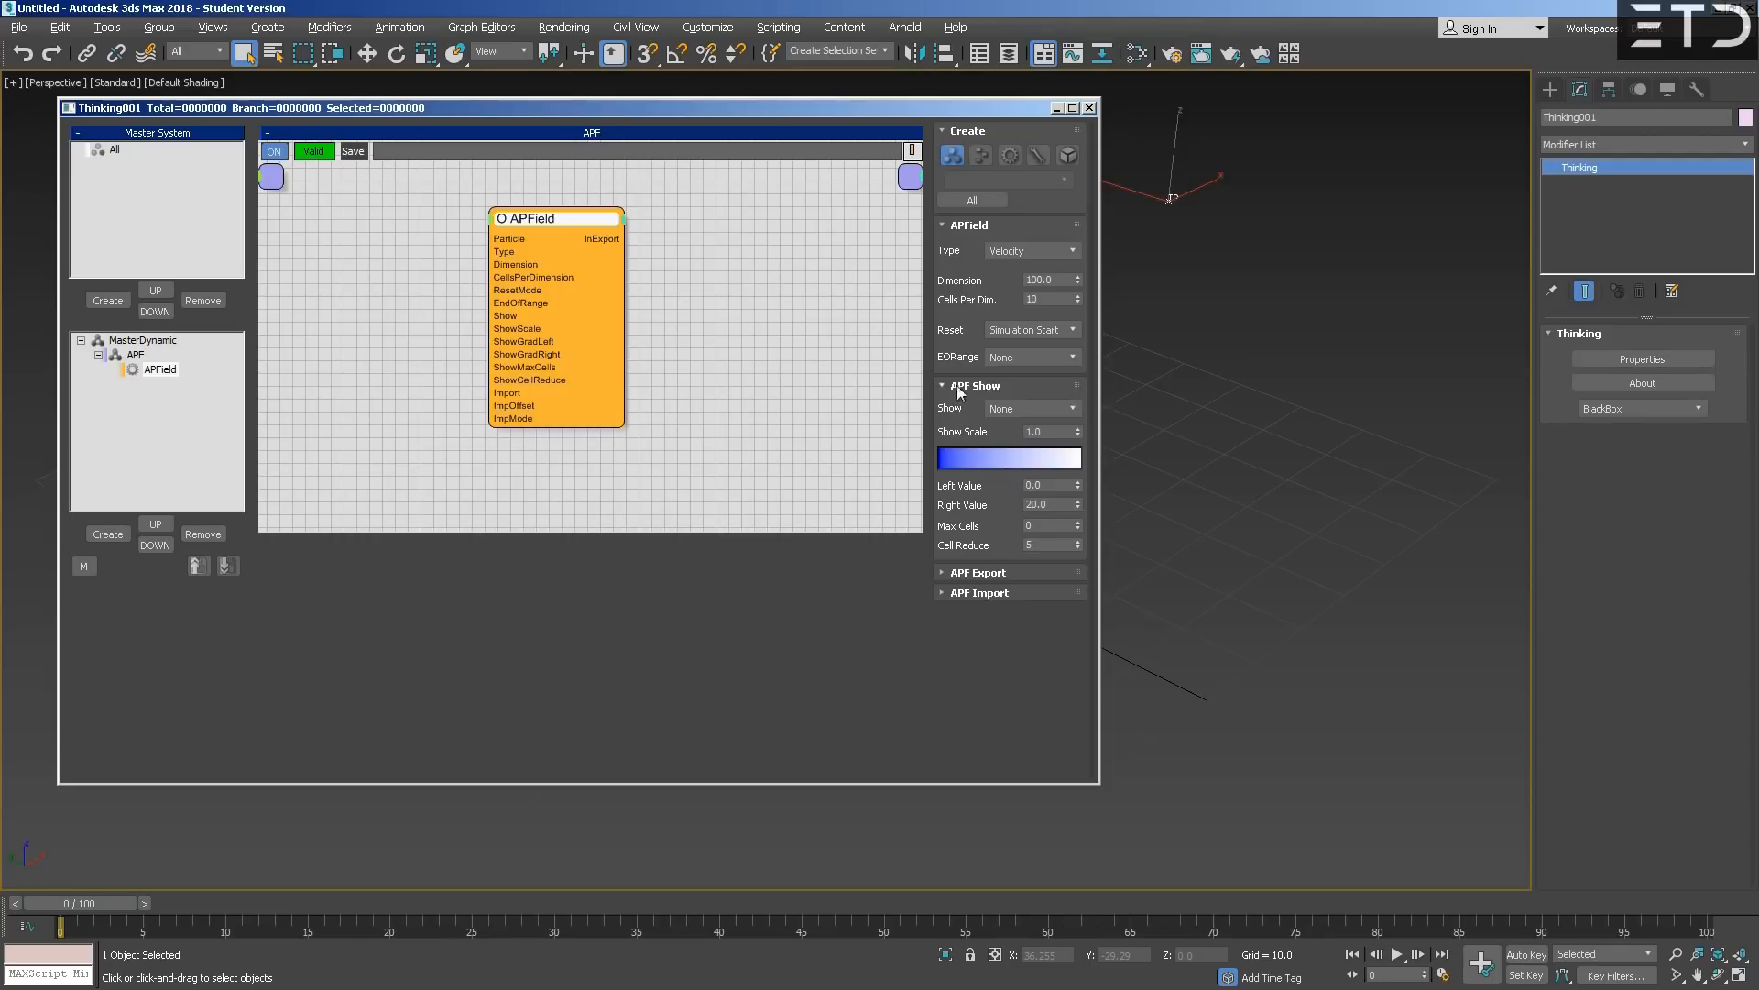
- Examine the APField's APF Import and APF Export settings, then collapse both sections
click(989, 594)
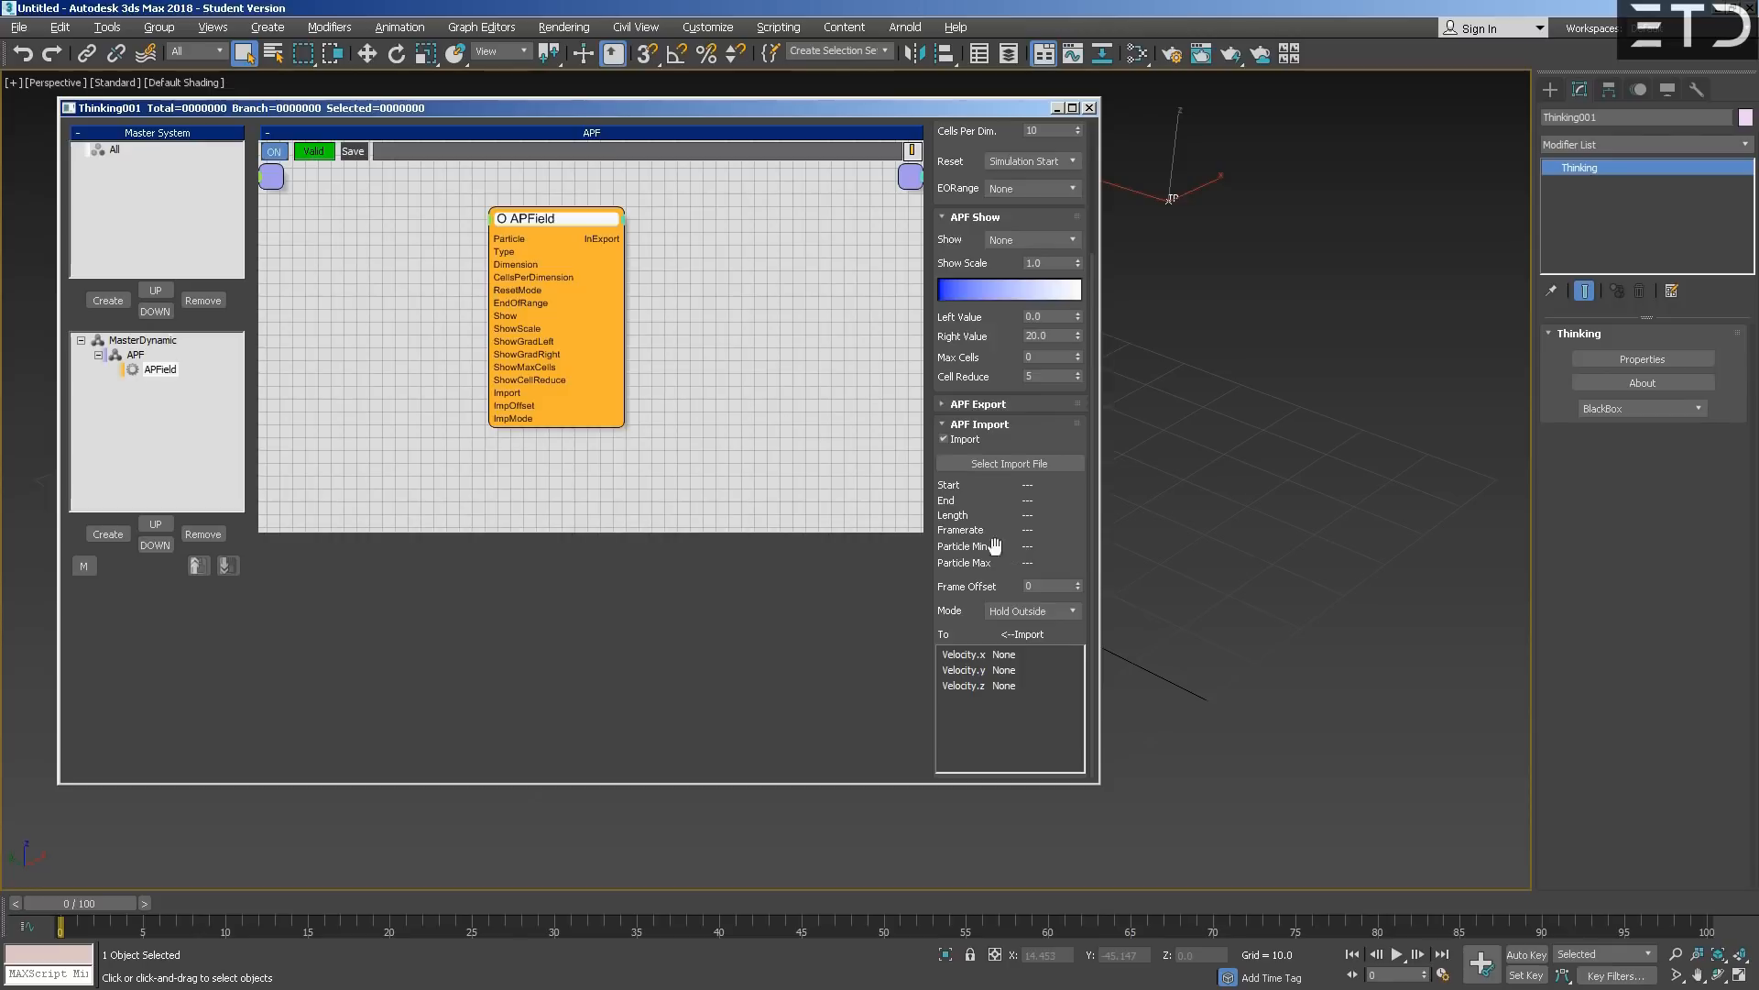
click(991, 410)
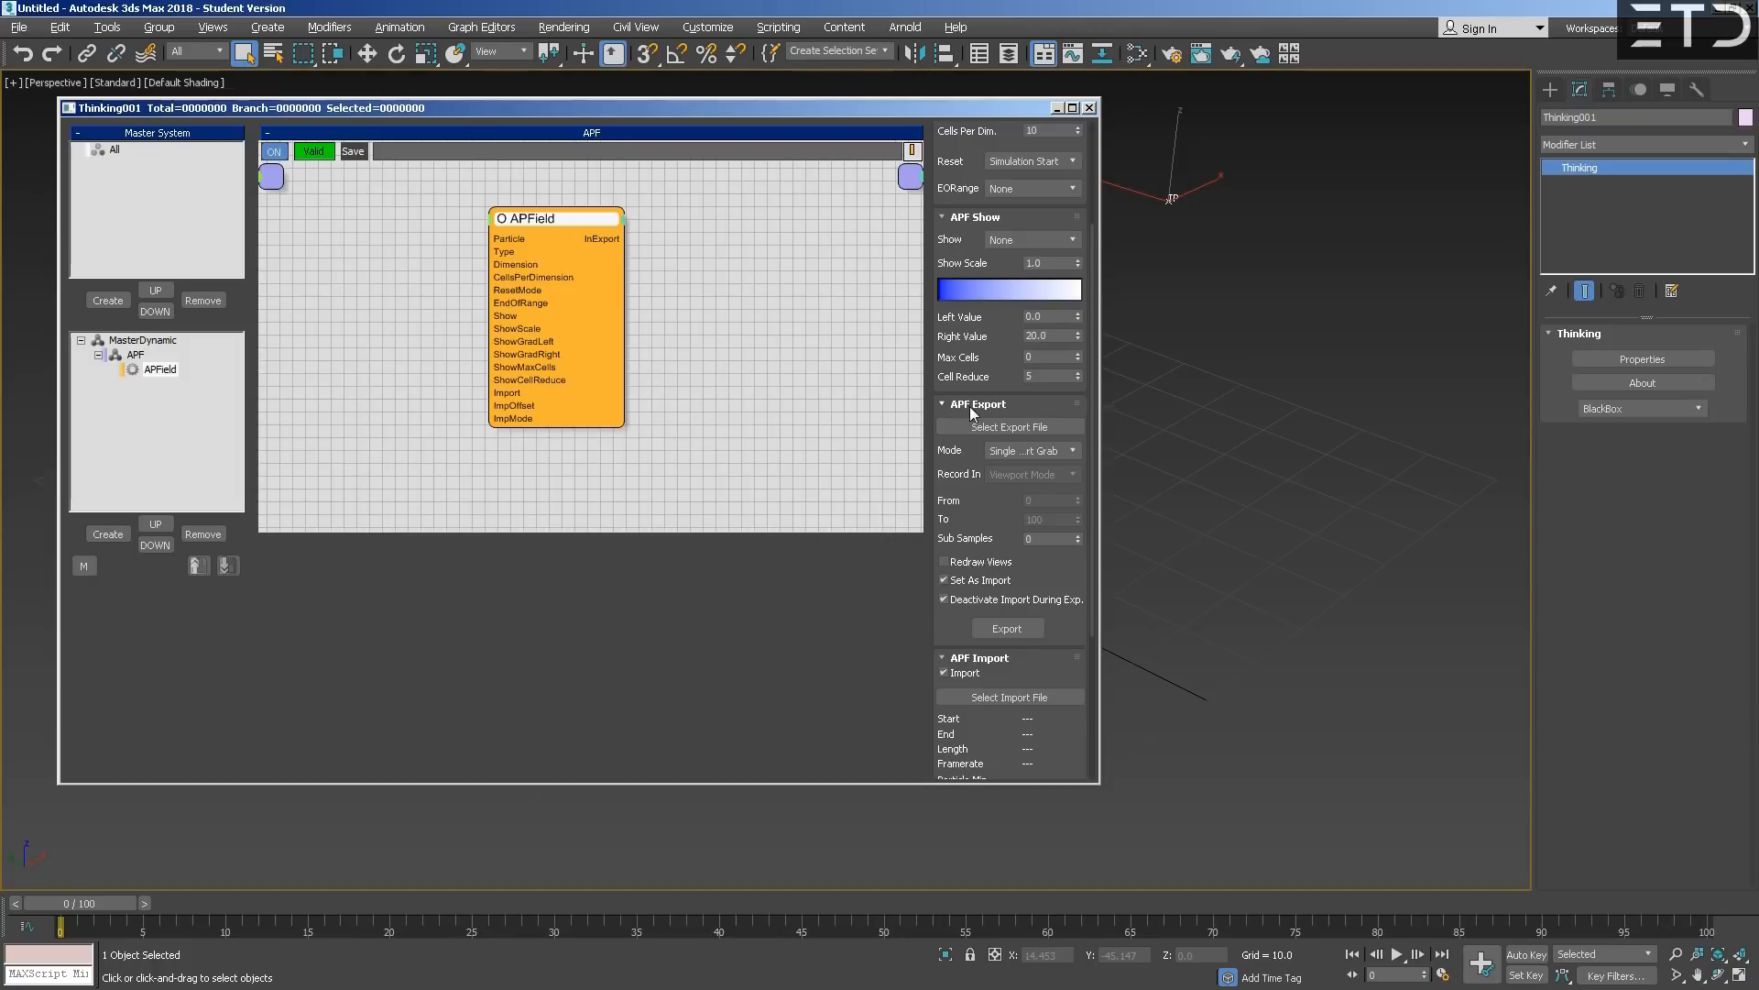
click(976, 428)
click(964, 406)
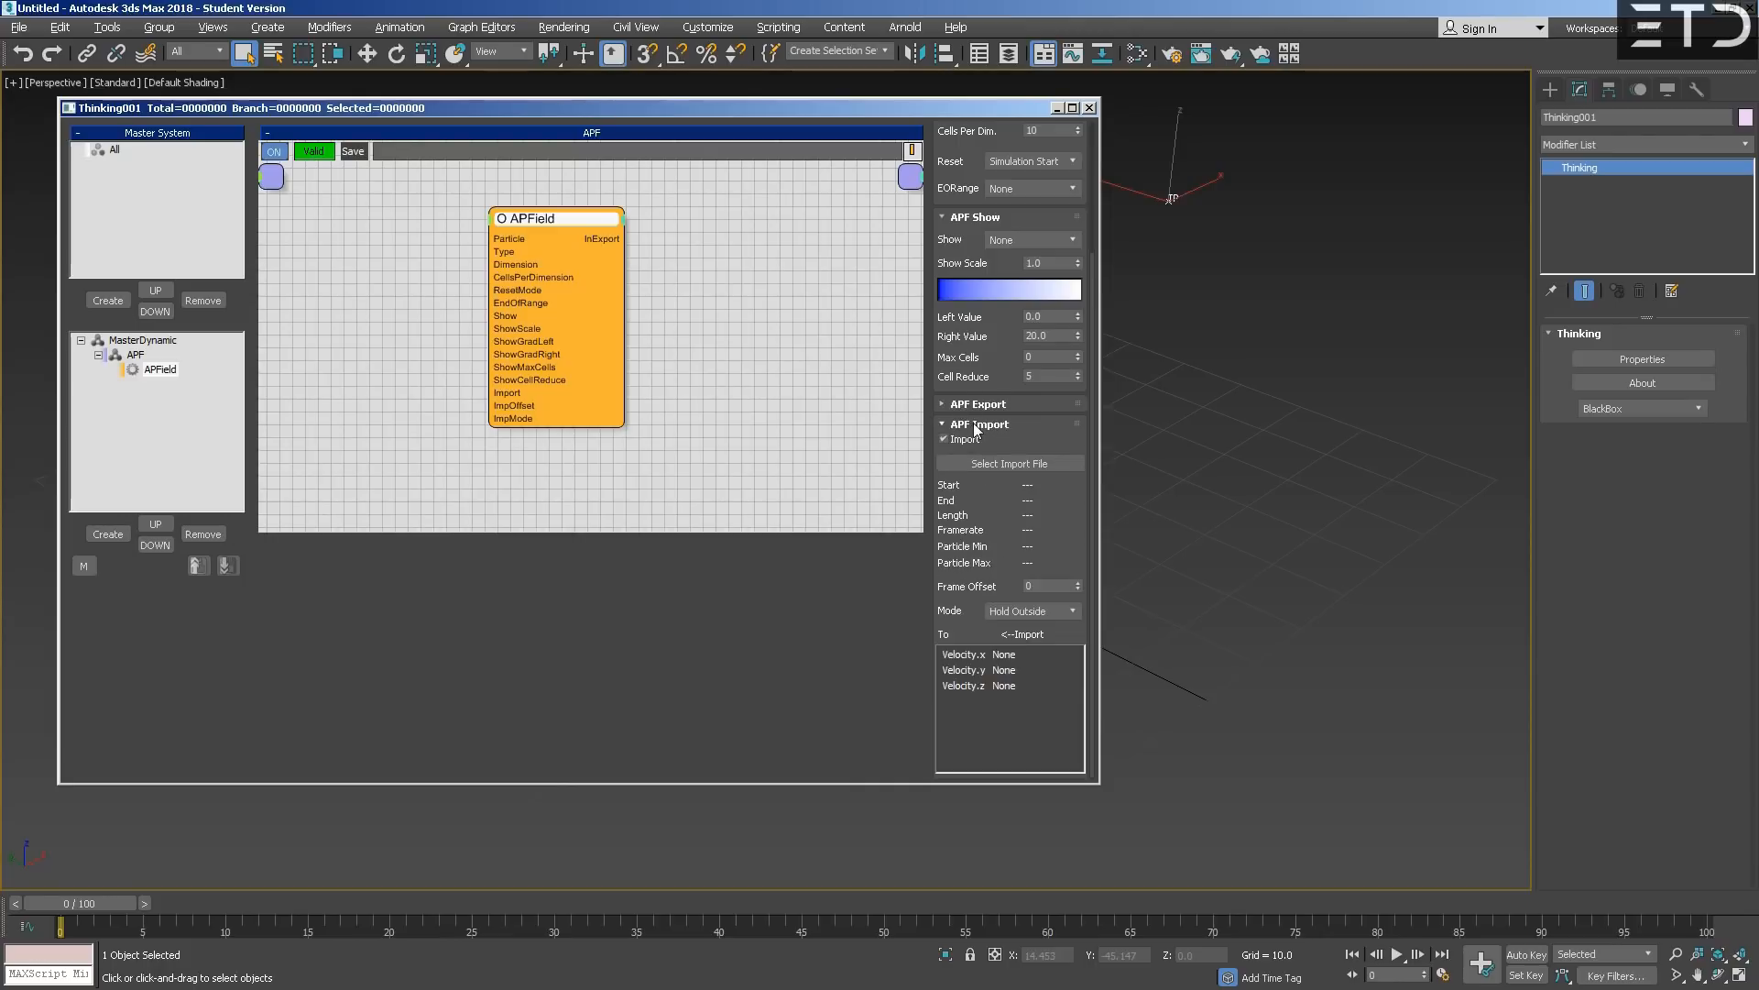
click(977, 425)
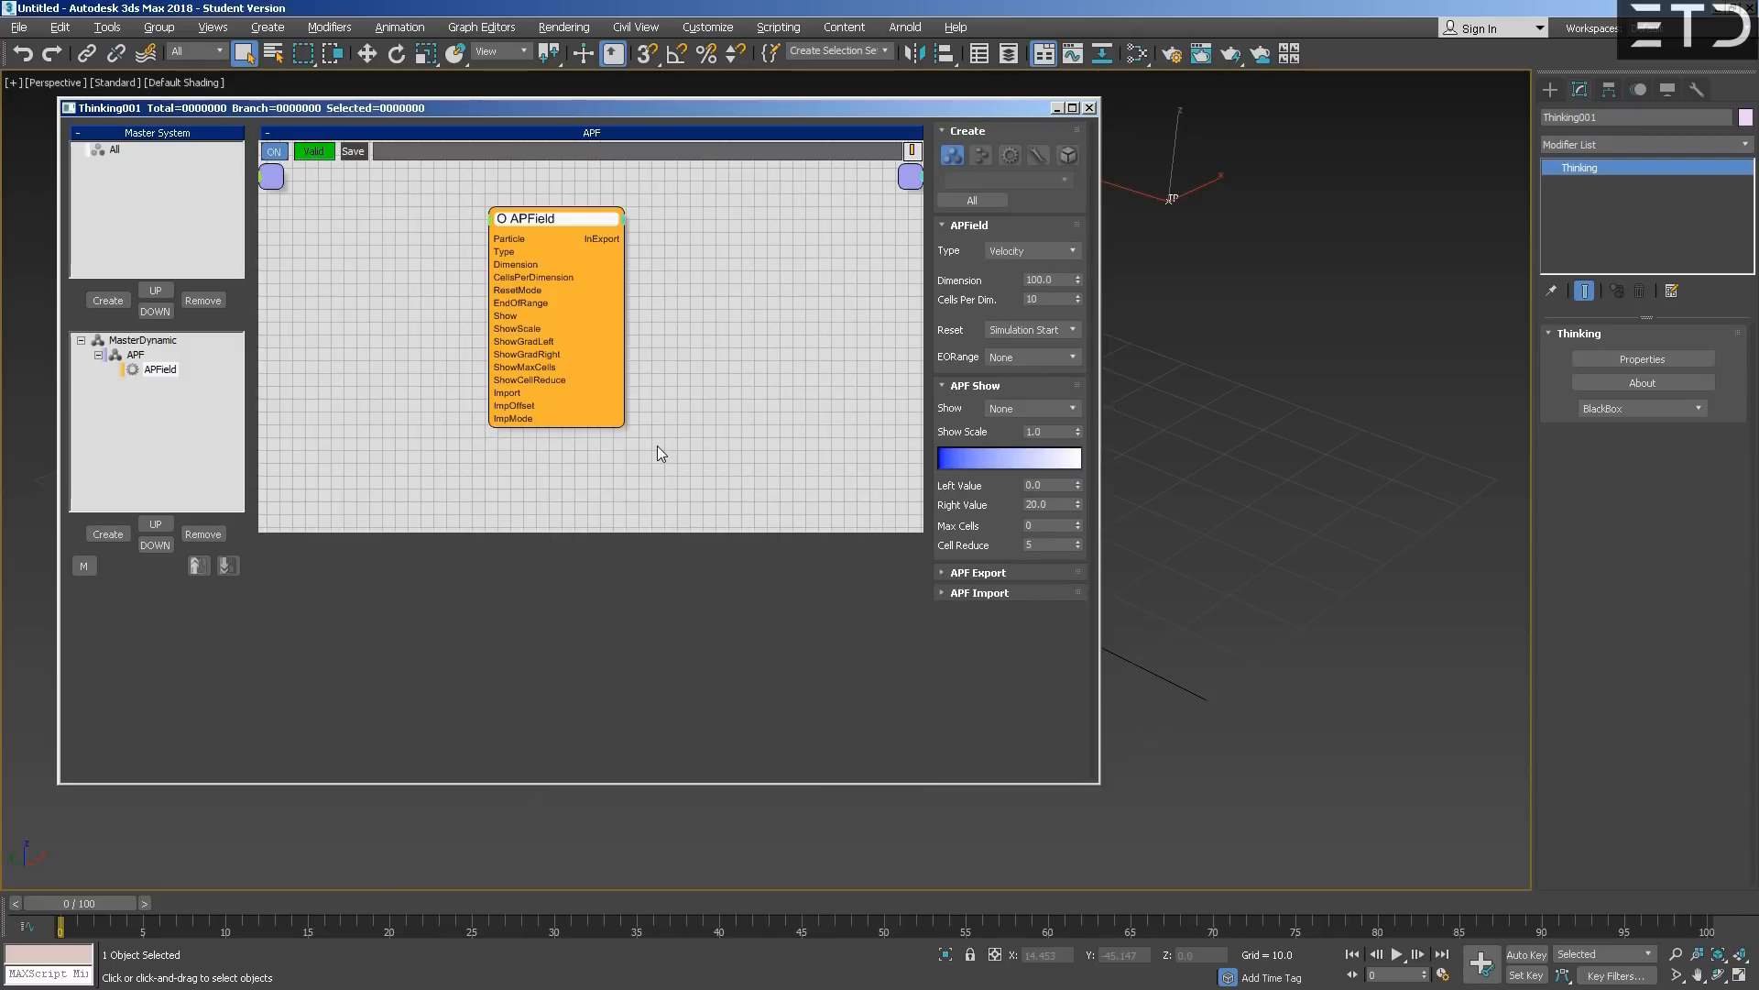
- Create a second dynamic set under MasterDynamic and open its empty node area
click(142, 340)
click(118, 537)
click(149, 384)
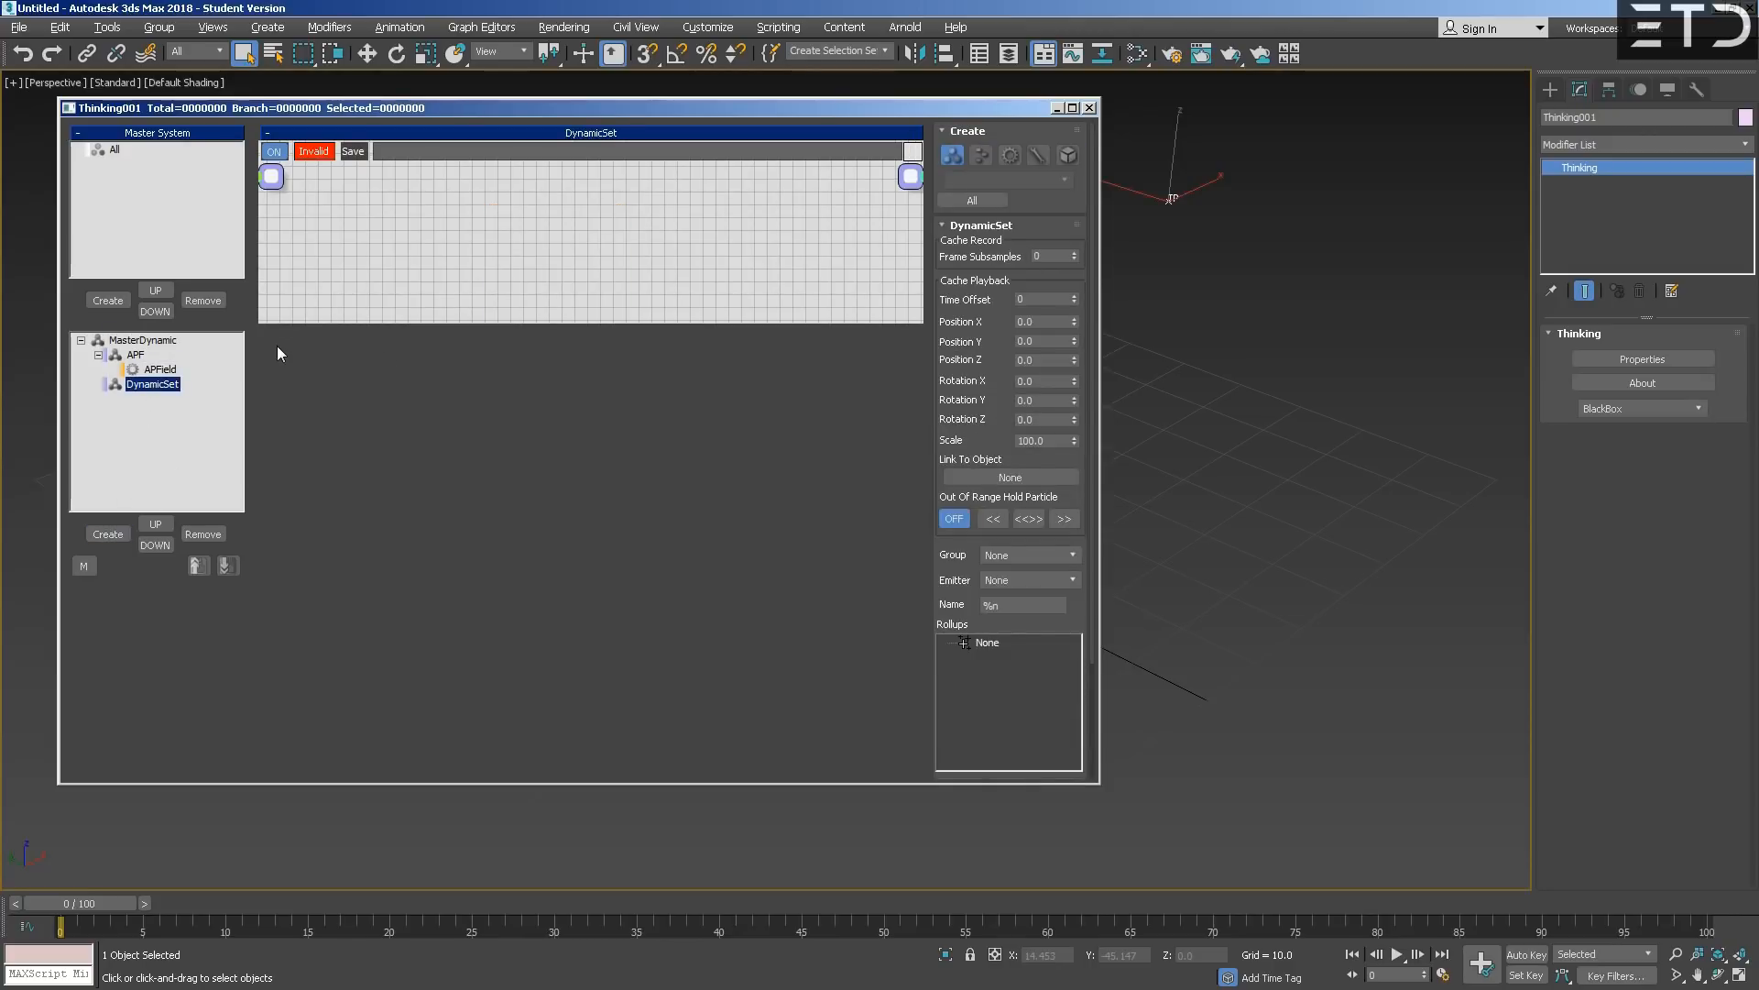
- Enlarge the DynamicSet graph, add an APFInitiator operator, and move the node to the graph's upper-left area
drag(578, 320, 587, 547)
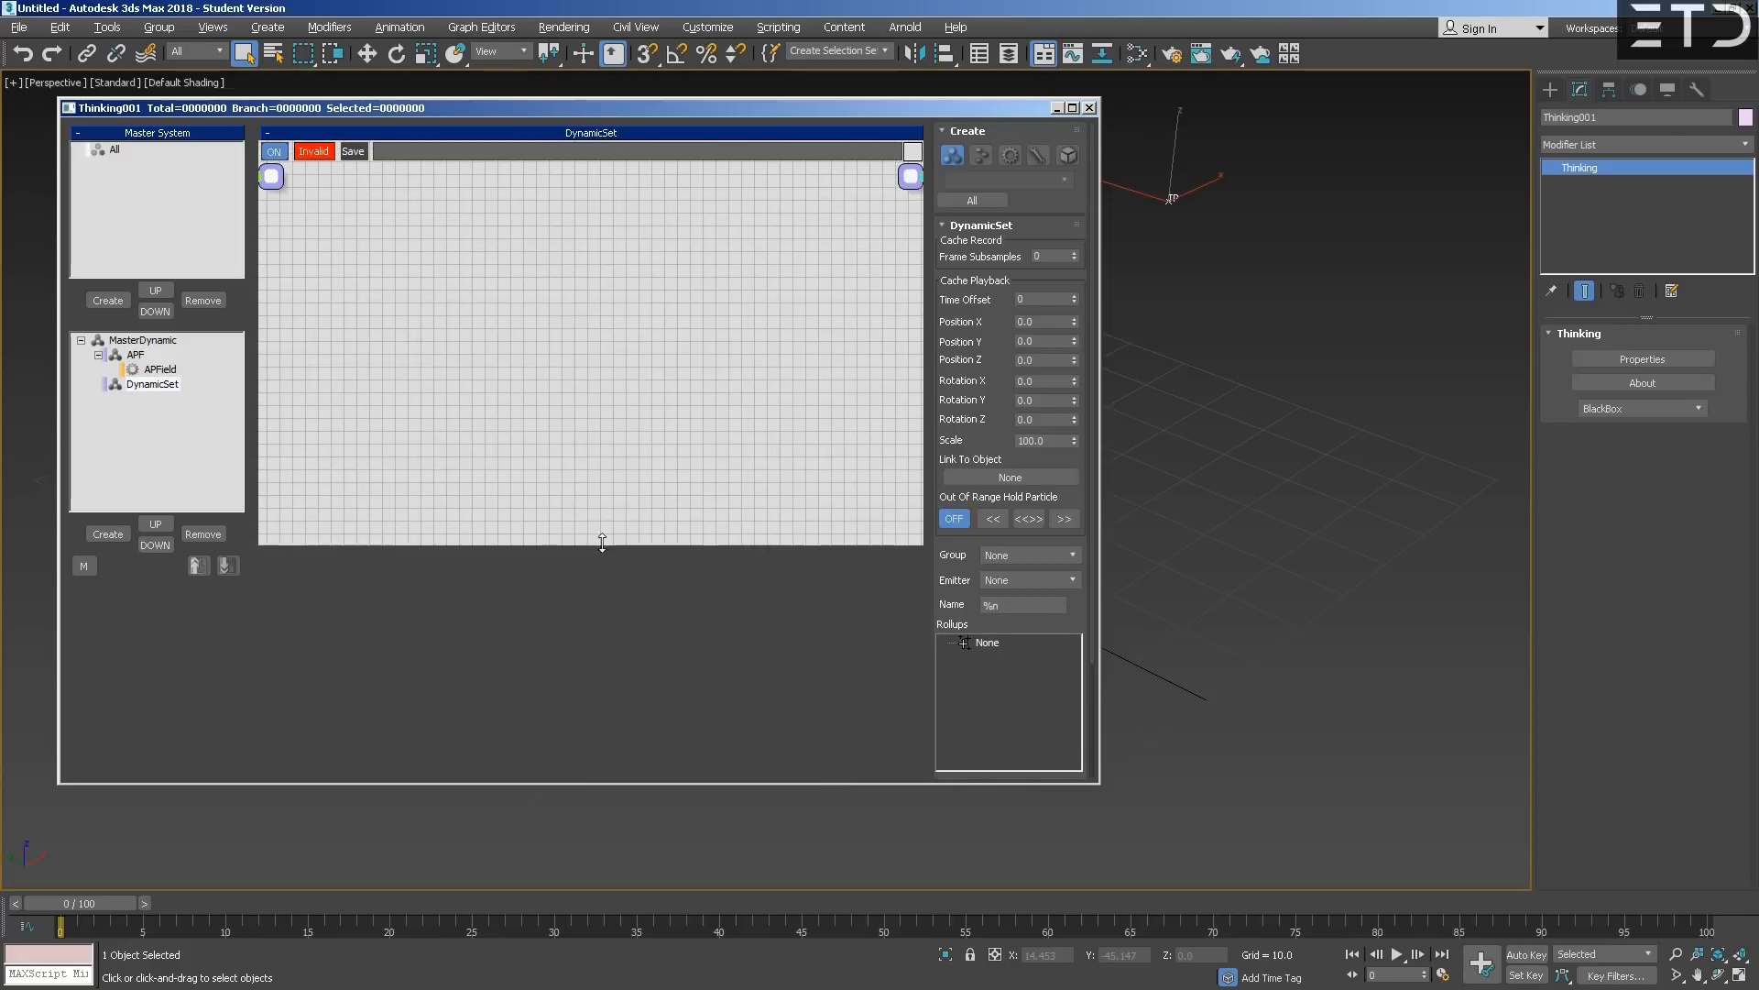
right_click(611, 252)
mouse_move(656, 298)
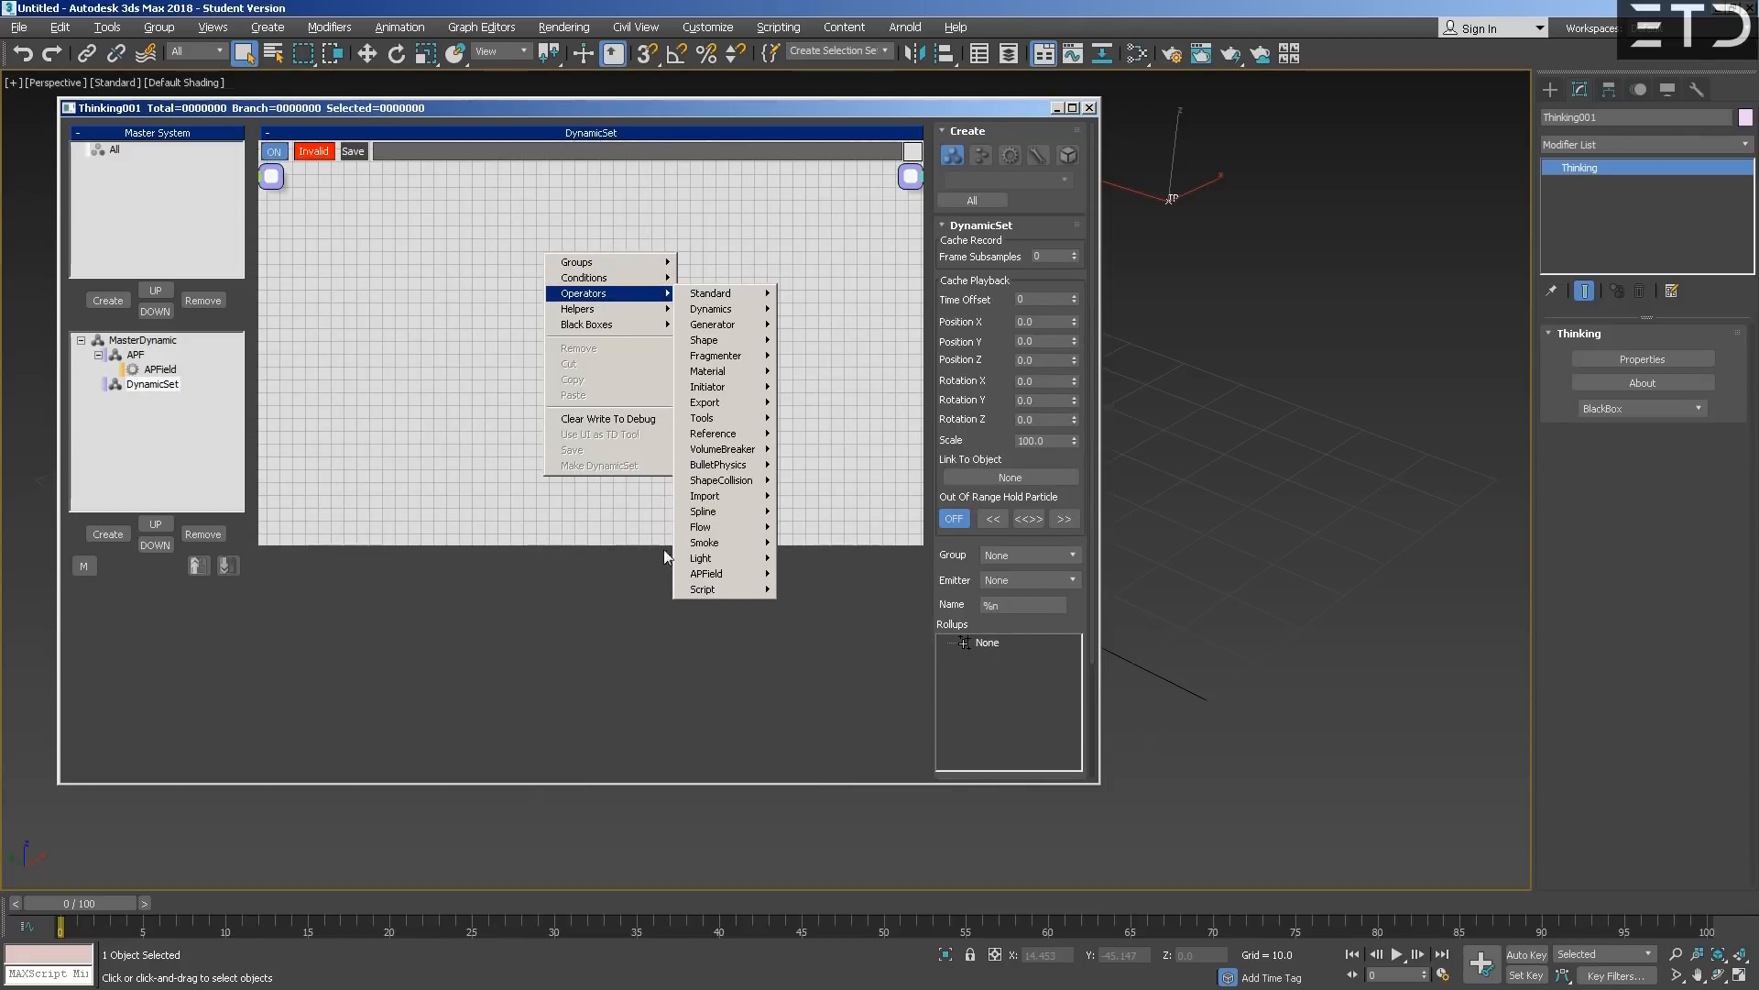
mouse_move(725, 576)
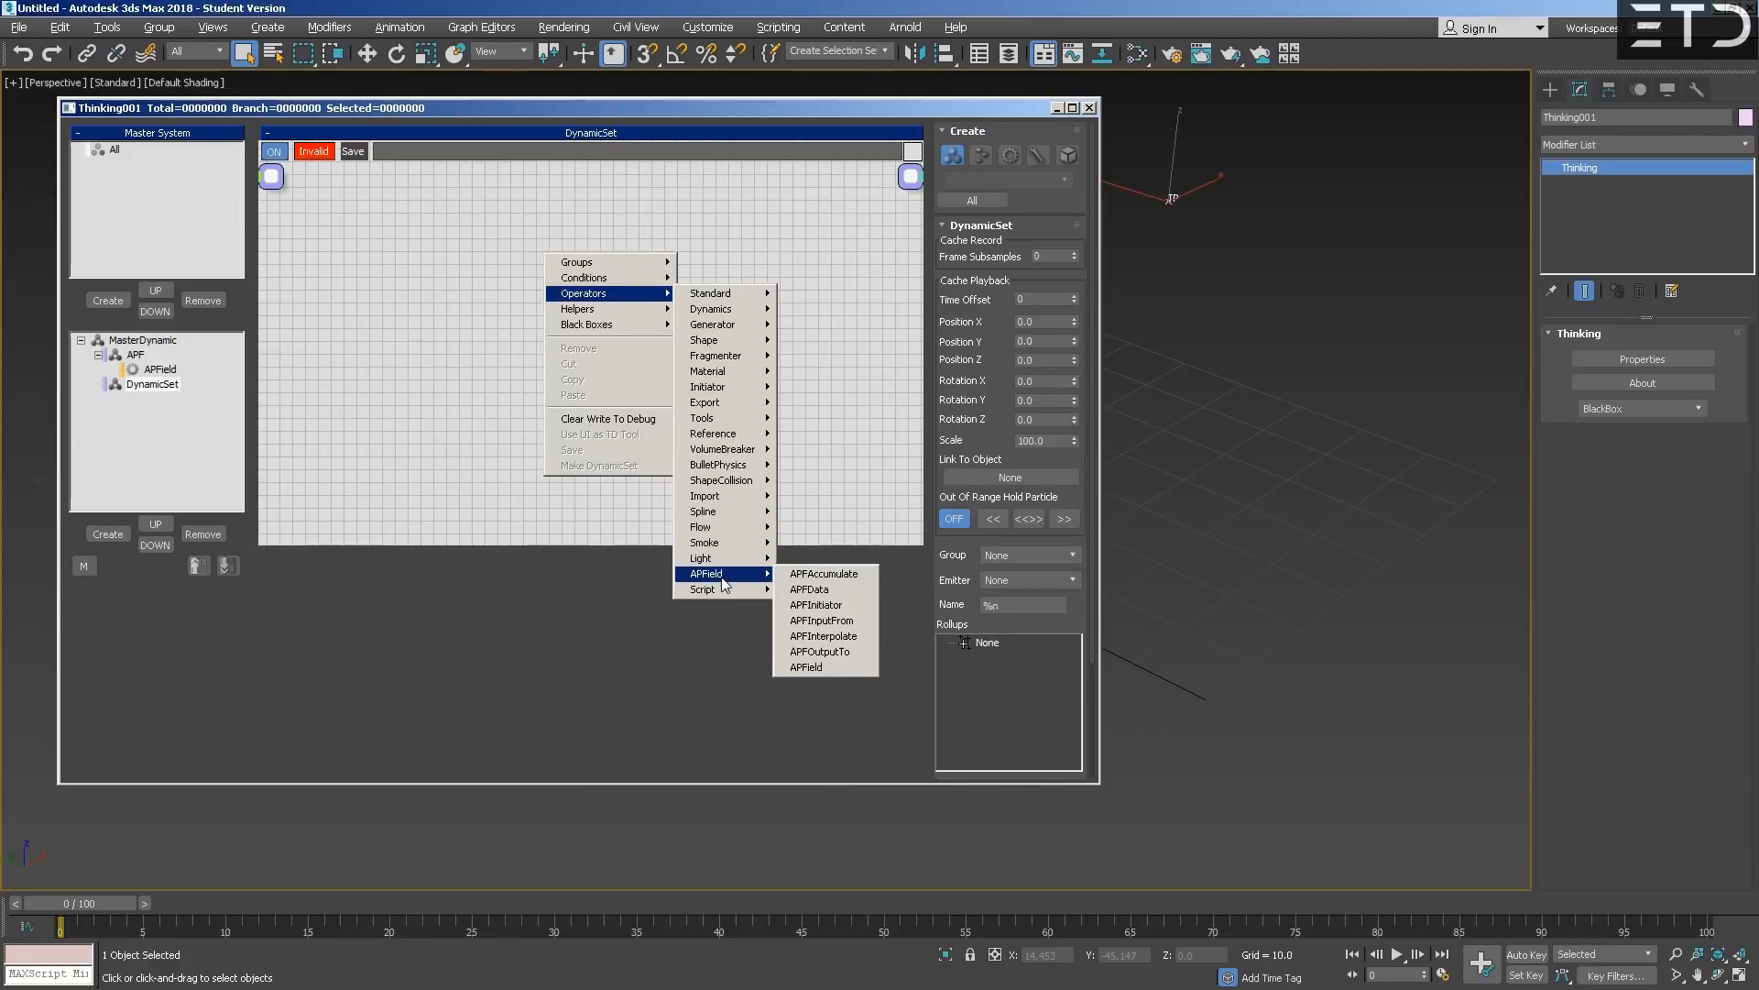
click(851, 607)
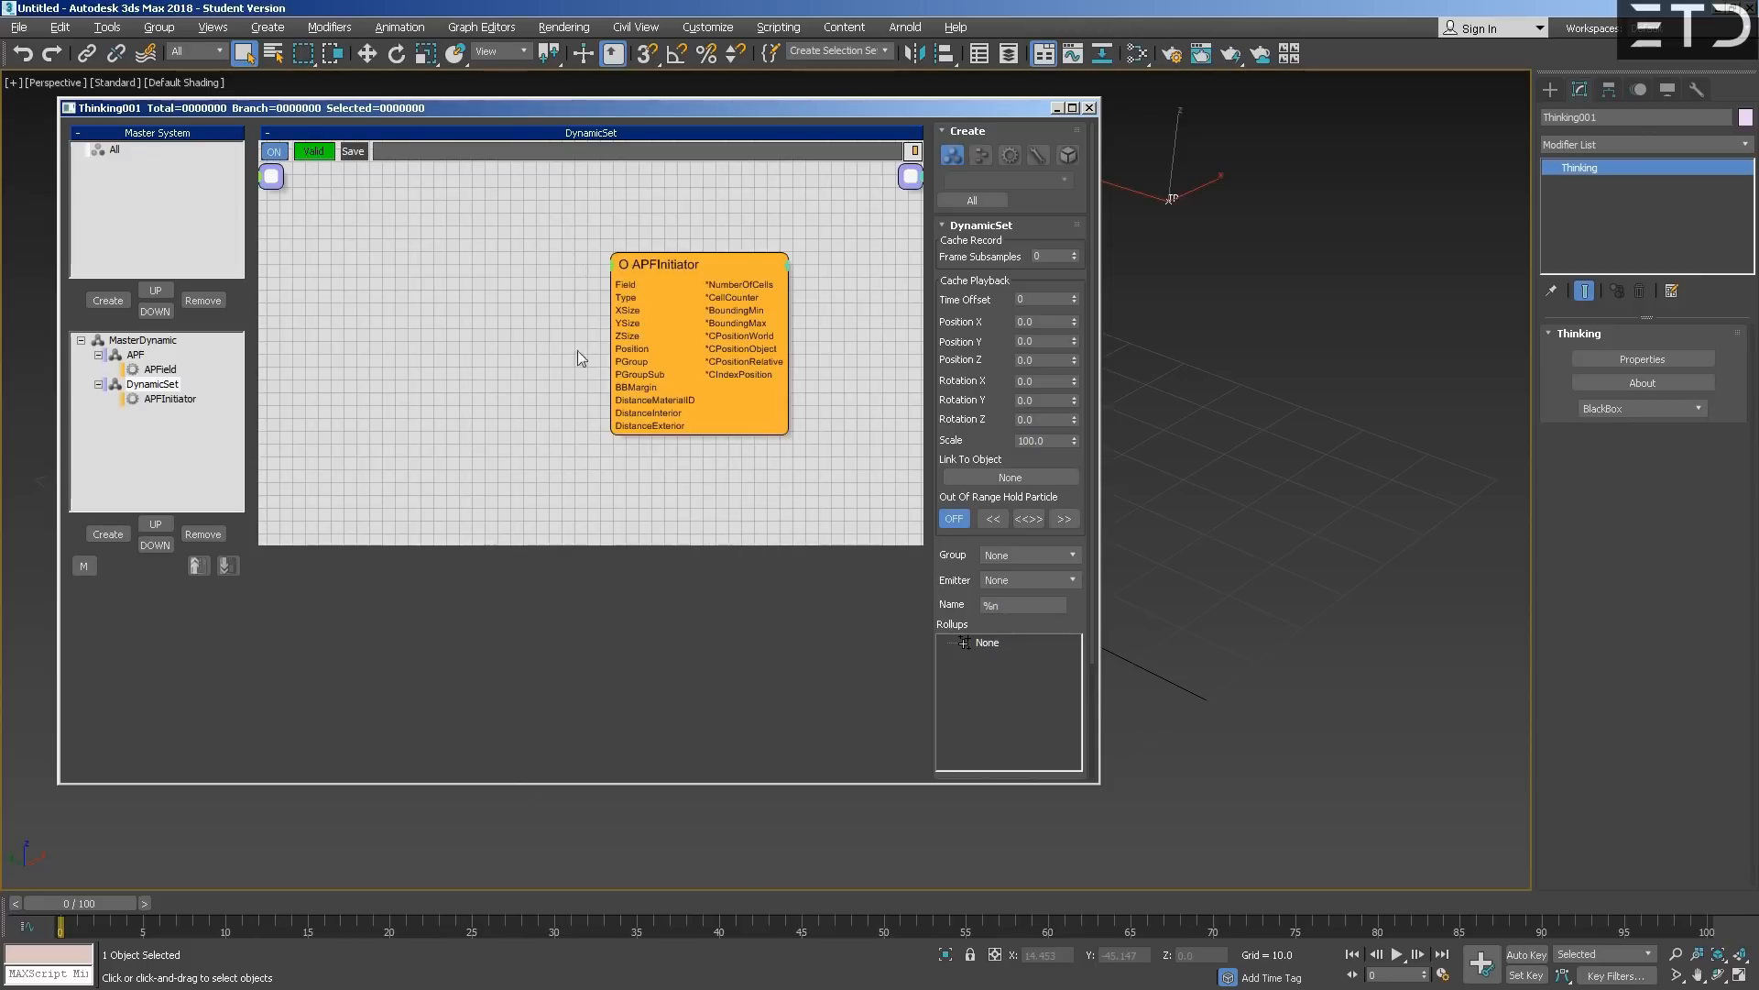
drag(673, 263, 460, 261)
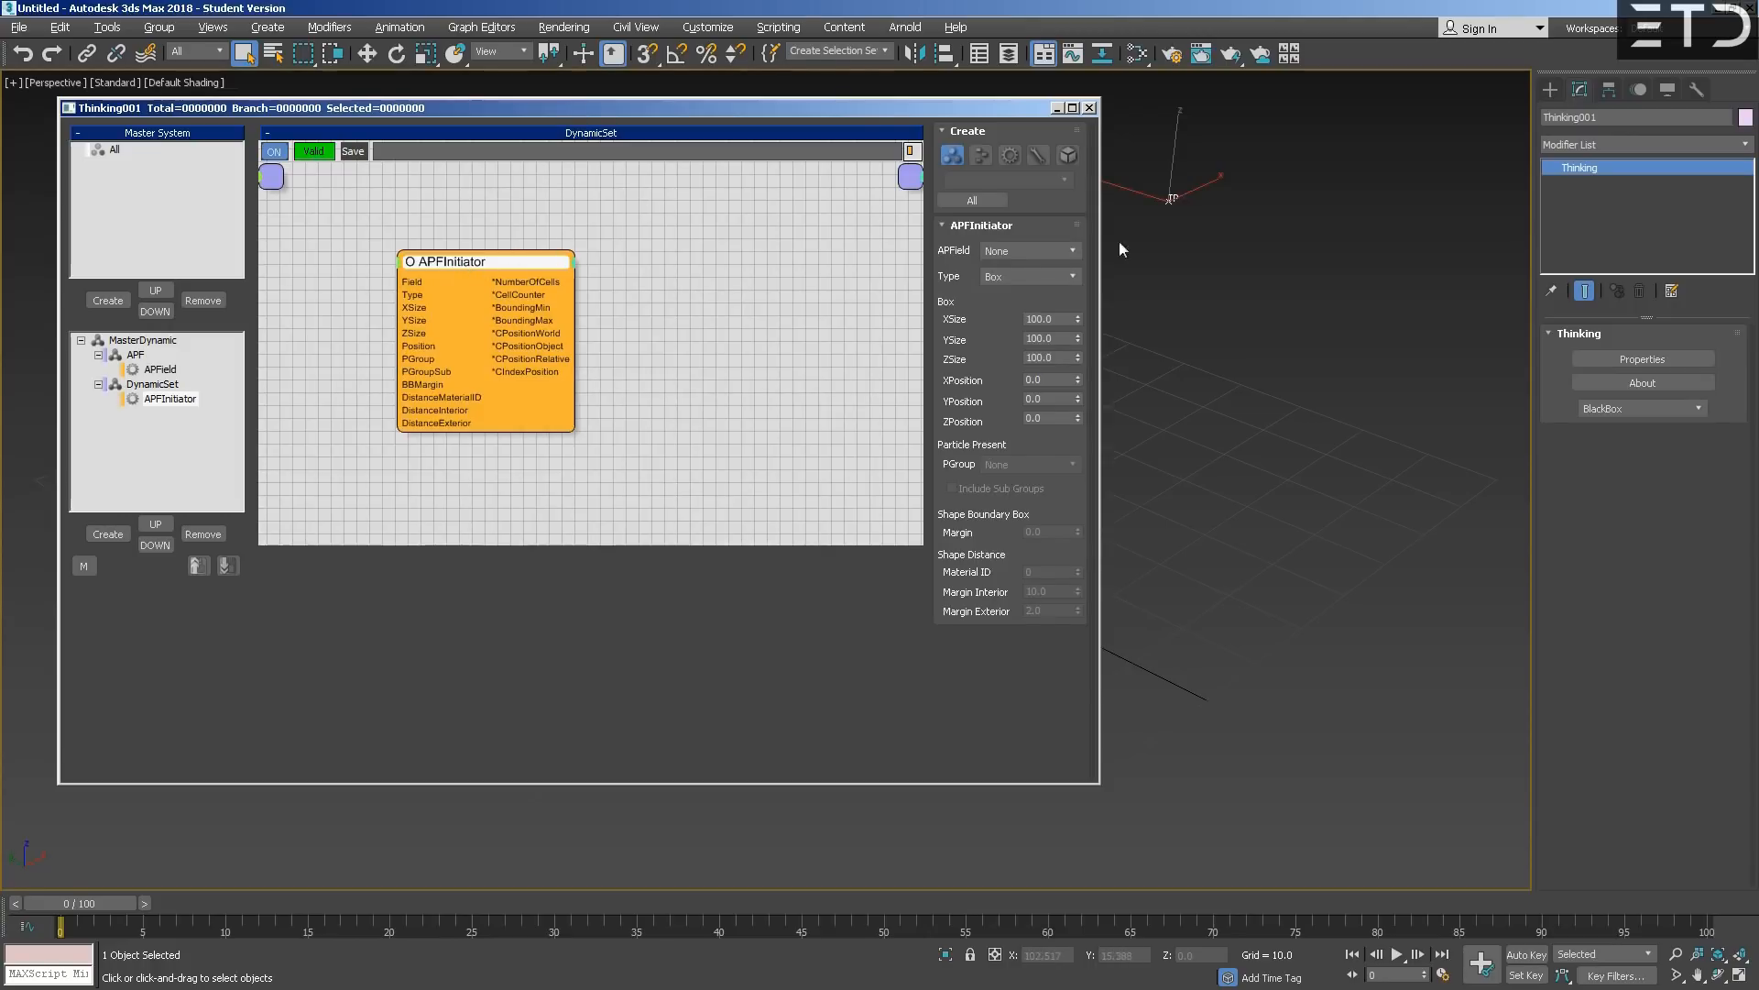
drag(467, 266, 430, 227)
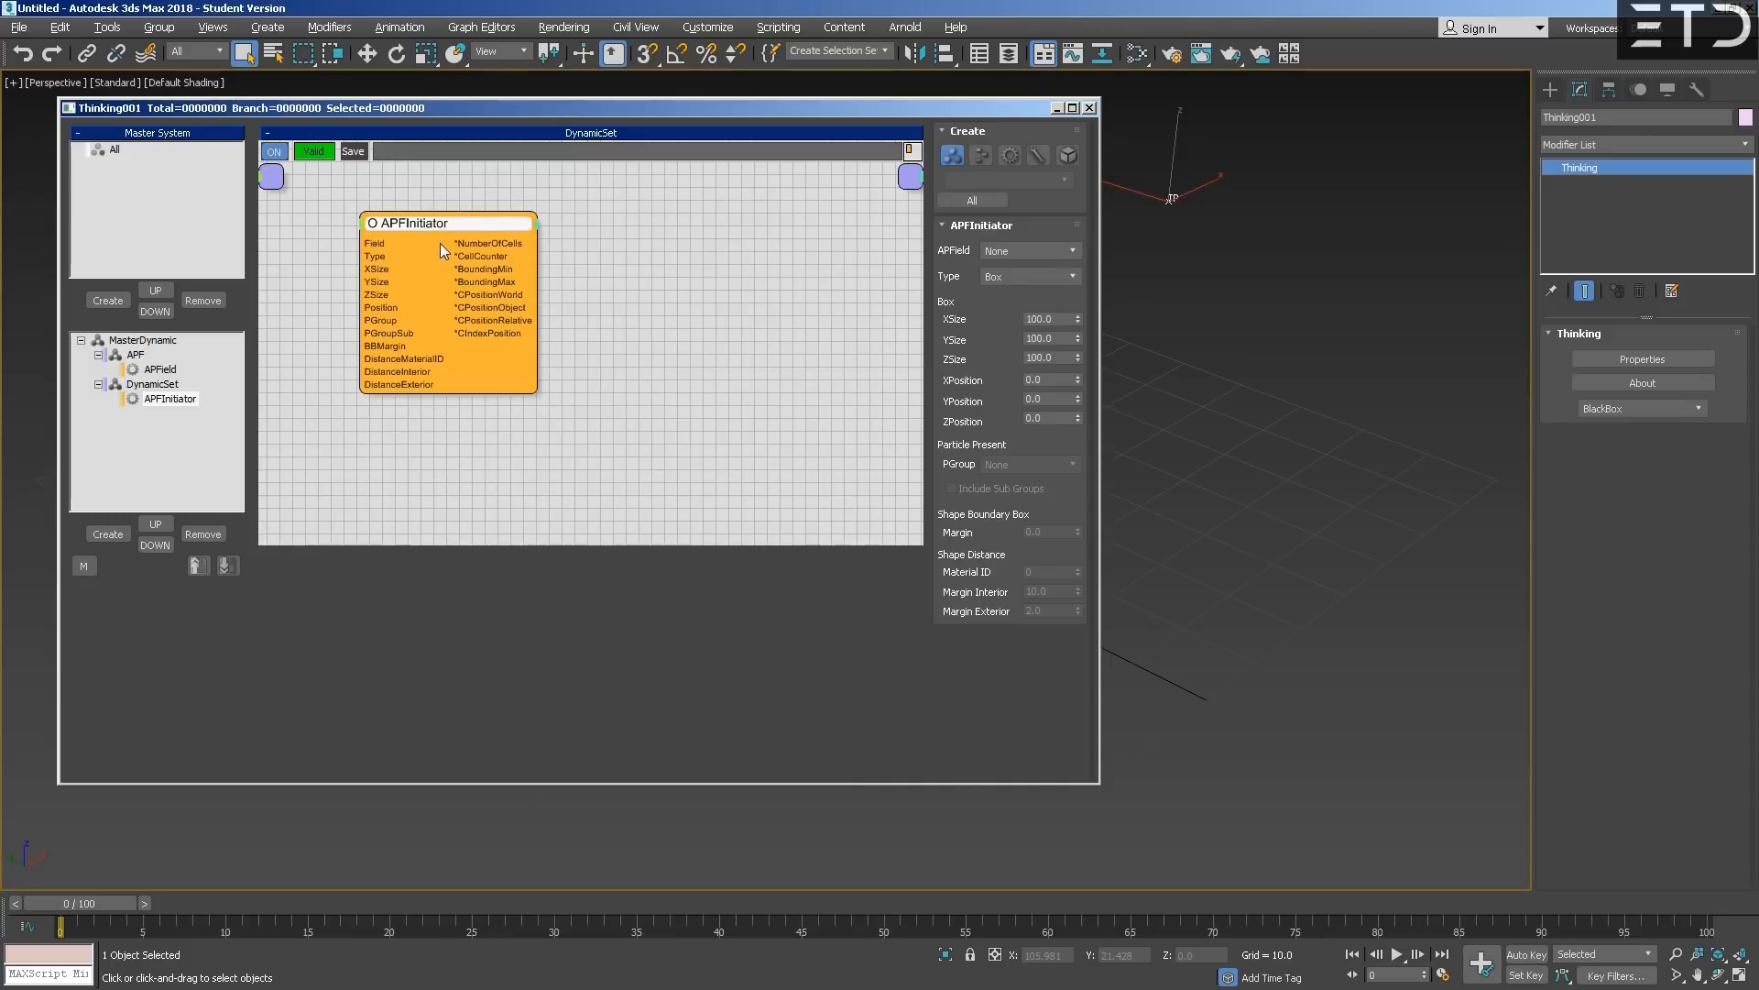
- Assign APField to the APFInitiator and keep its Type as Box after reviewing the type options
click(1073, 250)
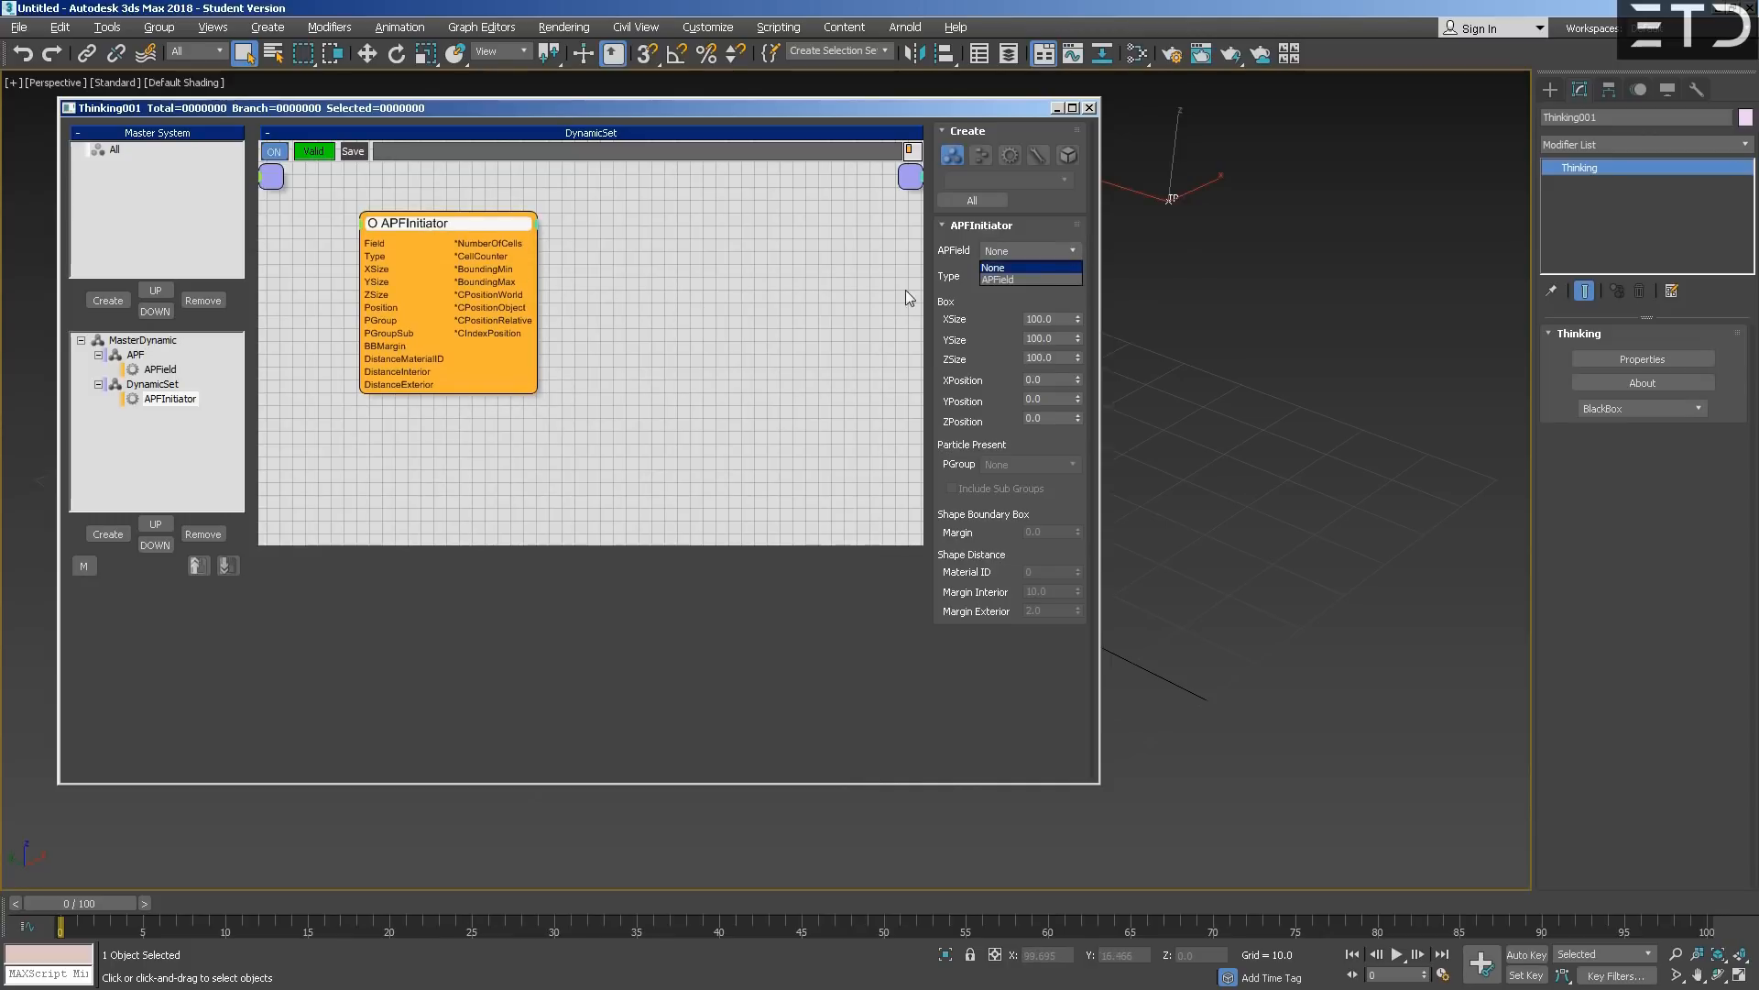
click(997, 279)
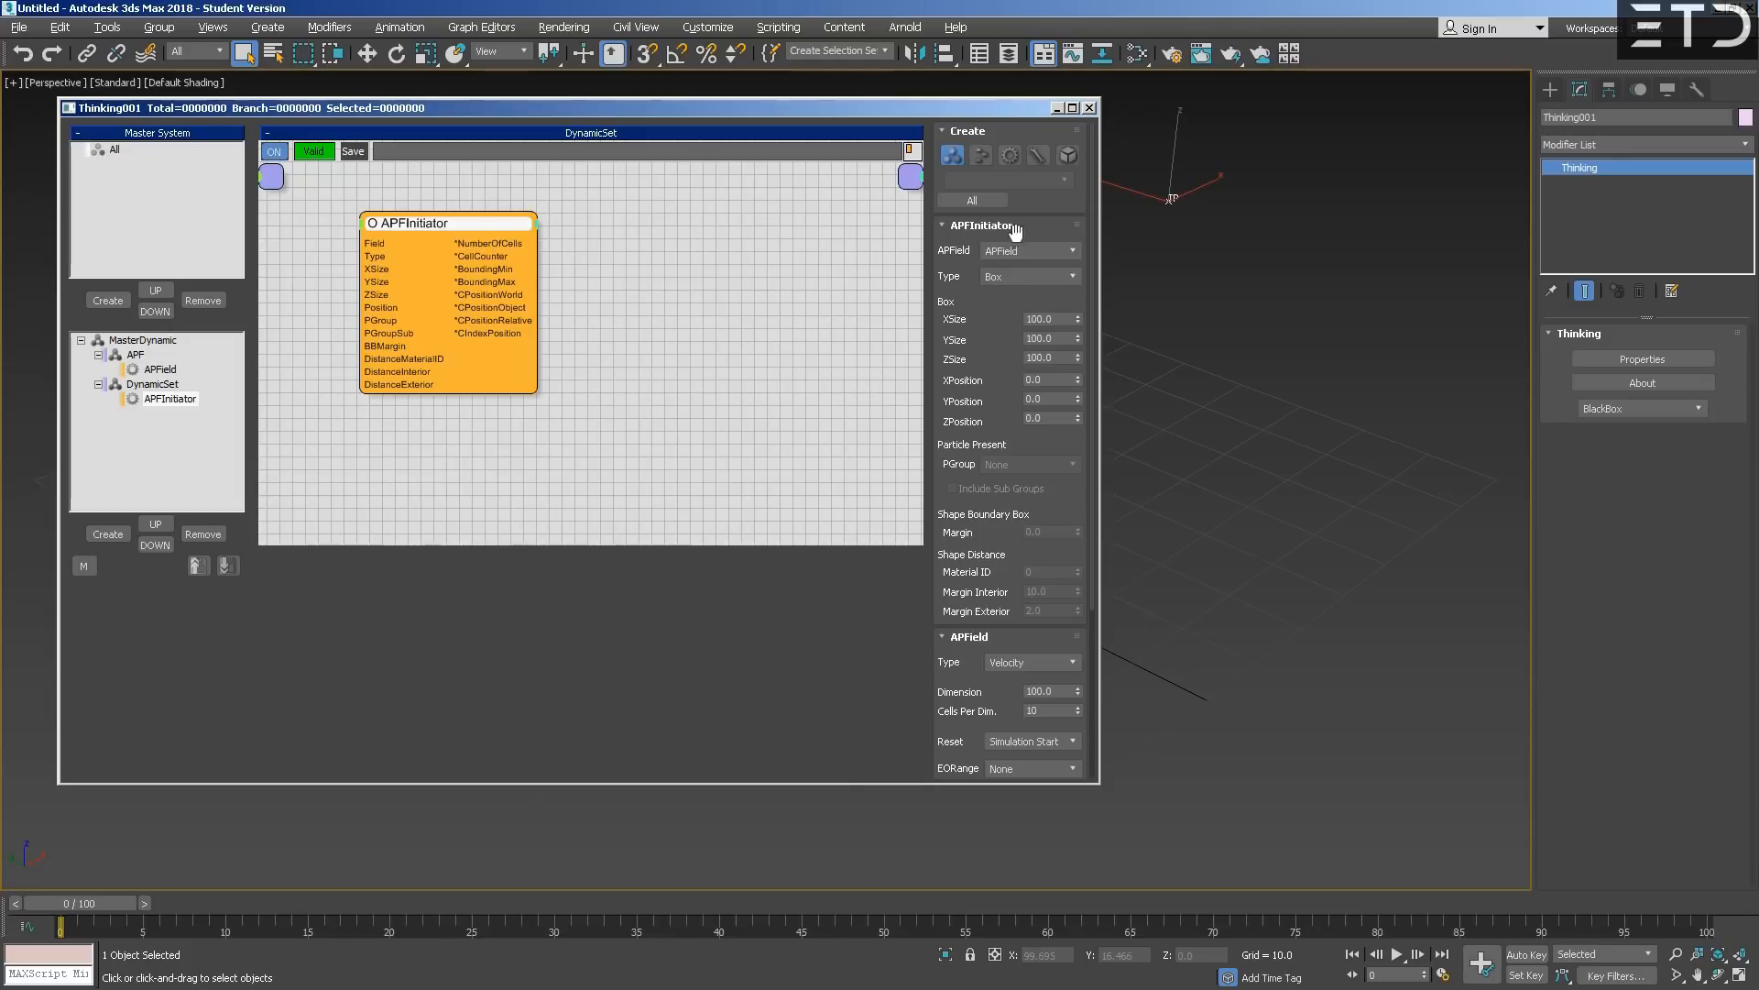
click(1044, 277)
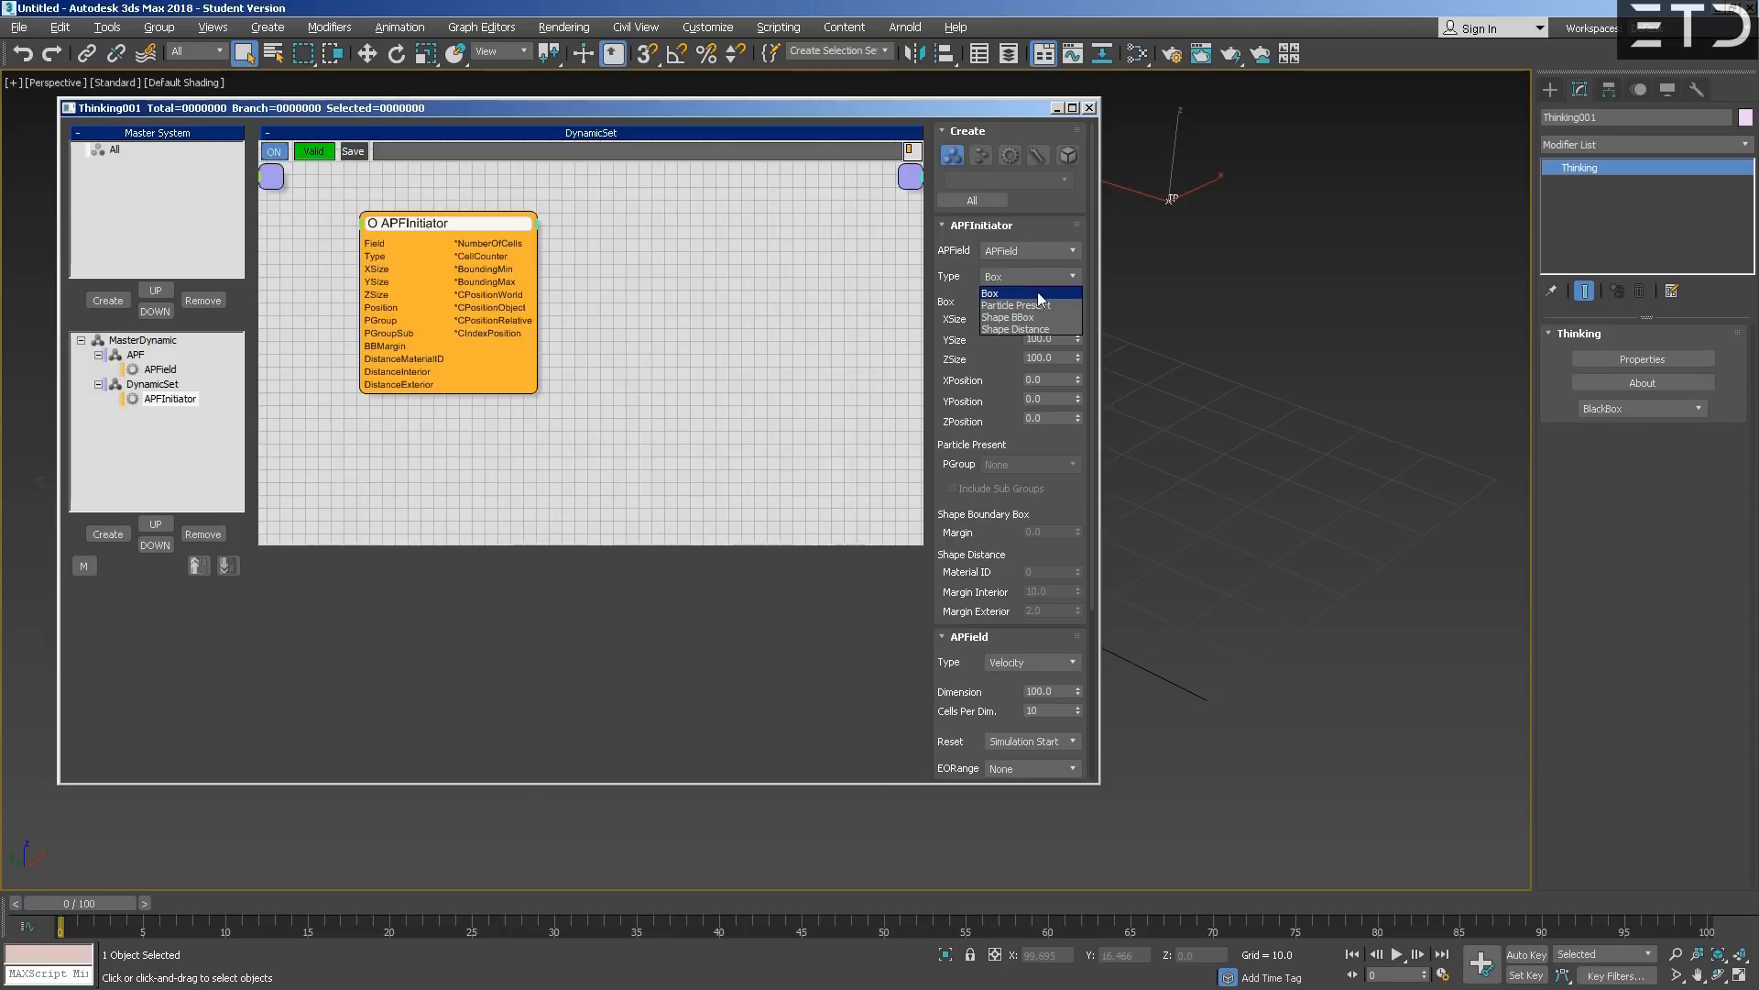
click(1036, 293)
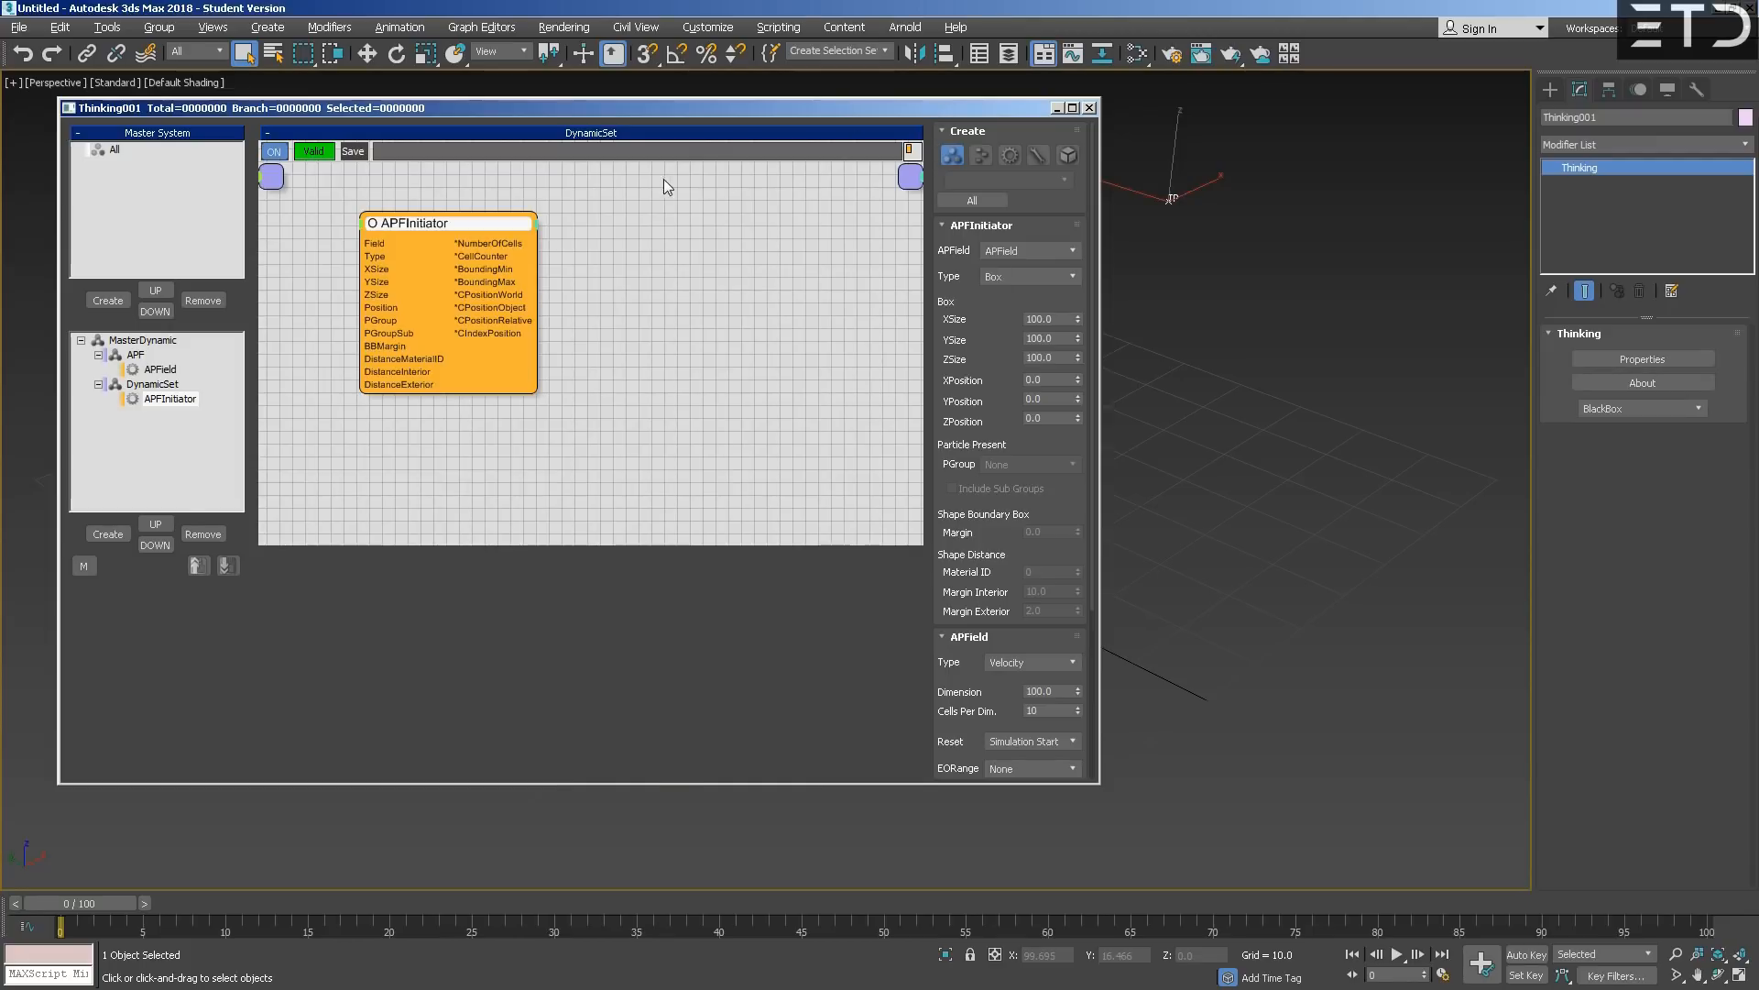
- Examine the APFInitiator's box size and position fields against the APField's Cells Per Dim. setting, returning to the APFInitiator
drag(961, 111, 664, 179)
scroll(1250, 359, down, 3)
middle_drag(1250, 360, 1434, 301)
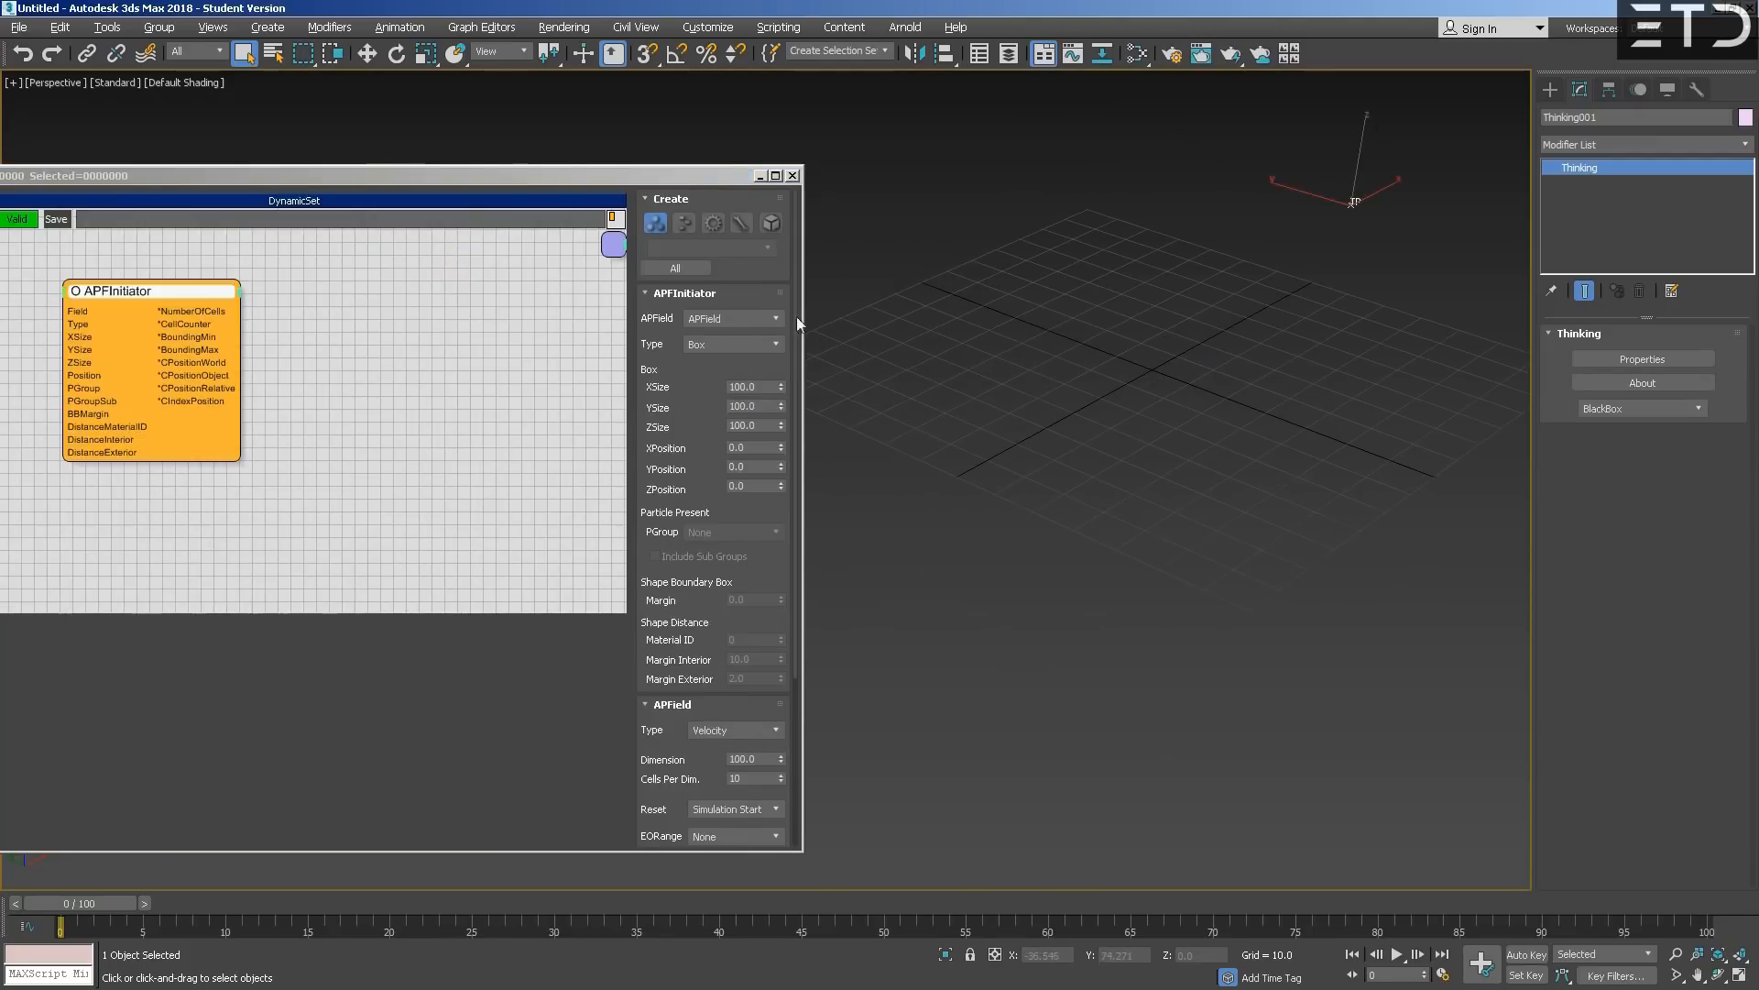
drag(620, 178, 731, 121)
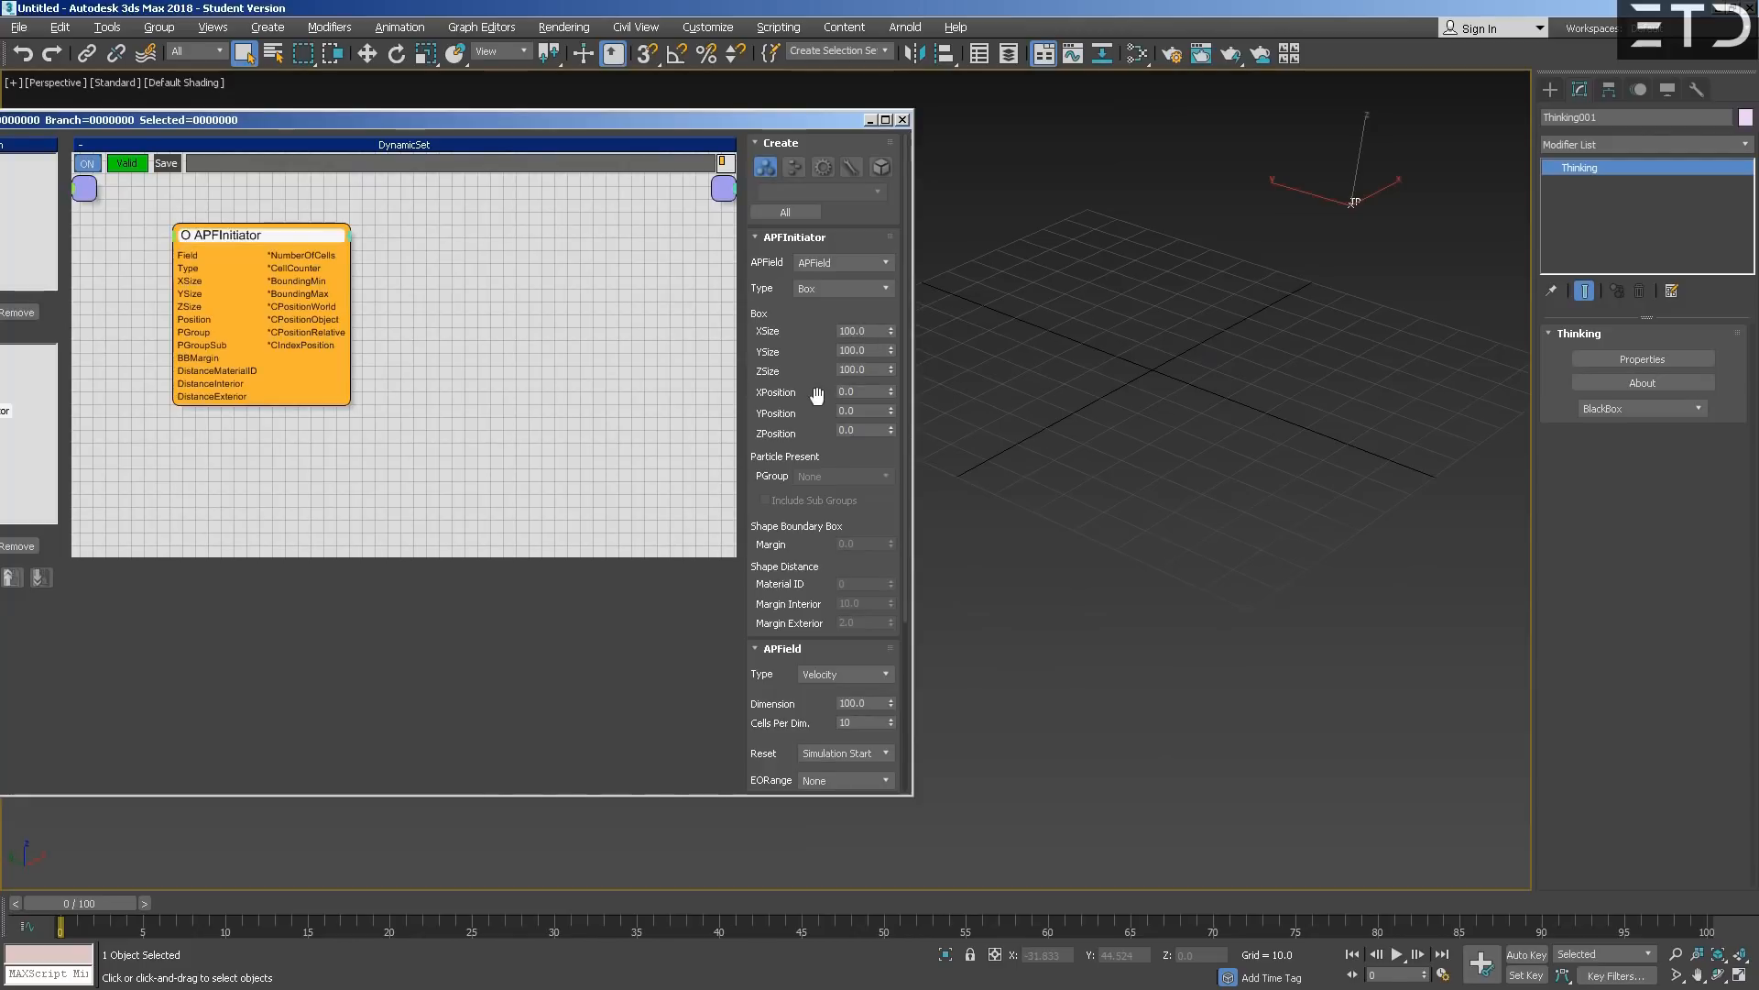
click(865, 410)
key(Tab)
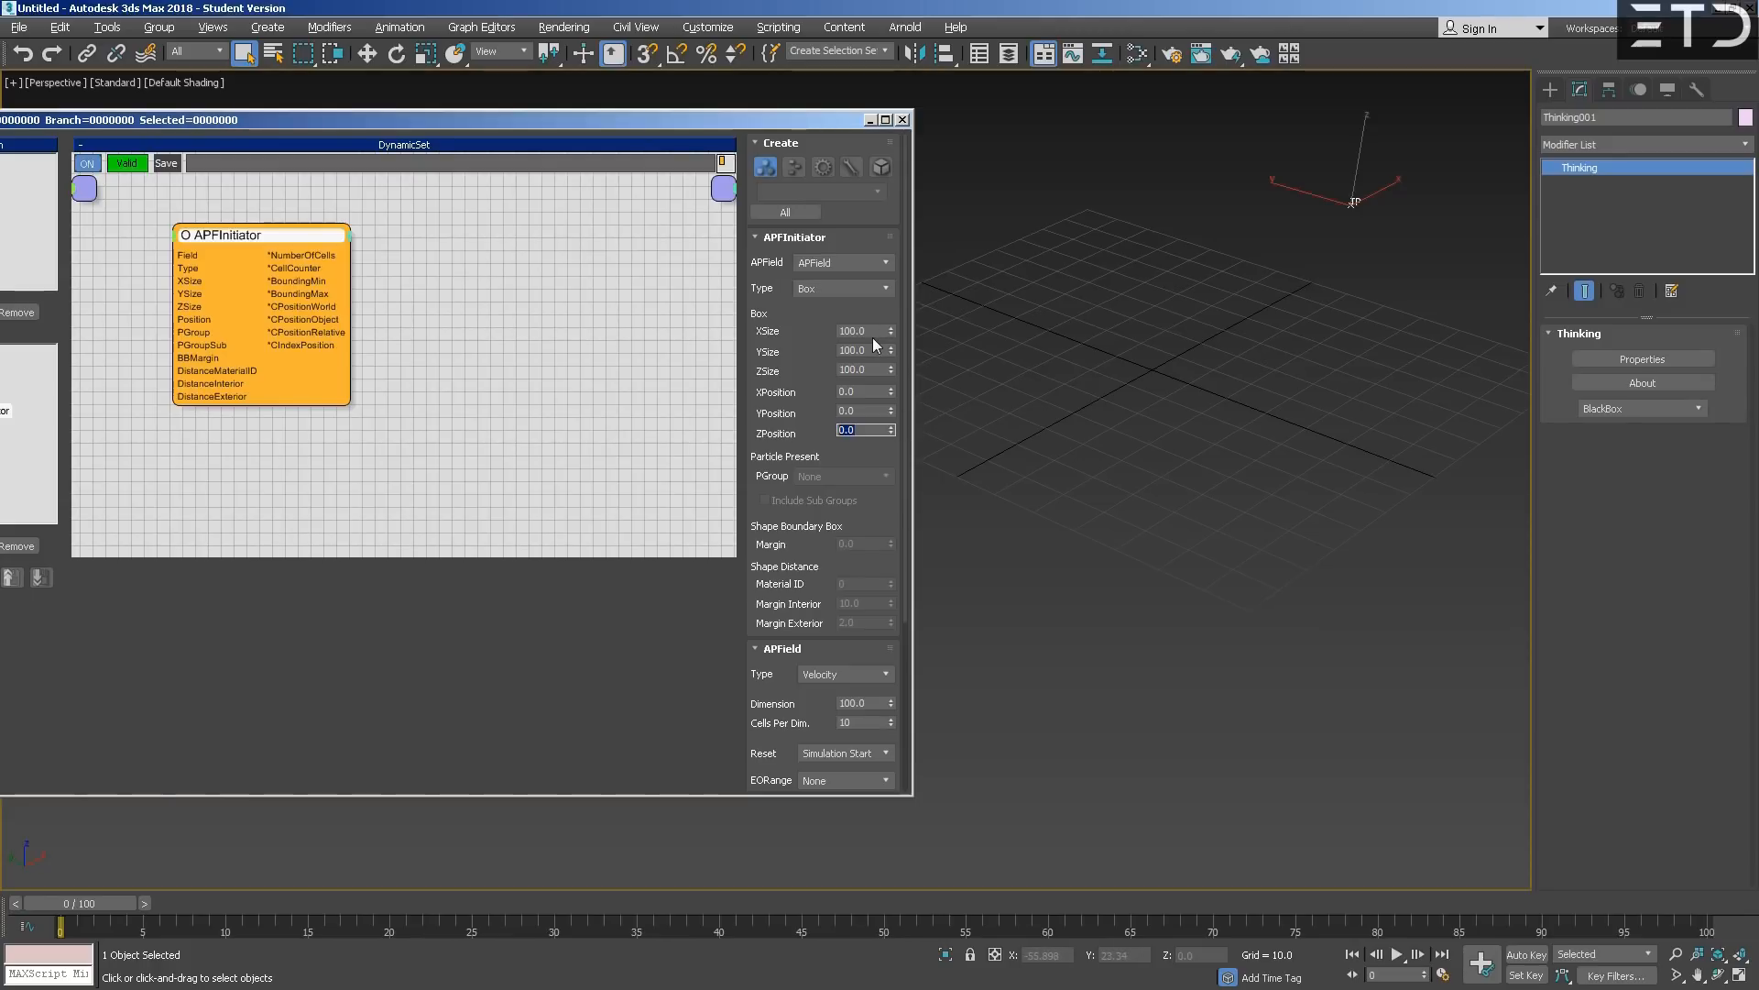
drag(871, 332, 808, 355)
drag(608, 118, 833, 110)
click(198, 372)
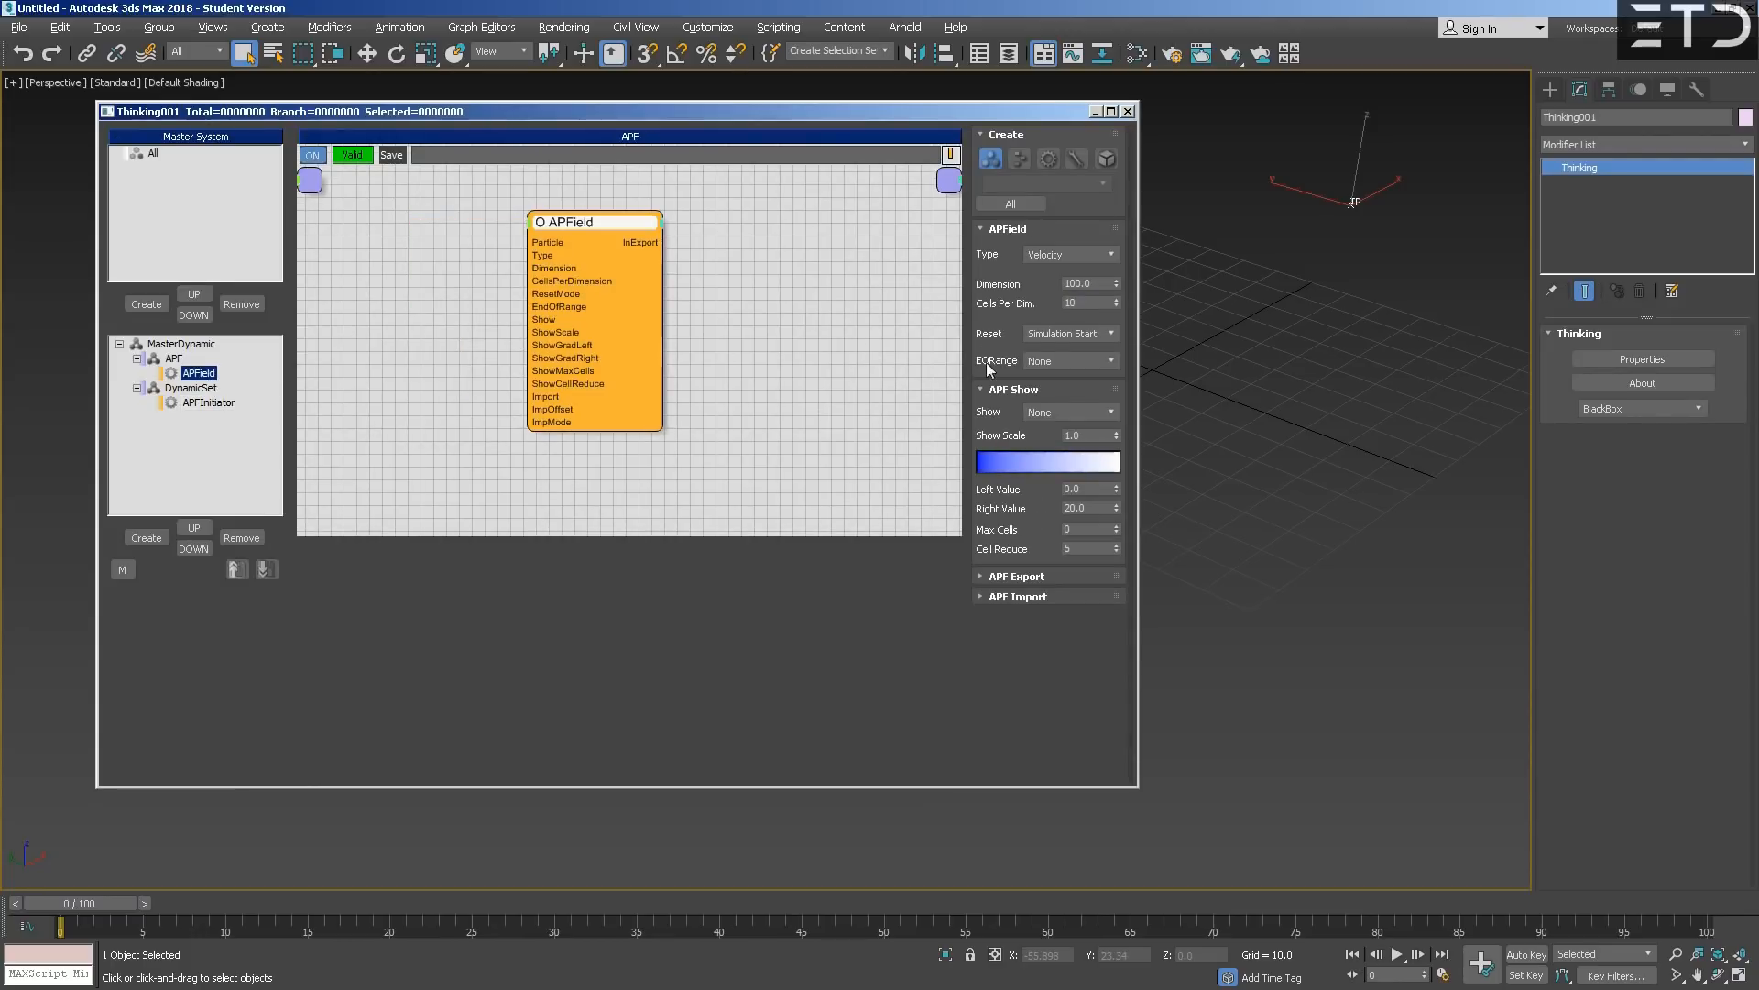
click(1091, 303)
click(216, 404)
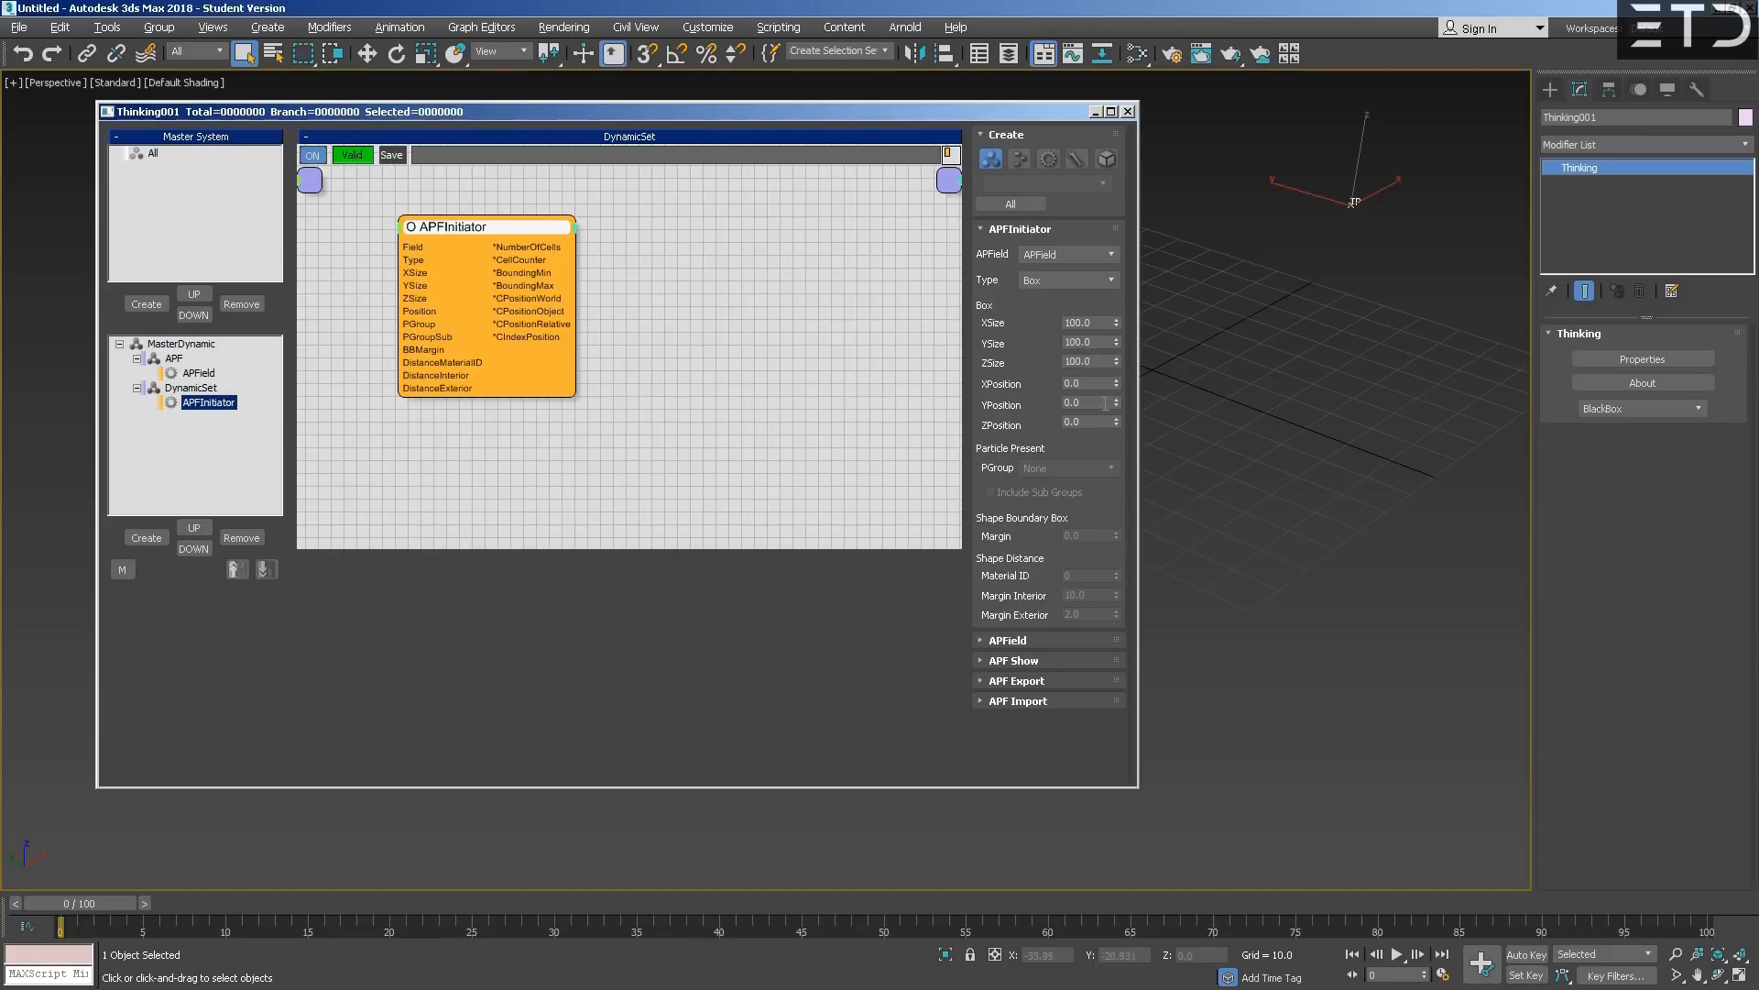
- Set the APField's Show mode to Bounding Box, then reopen its Show options
drag(905, 111, 841, 182)
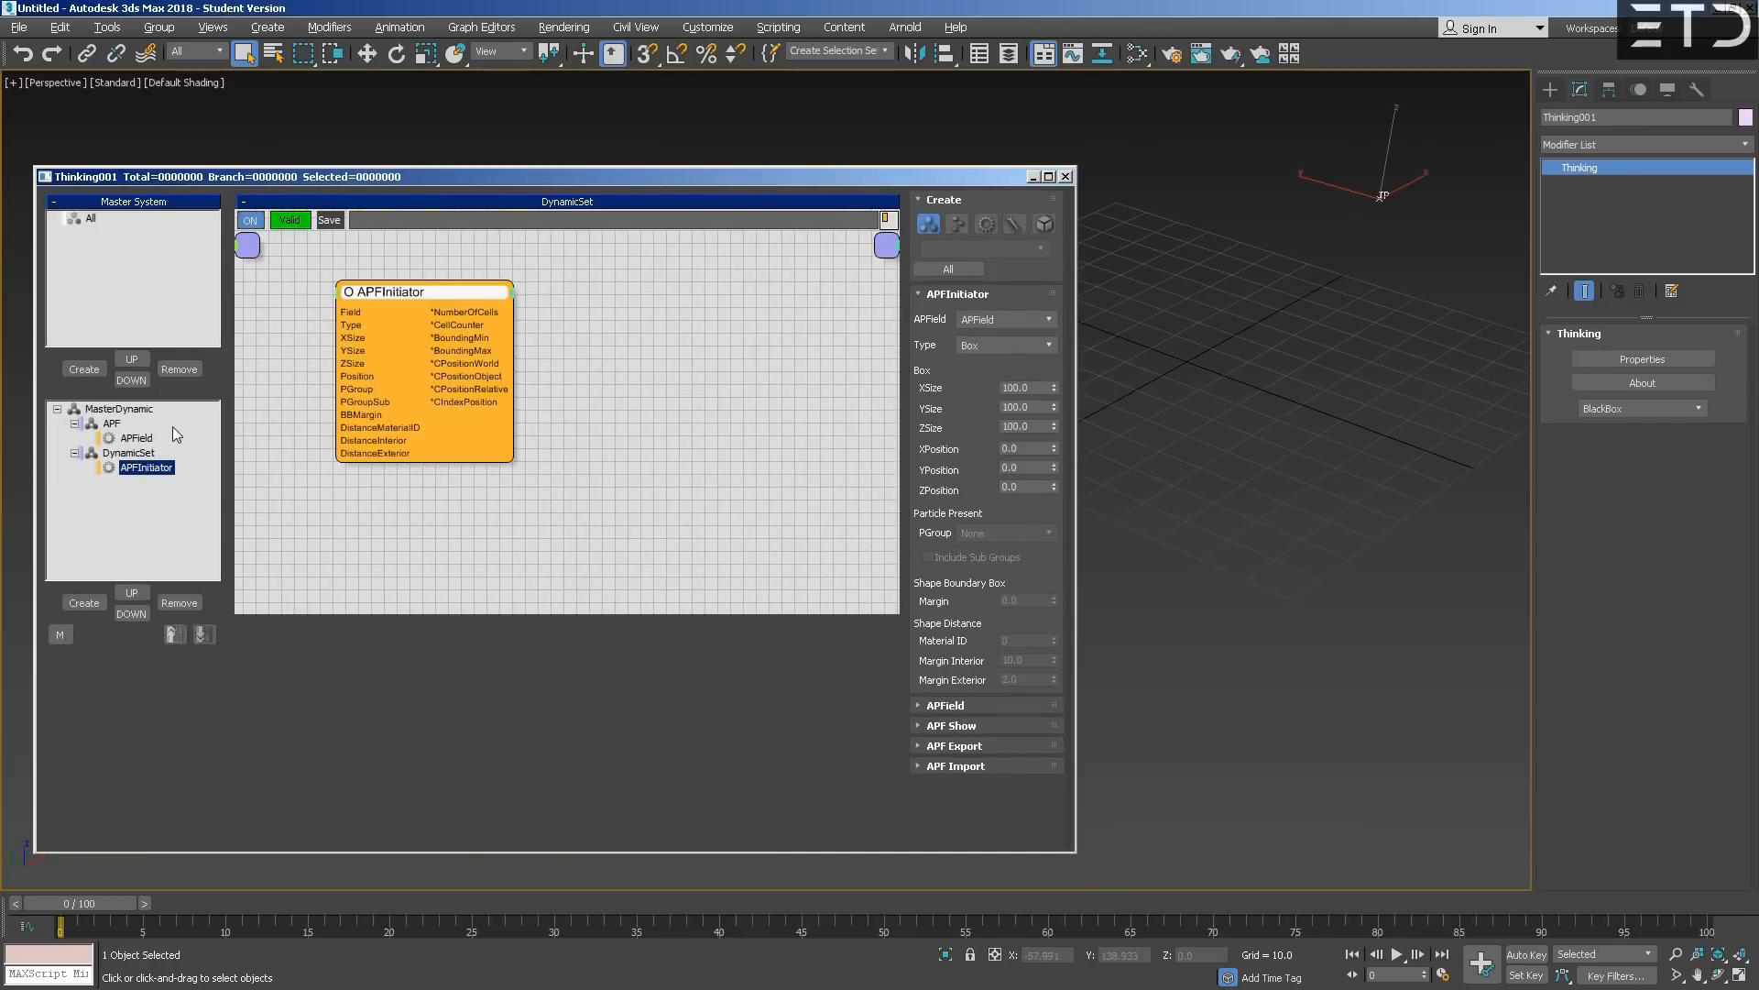
click(138, 438)
click(991, 477)
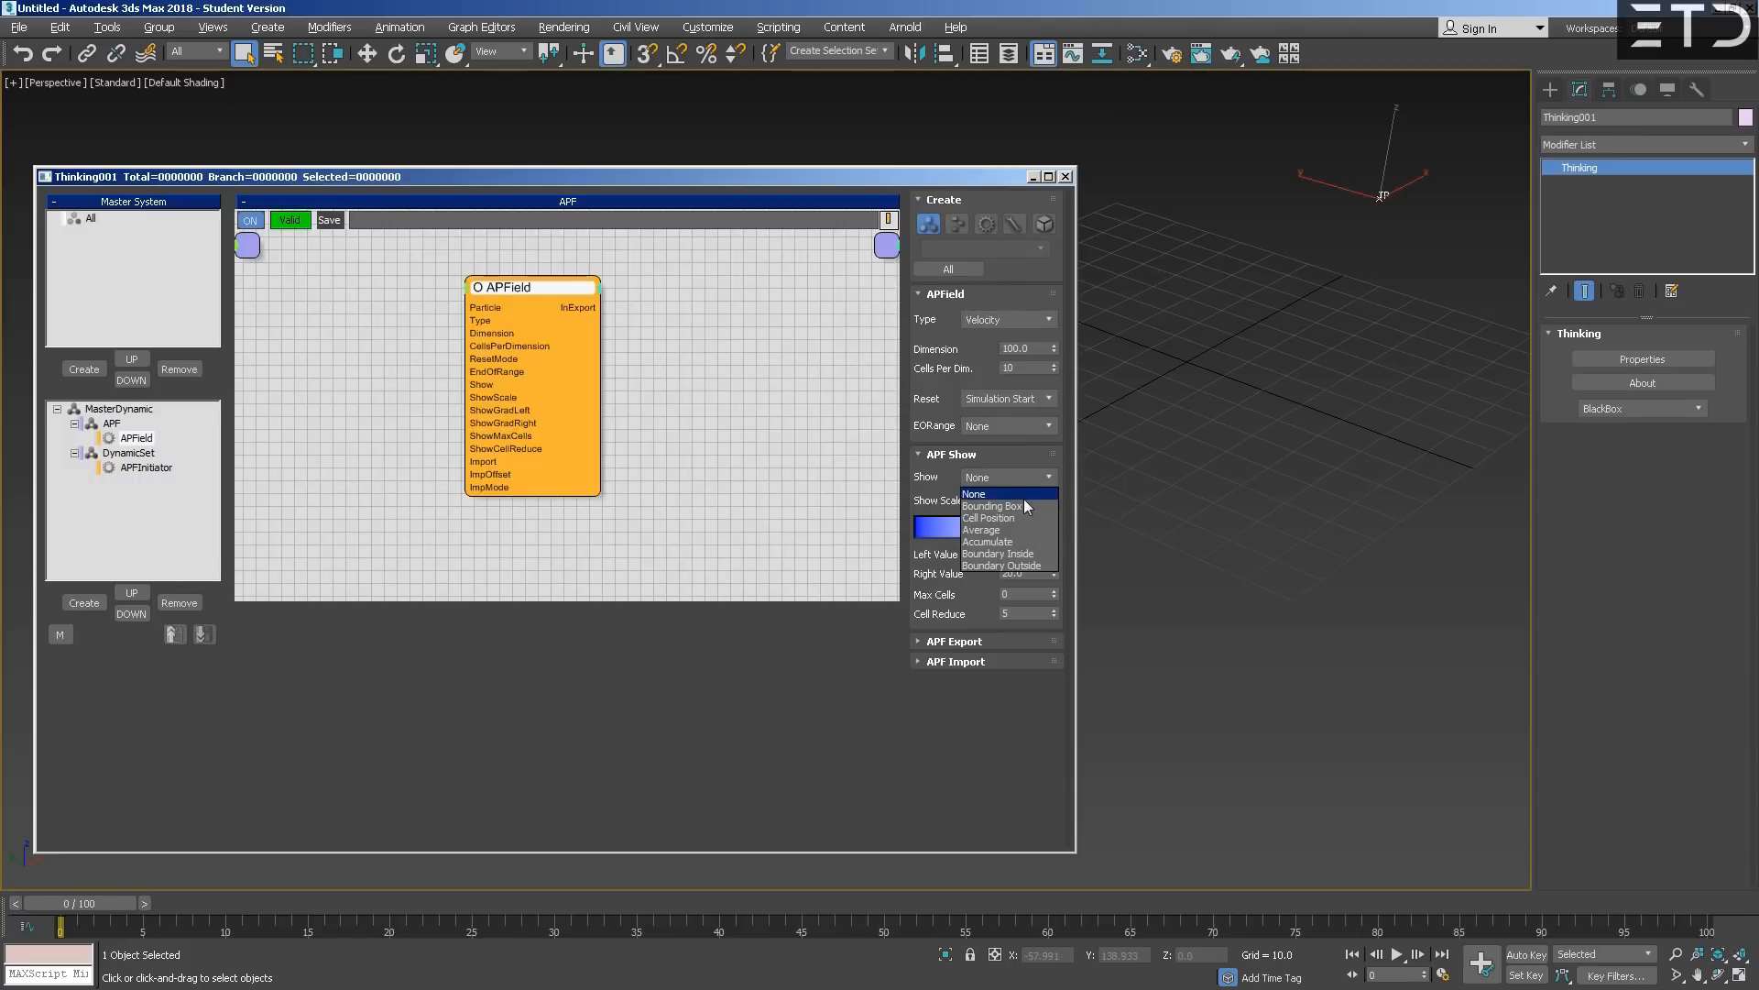
click(1025, 506)
middle_drag(1215, 419, 1241, 427)
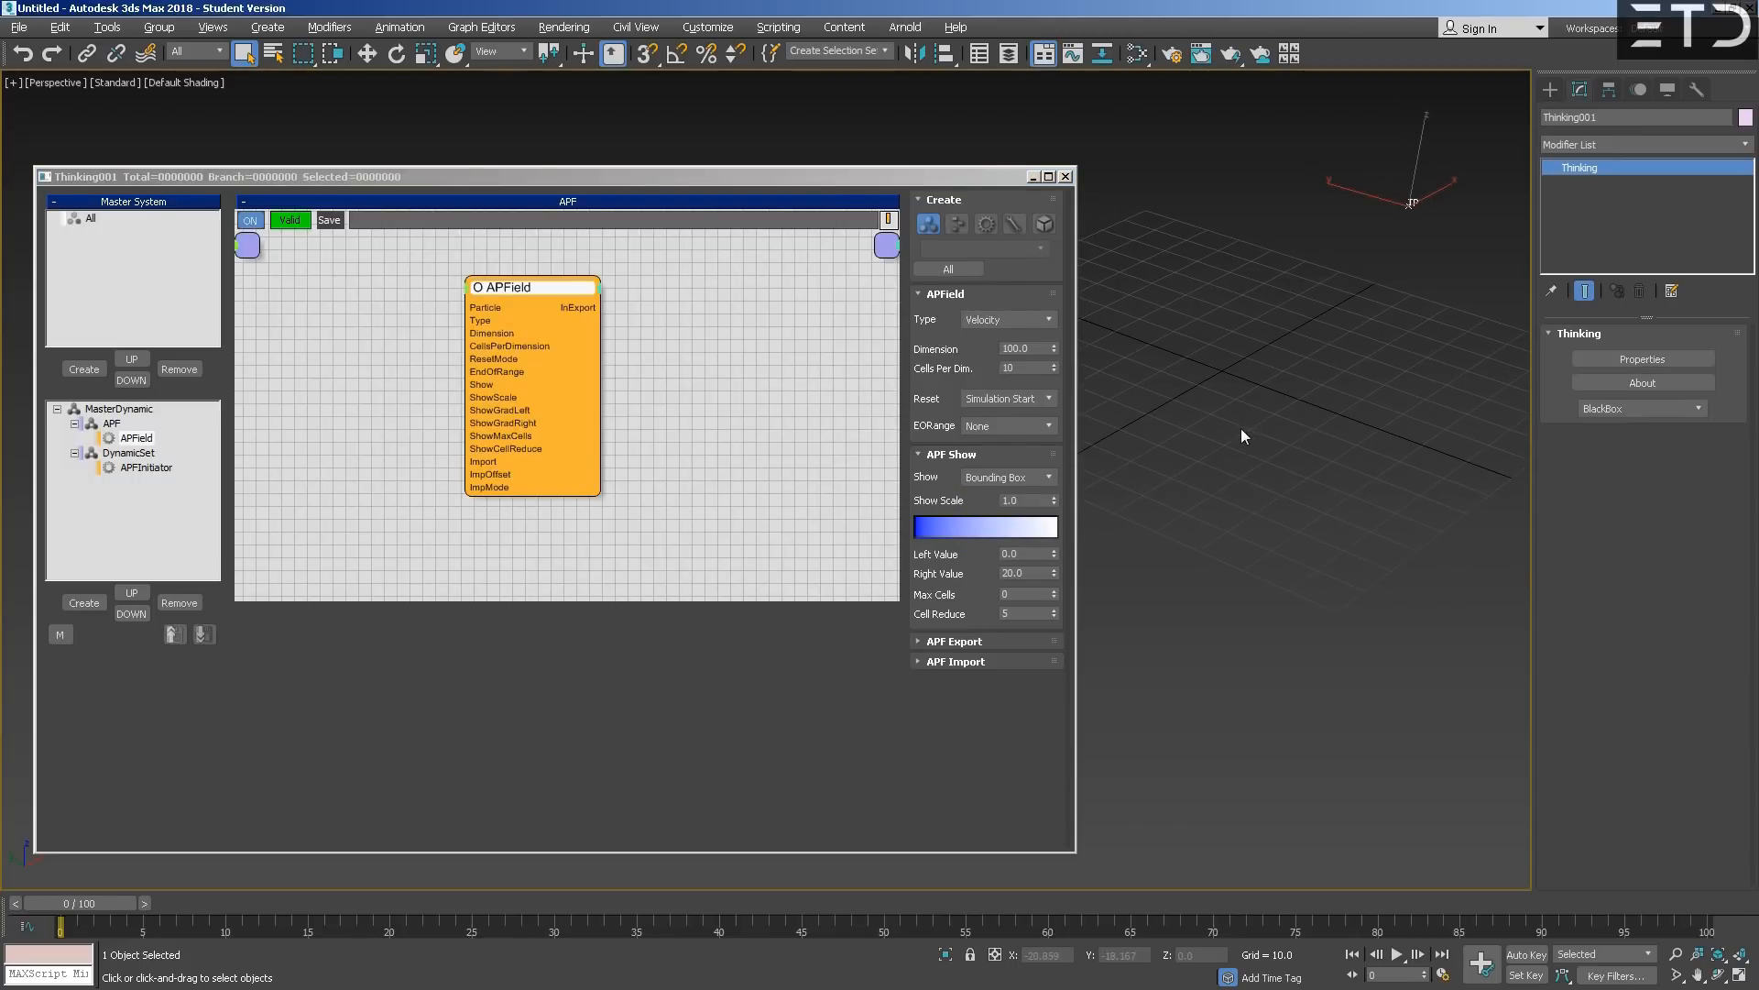
click(1047, 478)
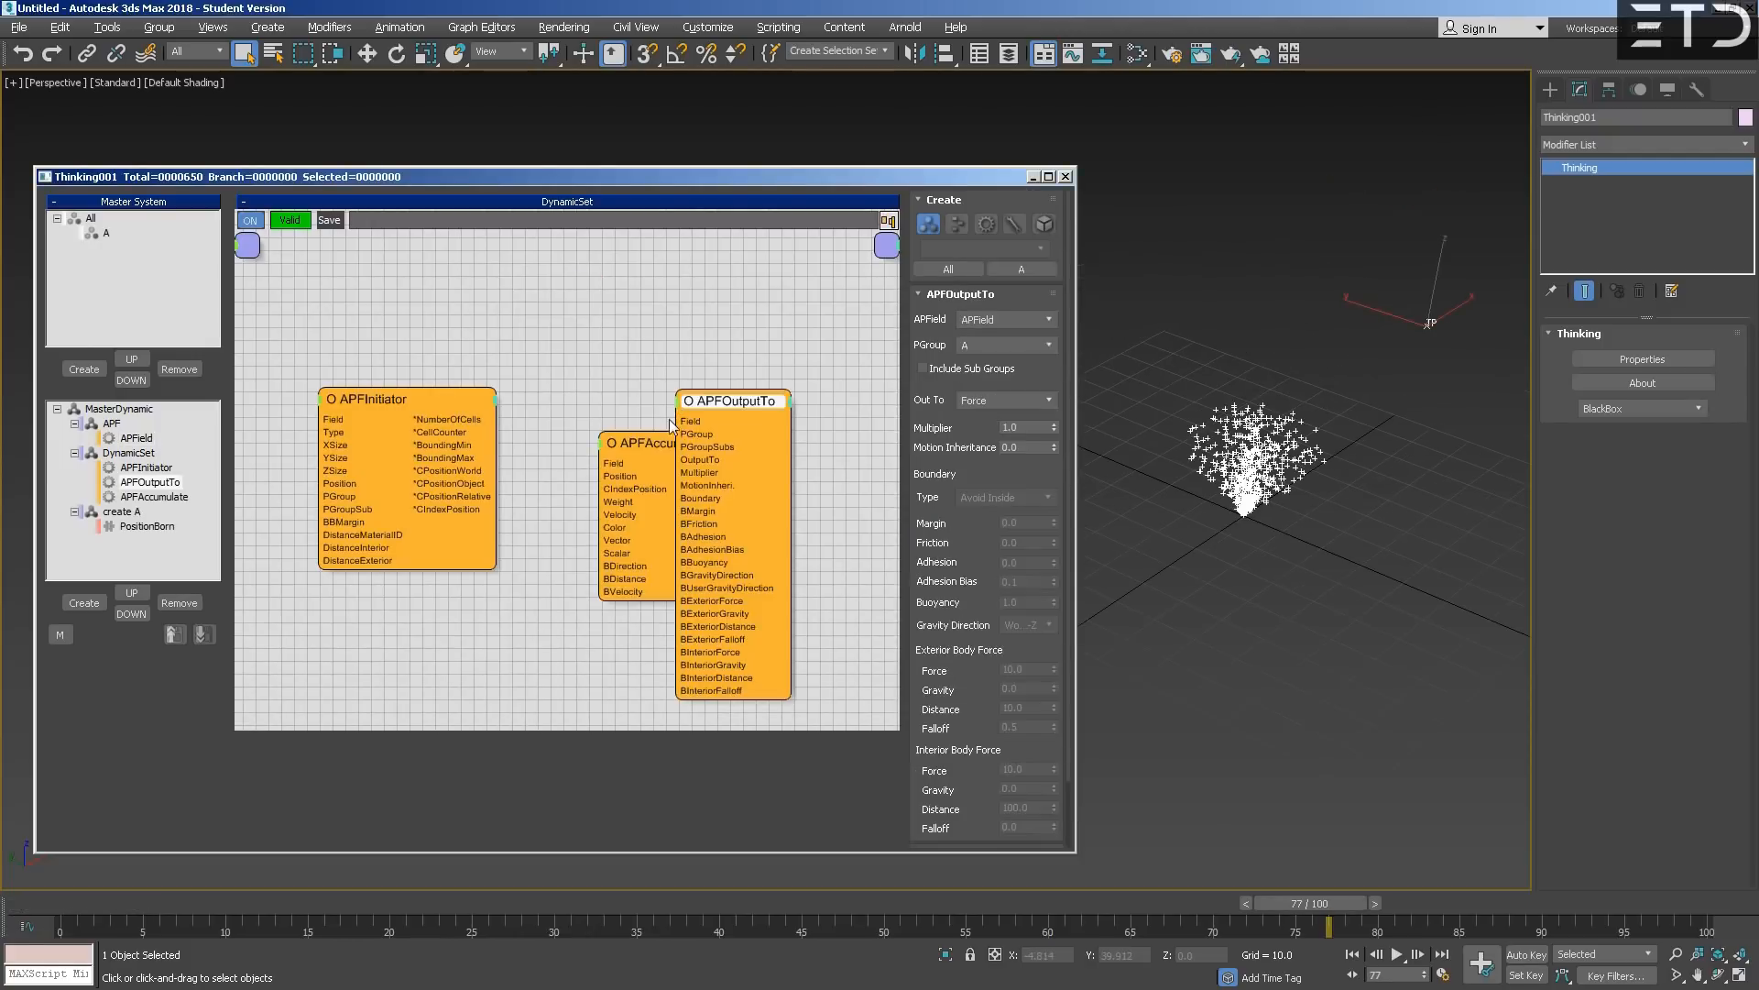
- Remove the APFOutputTo node from the DynamicSet and space the APFInitiator and APFAccumulate nodes apart
drag(763, 393, 811, 428)
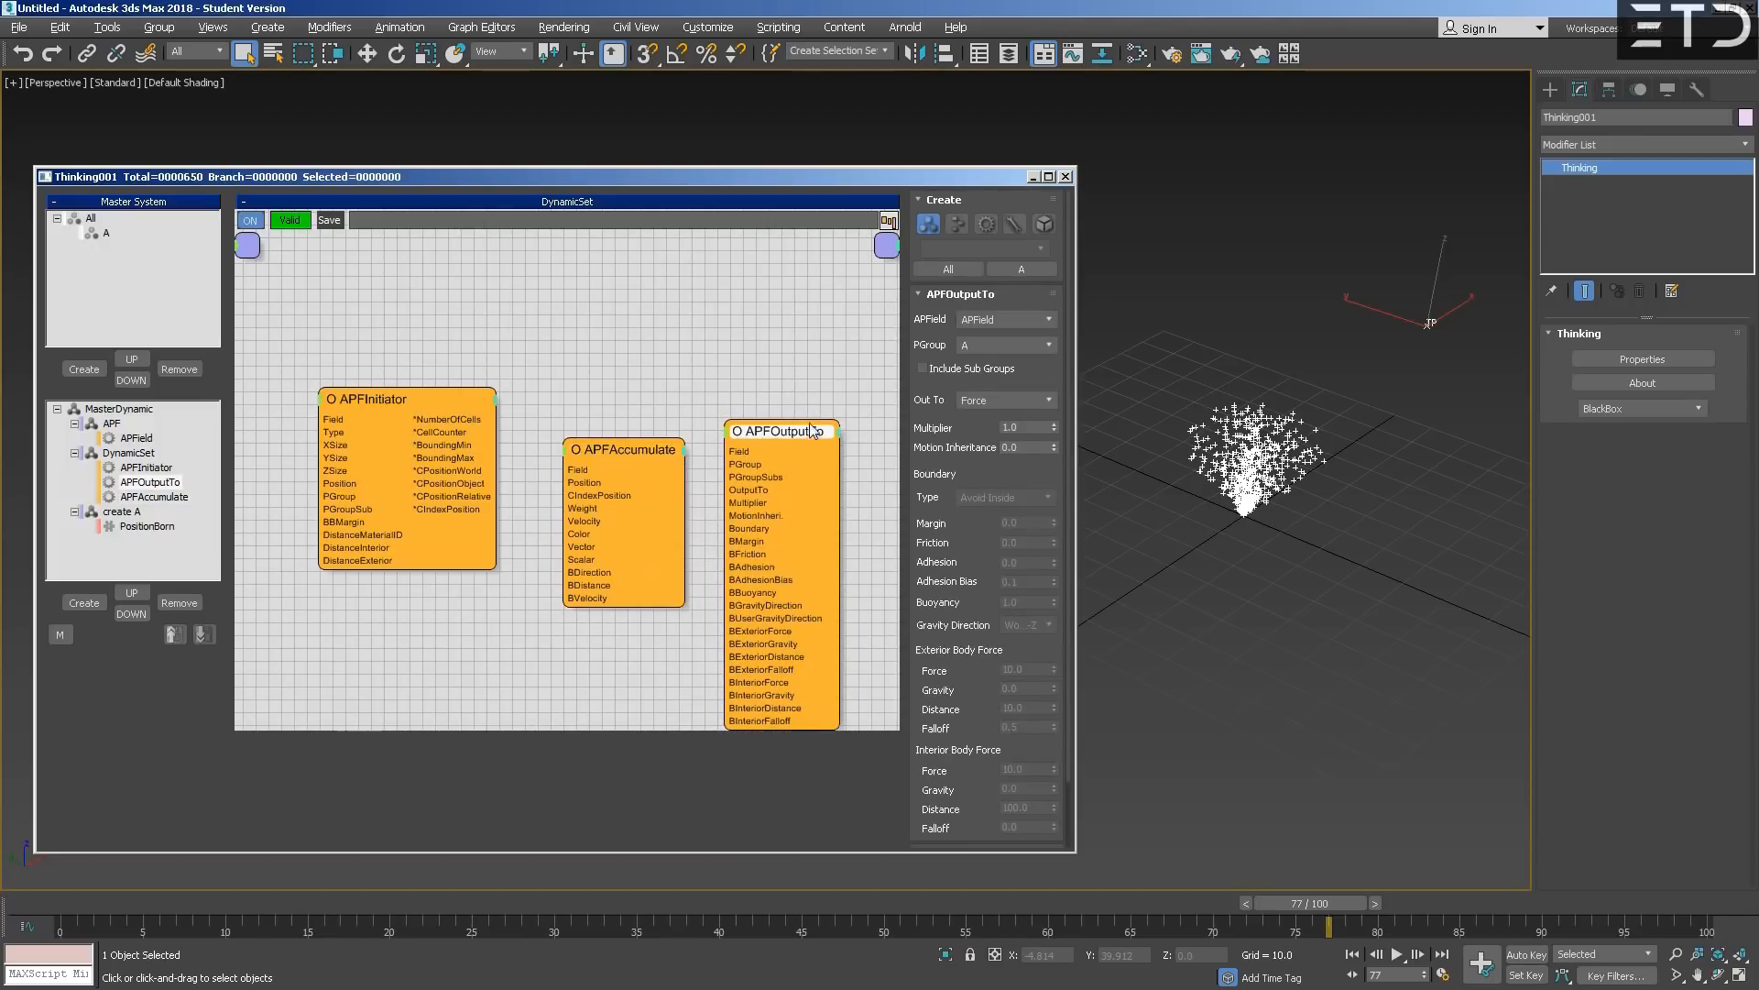
right_click(808, 361)
click(797, 458)
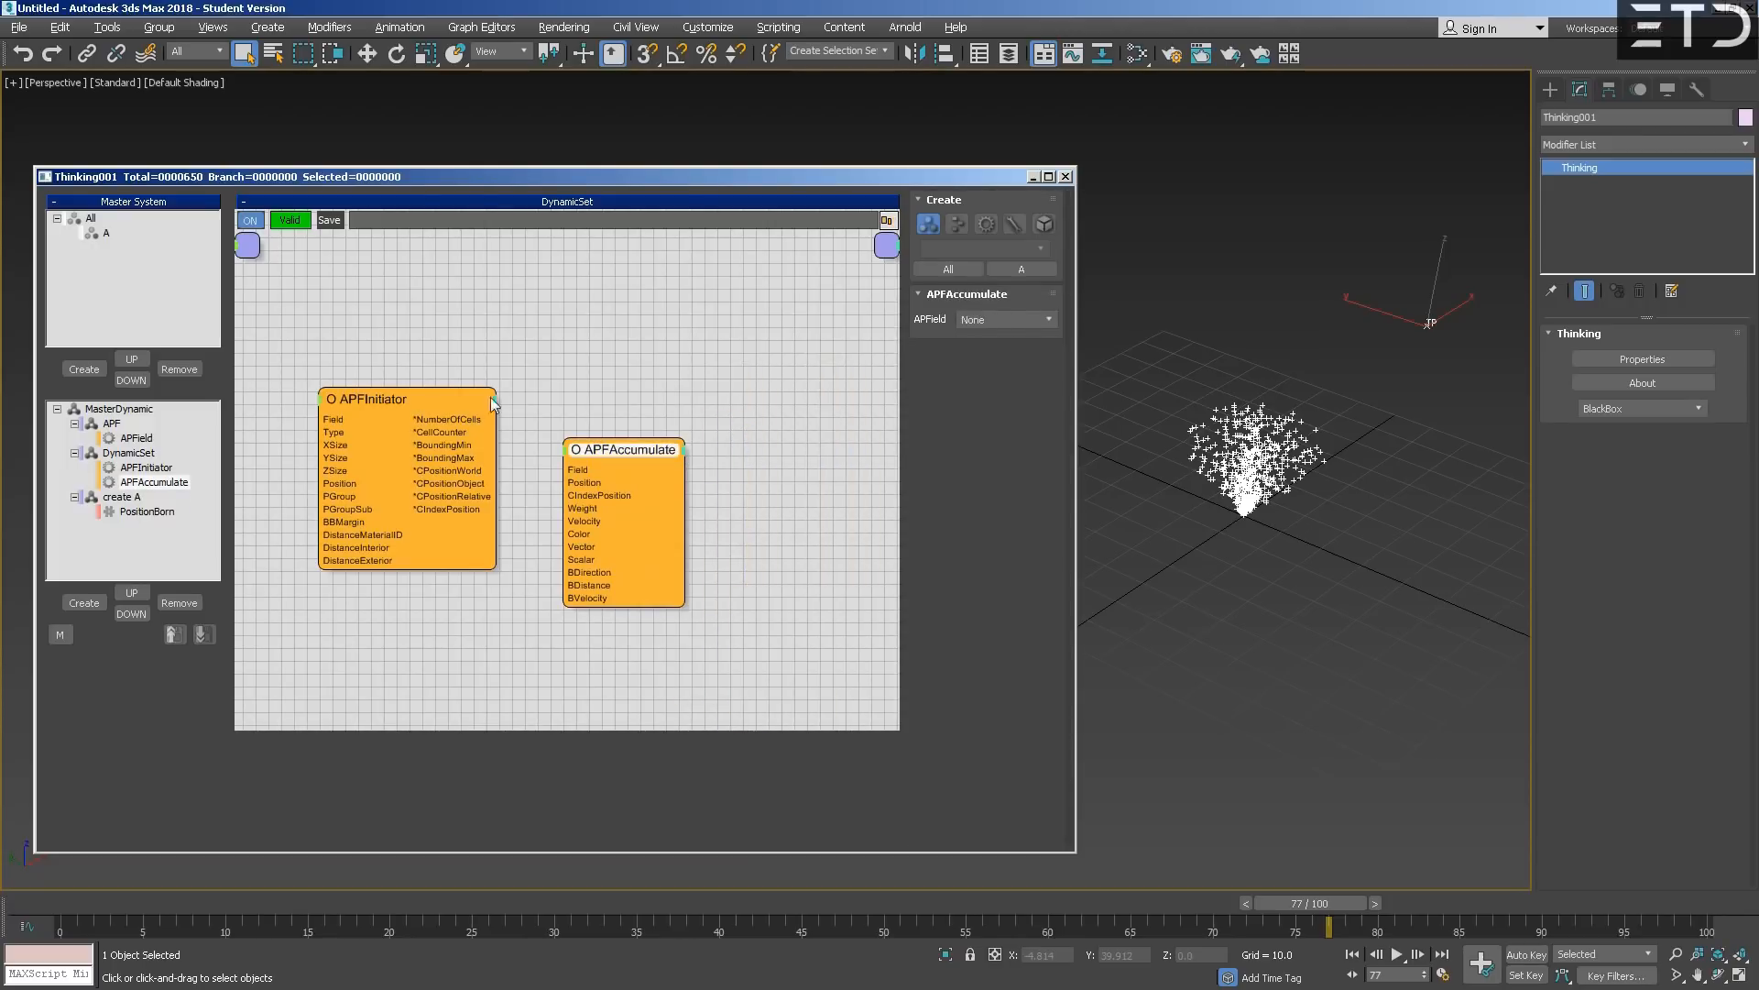
drag(347, 394, 324, 370)
drag(614, 478, 661, 421)
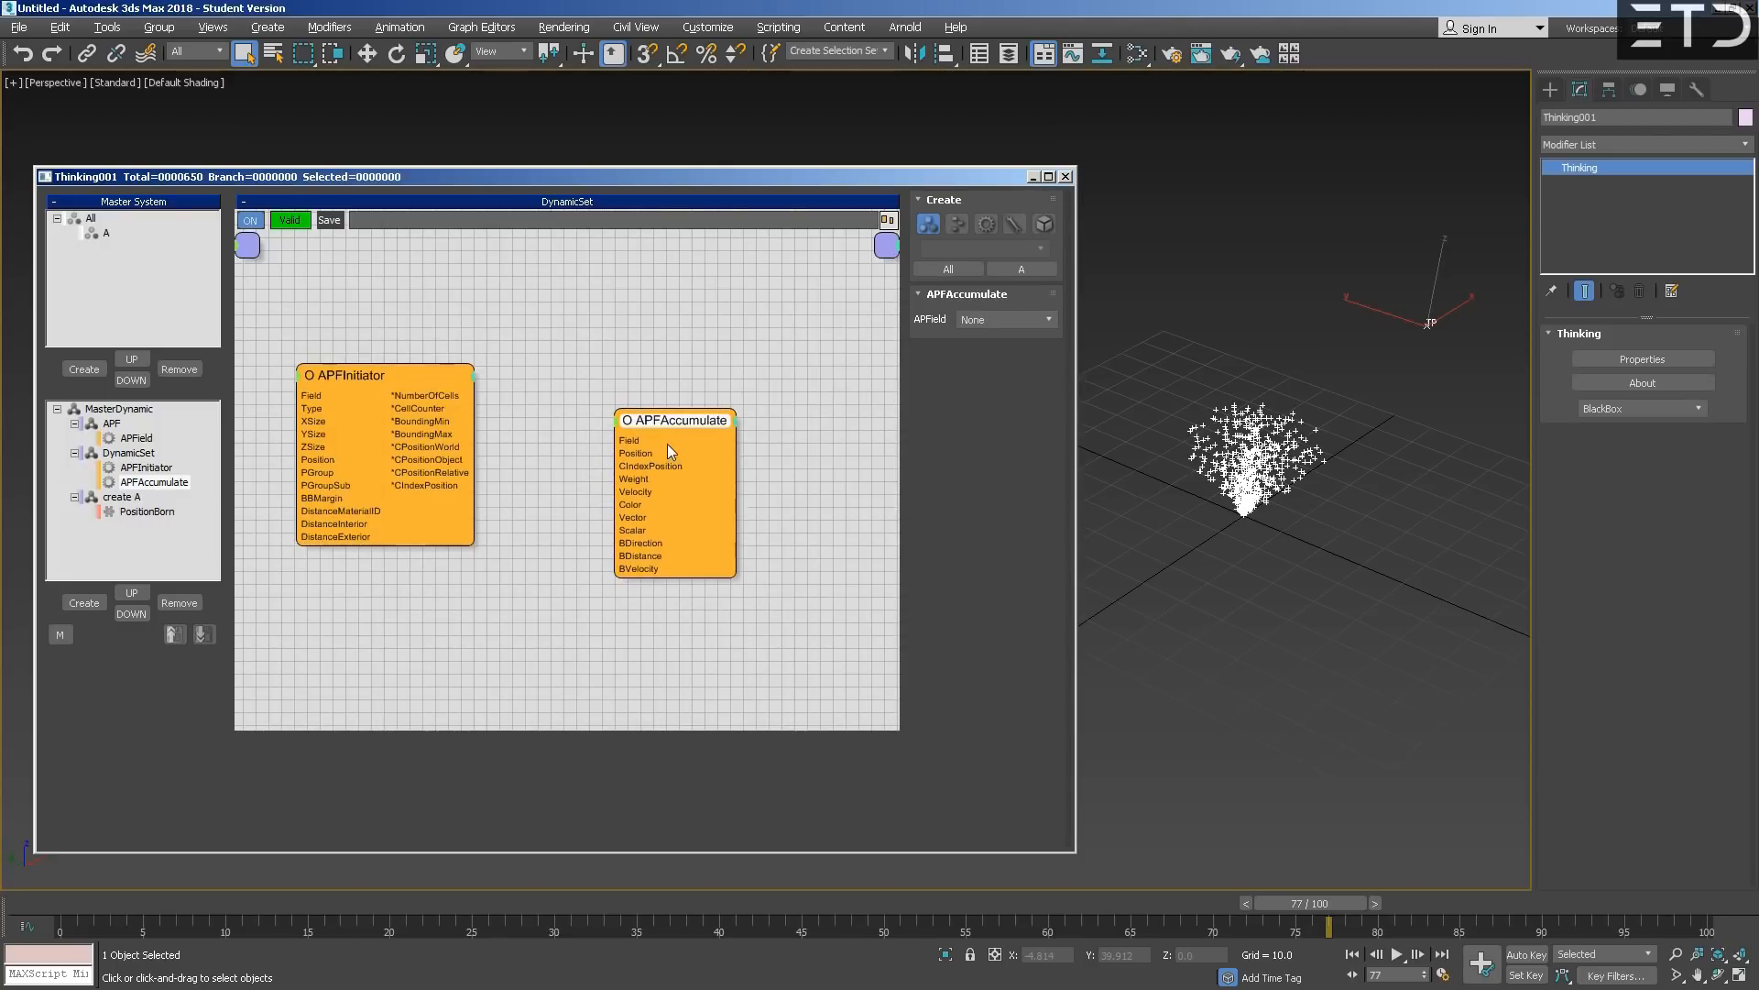
drag(673, 427, 667, 425)
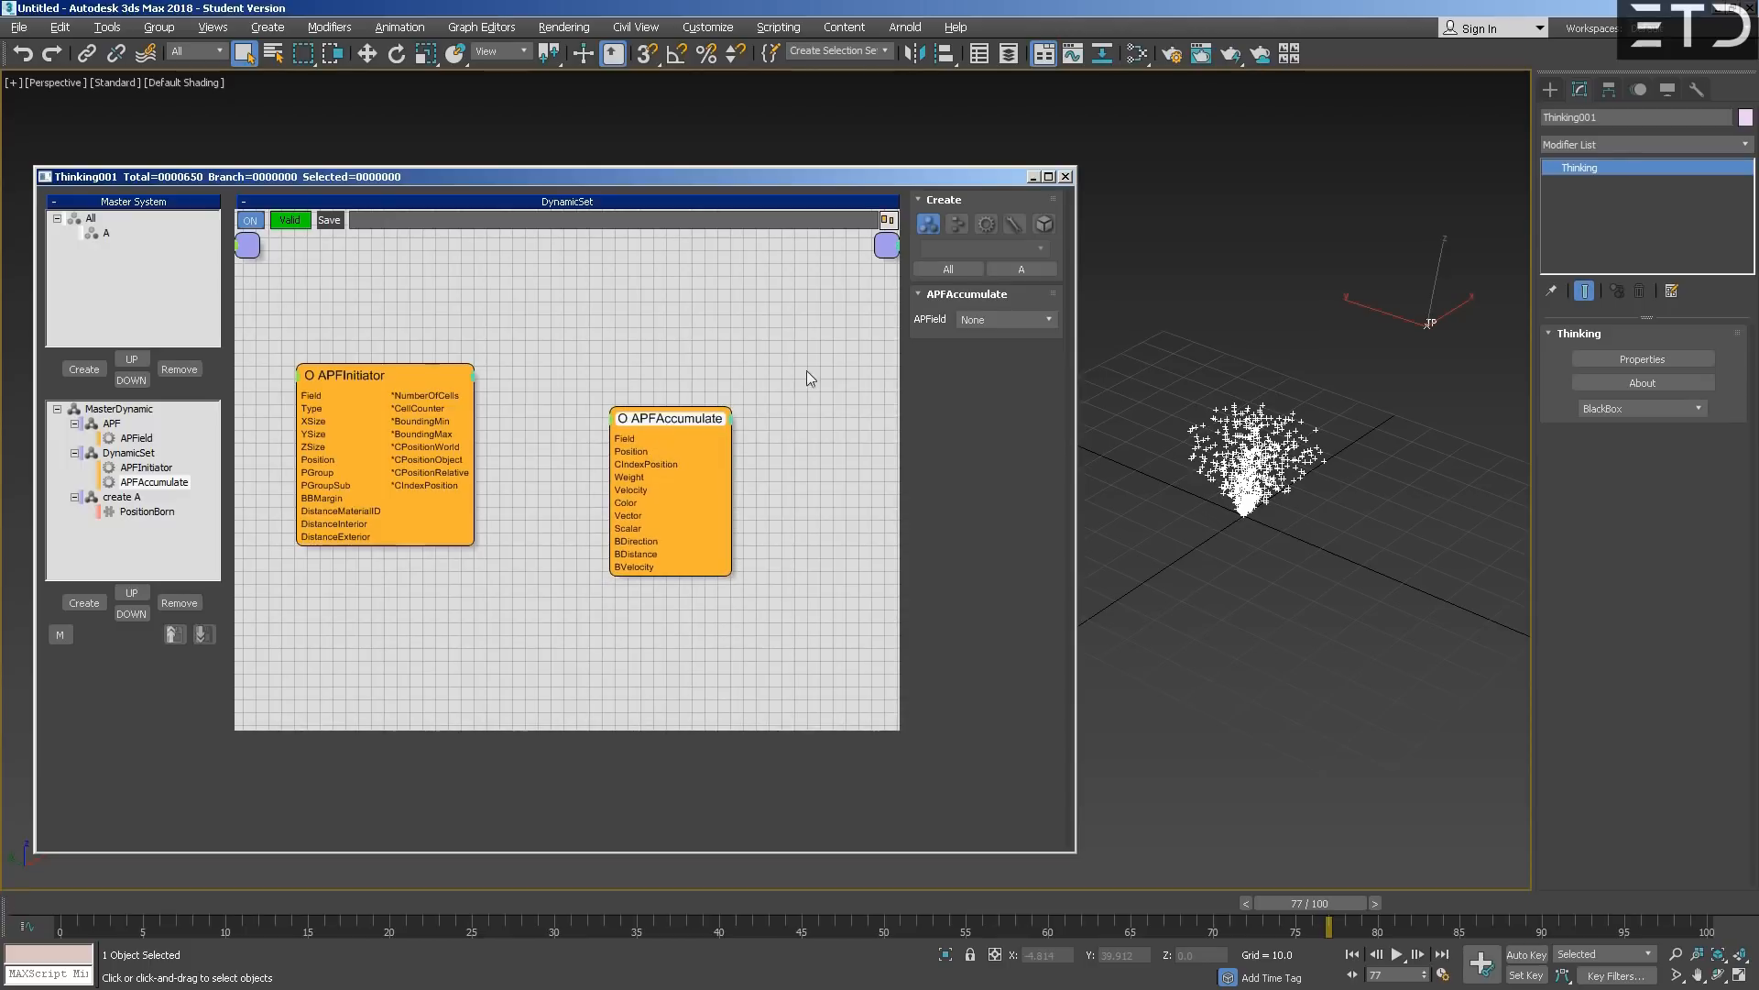
drag(394, 376, 424, 397)
drag(678, 424, 715, 427)
- Assign APField as the field used by the APFAccumulate operator
click(994, 322)
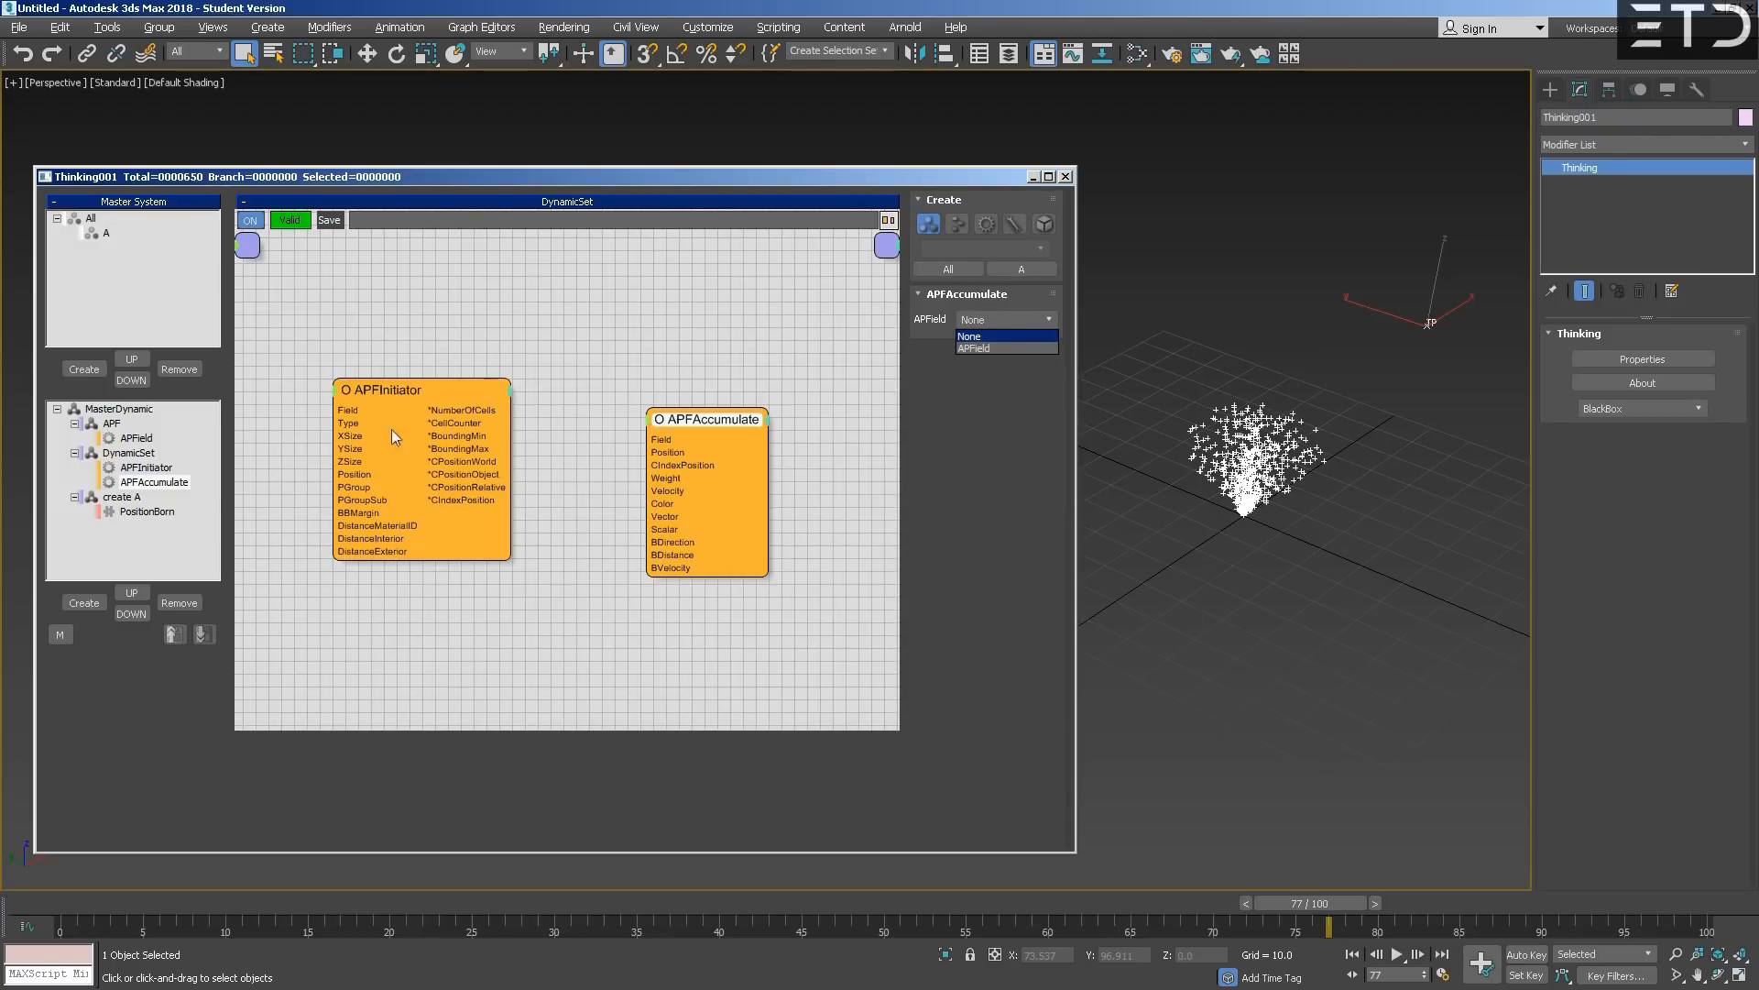
click(395, 386)
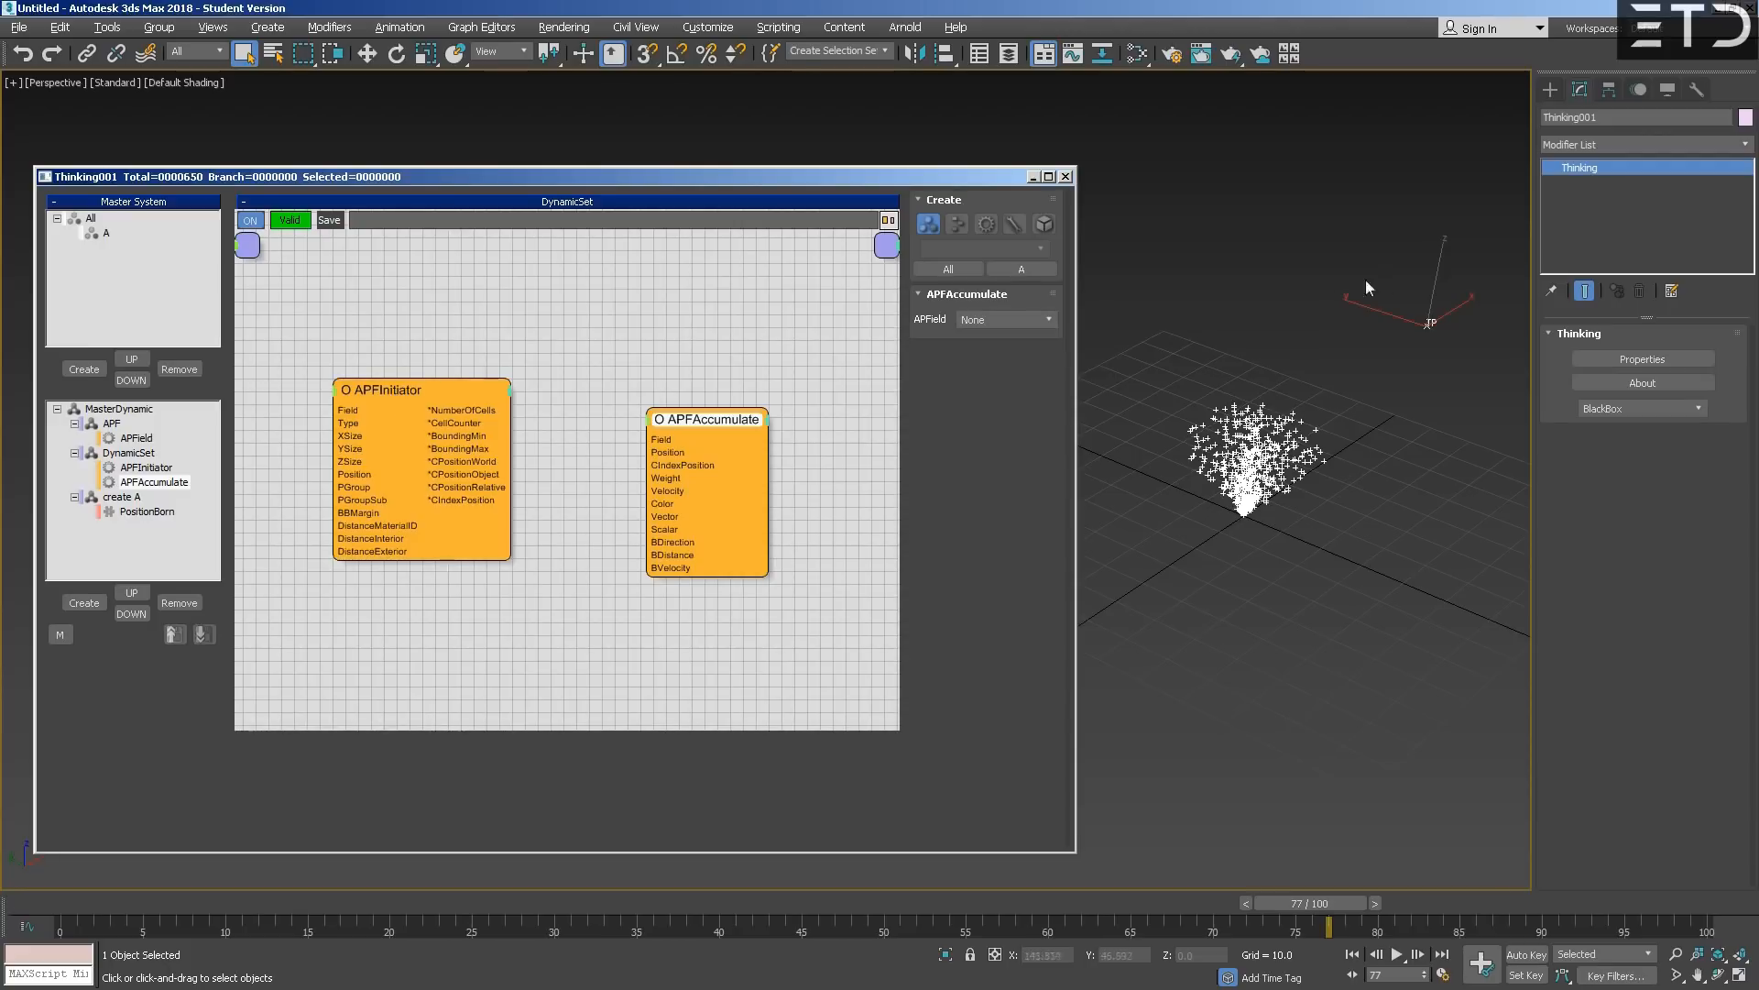
click(1040, 320)
click(1010, 346)
- Wire the APFInitiator's CIndexPosition output to the APFAccumulate's CIndexPosition input and tidy the node positions
mouse_move(737, 426)
mouse_down()
mouse_move(740, 472)
mouse_move(650, 463)
mouse_move(720, 453)
mouse_move(717, 425)
mouse_up()
drag(552, 460, 460, 501)
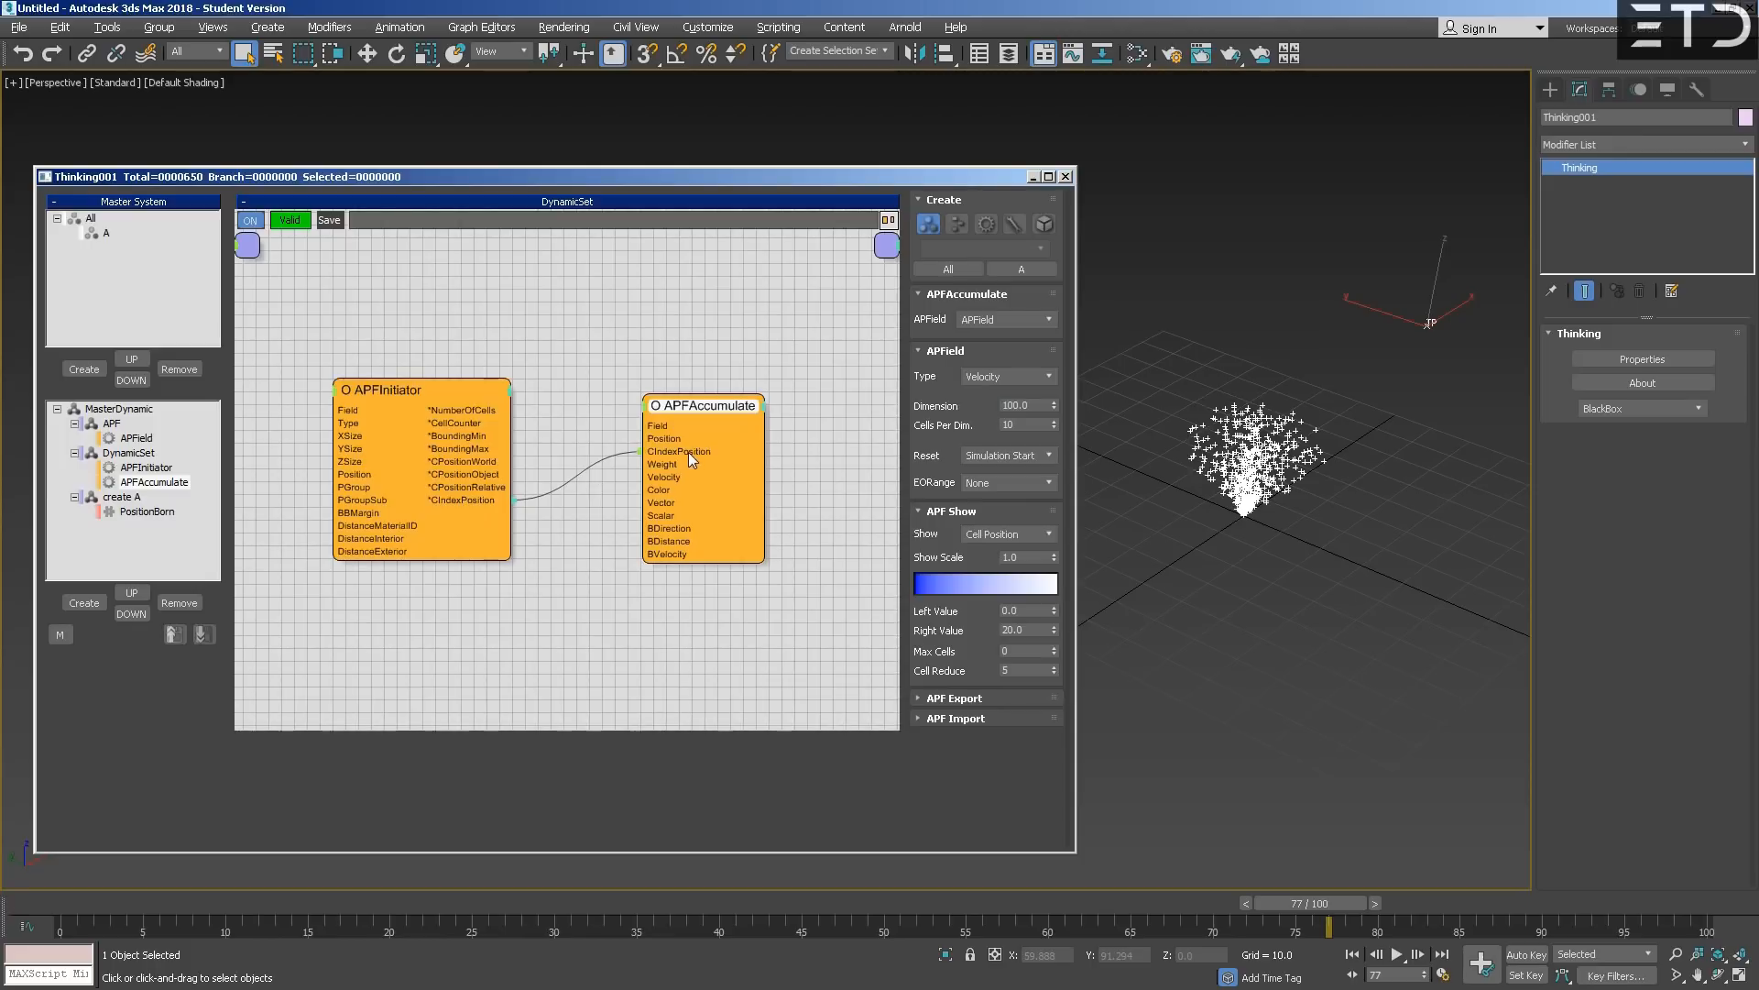
drag(443, 396, 447, 370)
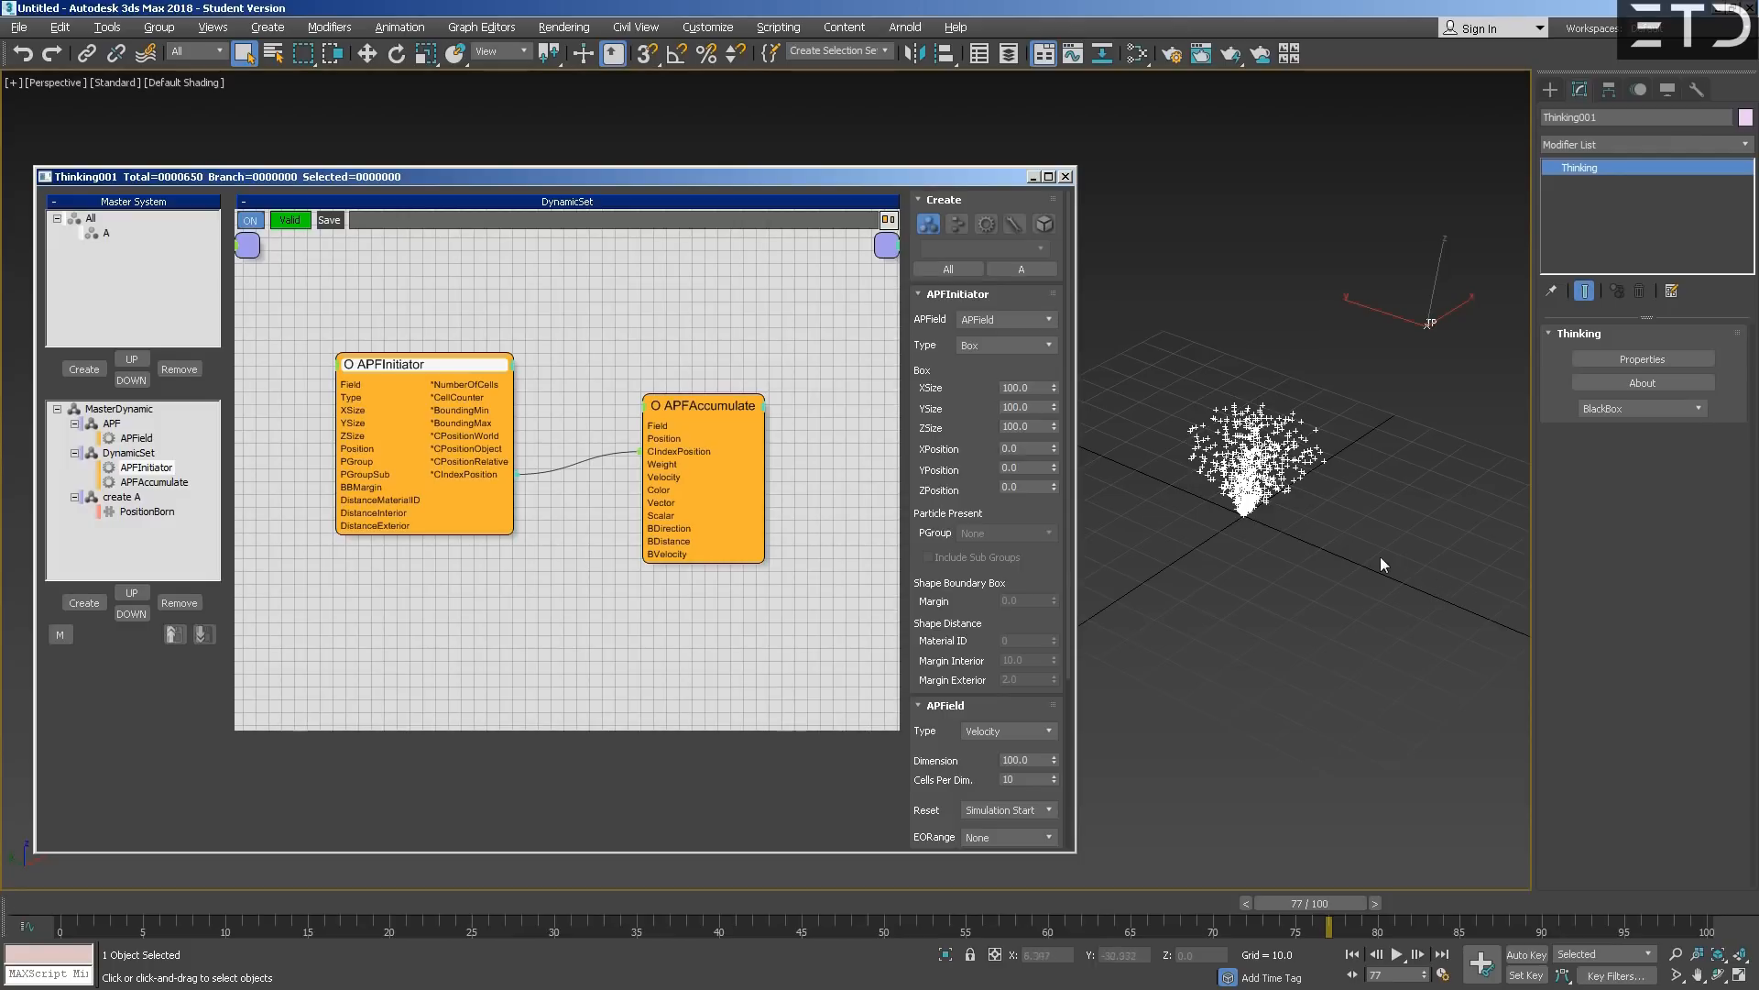
- Return to frame 0 to view the field's cell grid, and turn off the create A dynamic set
click(57, 904)
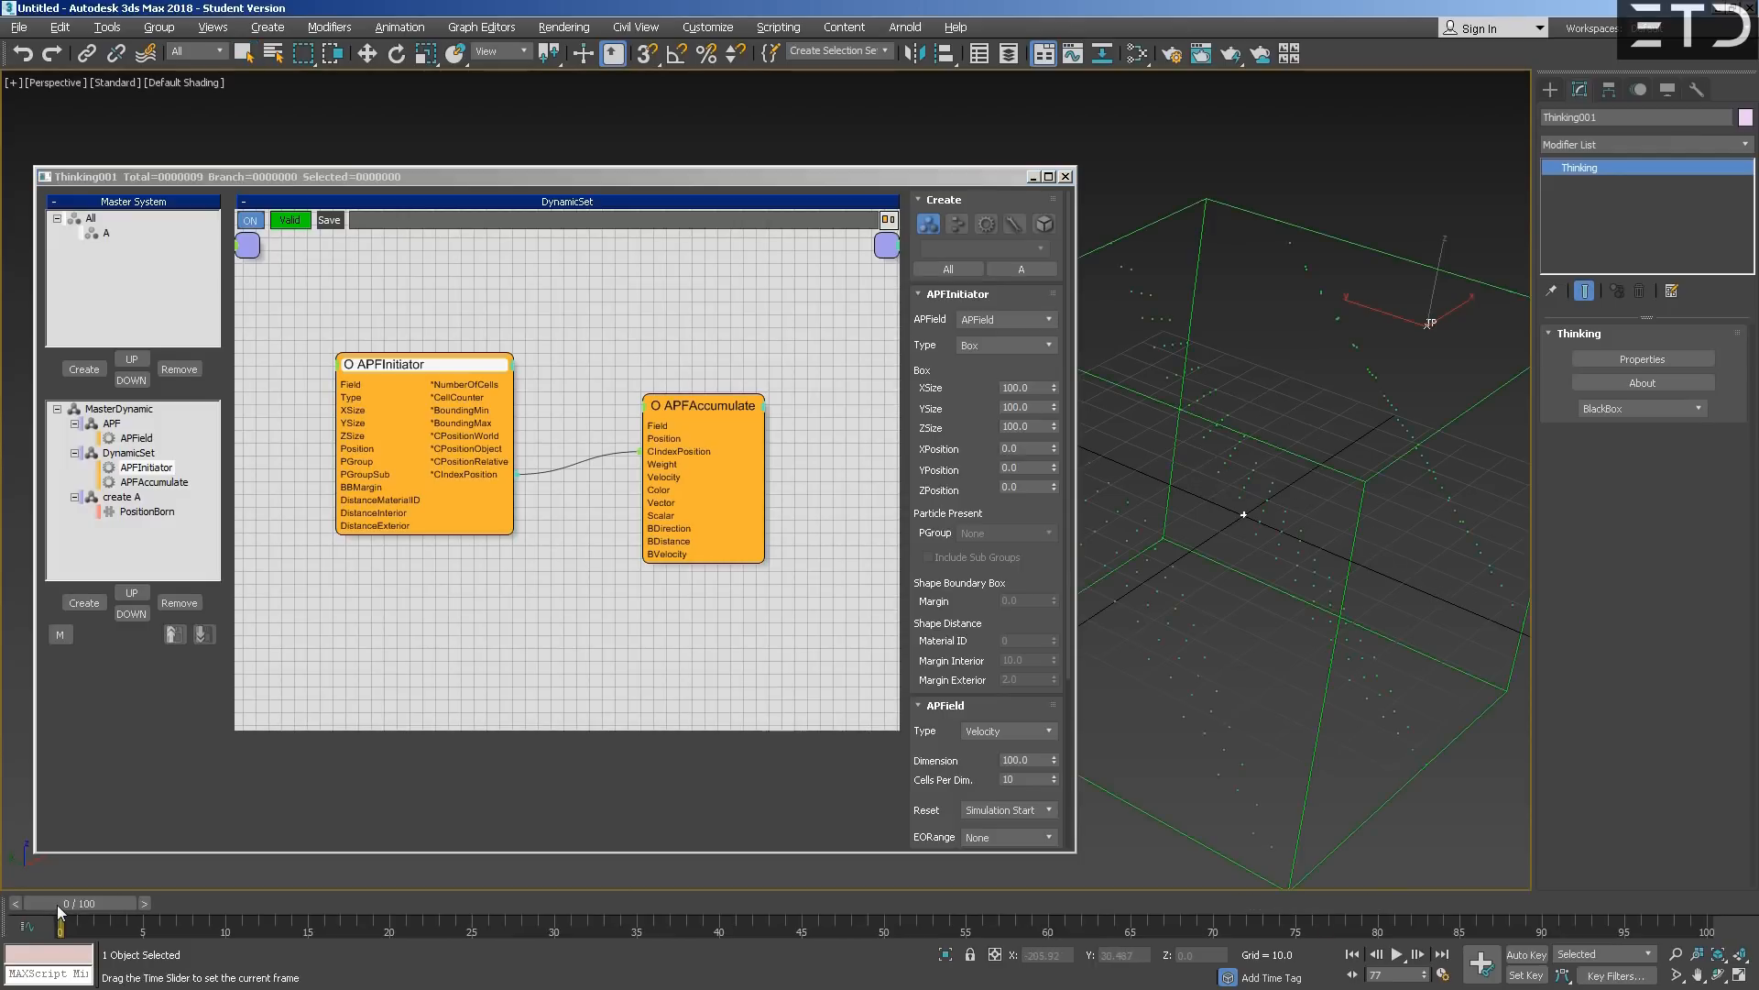
alt+middle_drag(1348, 462, 1288, 470)
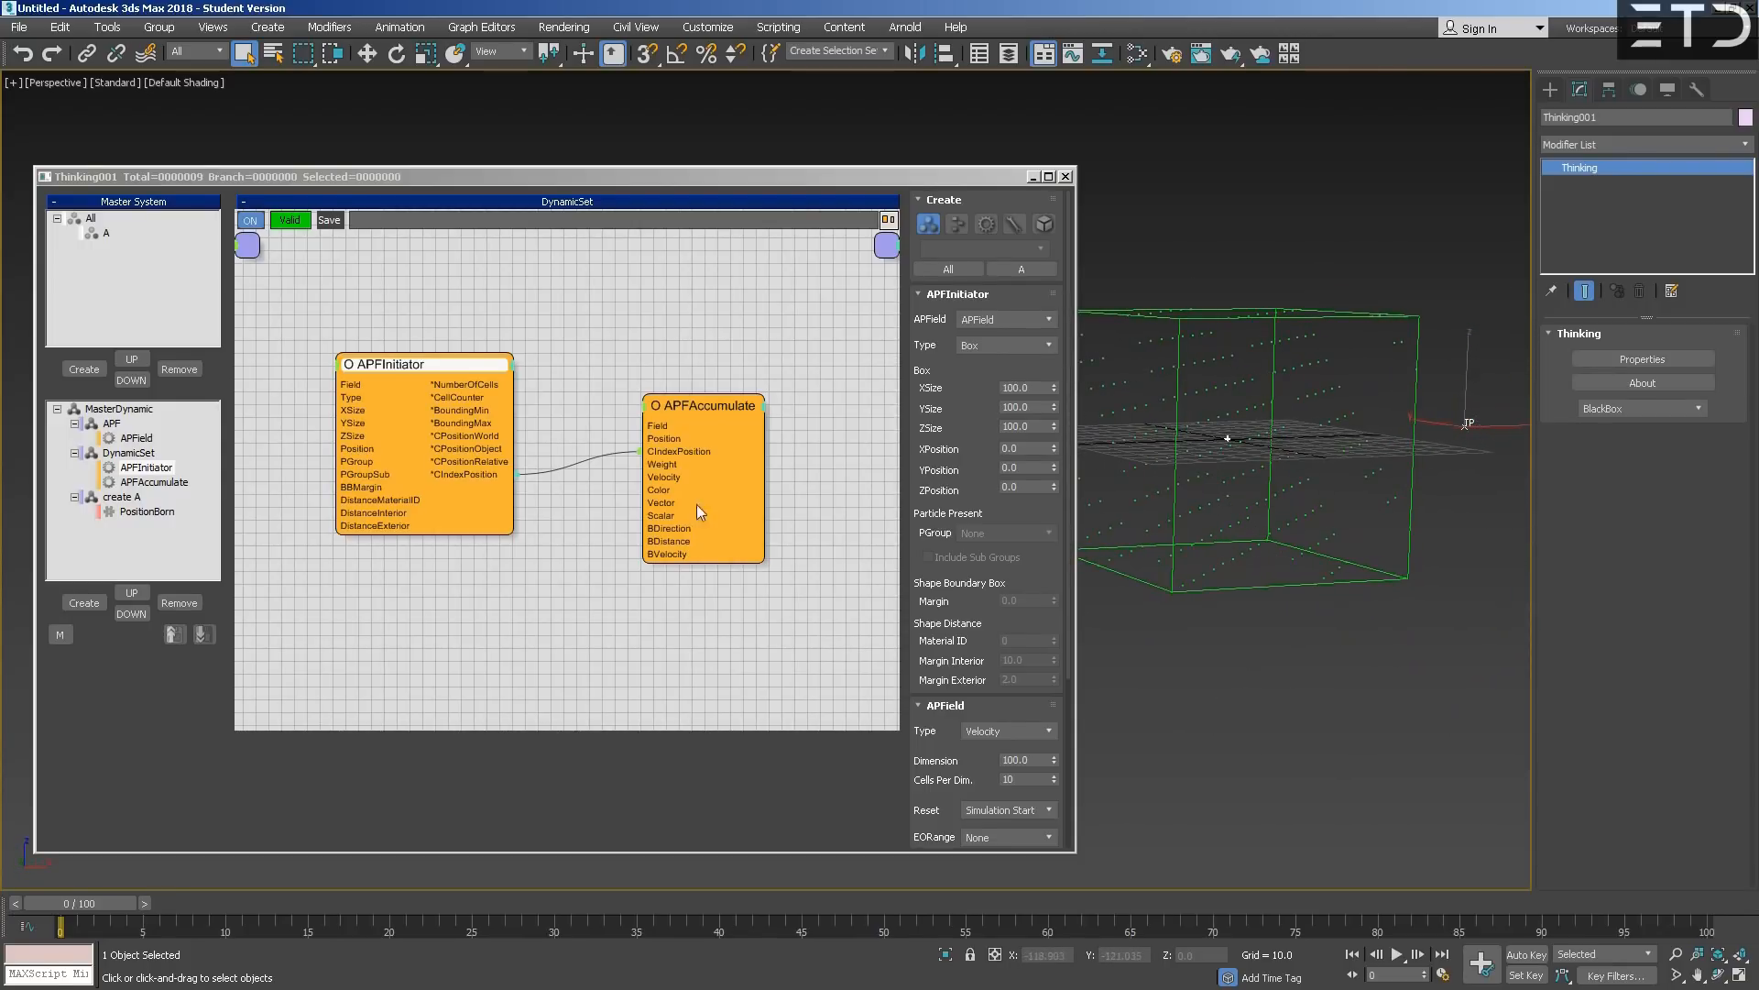
click(146, 467)
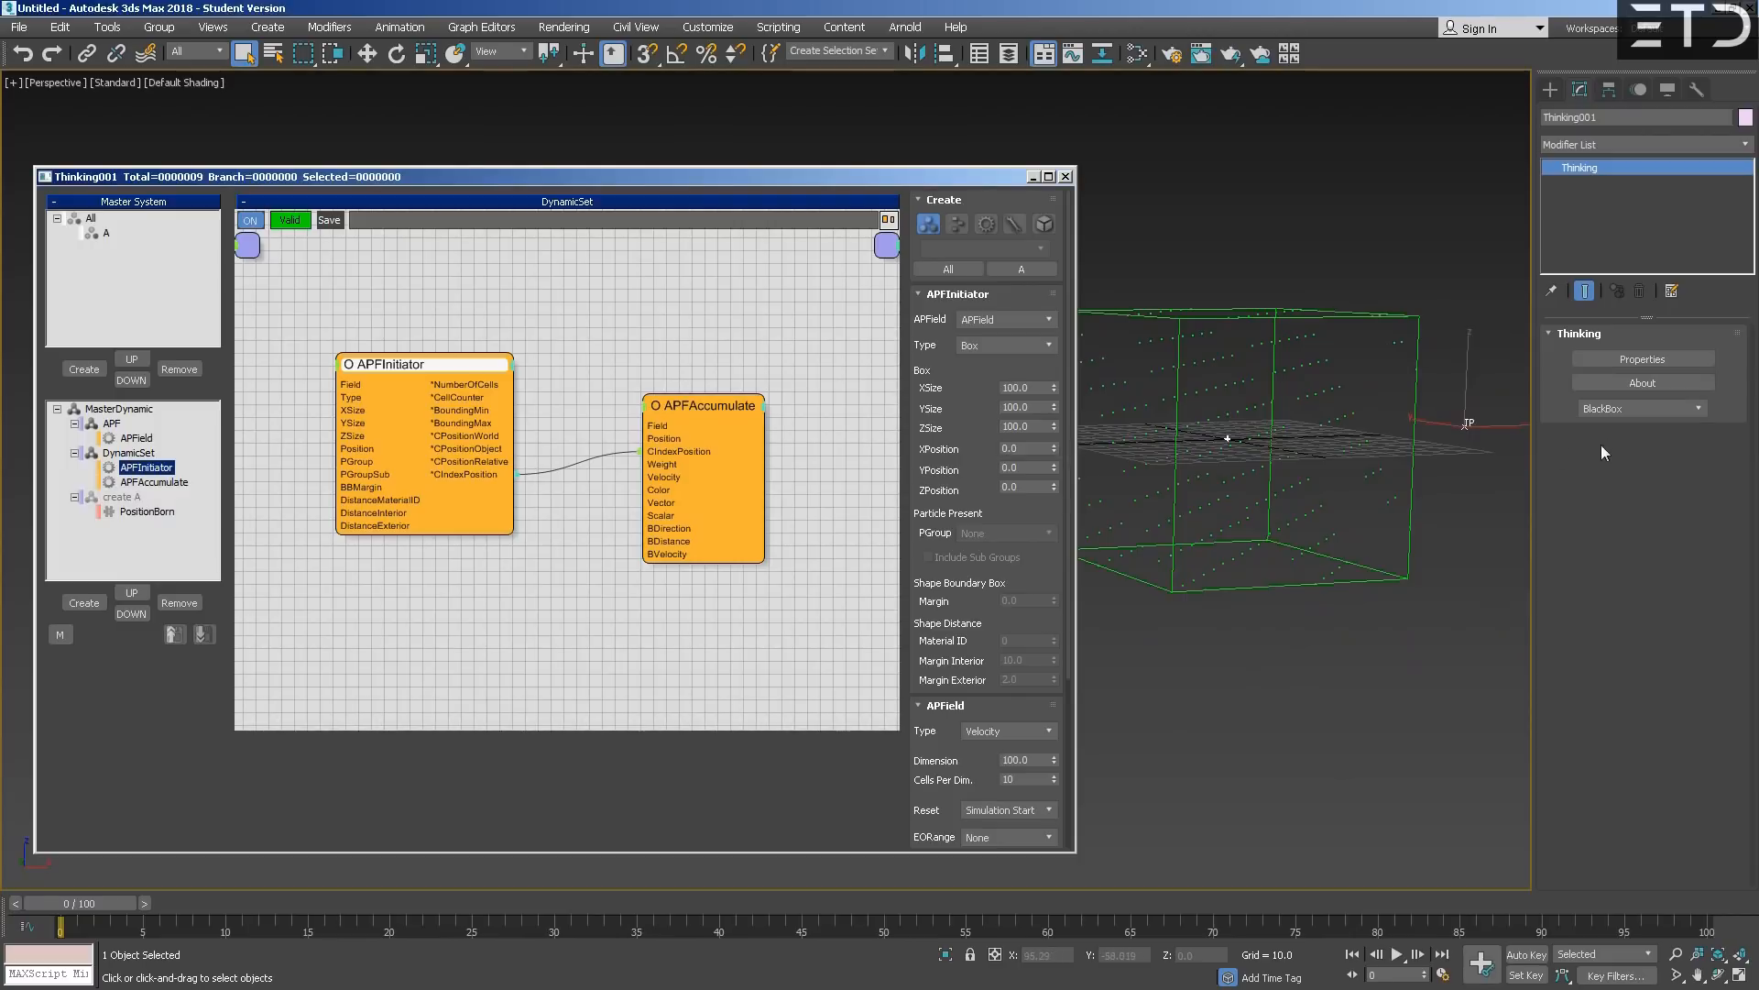
- Step forward and back through the first frames to check the field's cell positions, ending on frame 1
mouse_move(1285, 426)
alt+middle_down()
mouse_move(1212, 415)
mouse_move(1328, 431)
mouse_move(1286, 420)
alt+middle_up()
key(period)
key(comma)
key(period)
key(period)
key(comma)
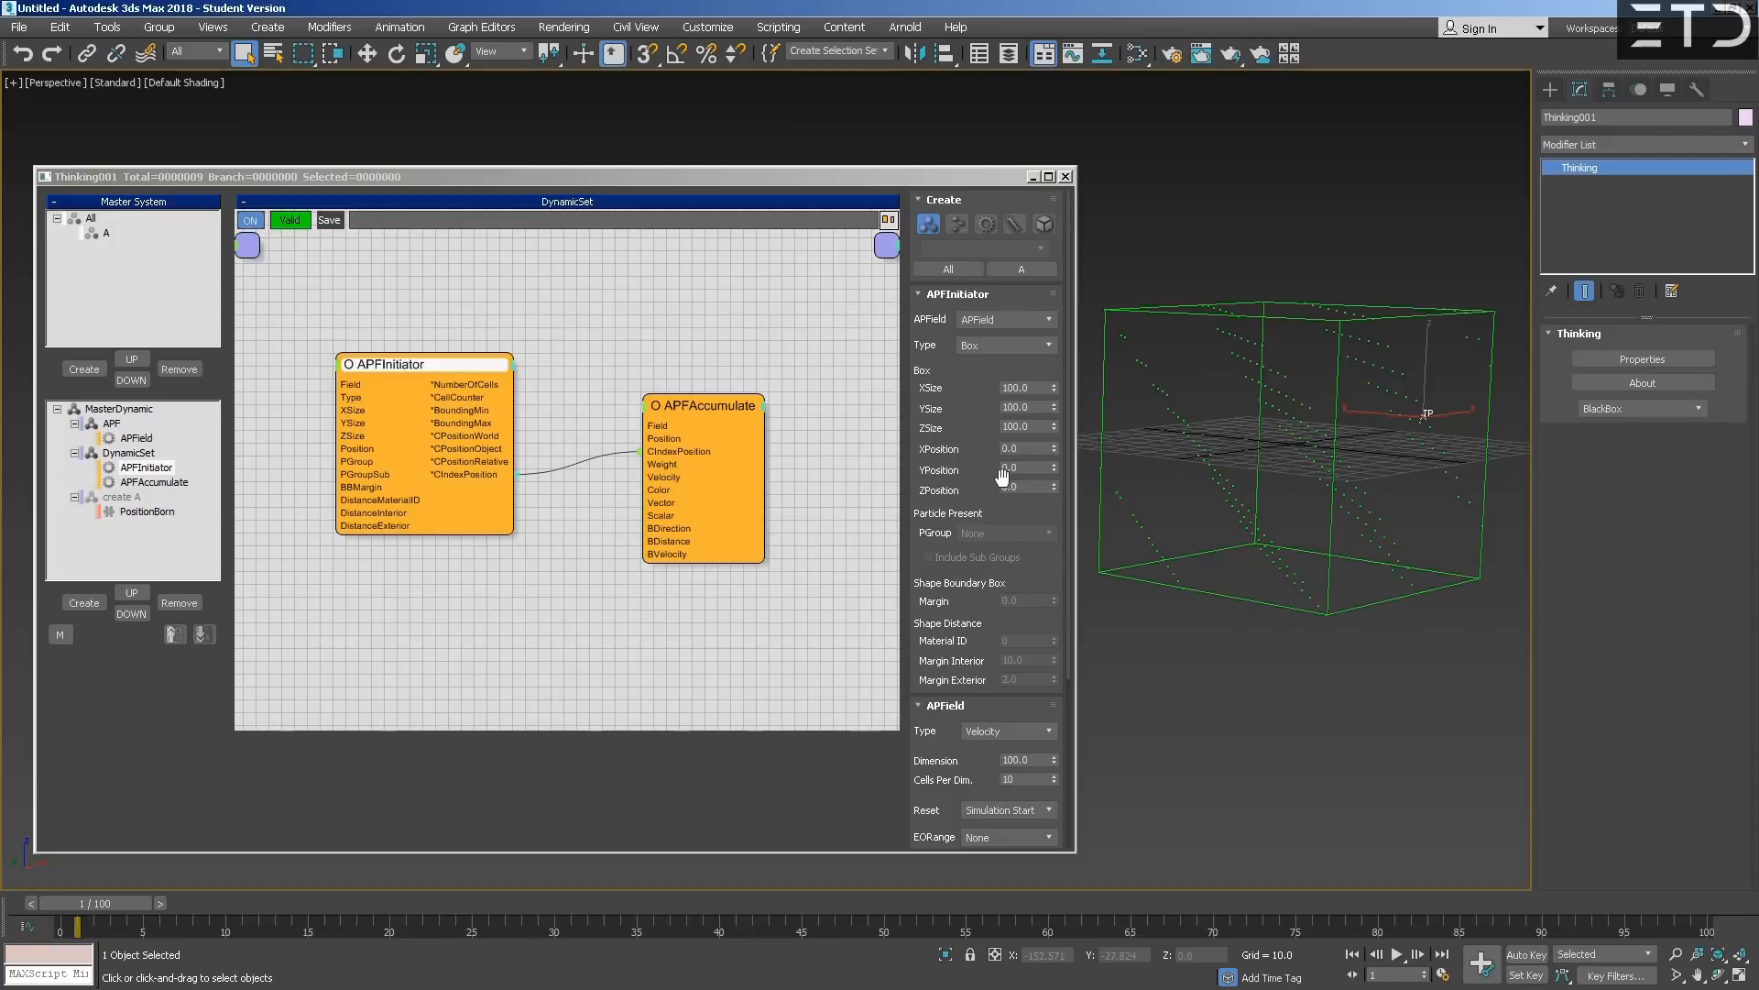
- Preview the APField display as Bounding Box and as Average, and return it to Cell Position
click(139, 439)
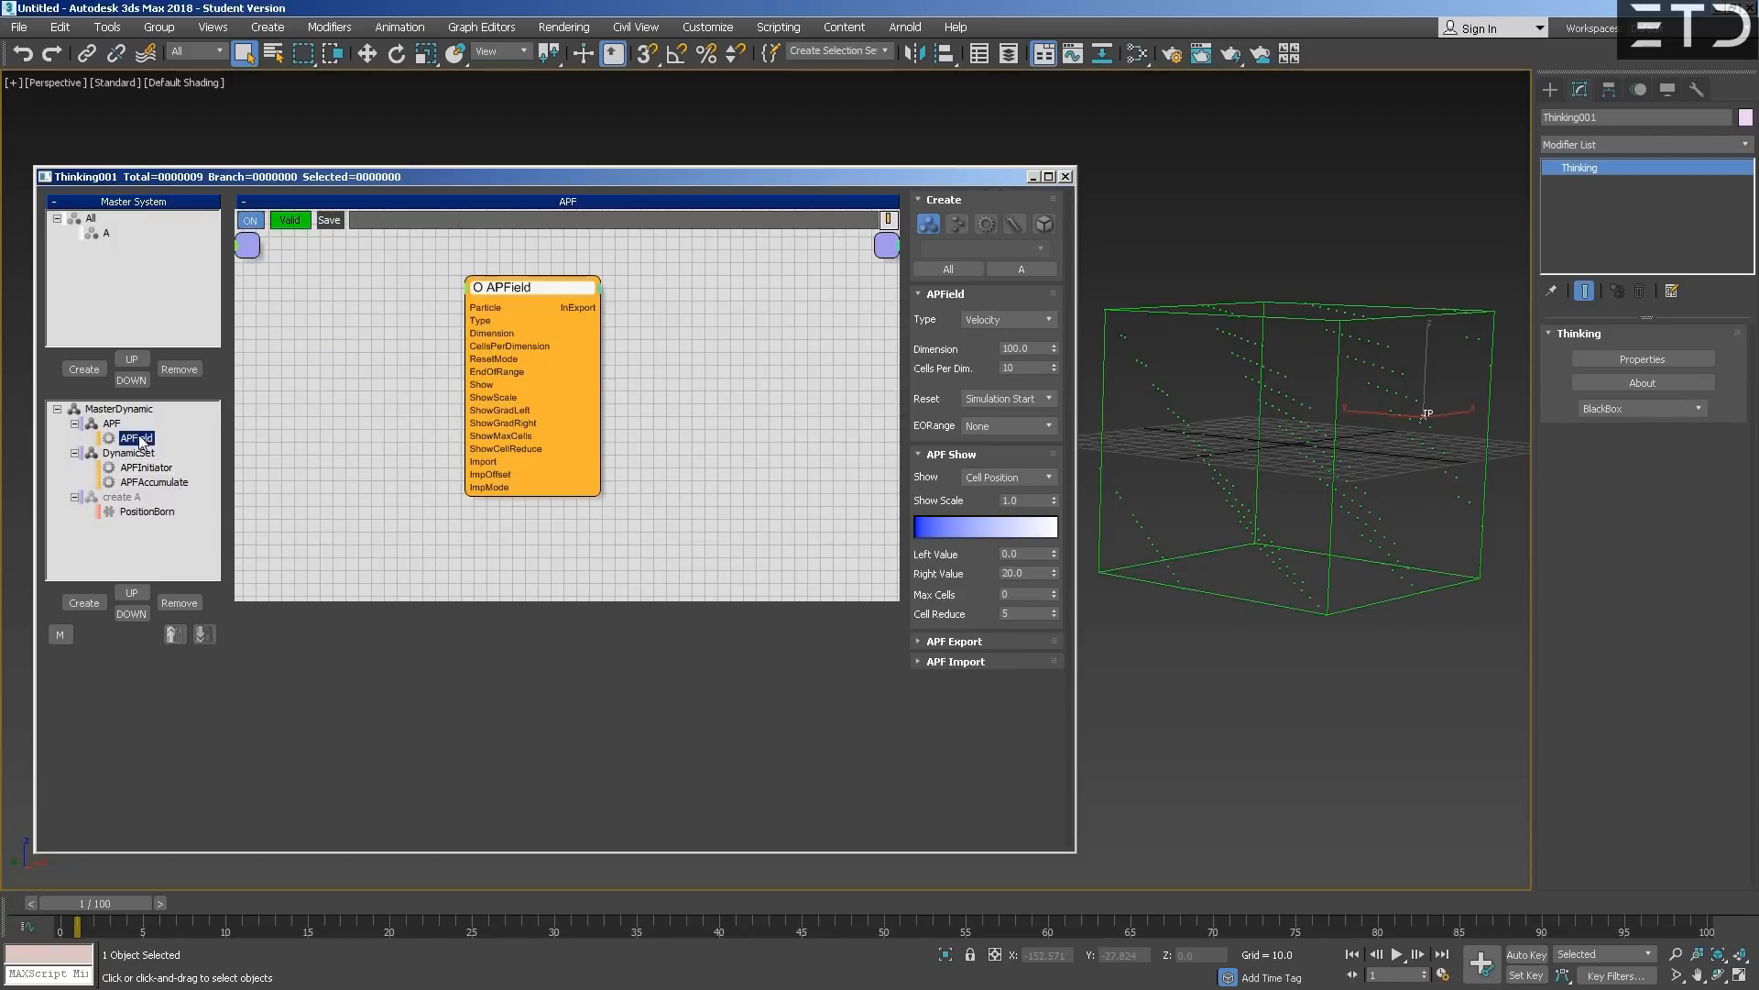
click(1008, 478)
click(1003, 505)
click(1008, 478)
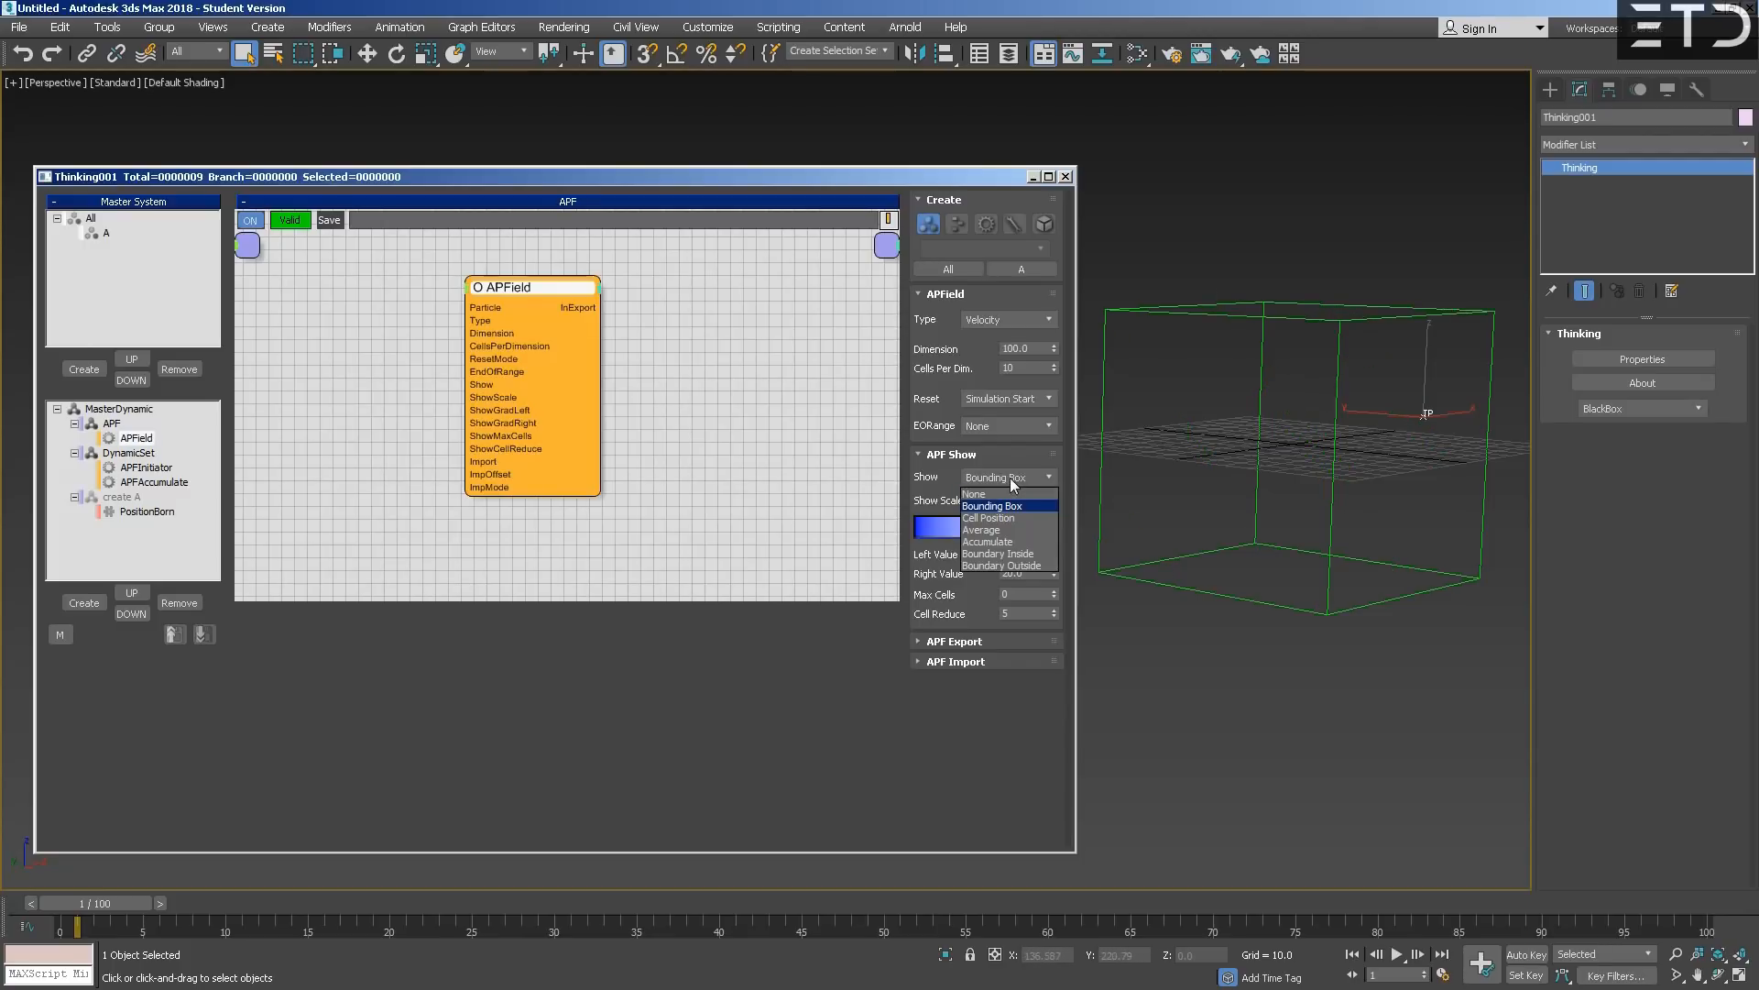
click(1024, 537)
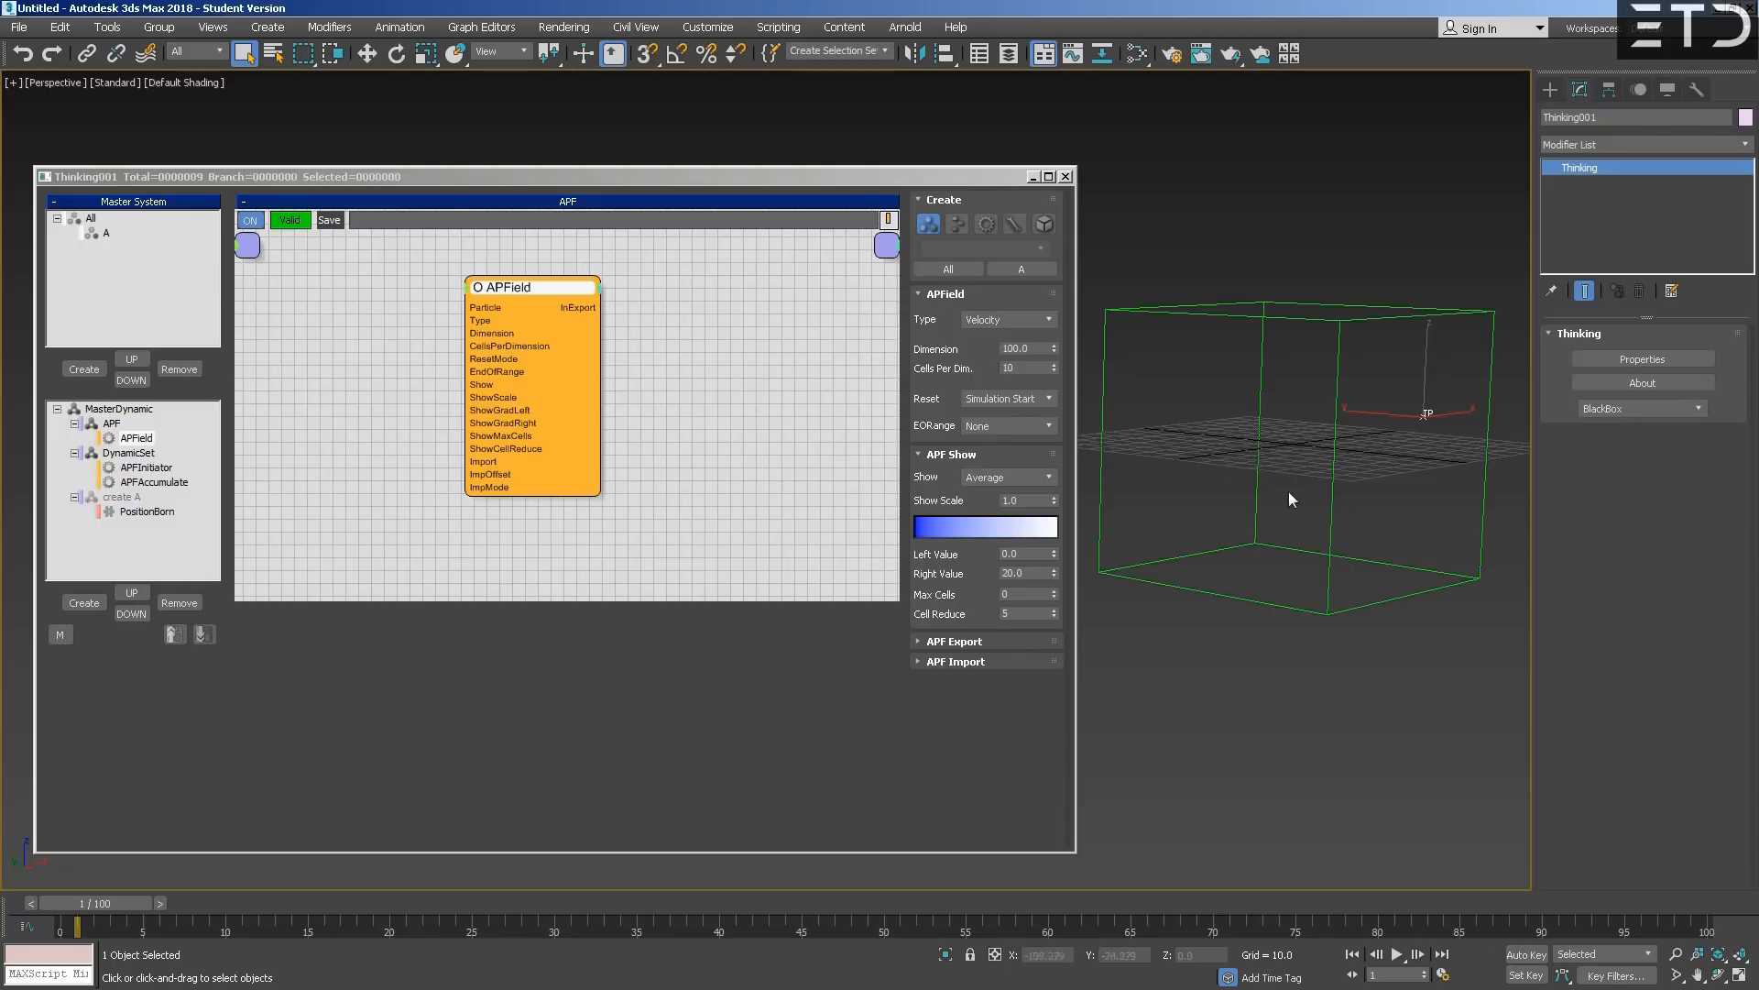
click(1049, 478)
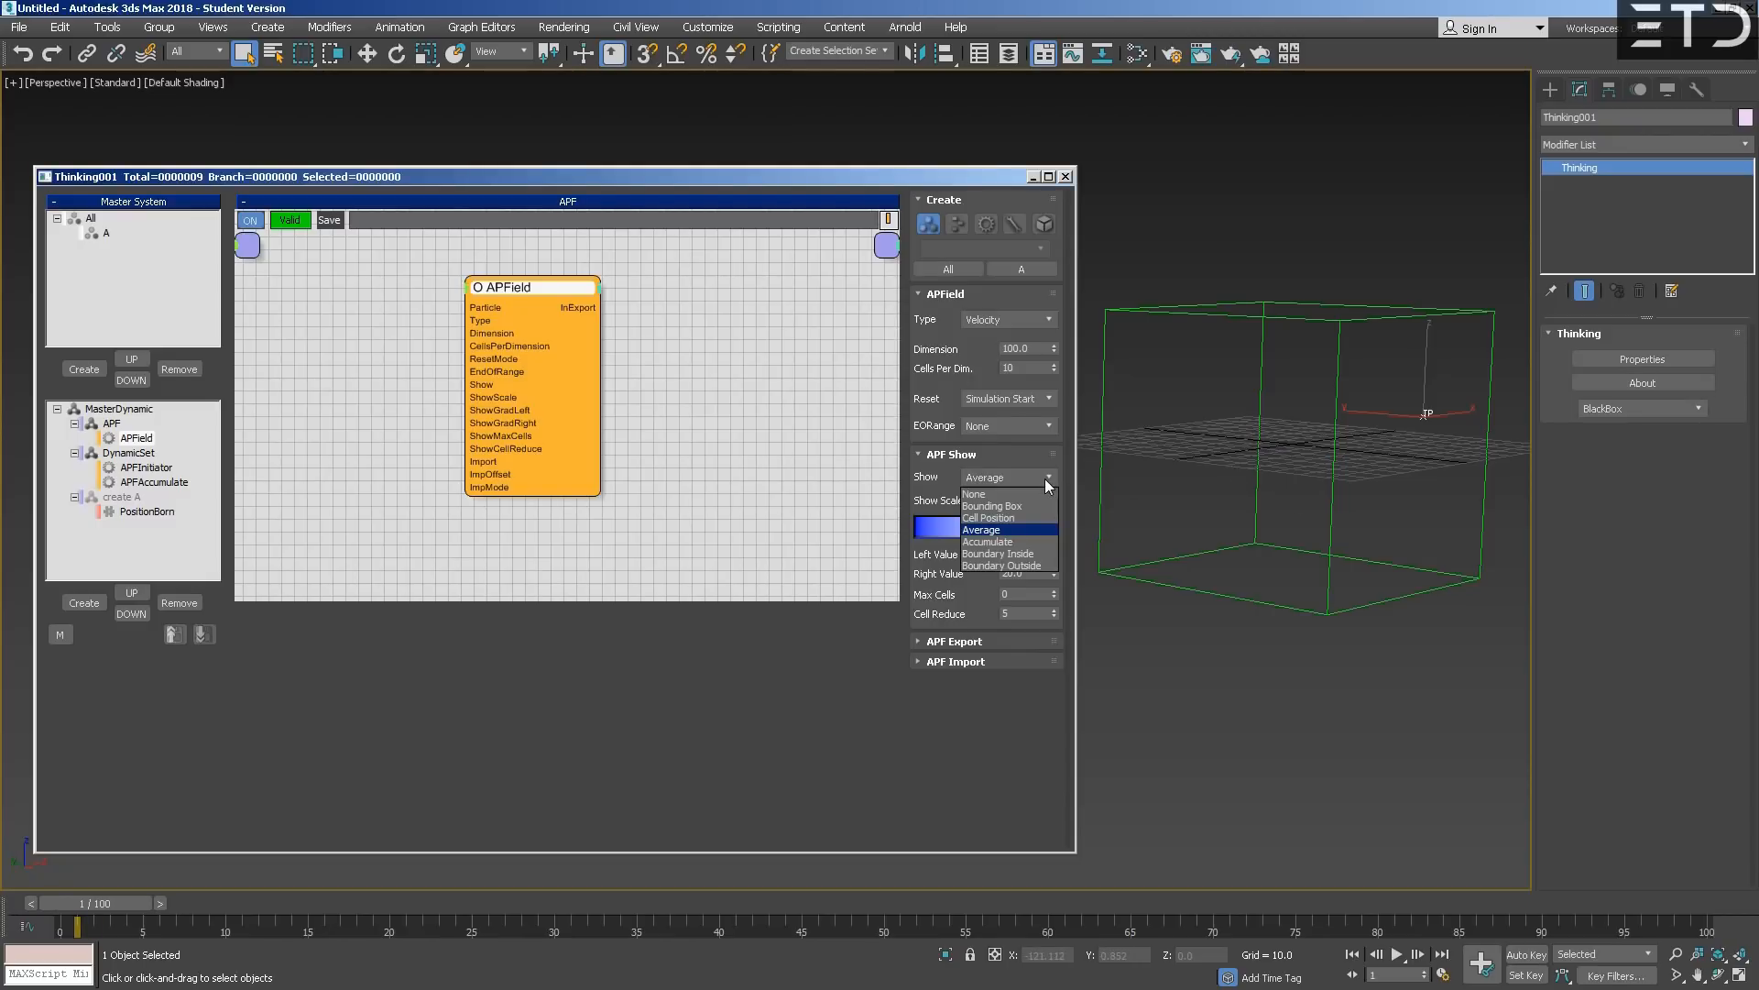
click(1046, 479)
click(1046, 478)
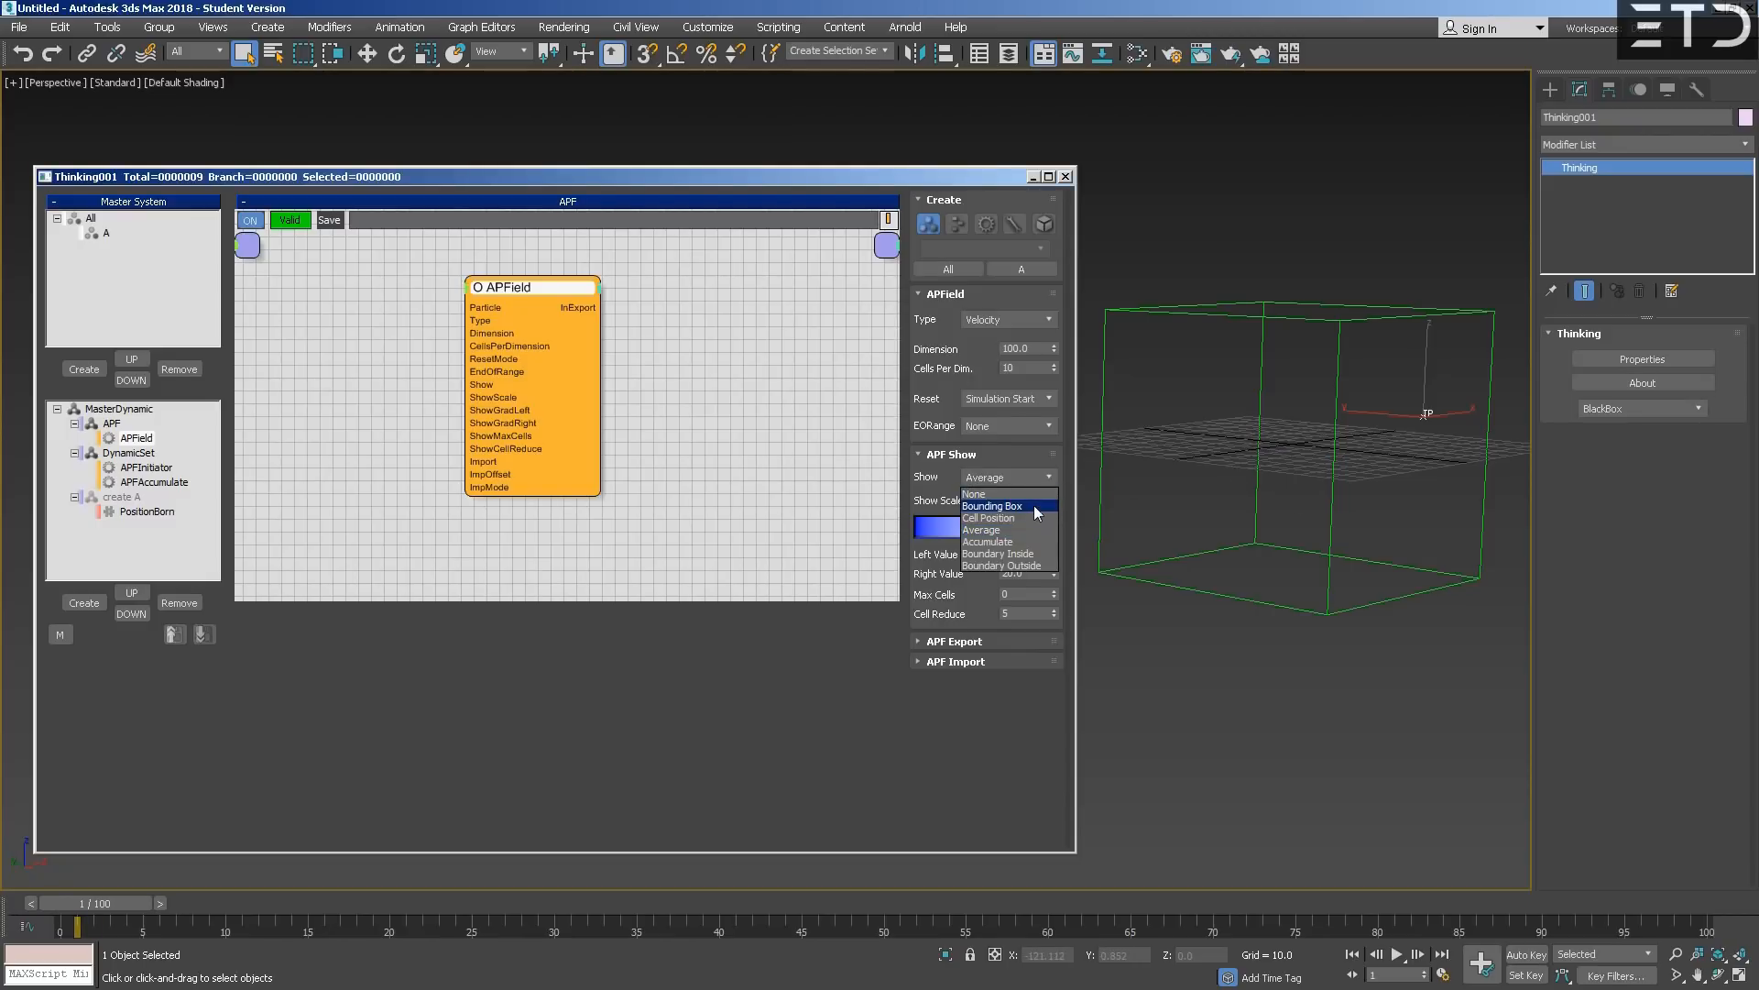
click(1035, 519)
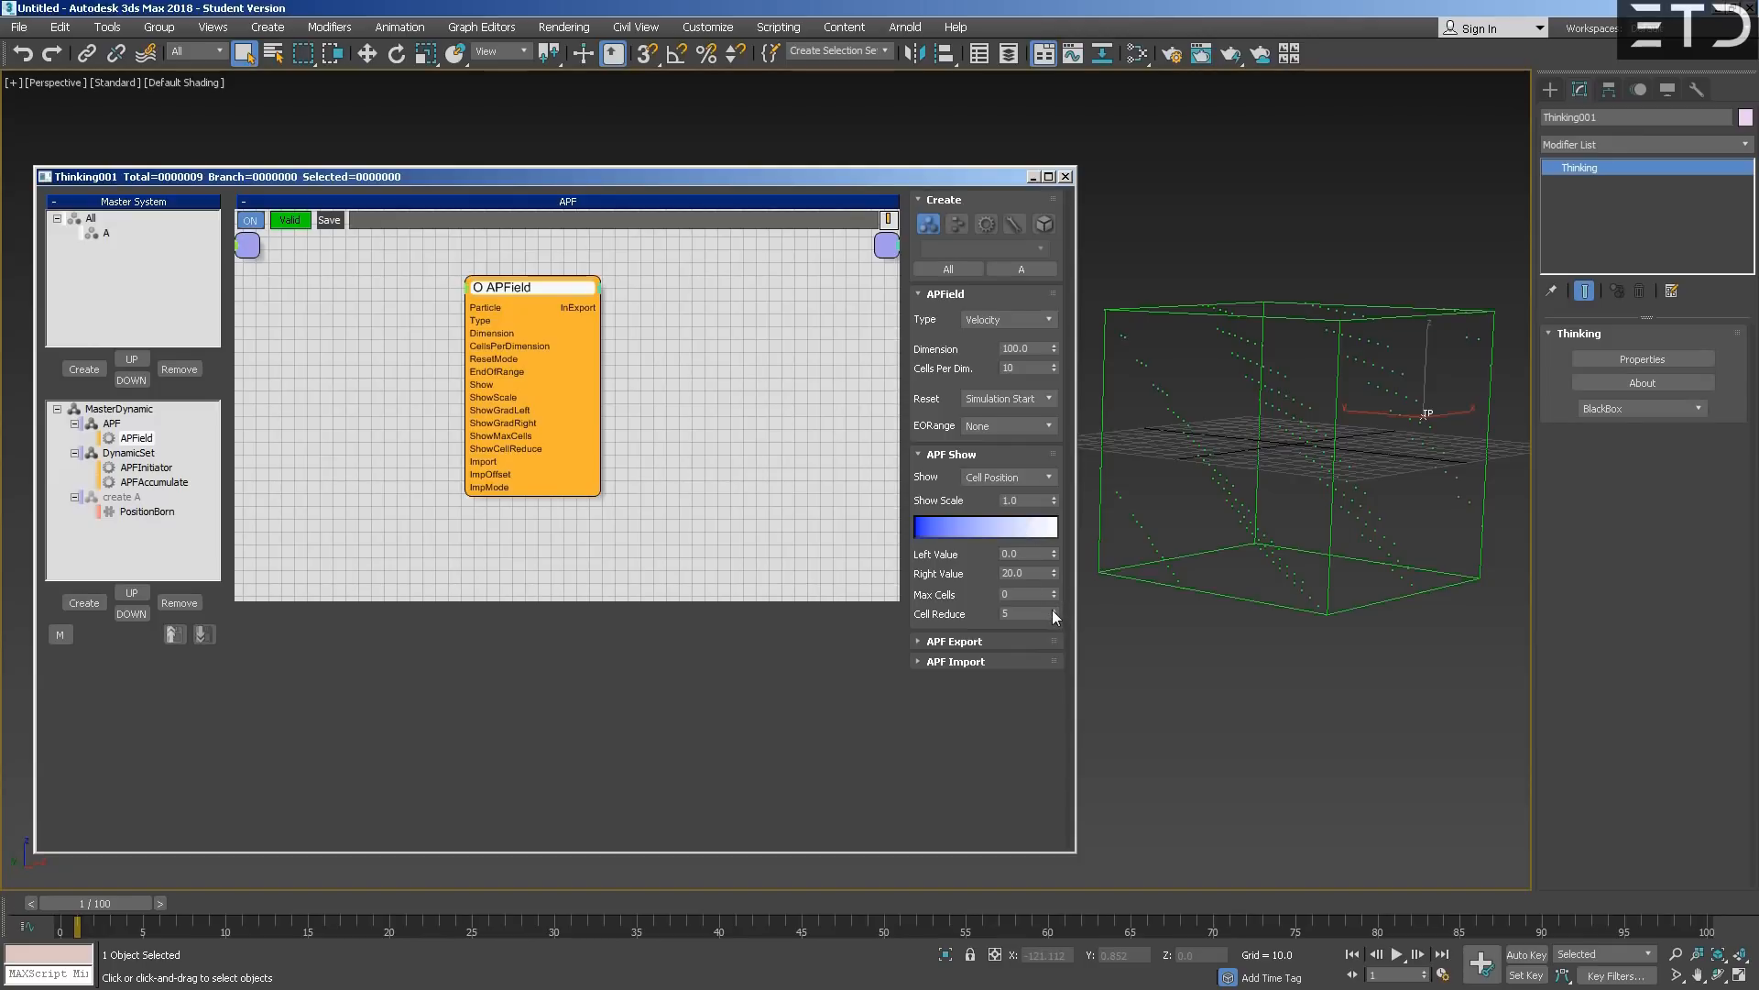
- Set the APField's Cell Reduce to 0 and inspect the full cell grid from several angles
right_click(1054, 611)
alt+middle_drag(1371, 482, 1063, 576)
click(1013, 614)
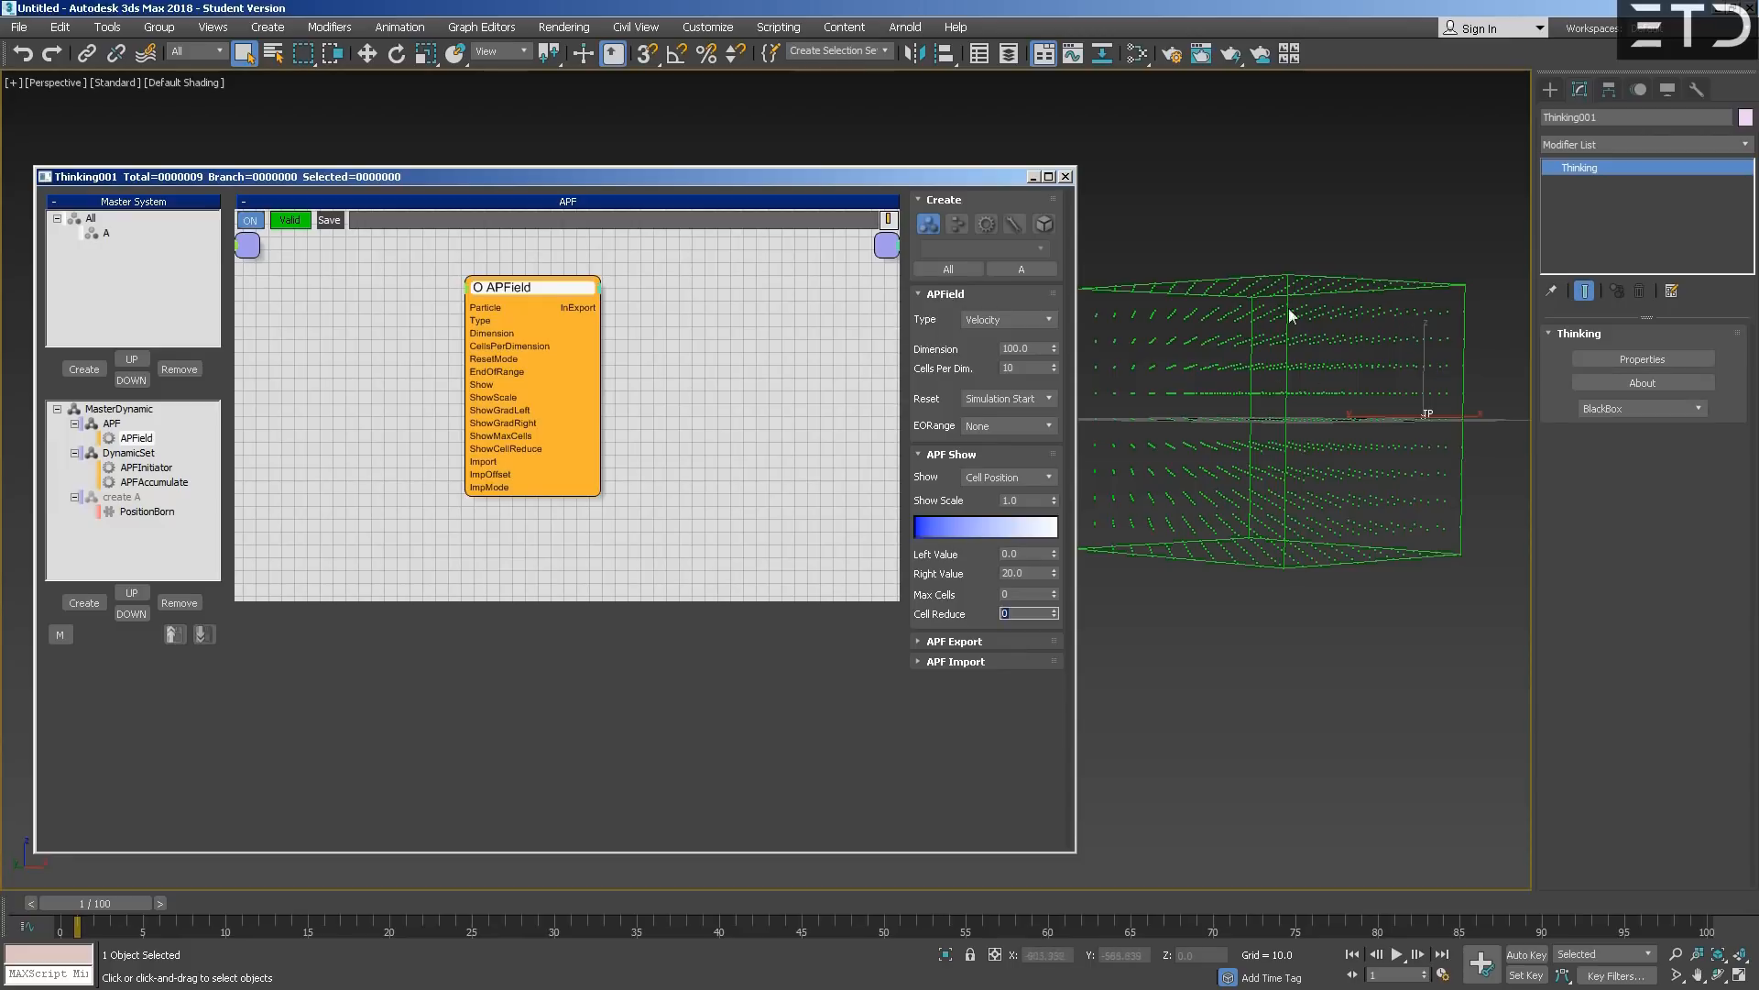
alt+middle_drag(1307, 299, 1334, 366)
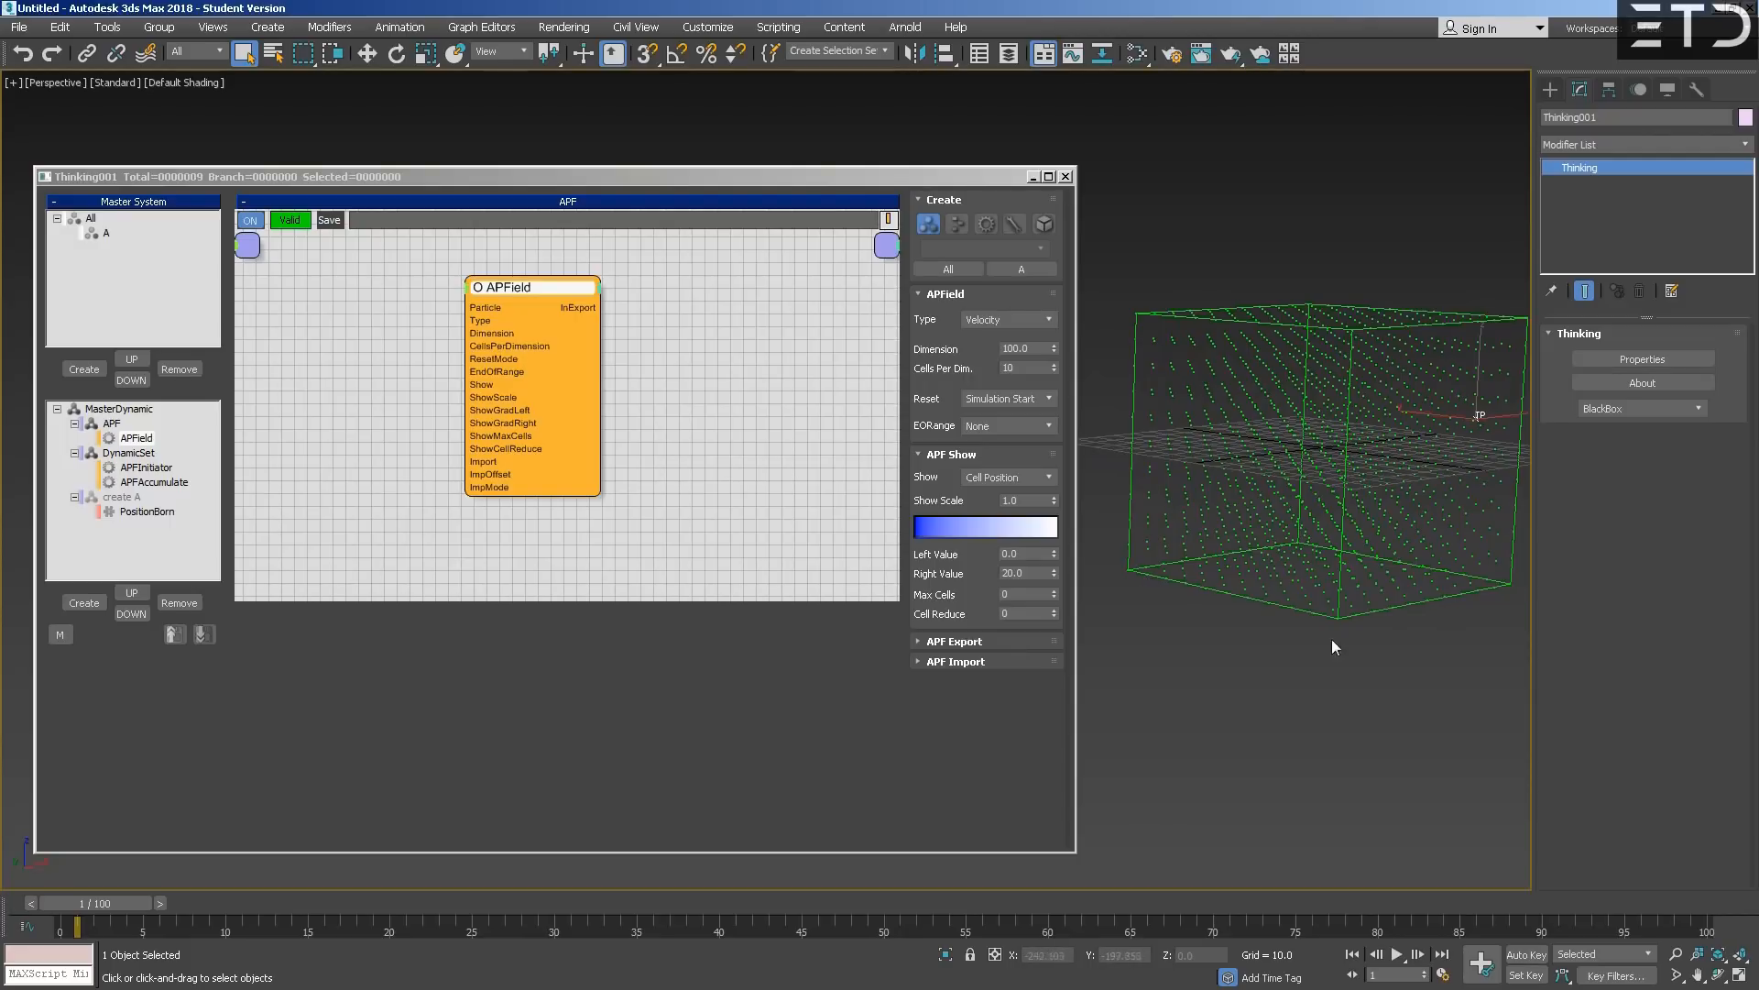
alt+middle_drag(1366, 609, 1261, 596)
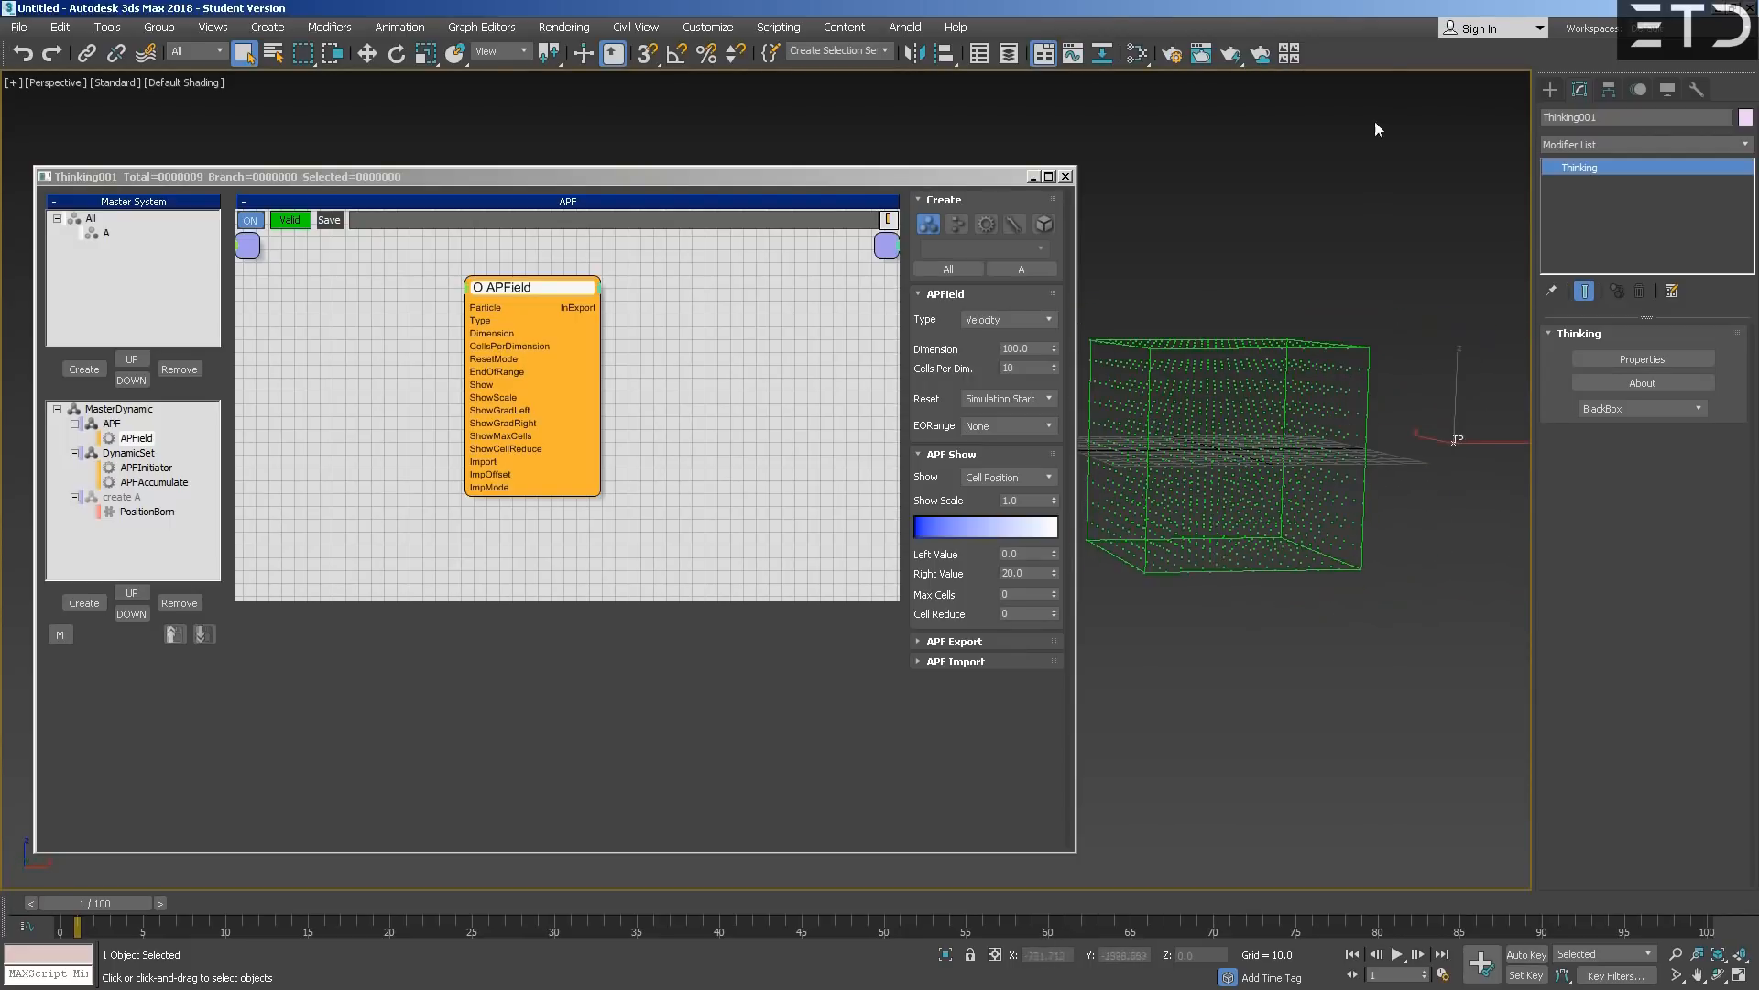
alt+middle_drag(1345, 426, 1266, 447)
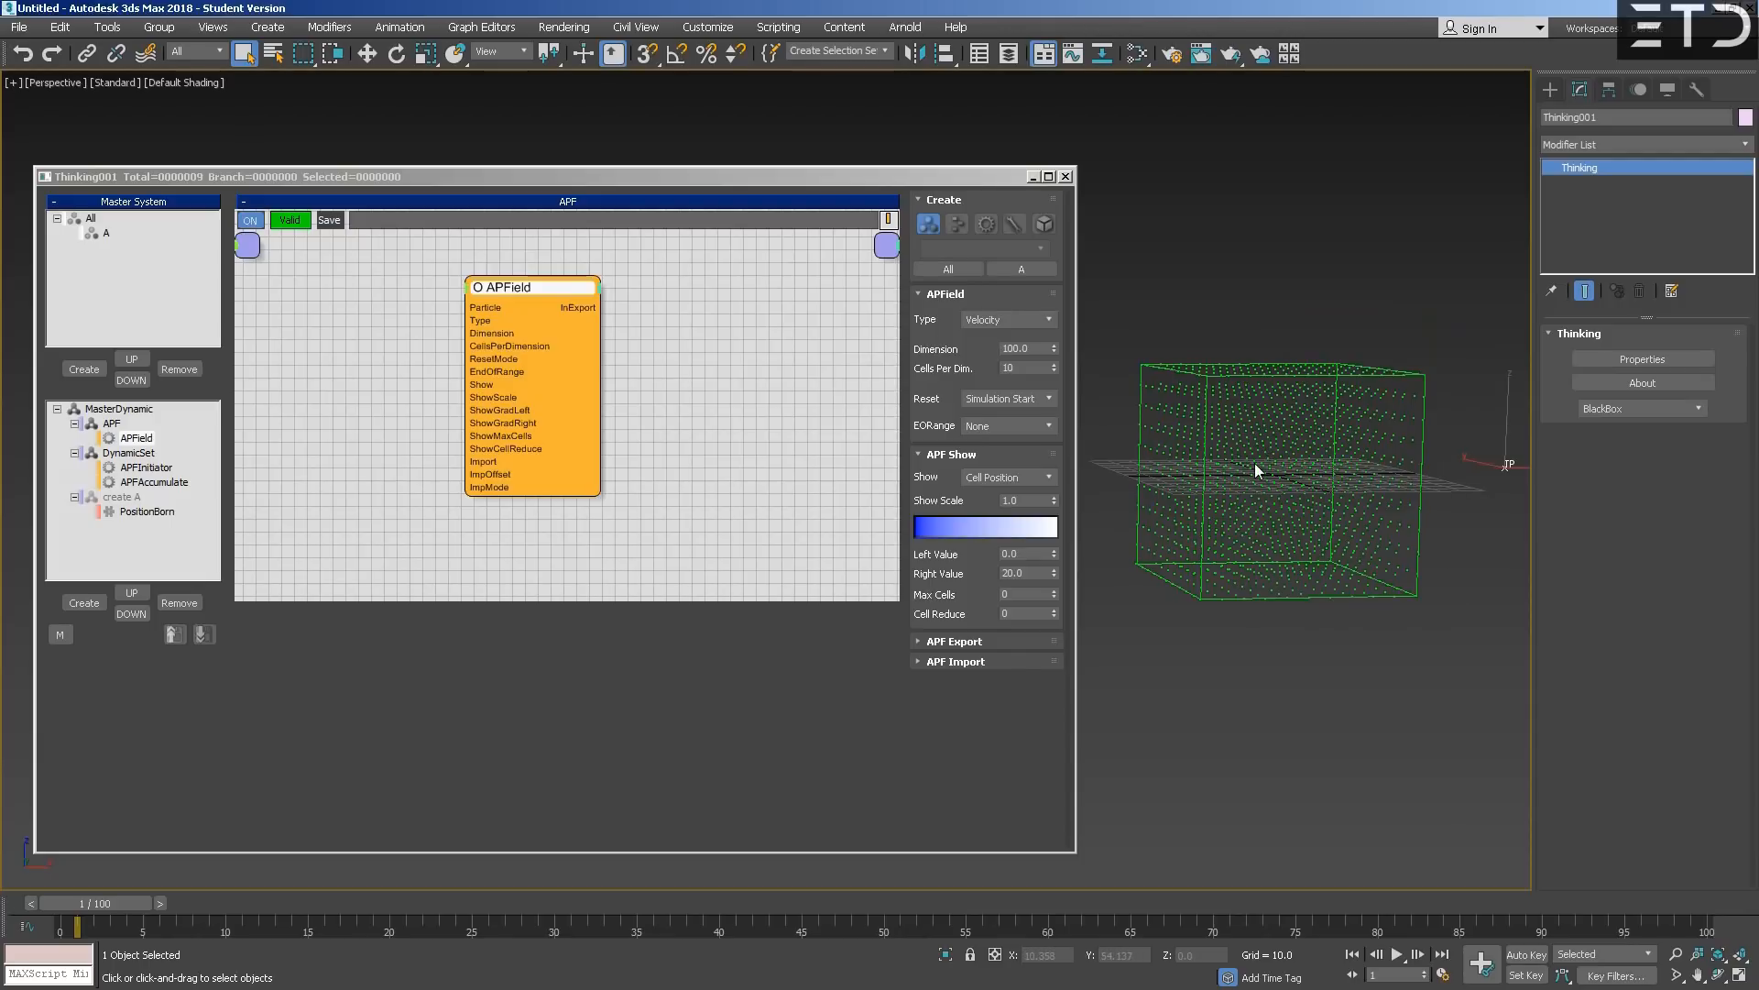
- Add a Point3 math helper to DynamicSet and place it between the APFInitiator and APFAccumulate nodes
click(146, 469)
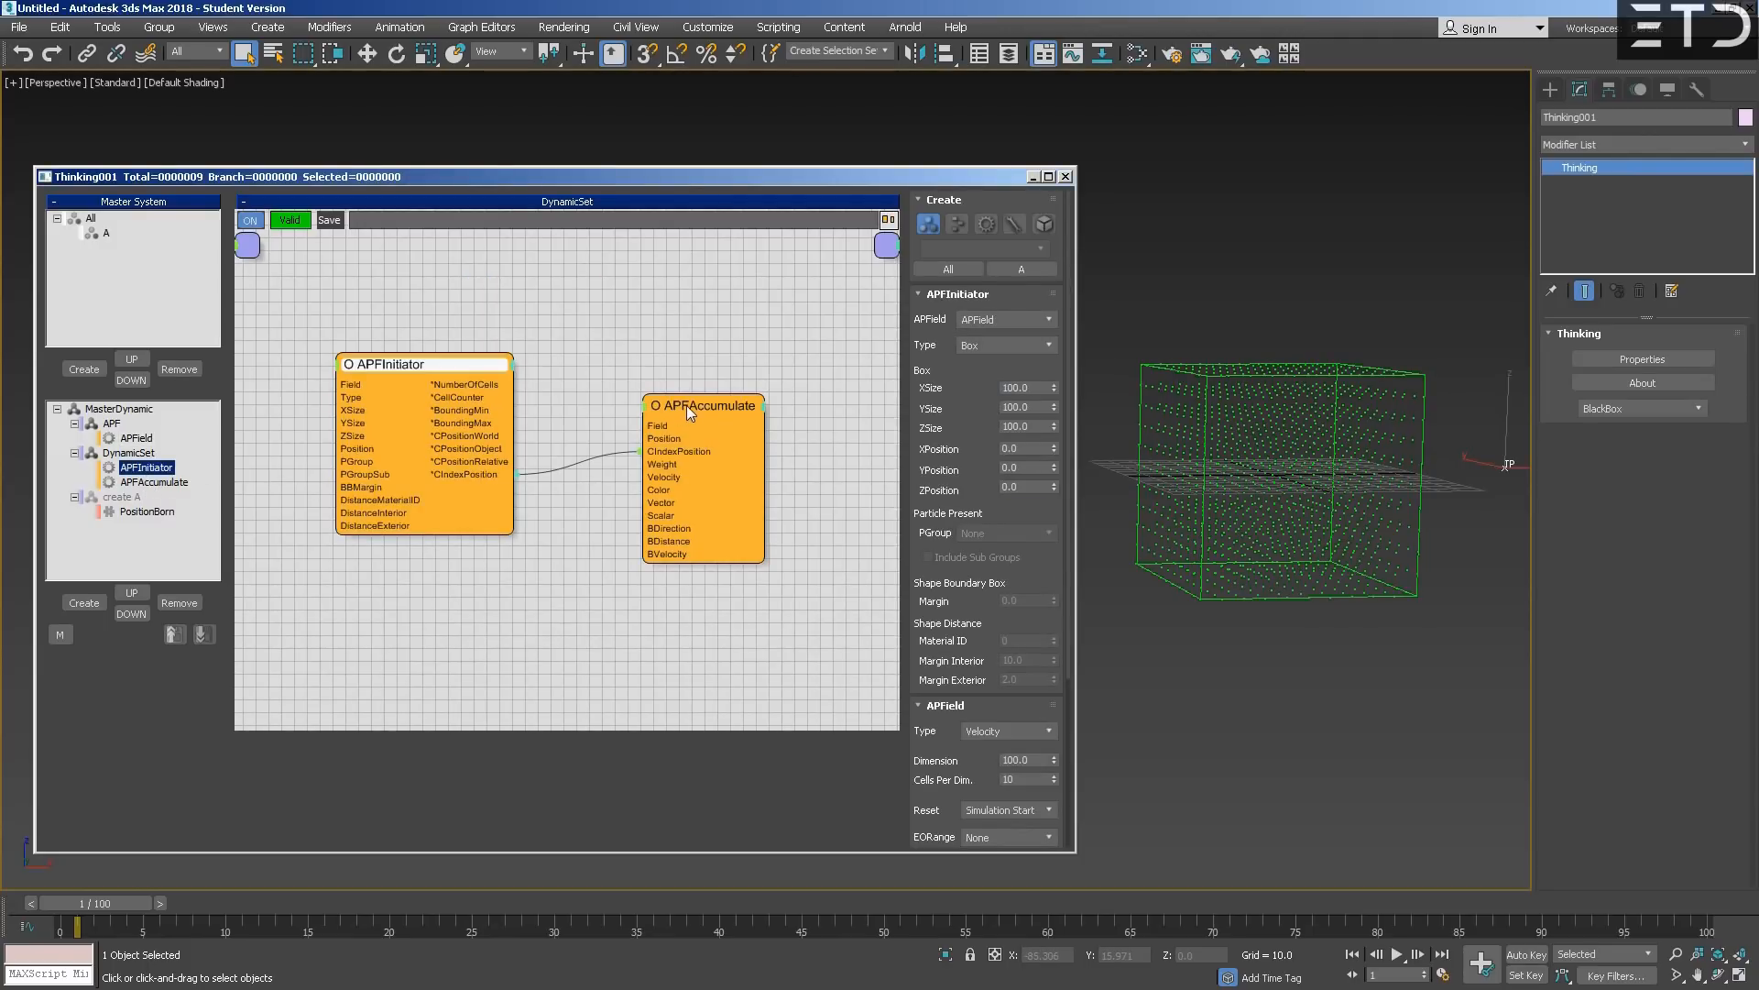
mouse_move(687, 407)
mouse_down()
mouse_move(755, 409)
mouse_move(694, 416)
mouse_up()
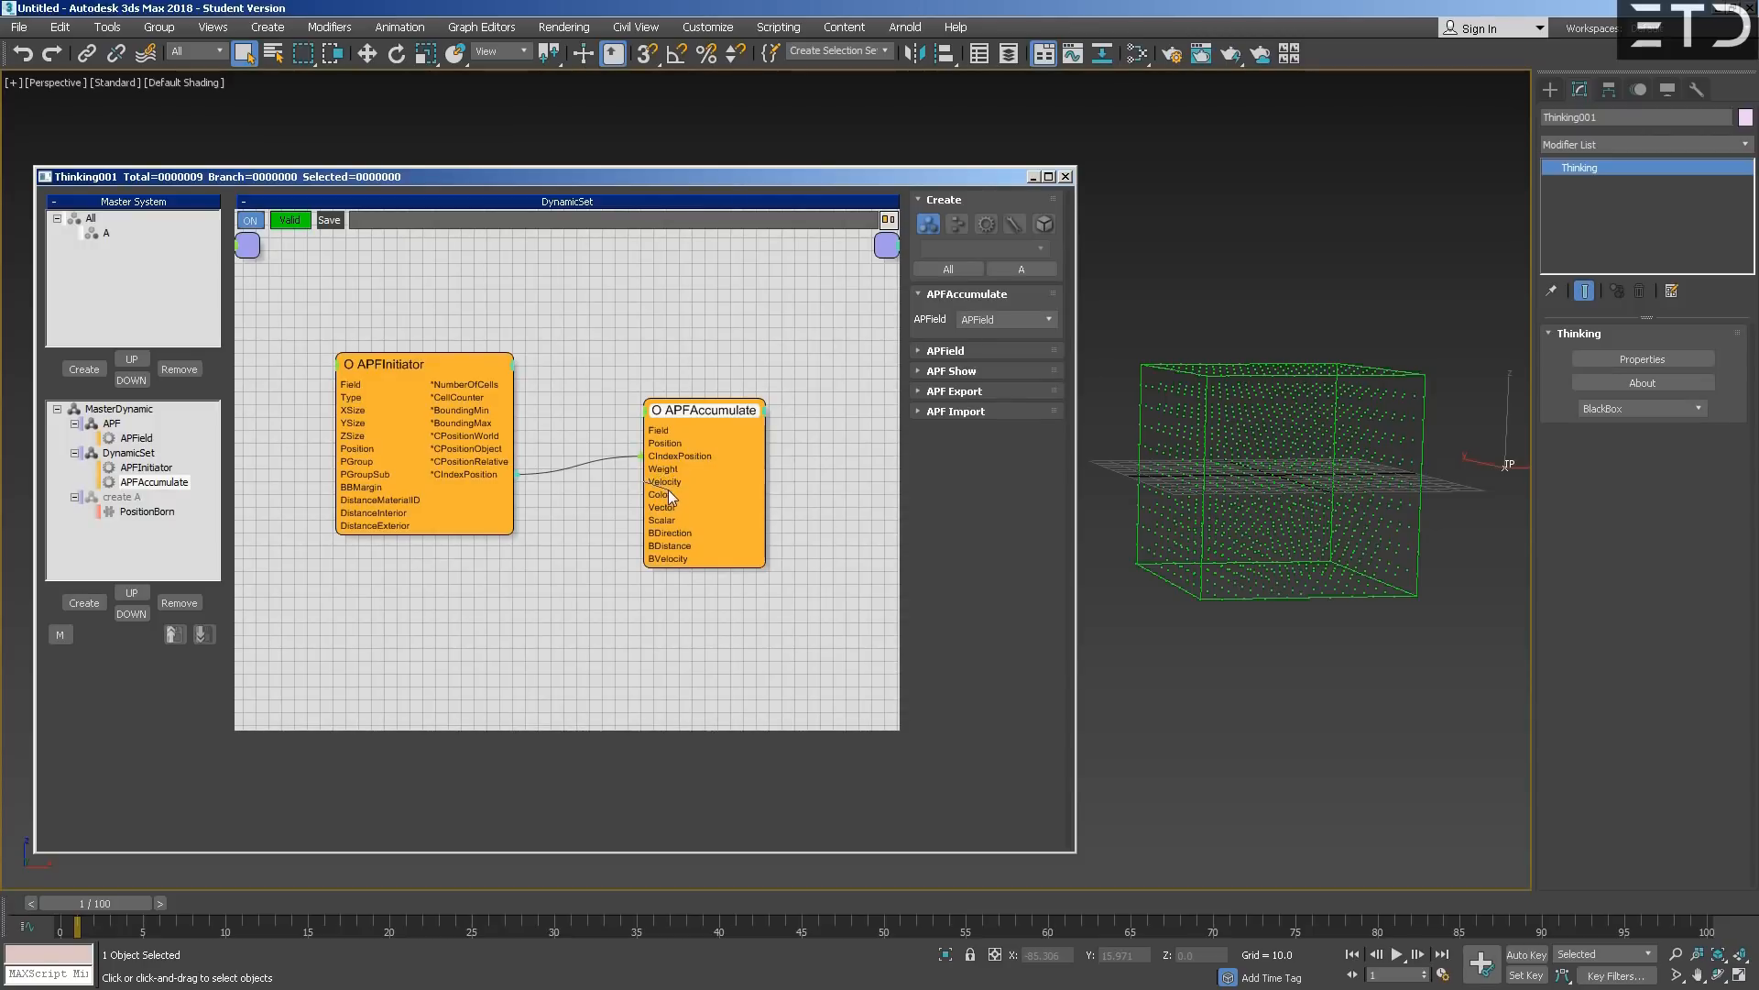
right_click(602, 540)
mouse_move(592, 591)
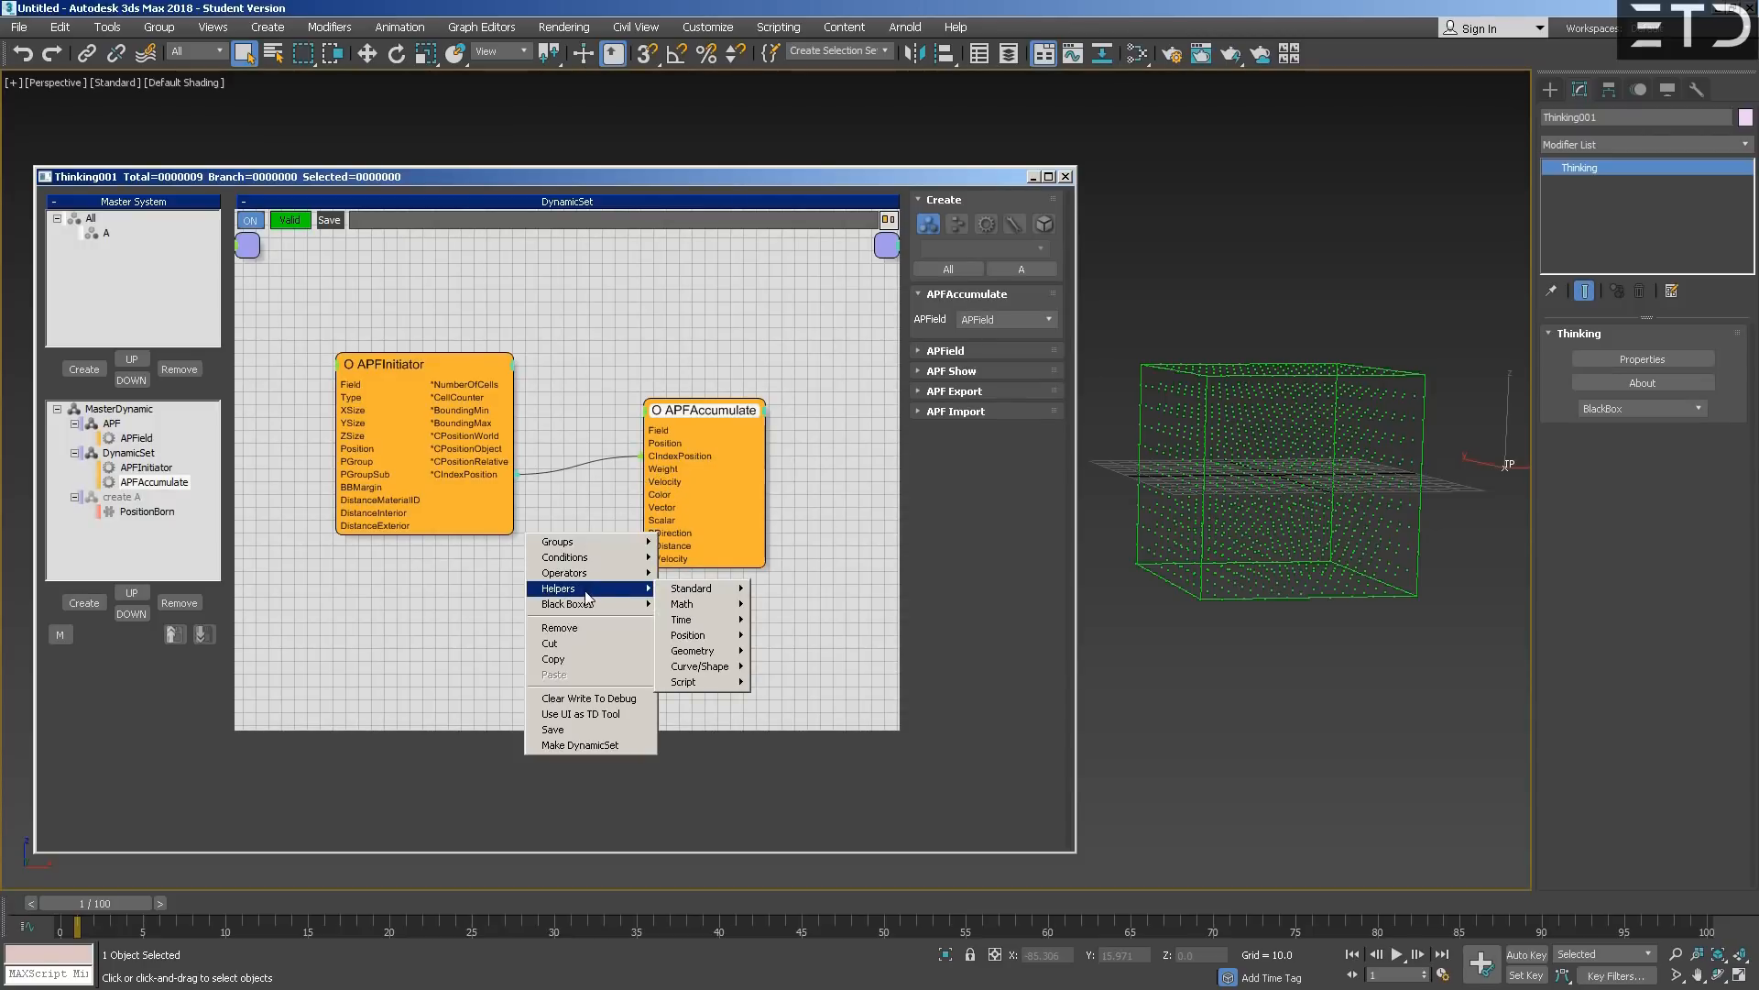
mouse_move(717, 653)
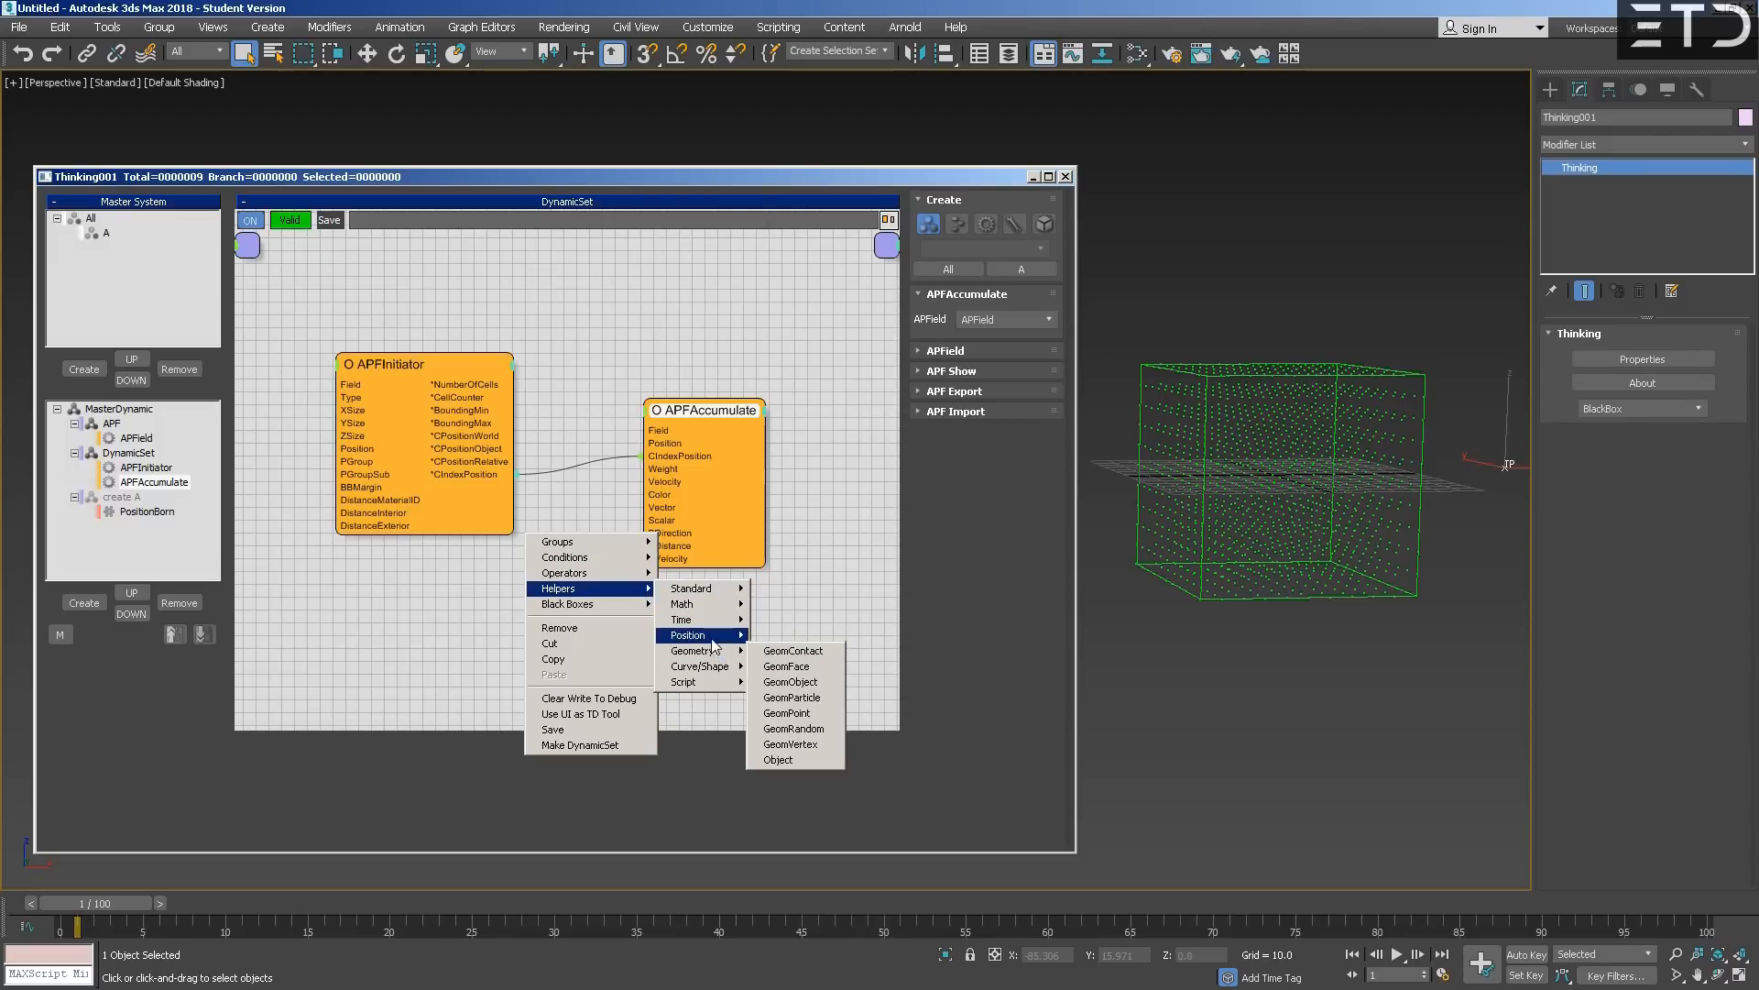
mouse_move(715, 614)
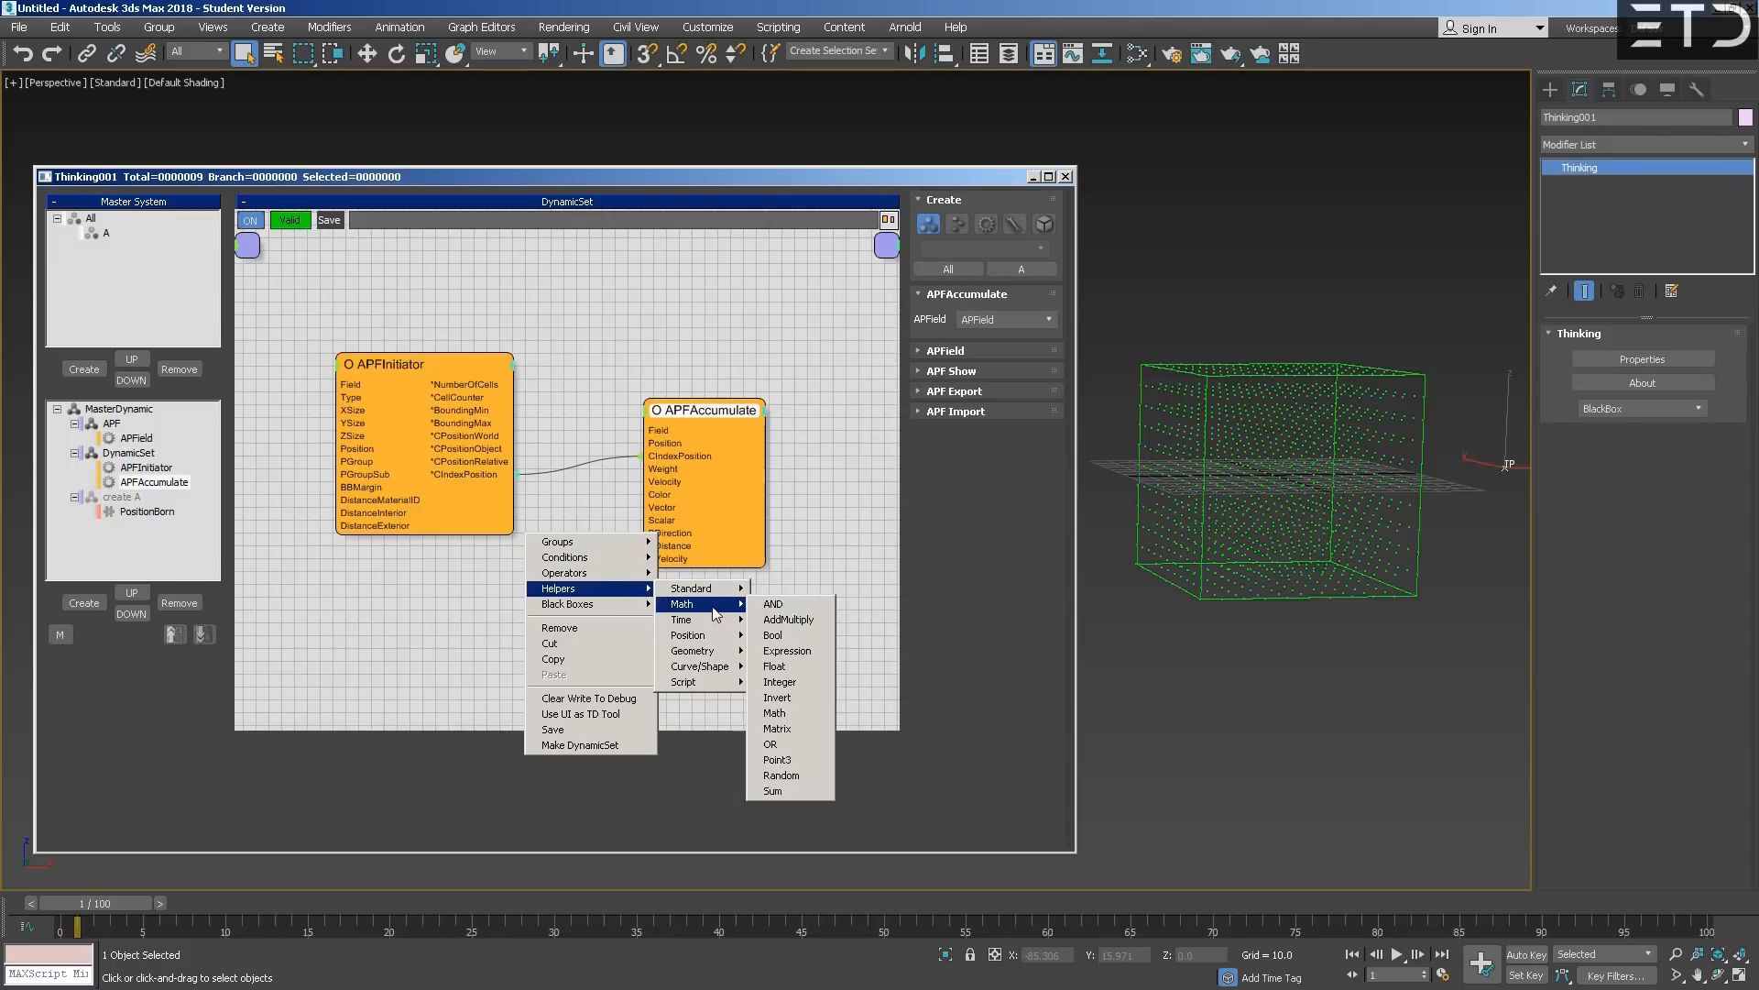
click(776, 759)
drag(647, 542, 593, 543)
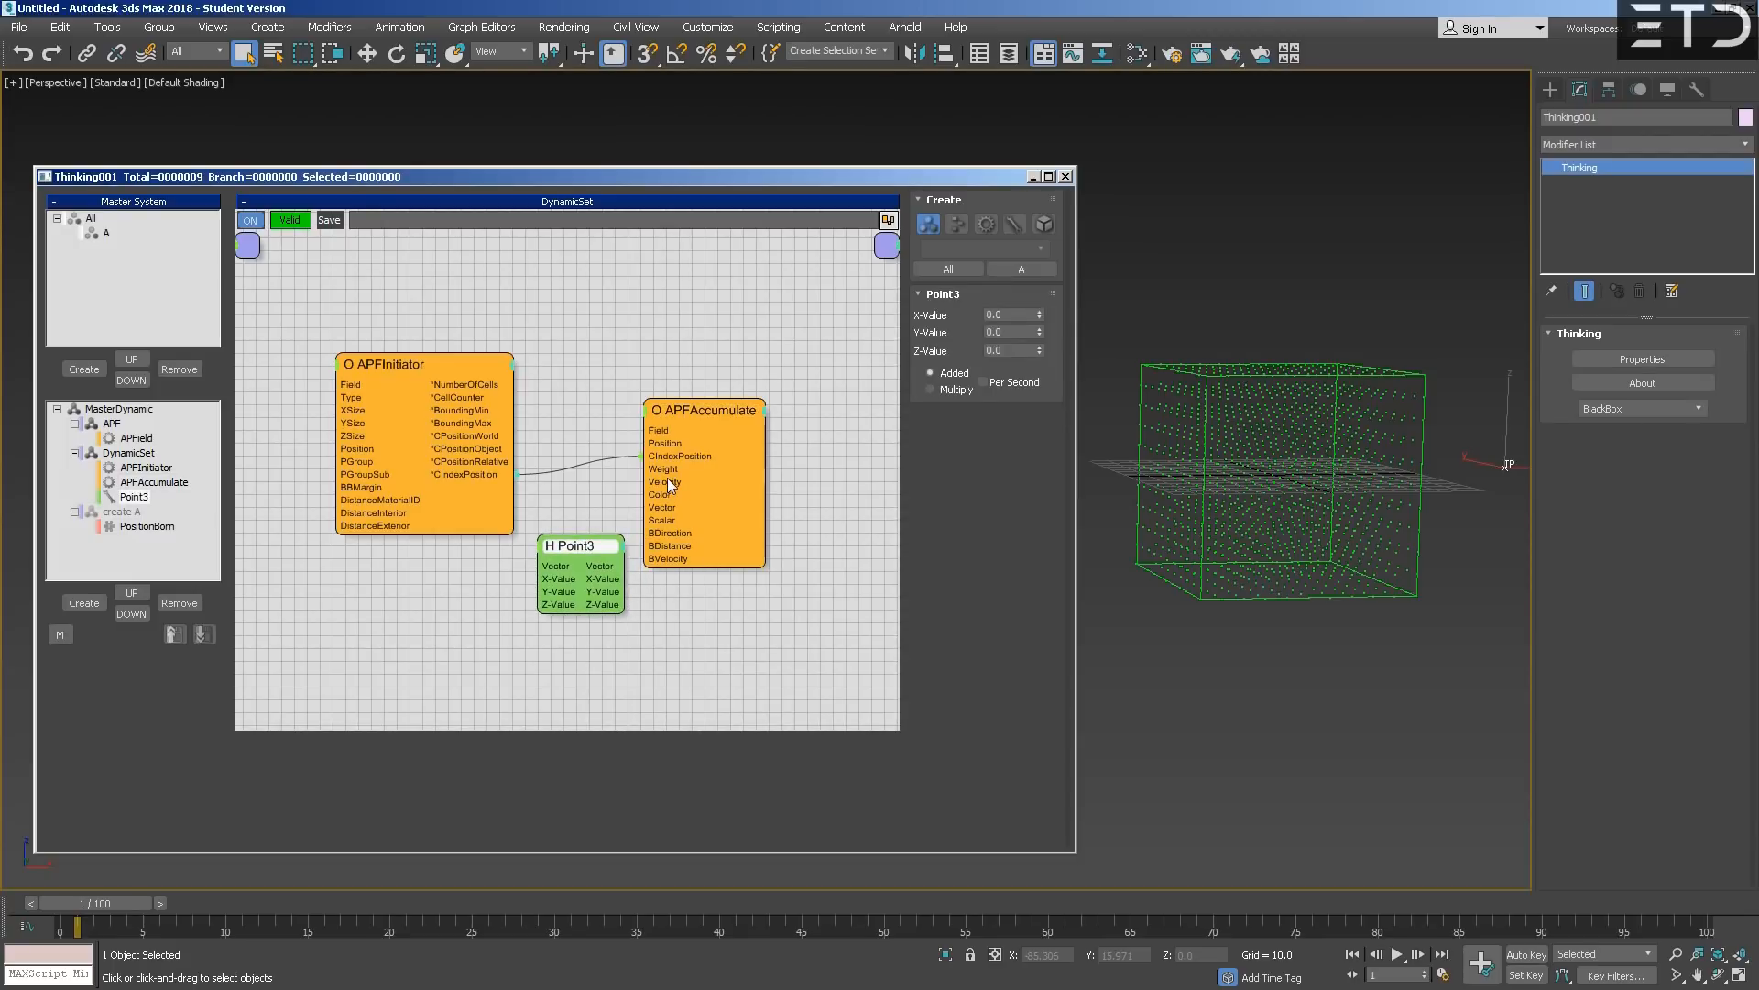
- Wire the Point3's Vector output to the APFAccumulate's Velocity input and set the Point3's X-Value to 10
drag(666, 480, 590, 551)
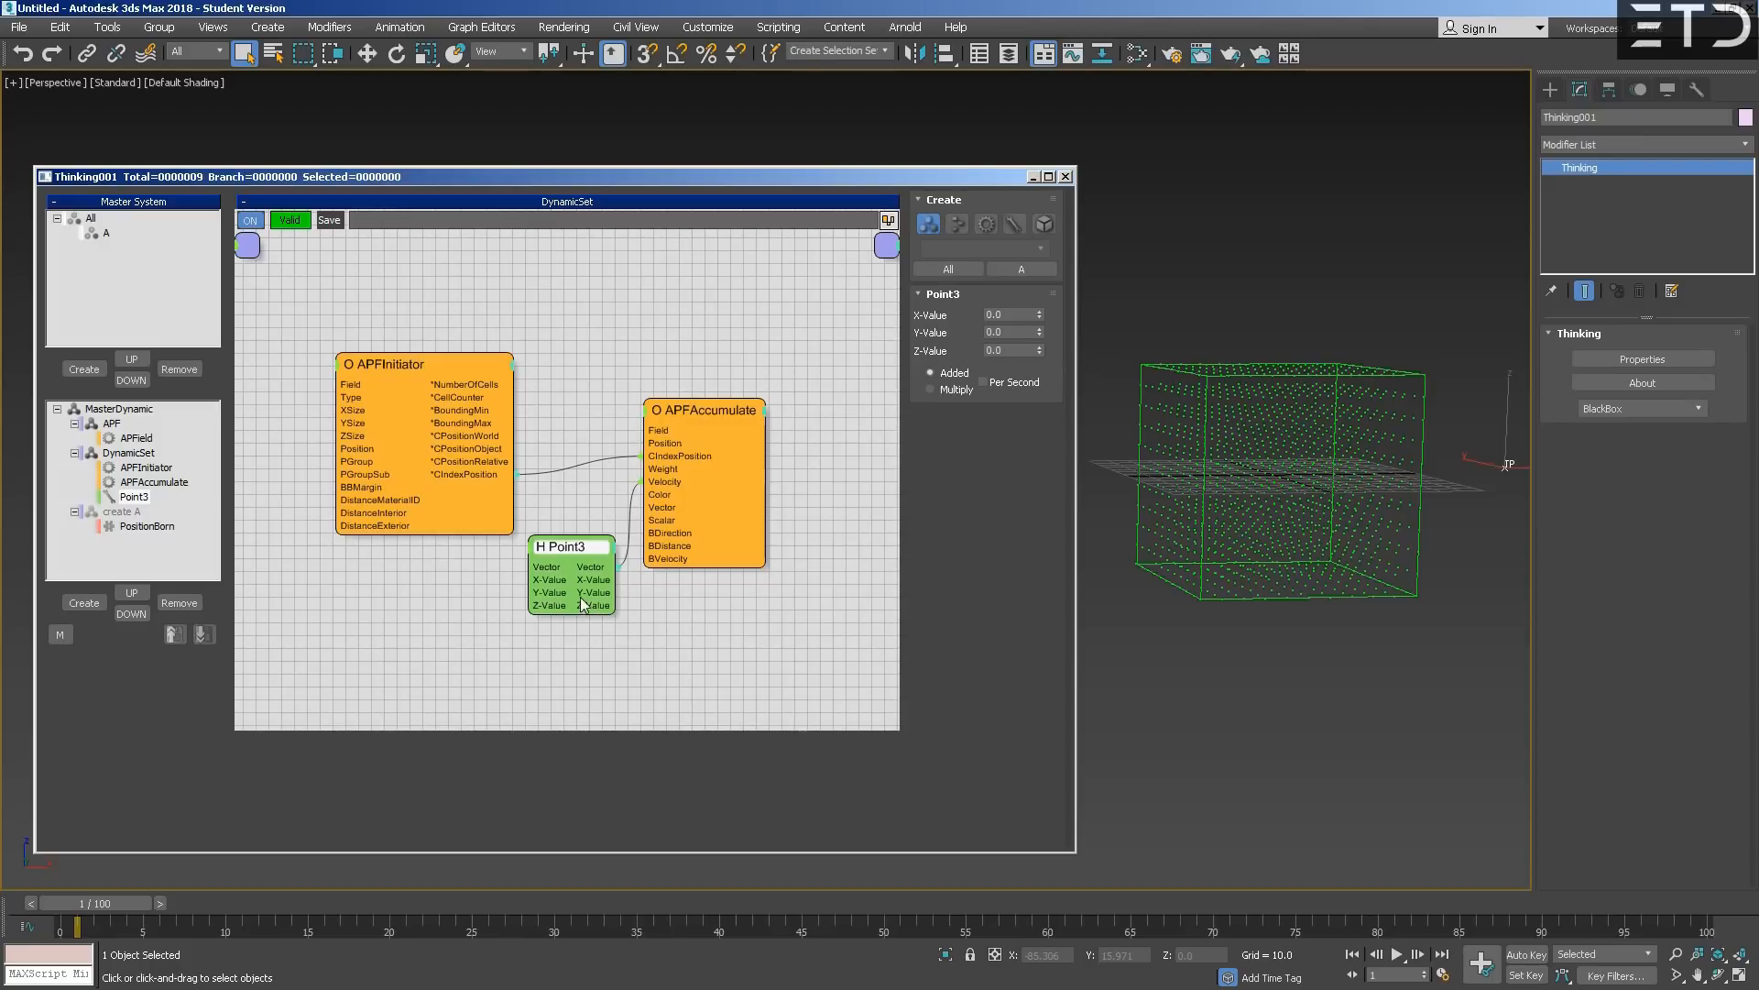
drag(588, 545, 570, 560)
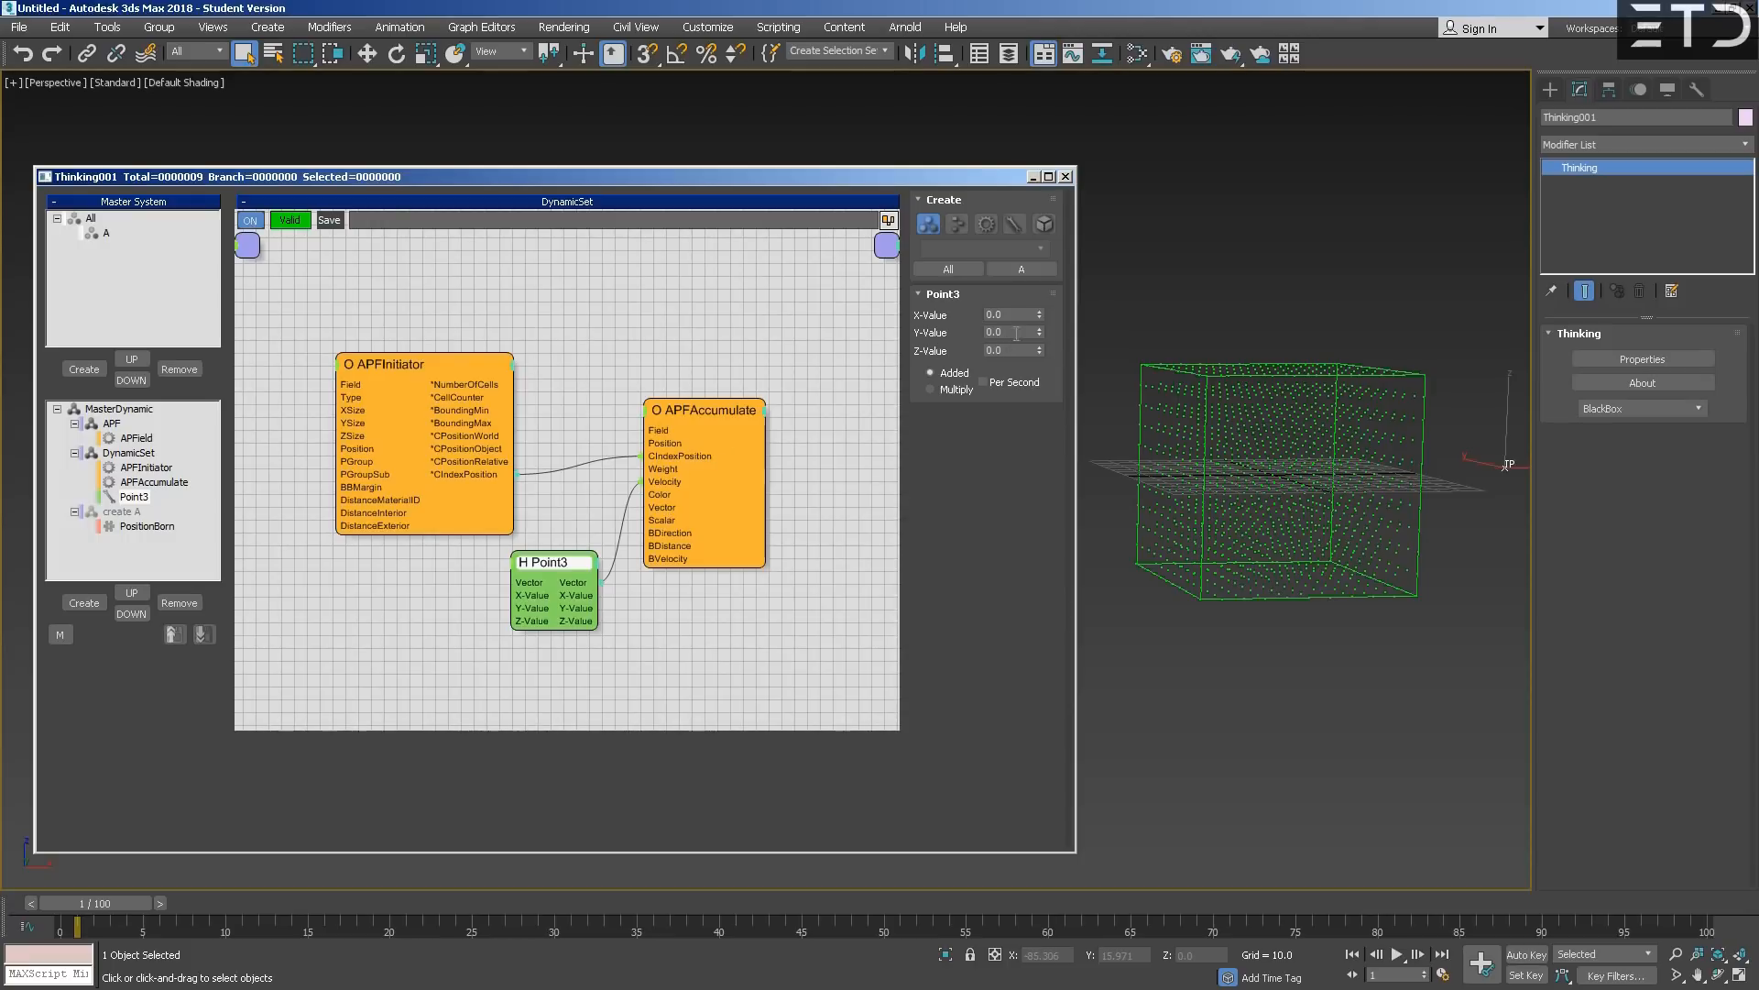
double_click(1015, 316)
text(1)
click(1354, 471)
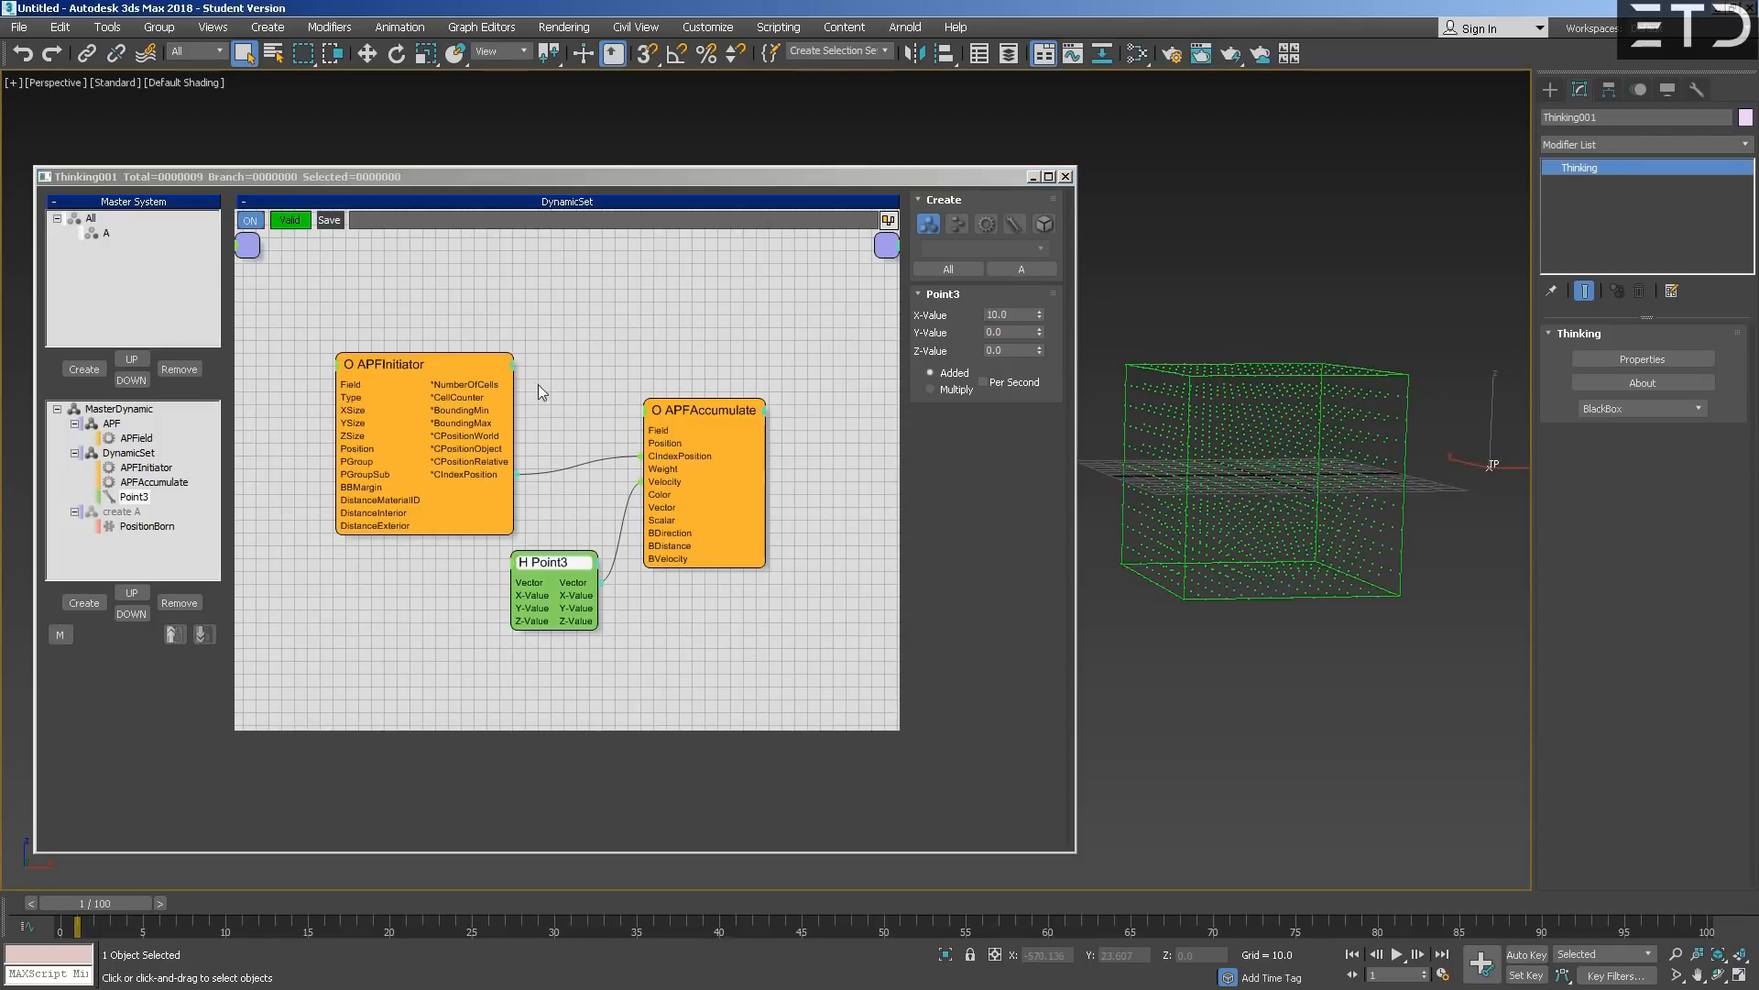
- Set the field's Show mode to Average from the APFAccumulate's settings and inspect the cells up close
click(694, 409)
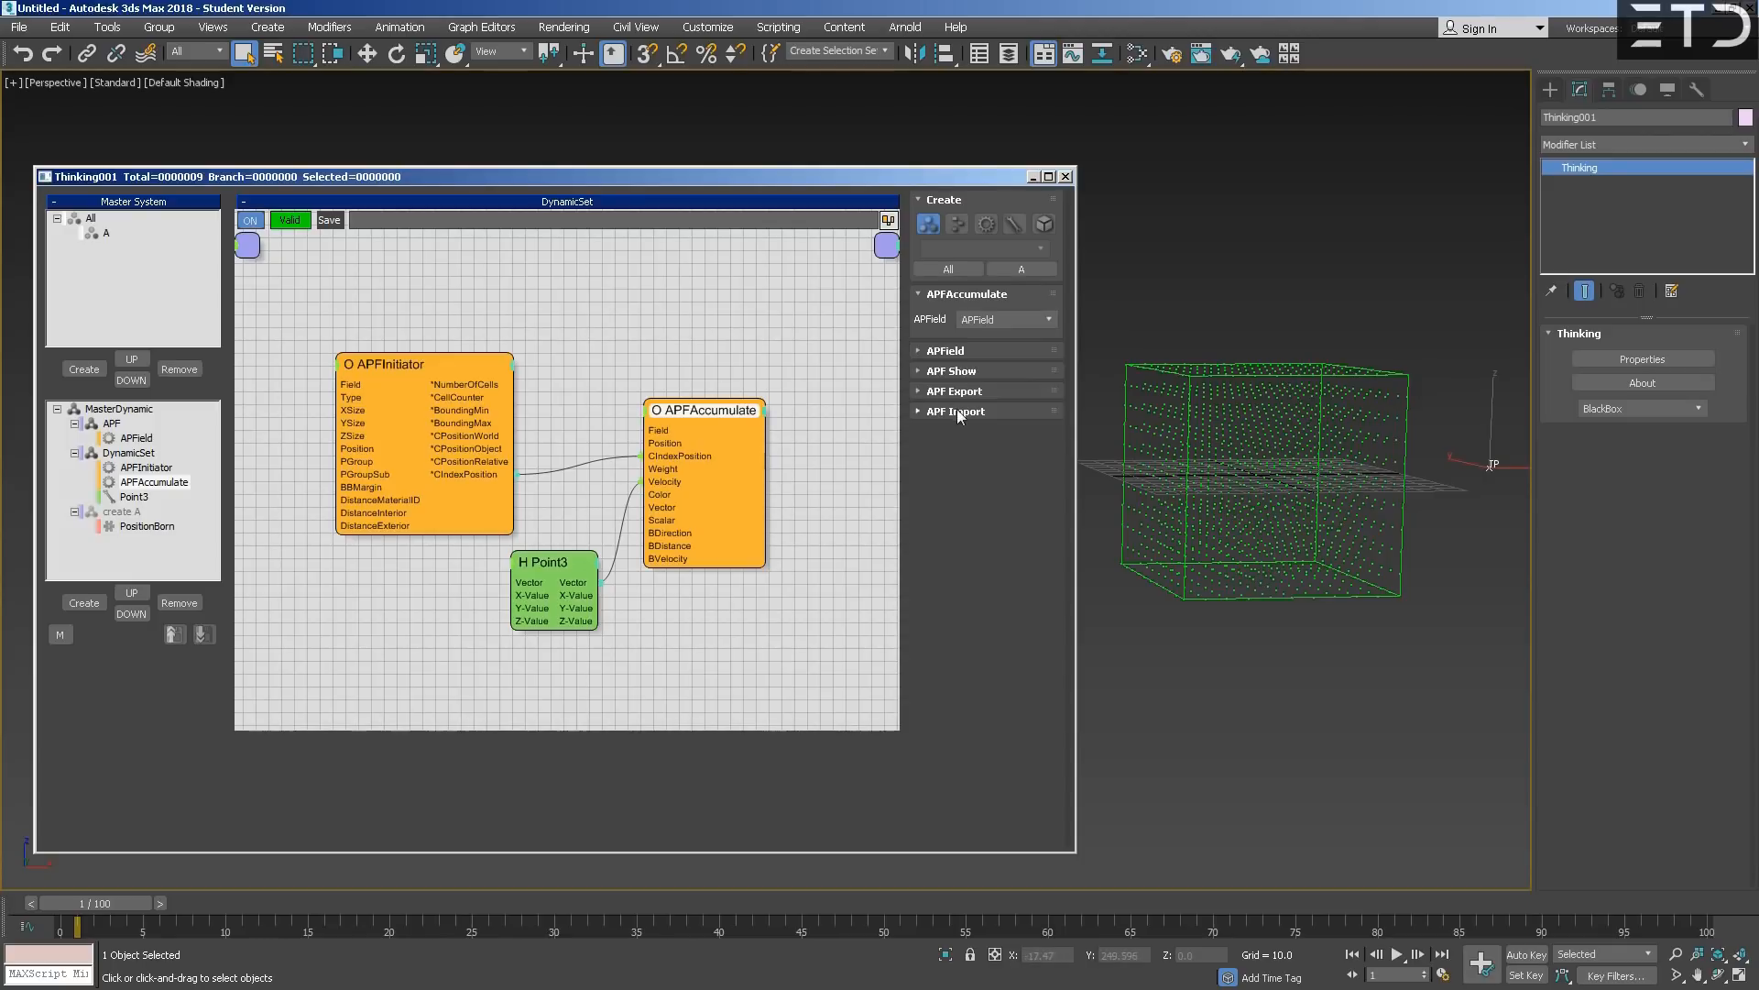
drag(710, 410, 718, 413)
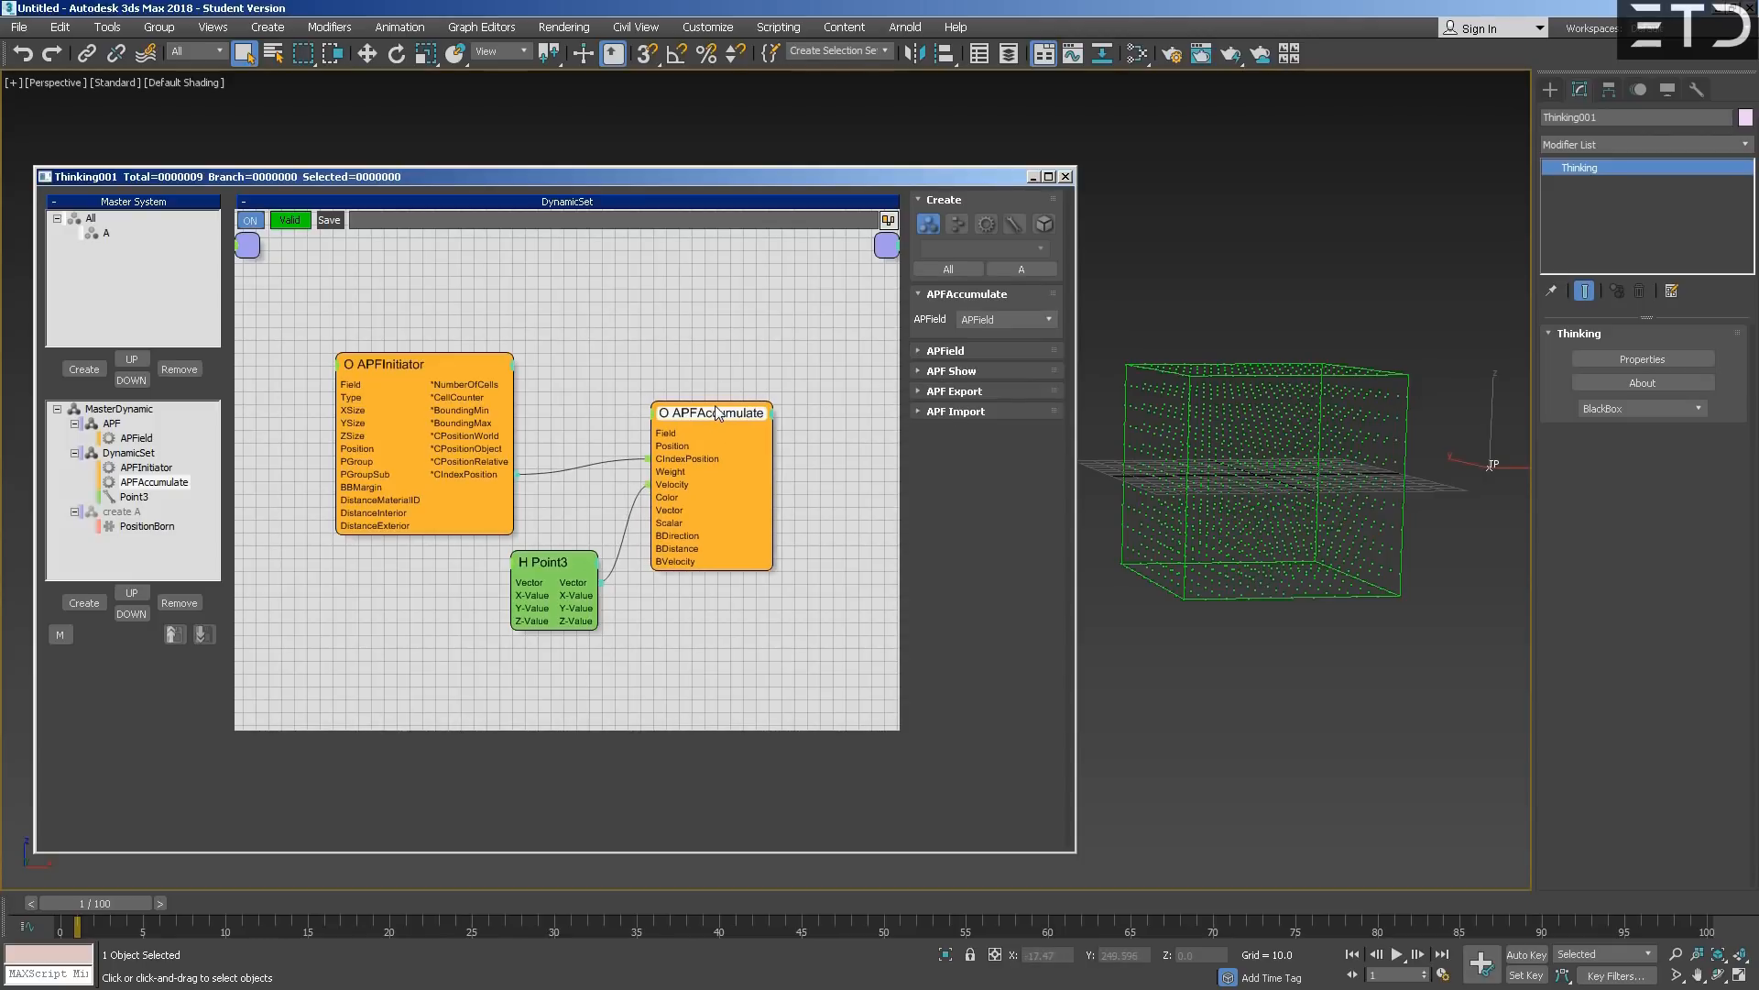
click(972, 373)
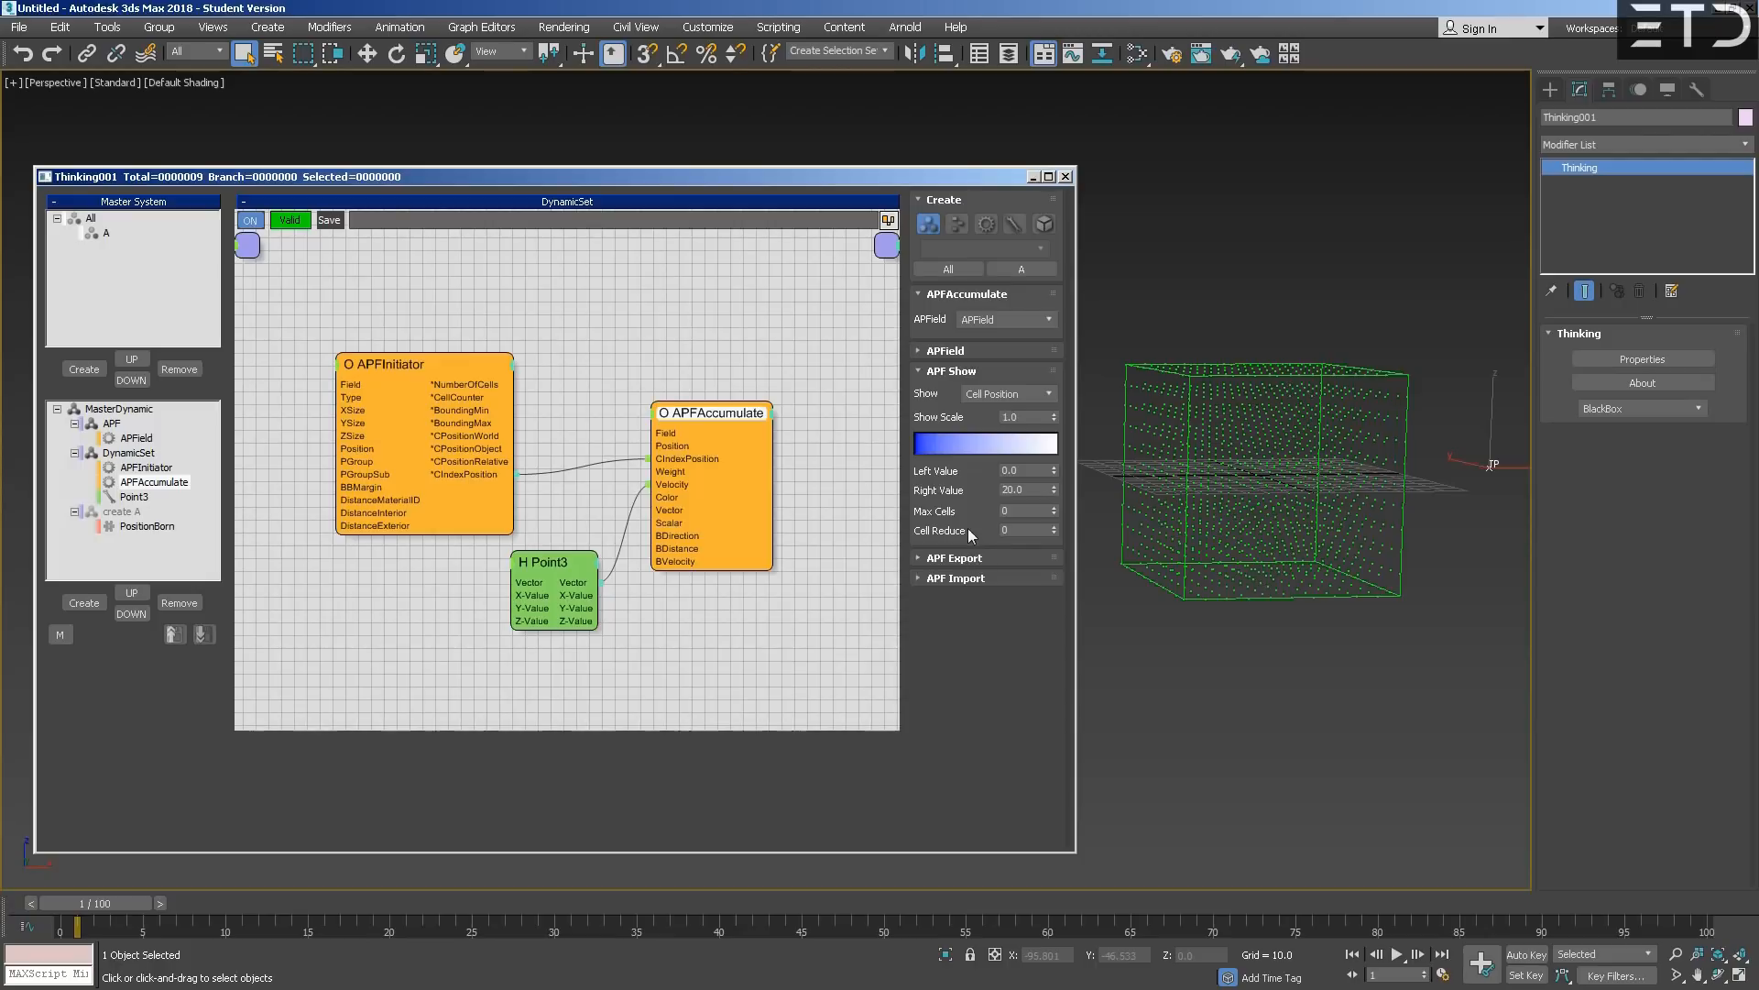
click(1025, 394)
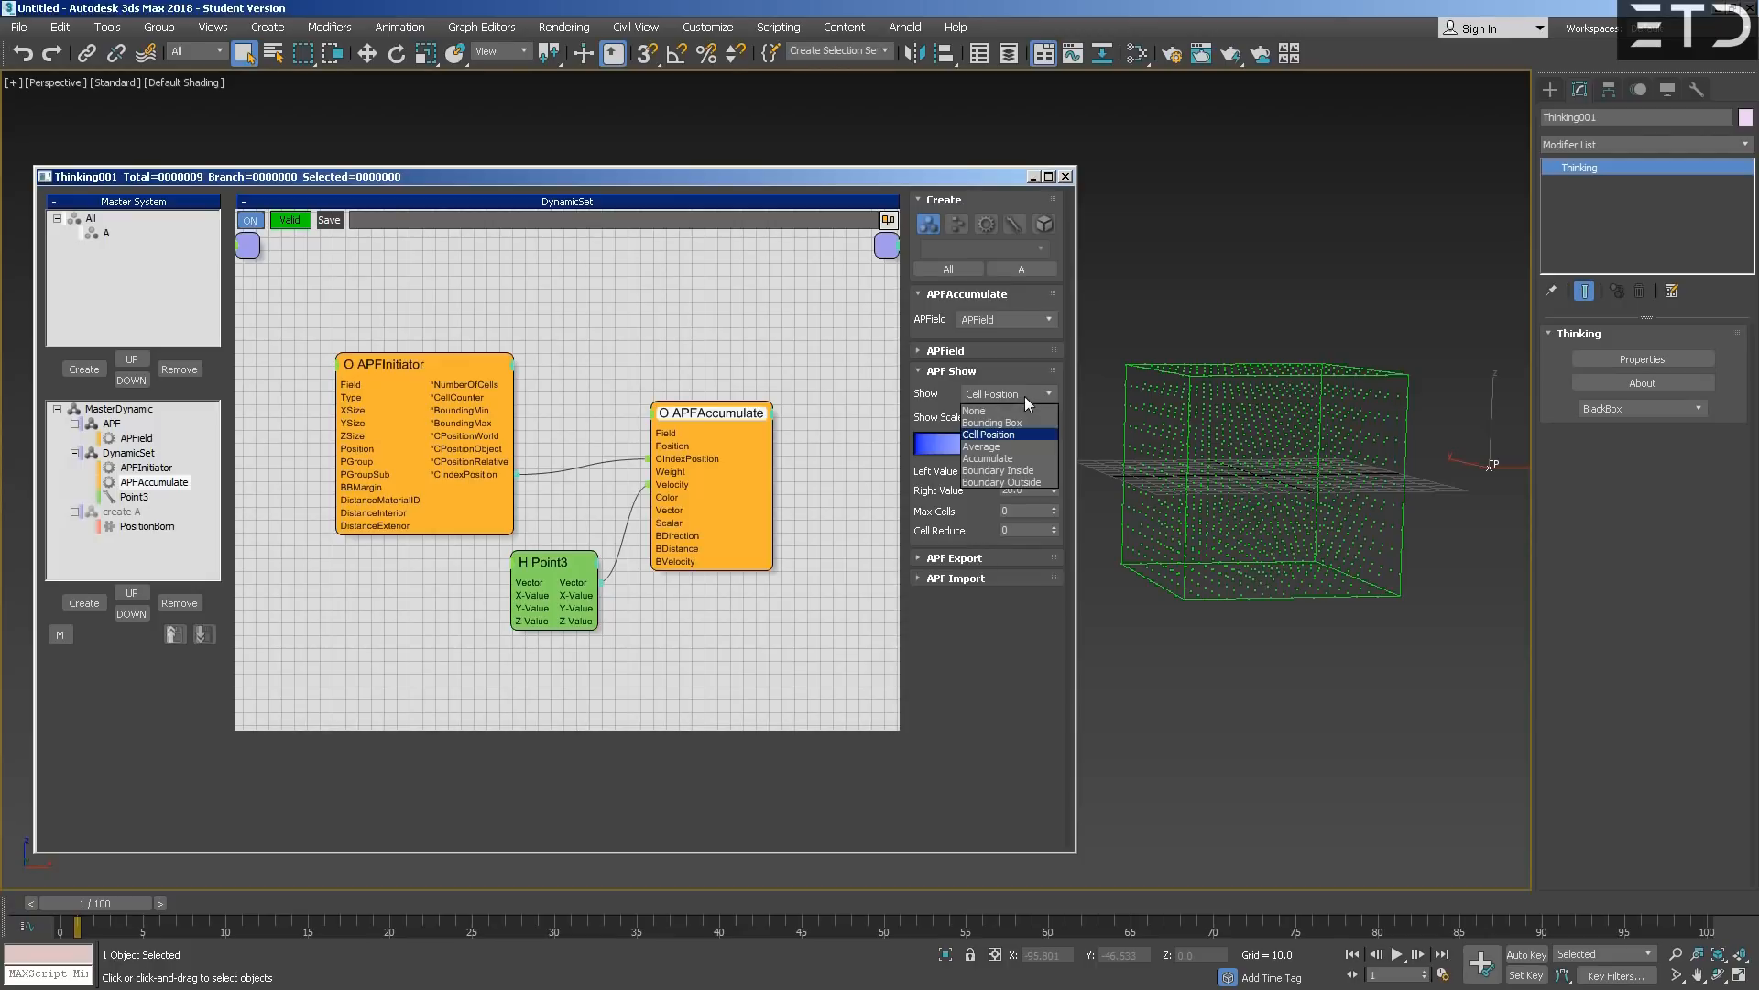
click(1023, 447)
scroll(1241, 437, up, 5)
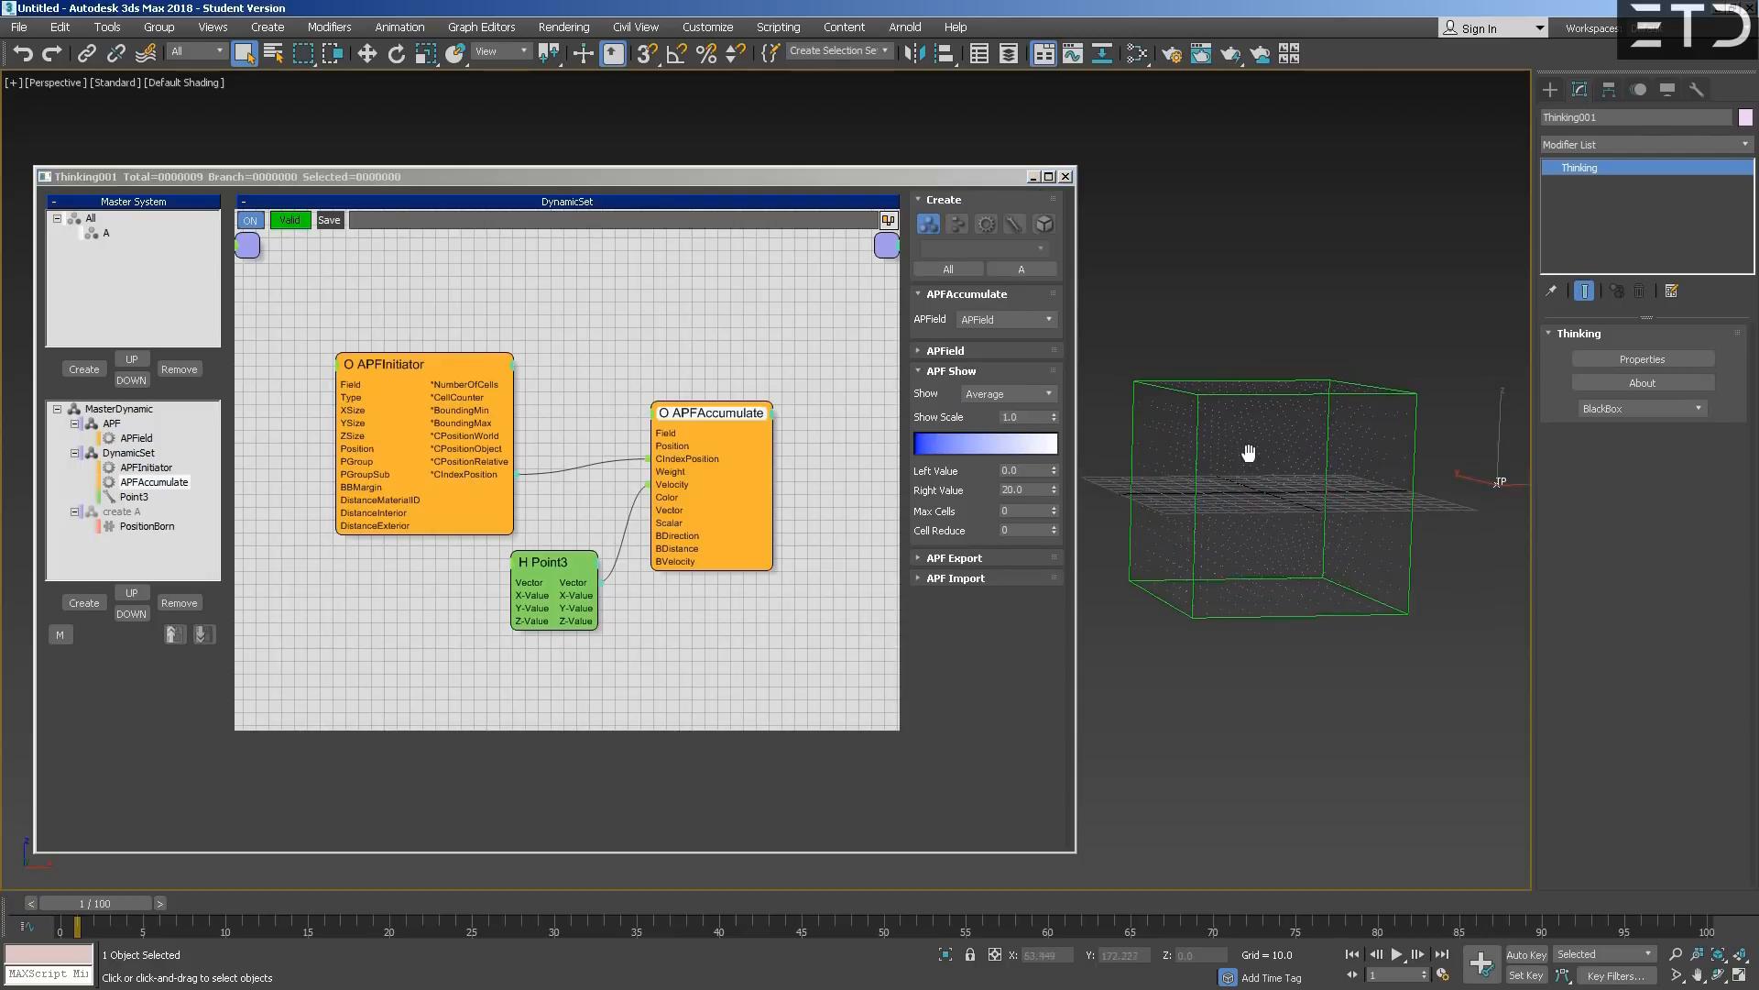
scroll(1248, 458, up, 2)
scroll(1215, 481, down, 2)
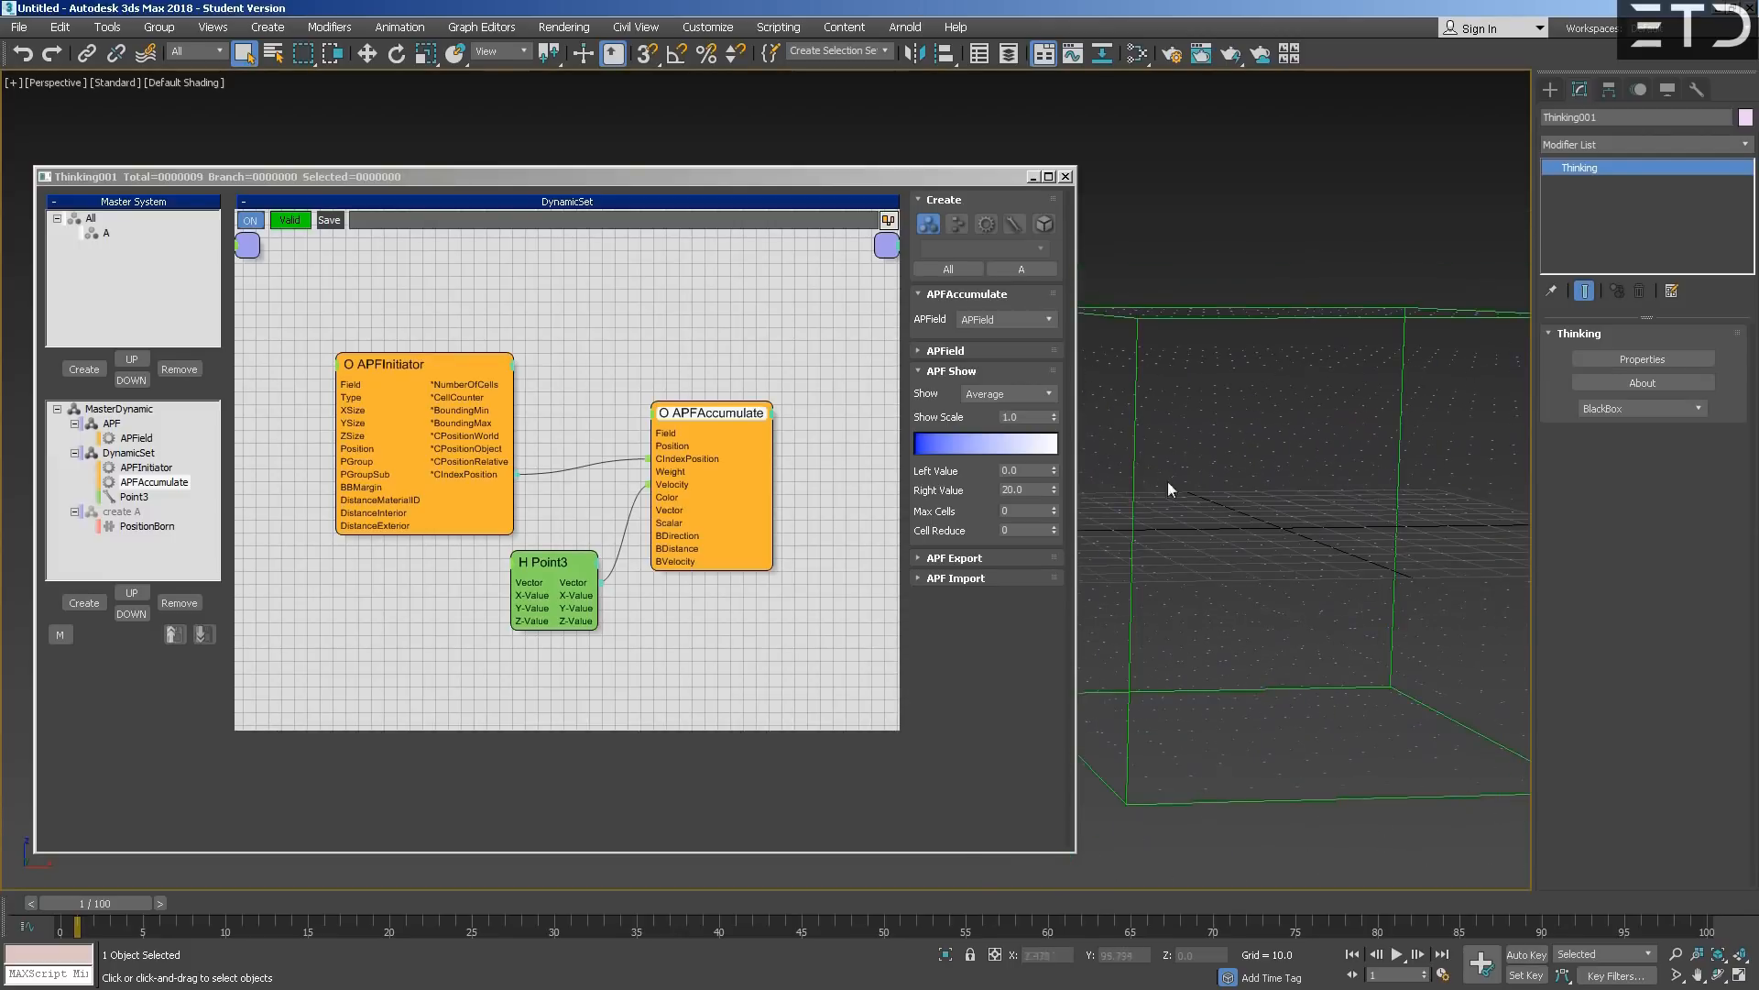
- Set the field's Show Scale to 20 and frame the velocity lines in the viewport
click(1027, 418)
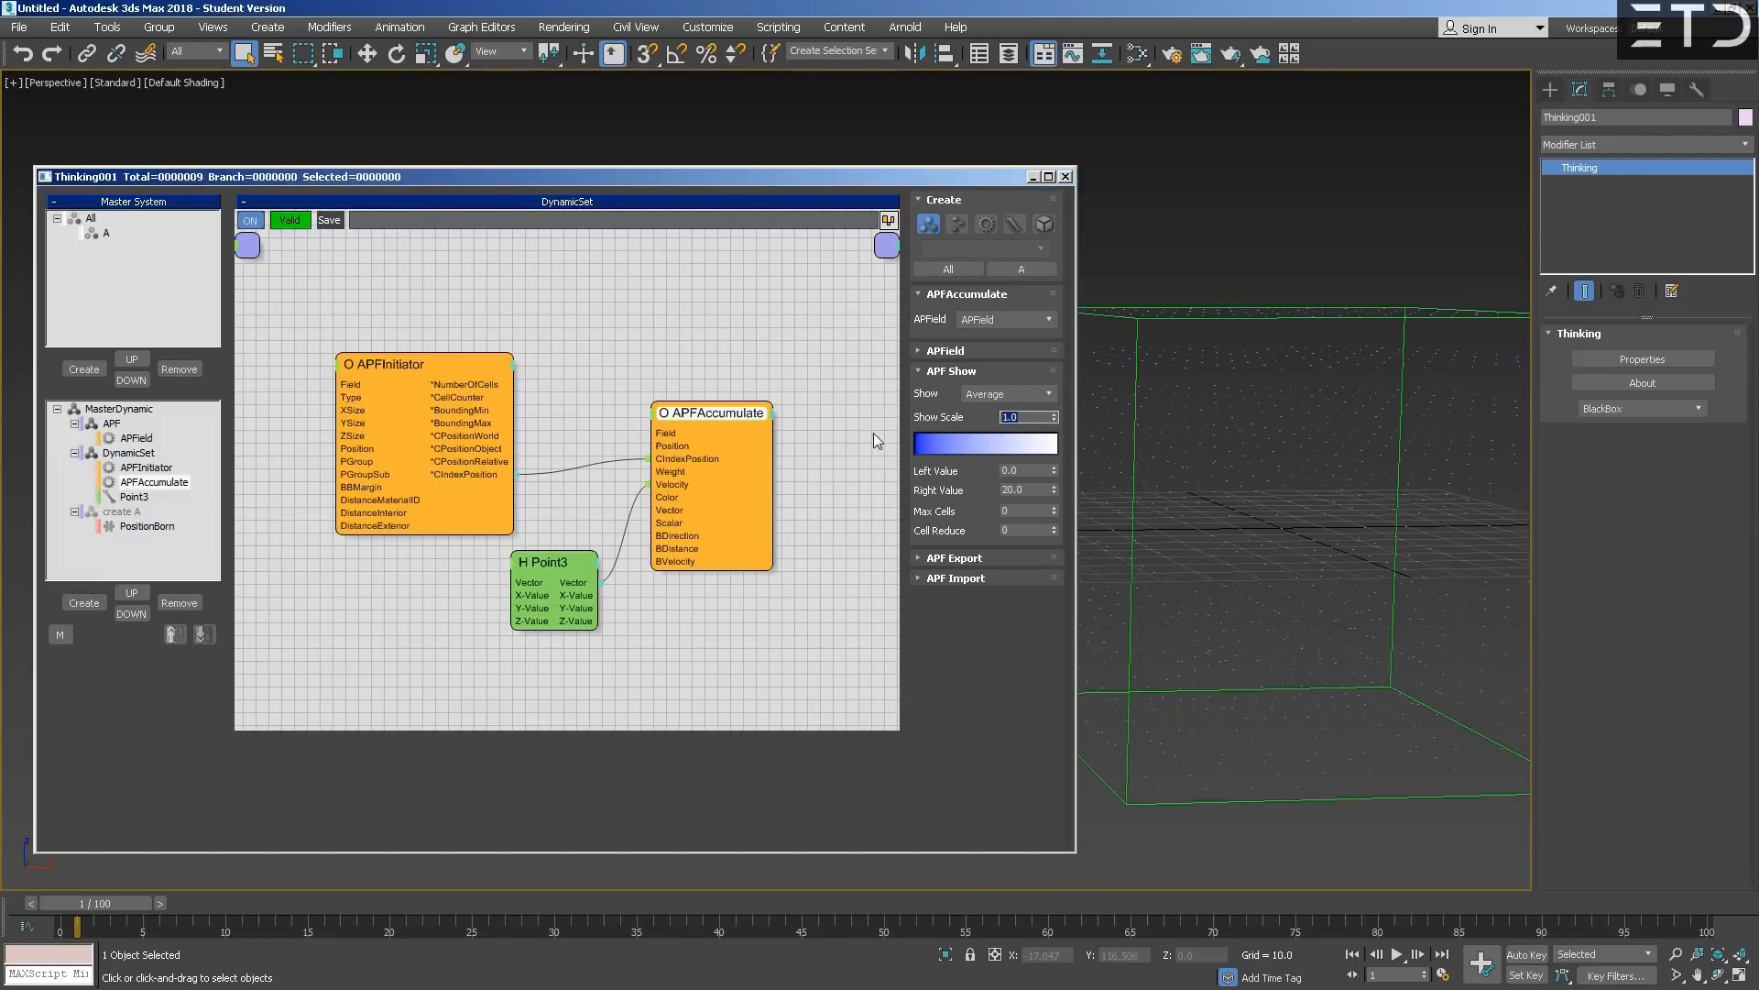
text(3)
text(0)
key(Return)
text(20)
key(Return)
middle_drag(1358, 465, 1337, 498)
scroll(1328, 466, down, 2)
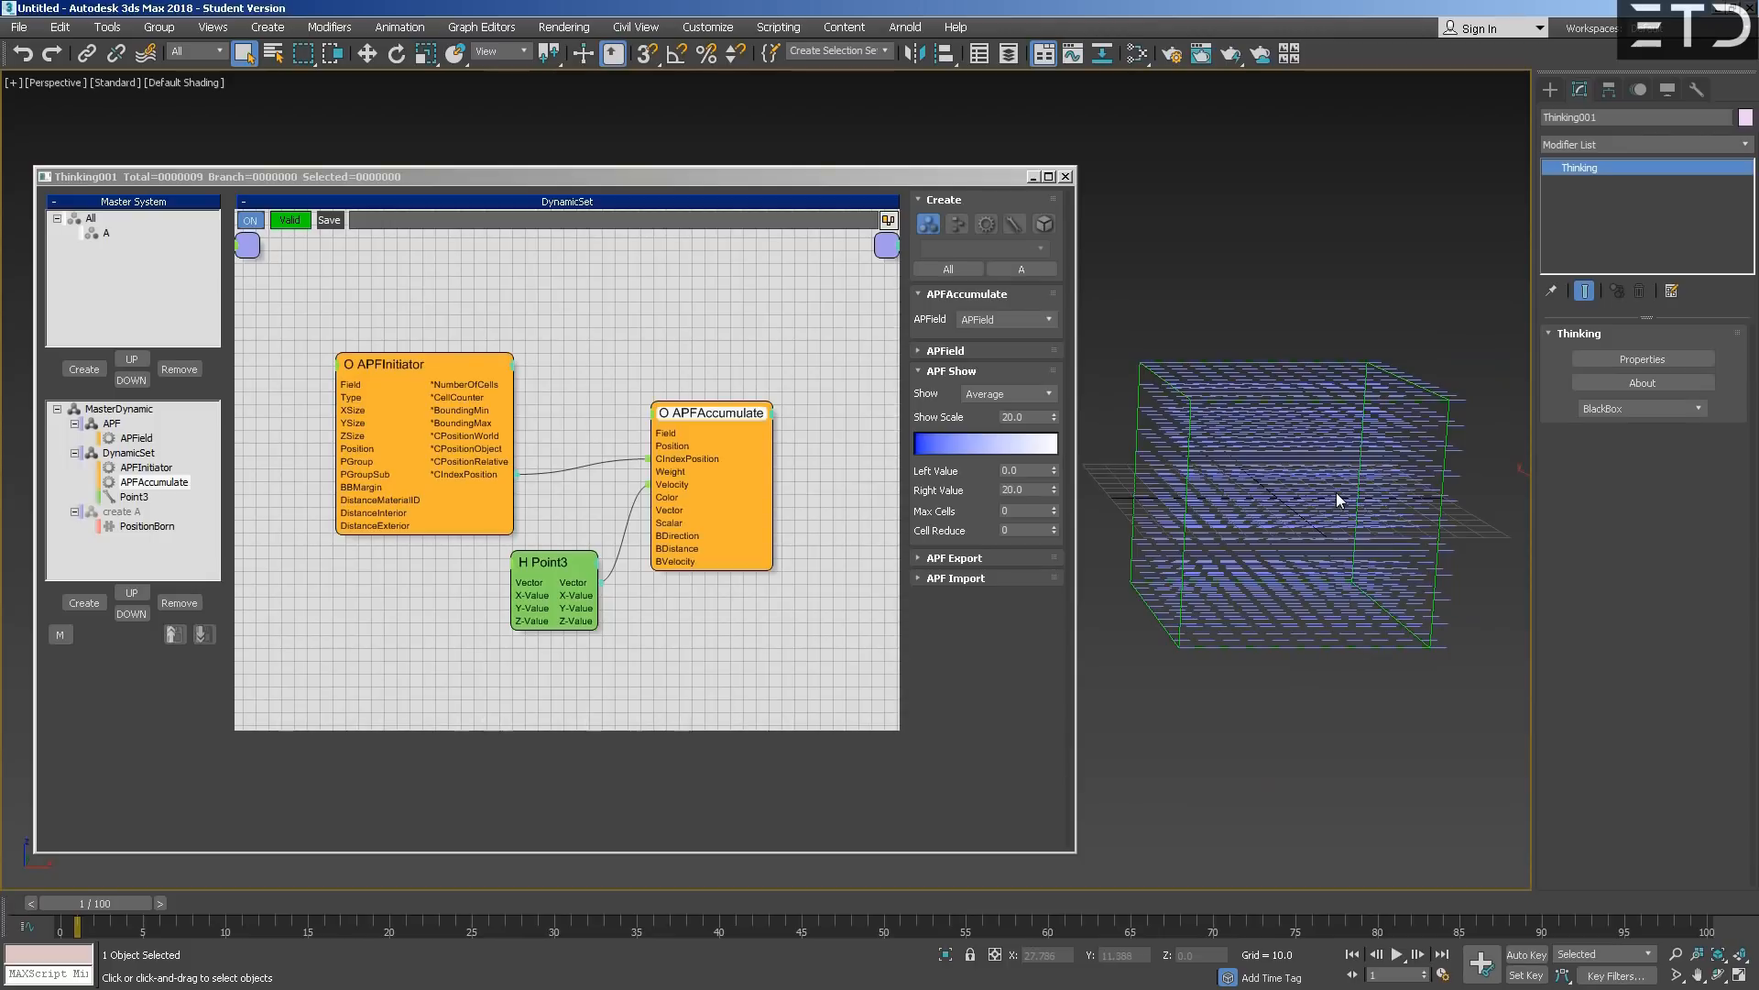
- Turn on the create A dynamic set, set its PositionBorn Speed to 0, and return to frame 0
click(122, 514)
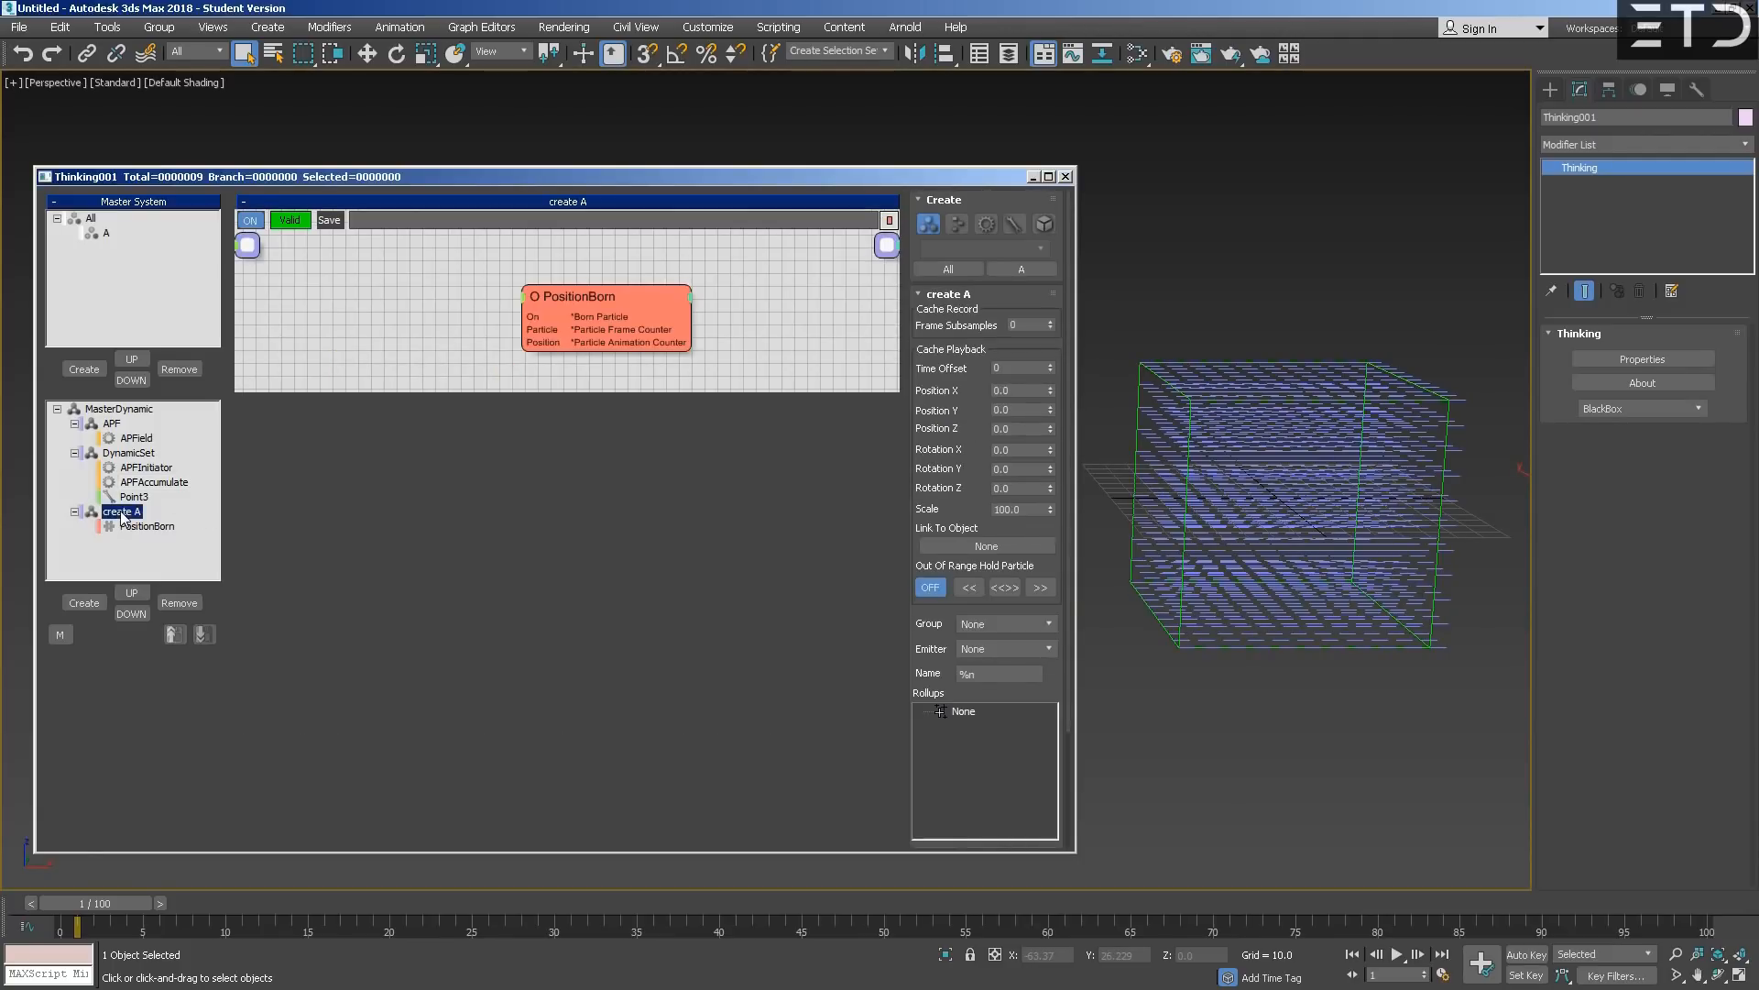
drag(64, 906, 407, 903)
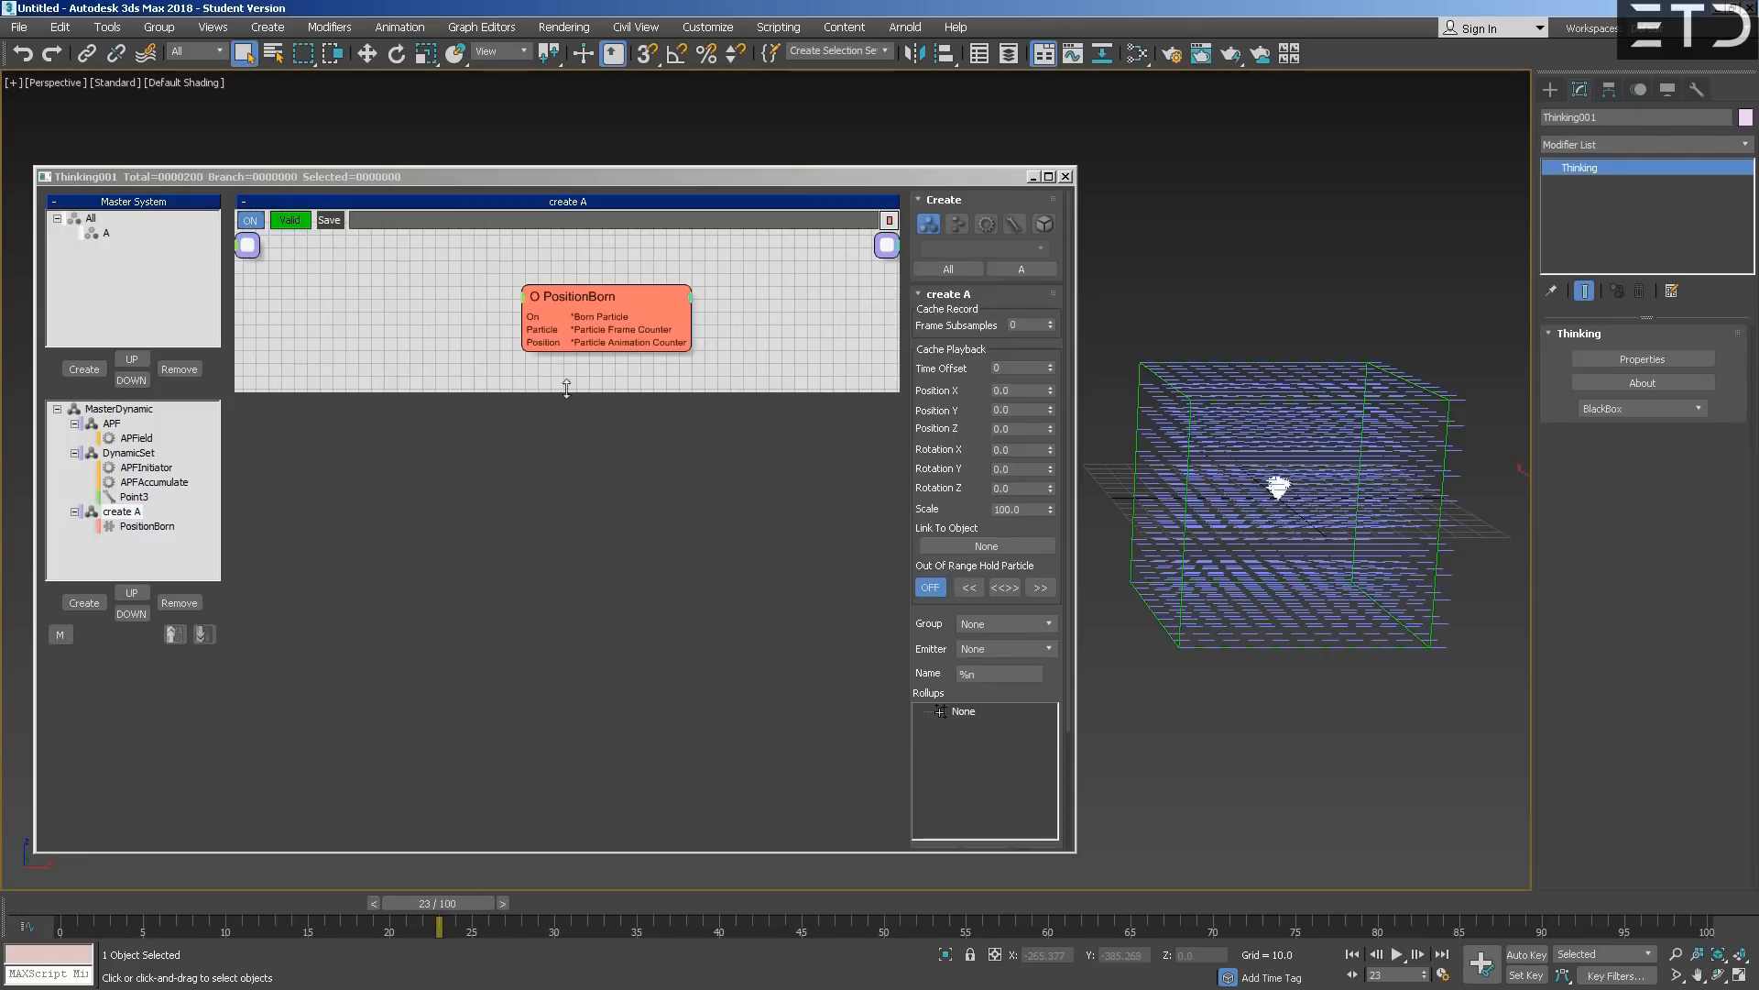
click(597, 305)
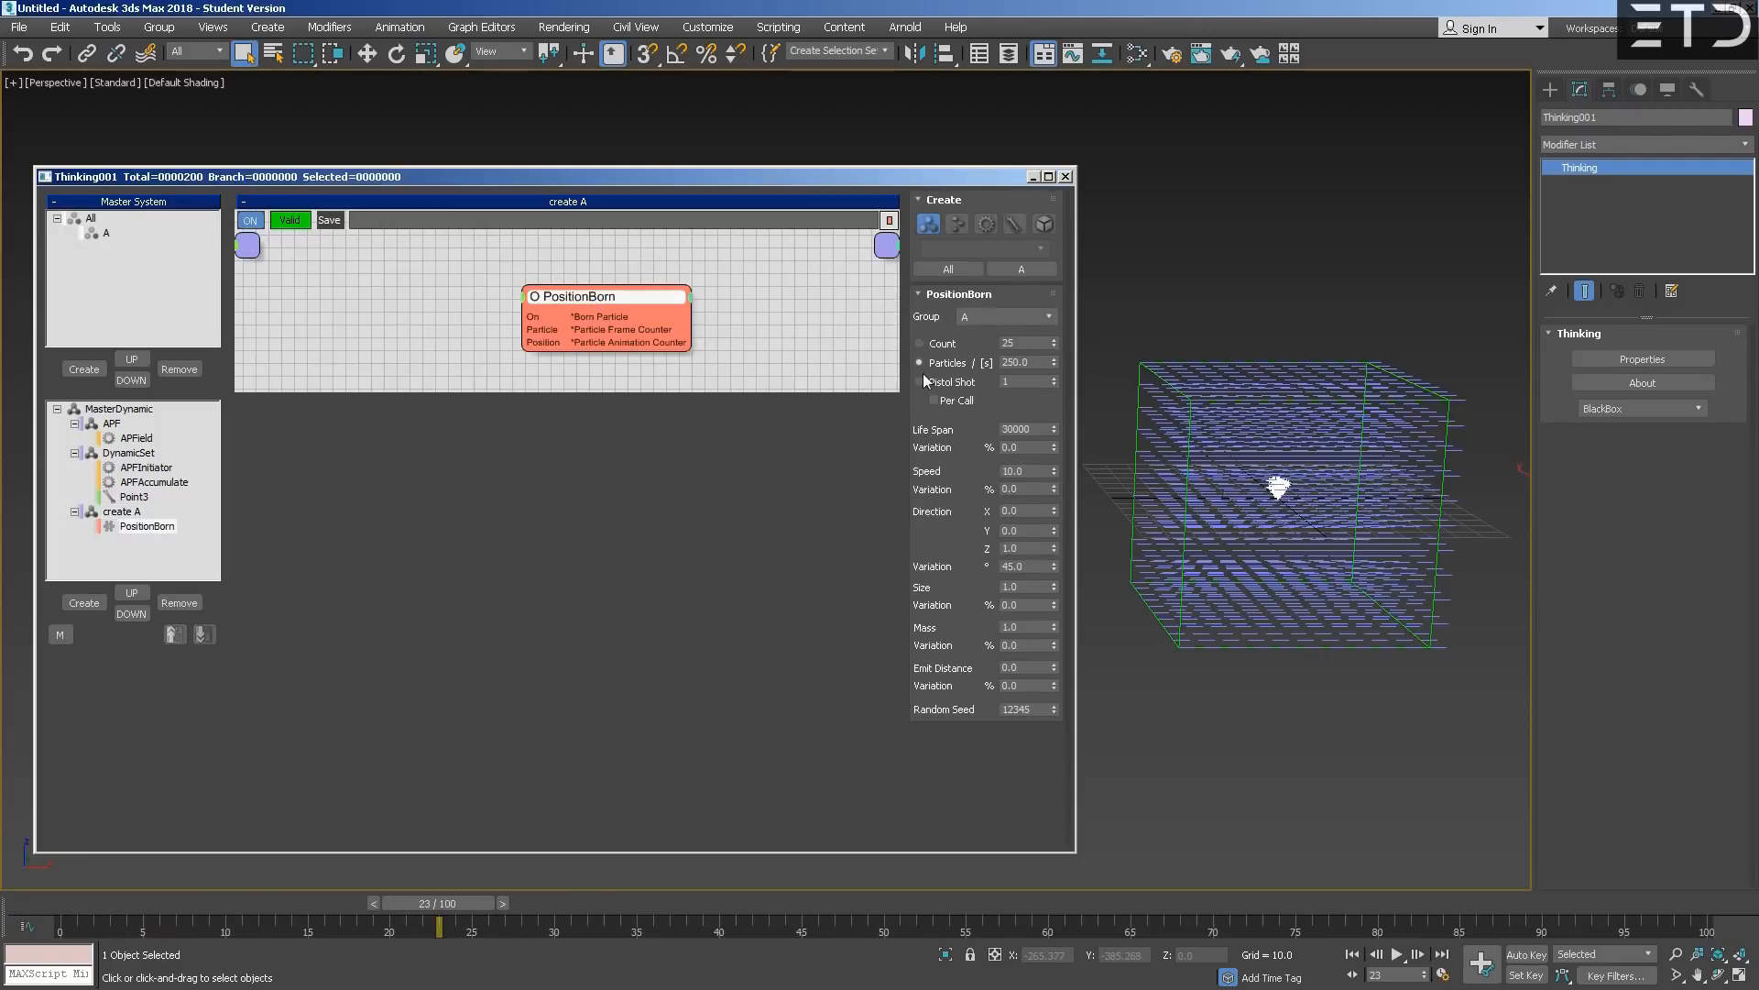
right_click(1054, 471)
middle_drag(1236, 493, 1268, 486)
mouse_move(53, 901)
mouse_down()
mouse_move(157, 909)
mouse_move(20, 904)
mouse_up()
key(q)
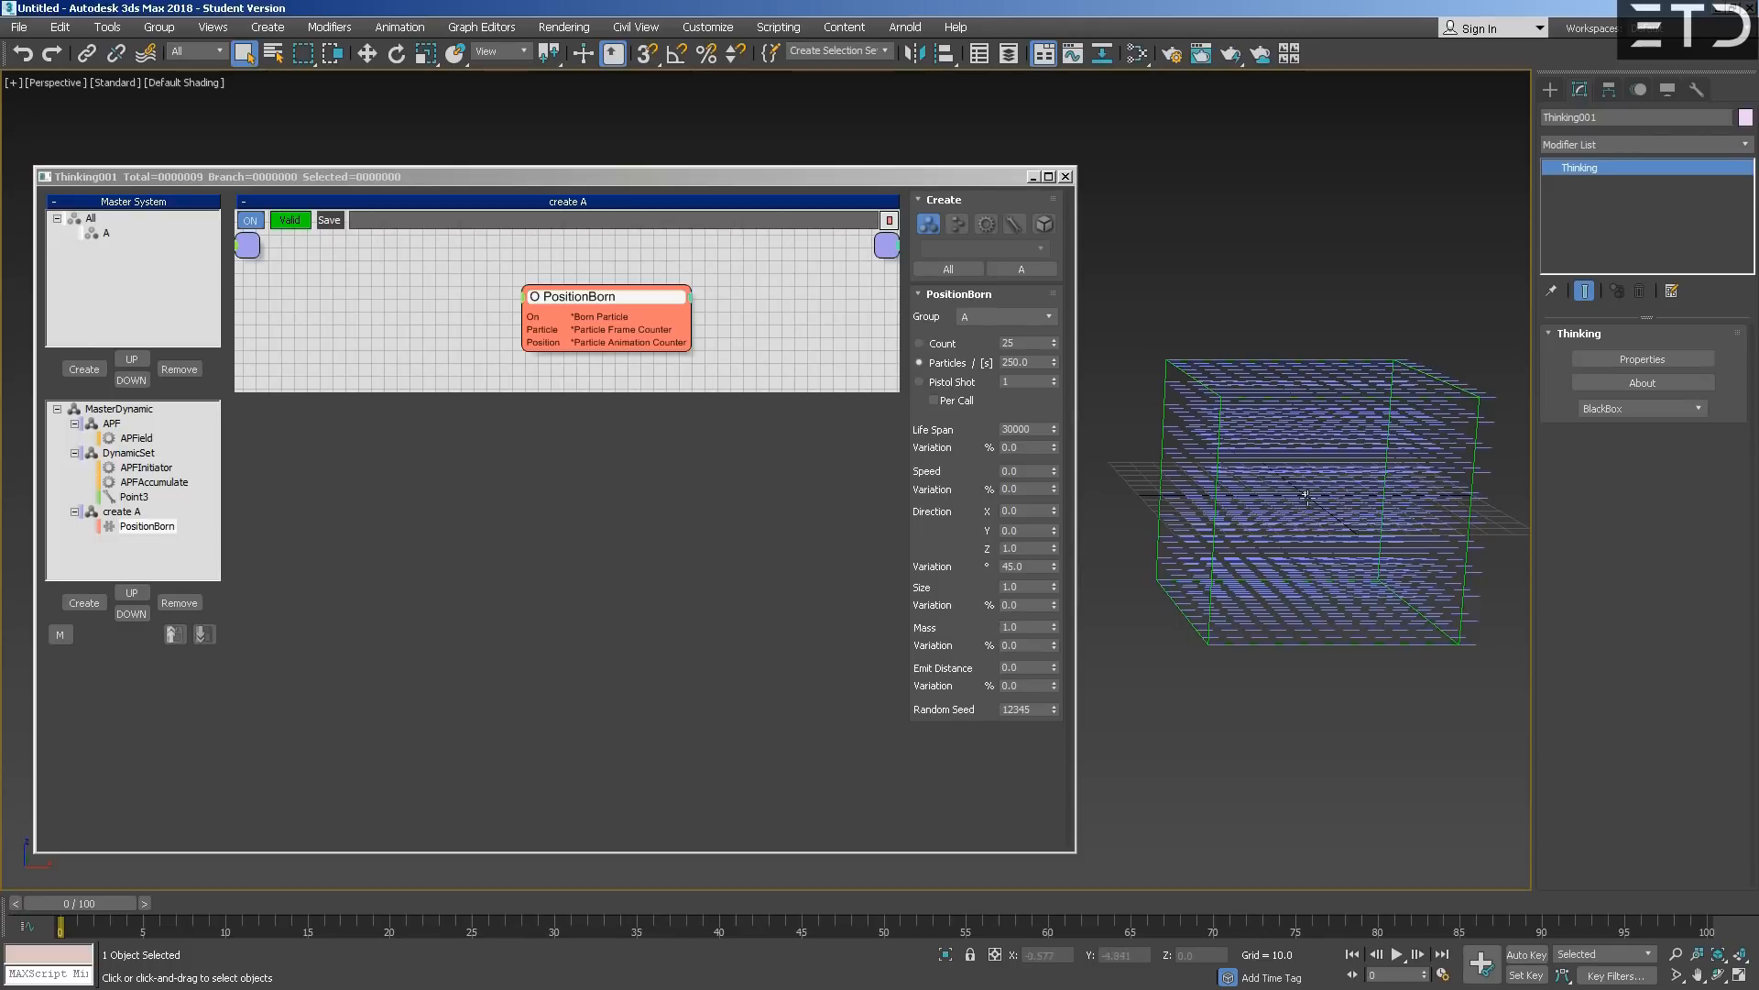
- Set PositionBorn's Emit Distance to 20 with 100% variation and its direction Variation to 180, and scrub the timeline to frame 21
click(1046, 663)
text(20.0)
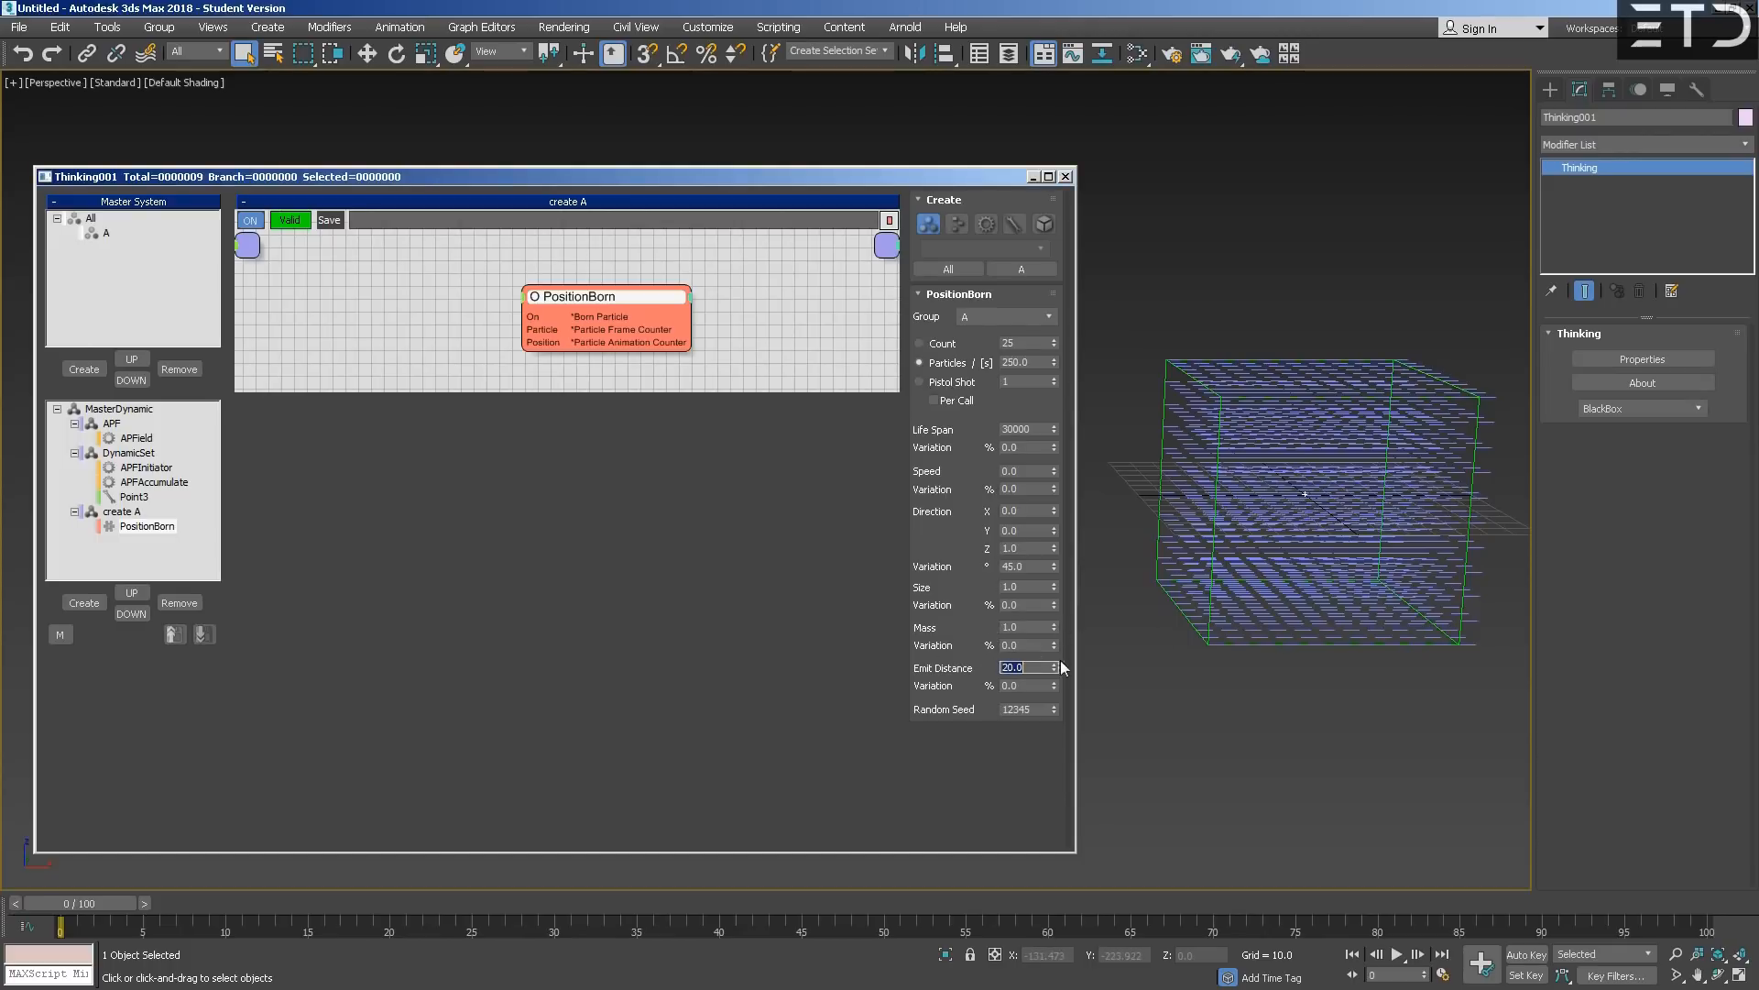
text(00)
key(Return)
double_click(1037, 566)
text(180)
key(Return)
drag(62, 904, 329, 903)
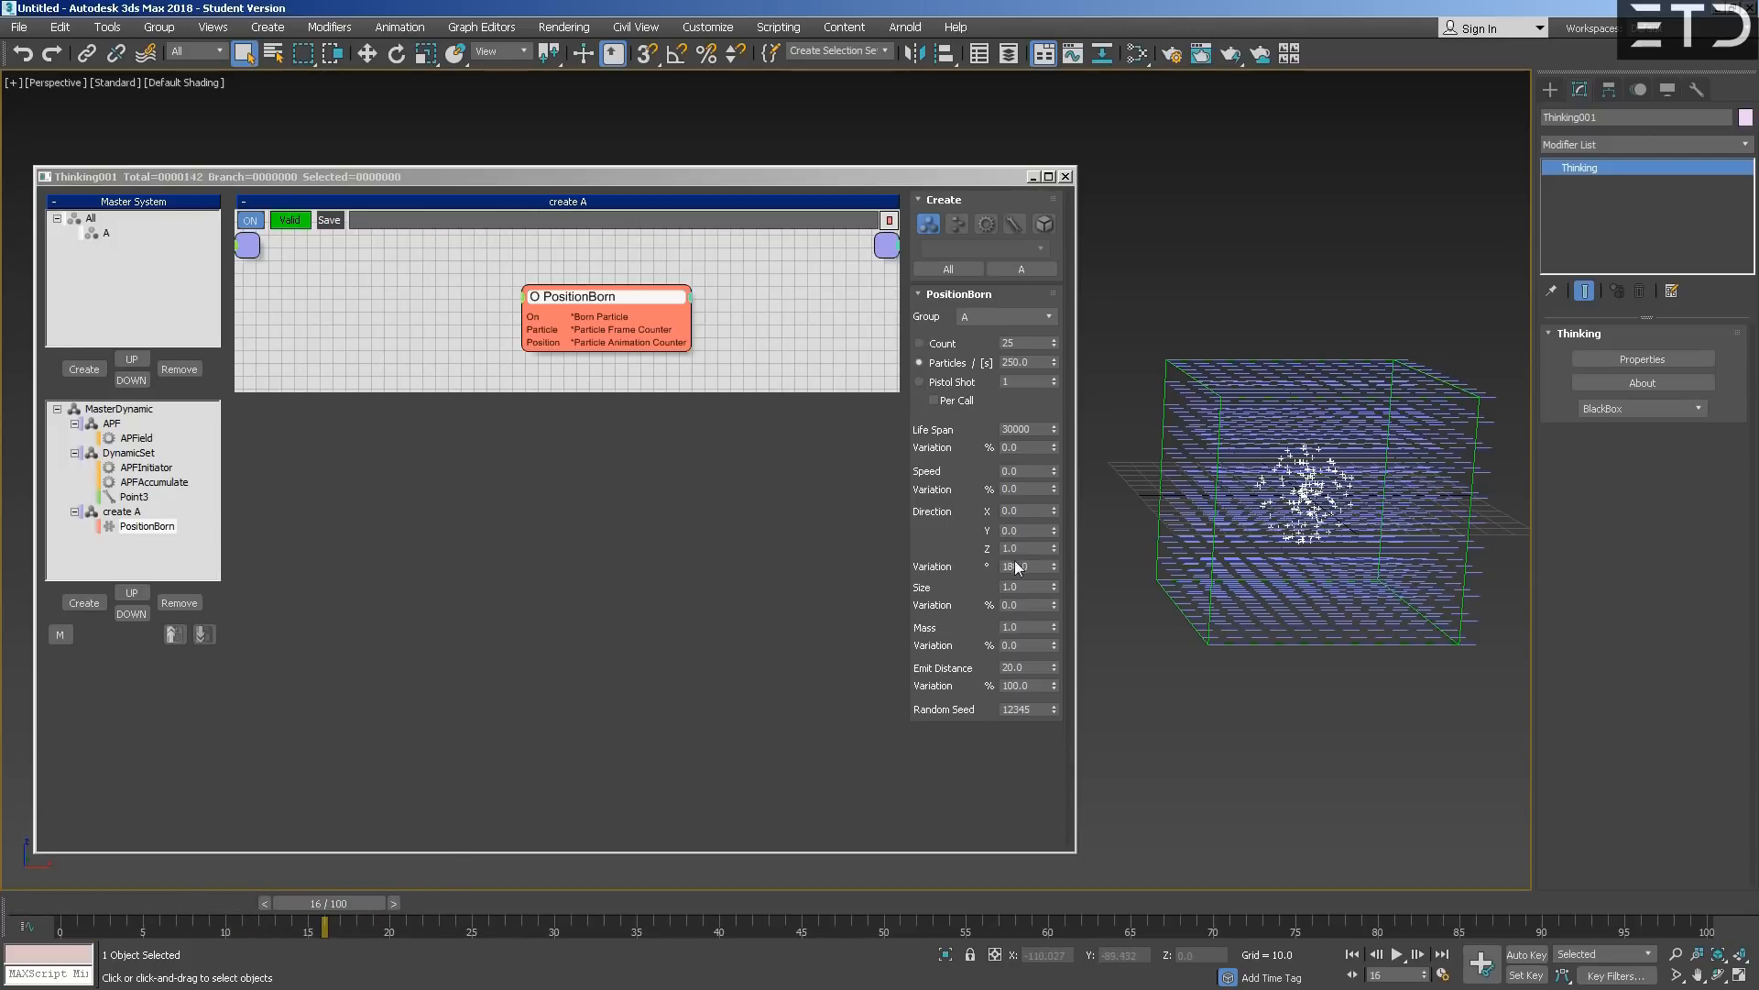
drag(130, 907, 406, 887)
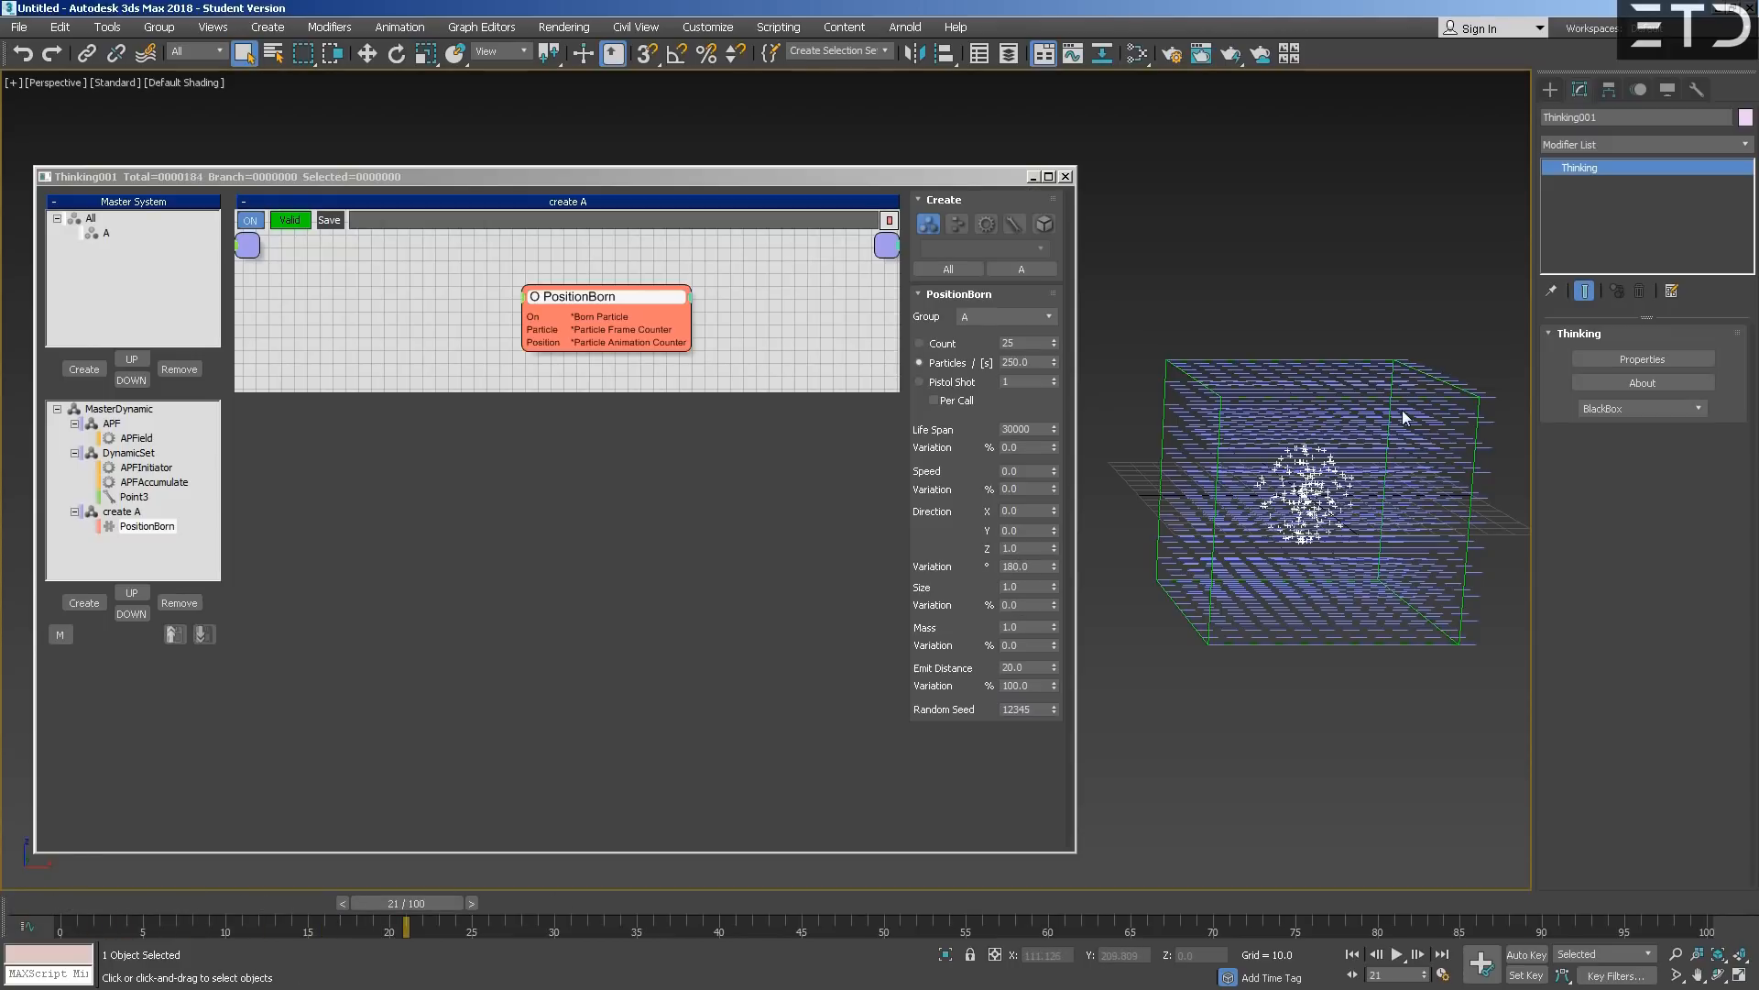
- Create a new dynamic set under MasterDynamic, add an APFOutputTo operator to it and enlarge the node area
click(120, 412)
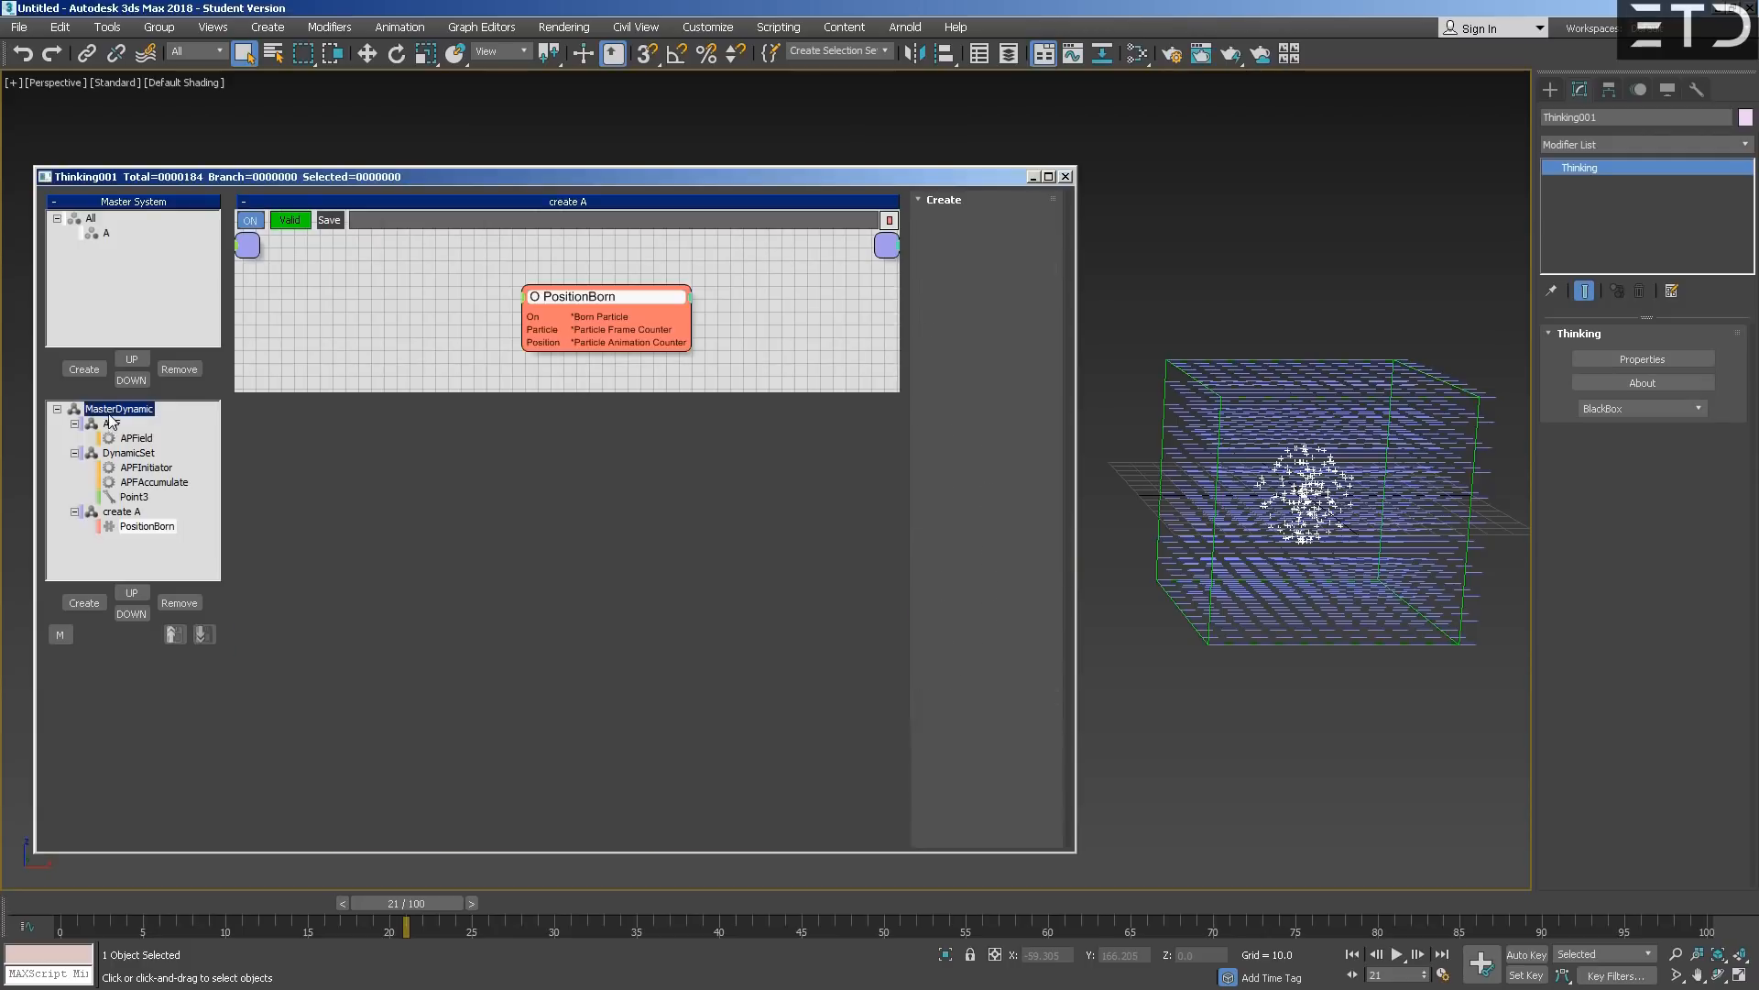
click(93, 608)
click(128, 540)
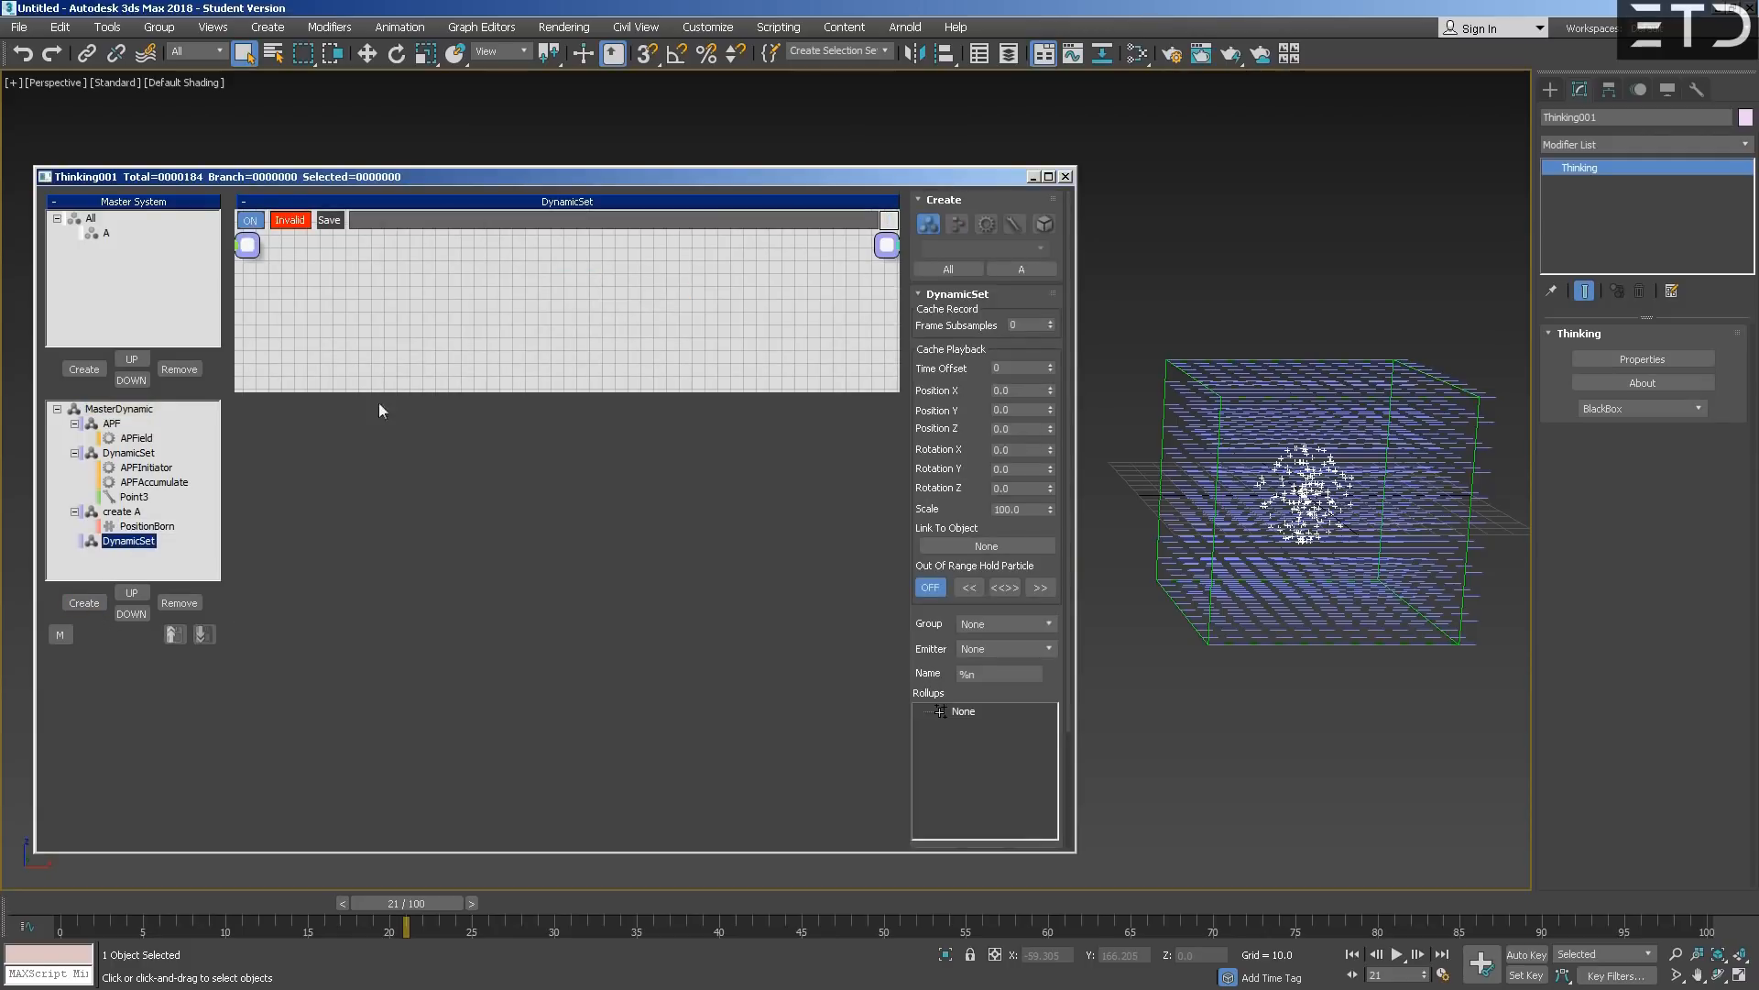
right_click(370, 286)
mouse_move(429, 335)
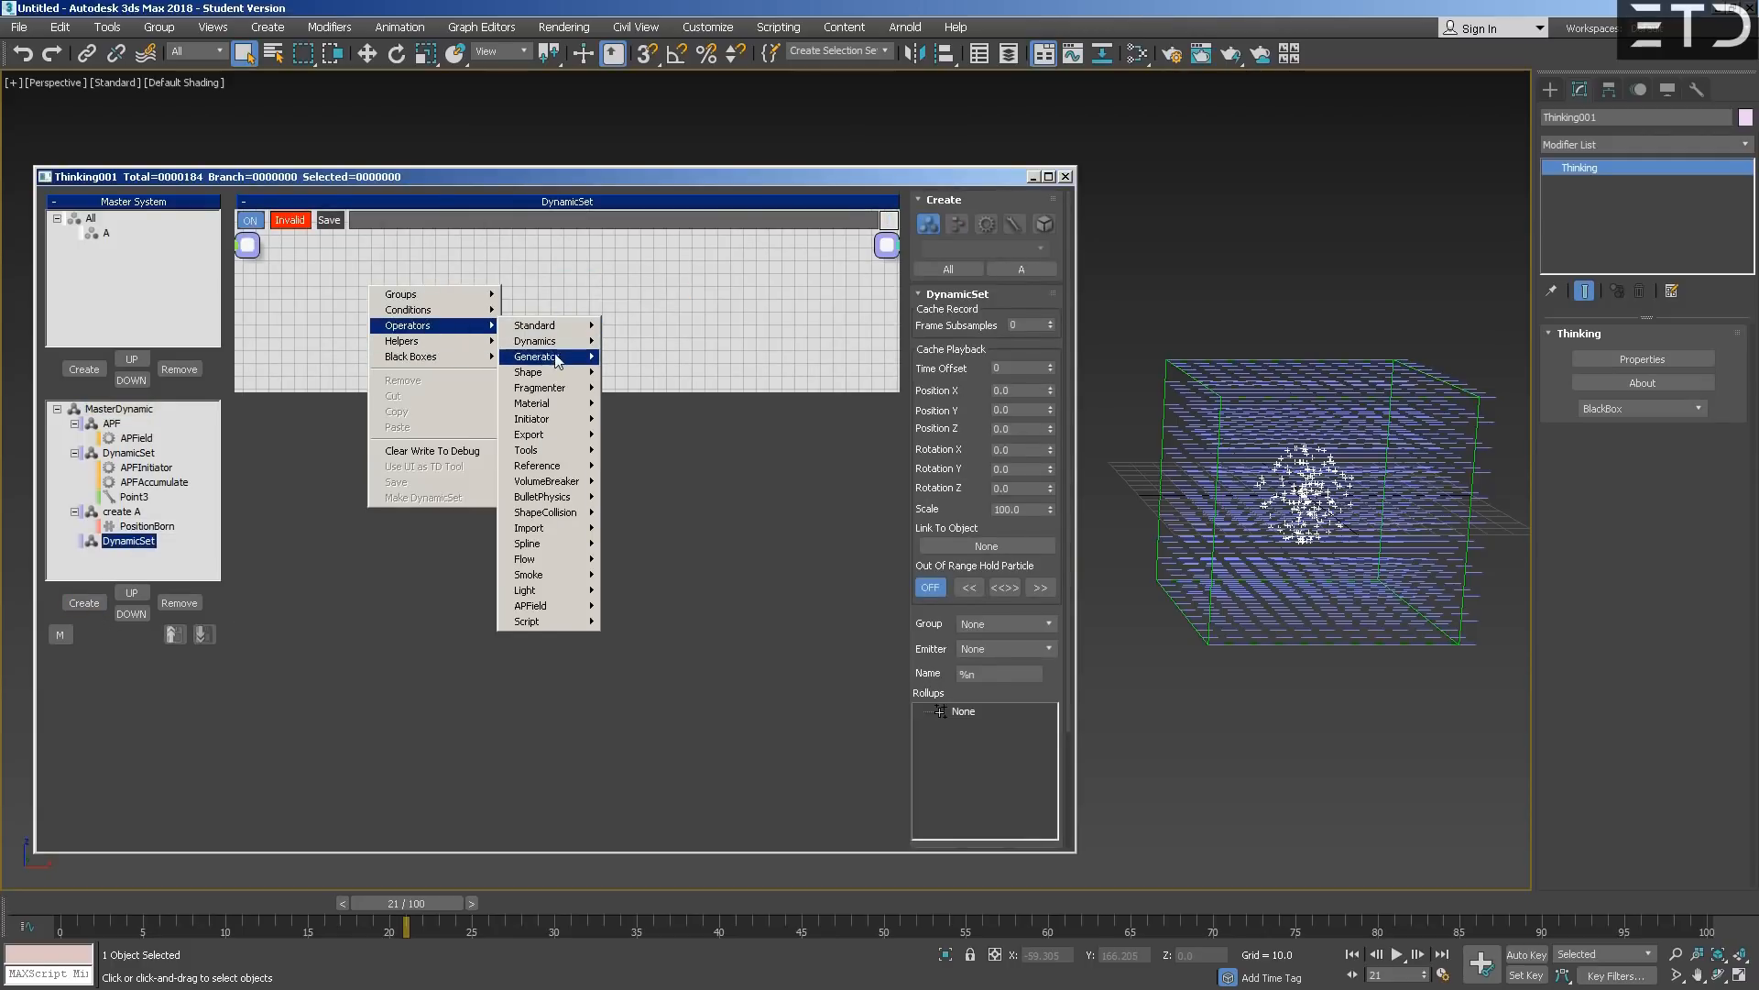
mouse_move(584, 519)
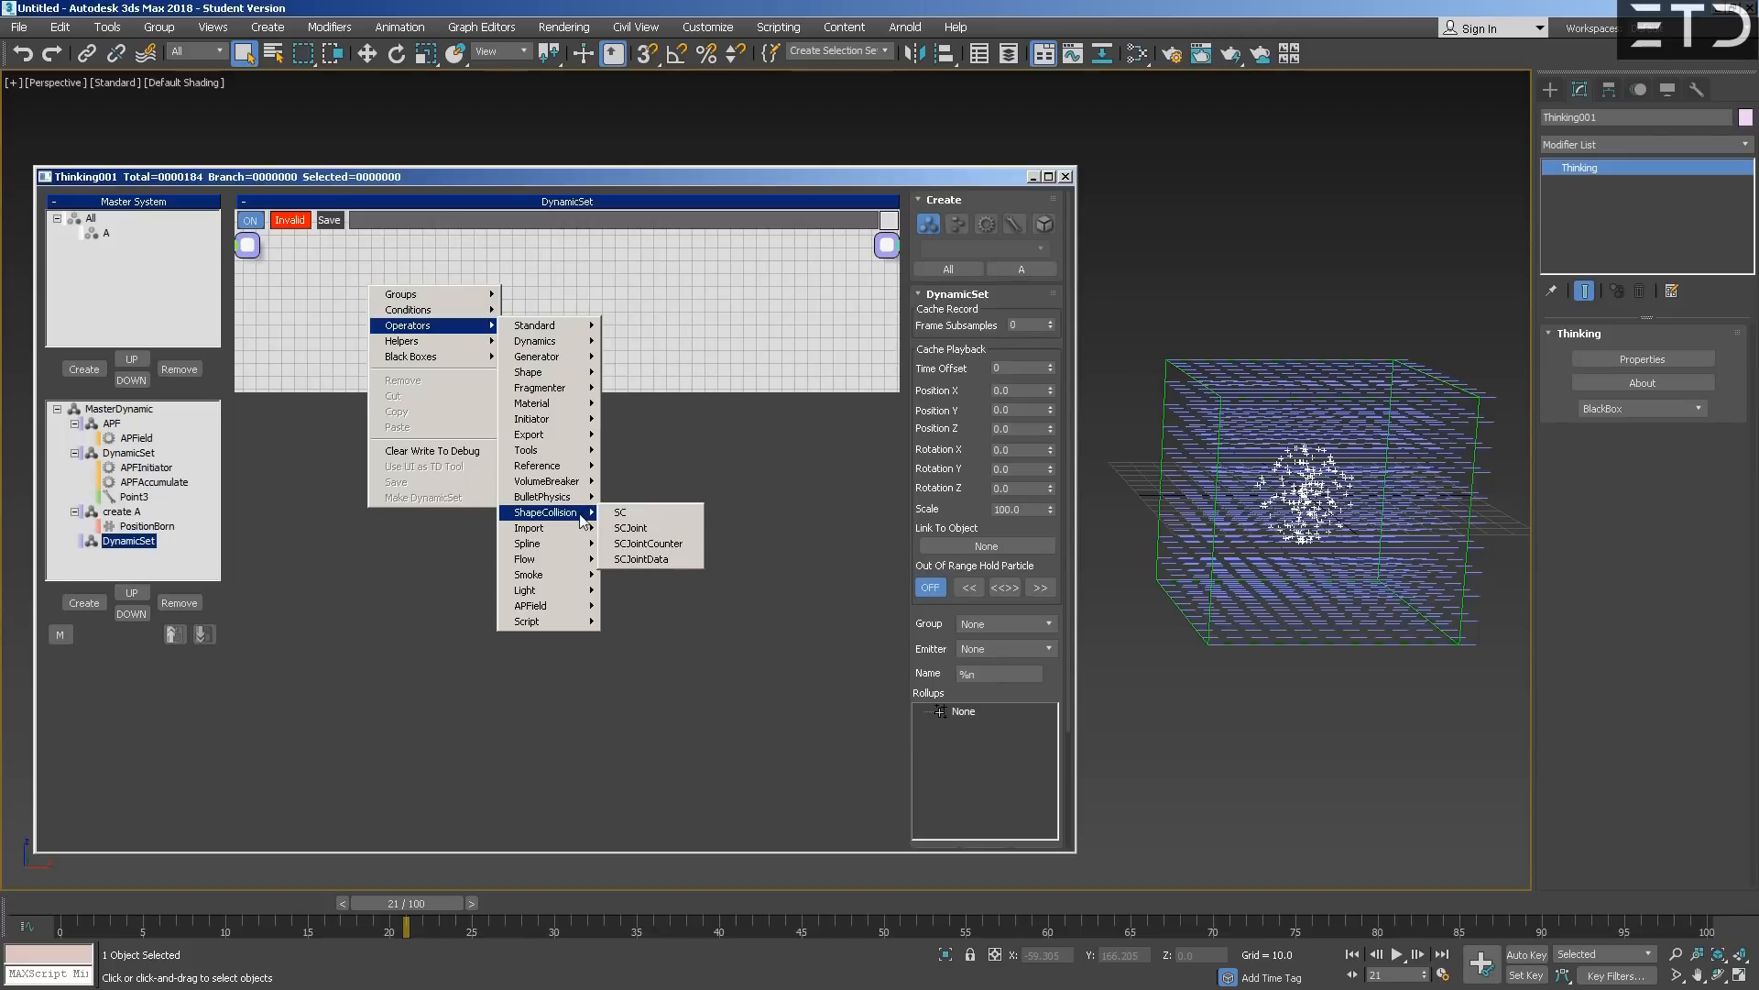
mouse_move(550, 605)
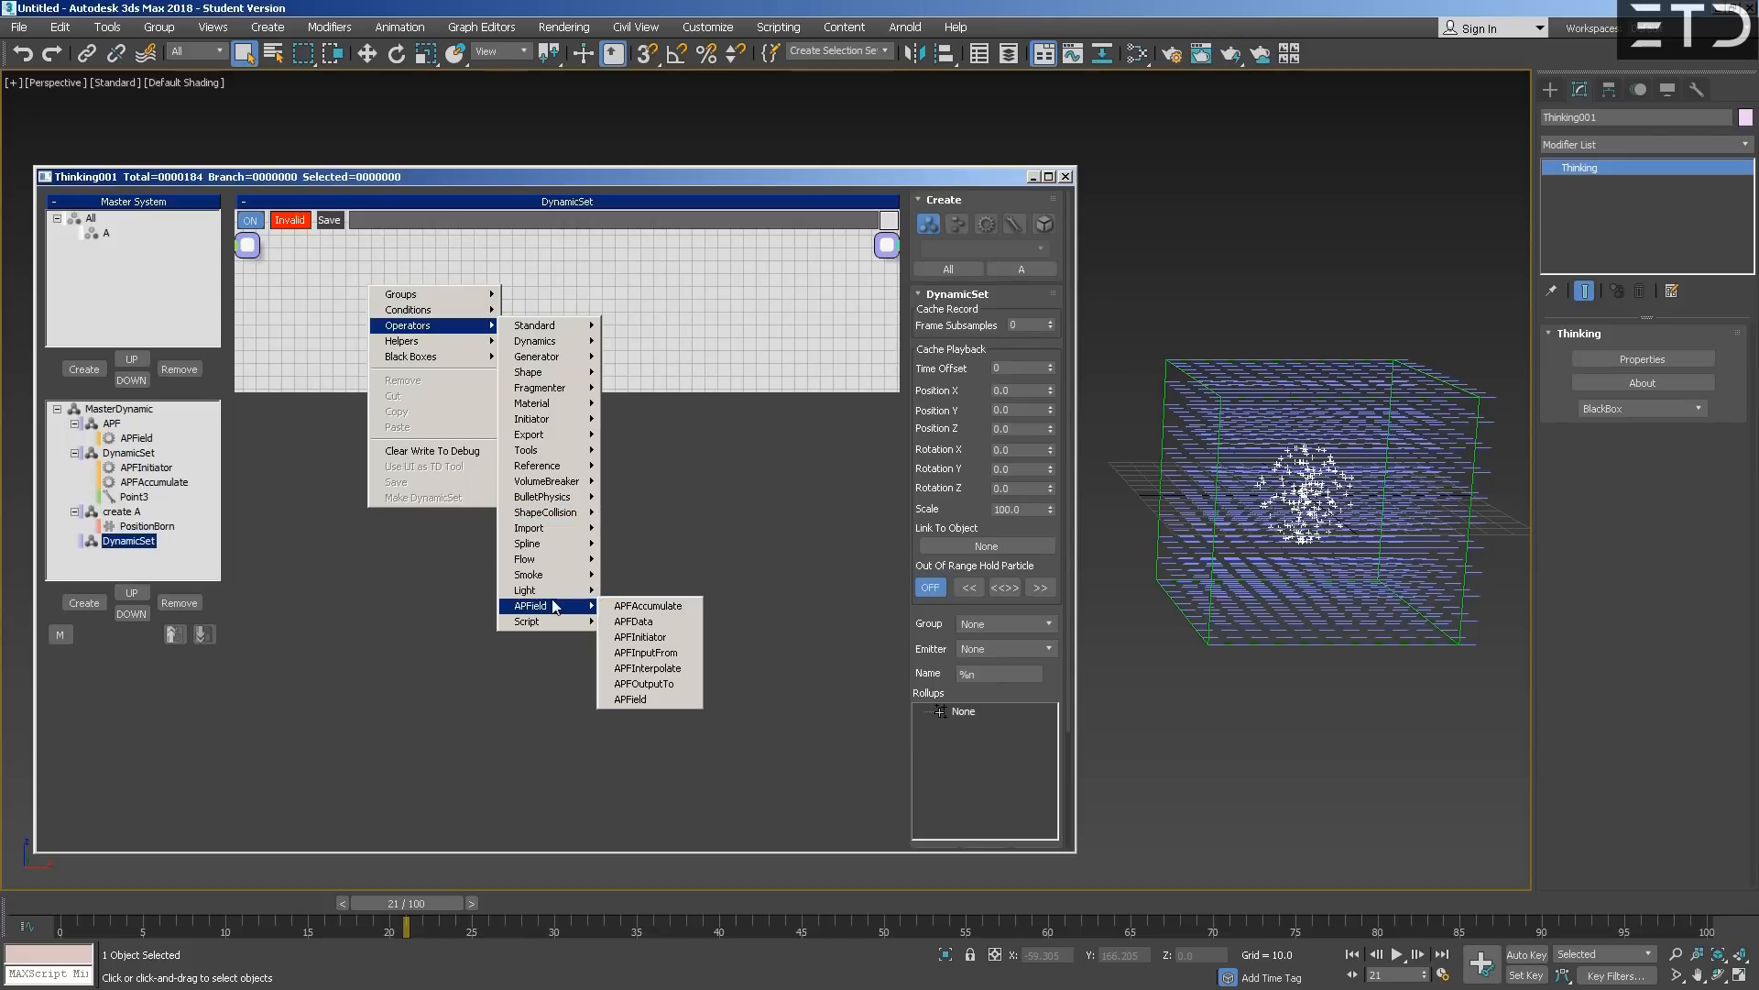
click(666, 689)
drag(490, 285, 590, 286)
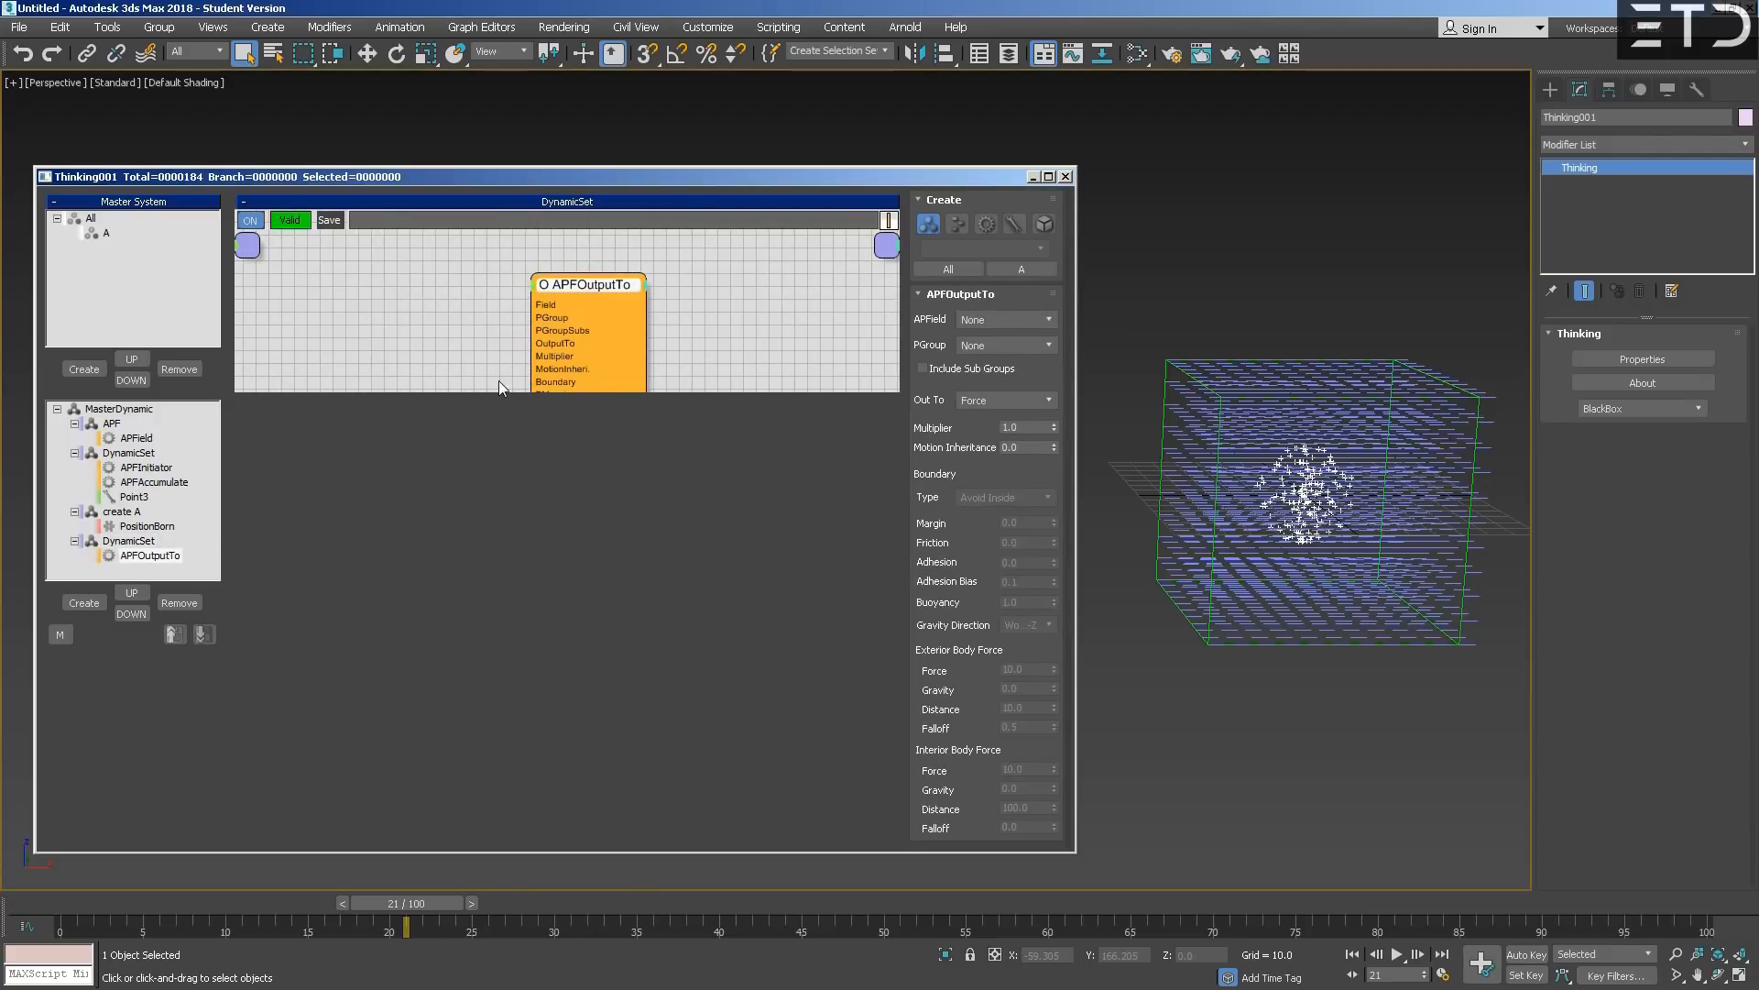
drag(492, 388, 492, 567)
- Assign APField and particle group A to the APFOutputTo, with Force as its Out To mode
click(997, 321)
click(988, 348)
click(992, 345)
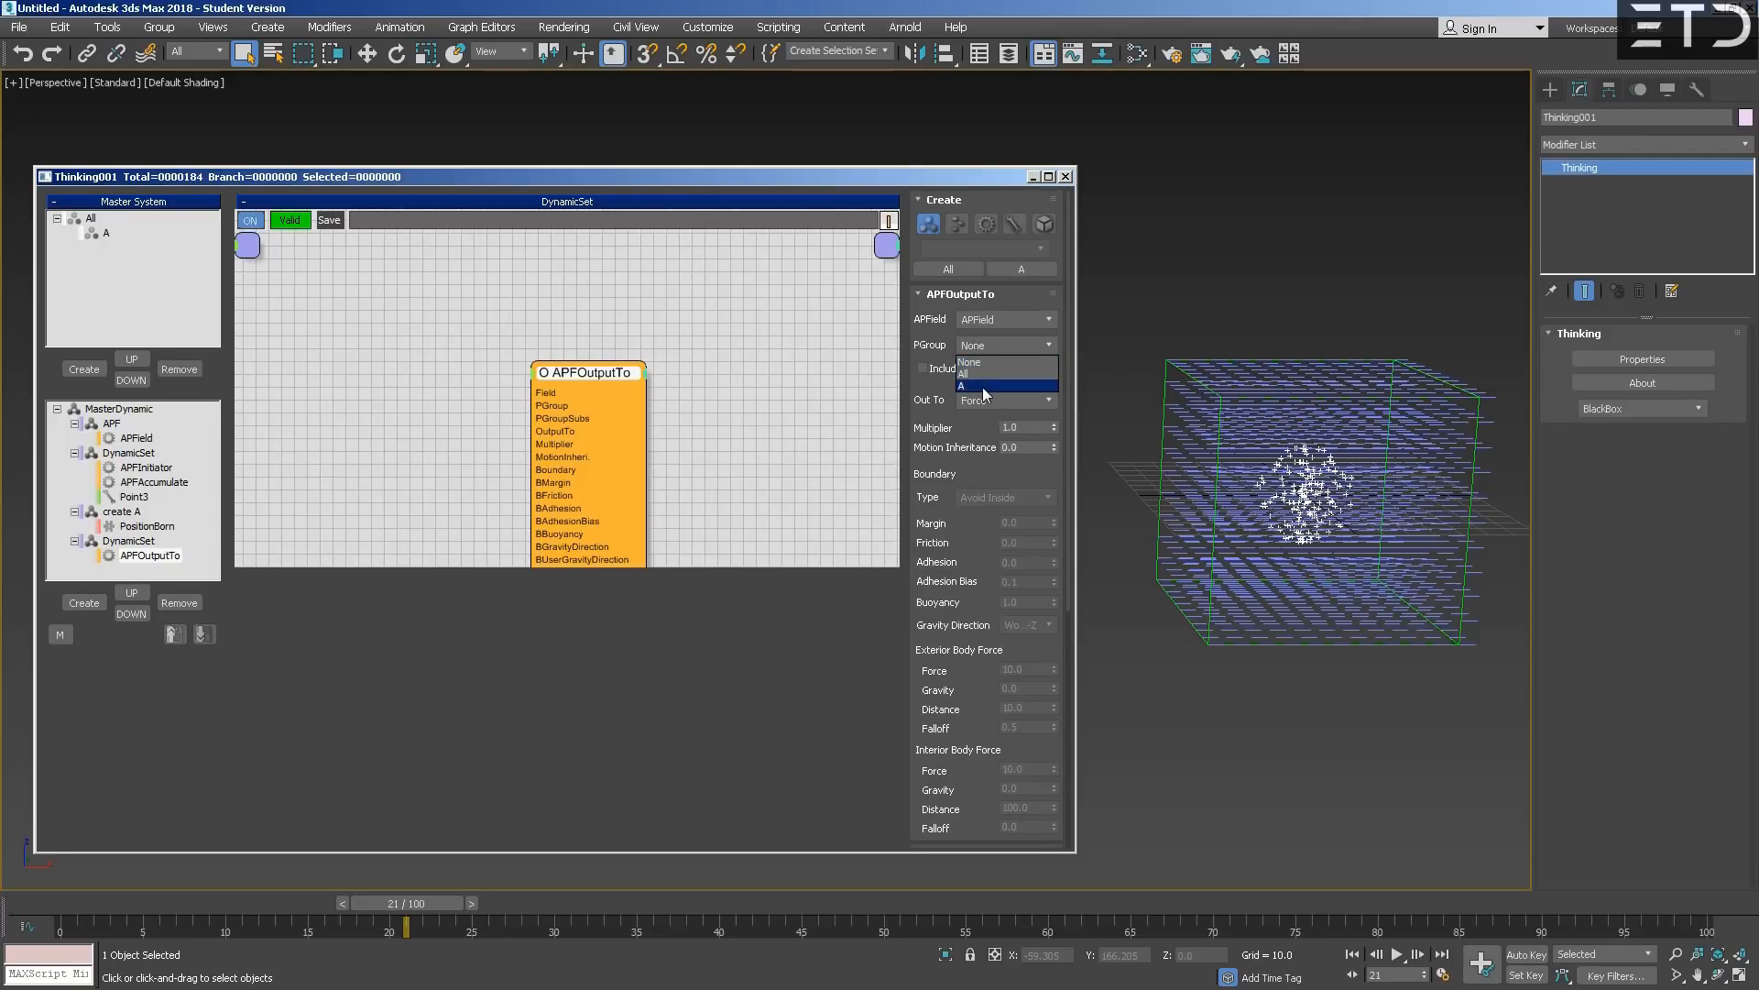
click(985, 385)
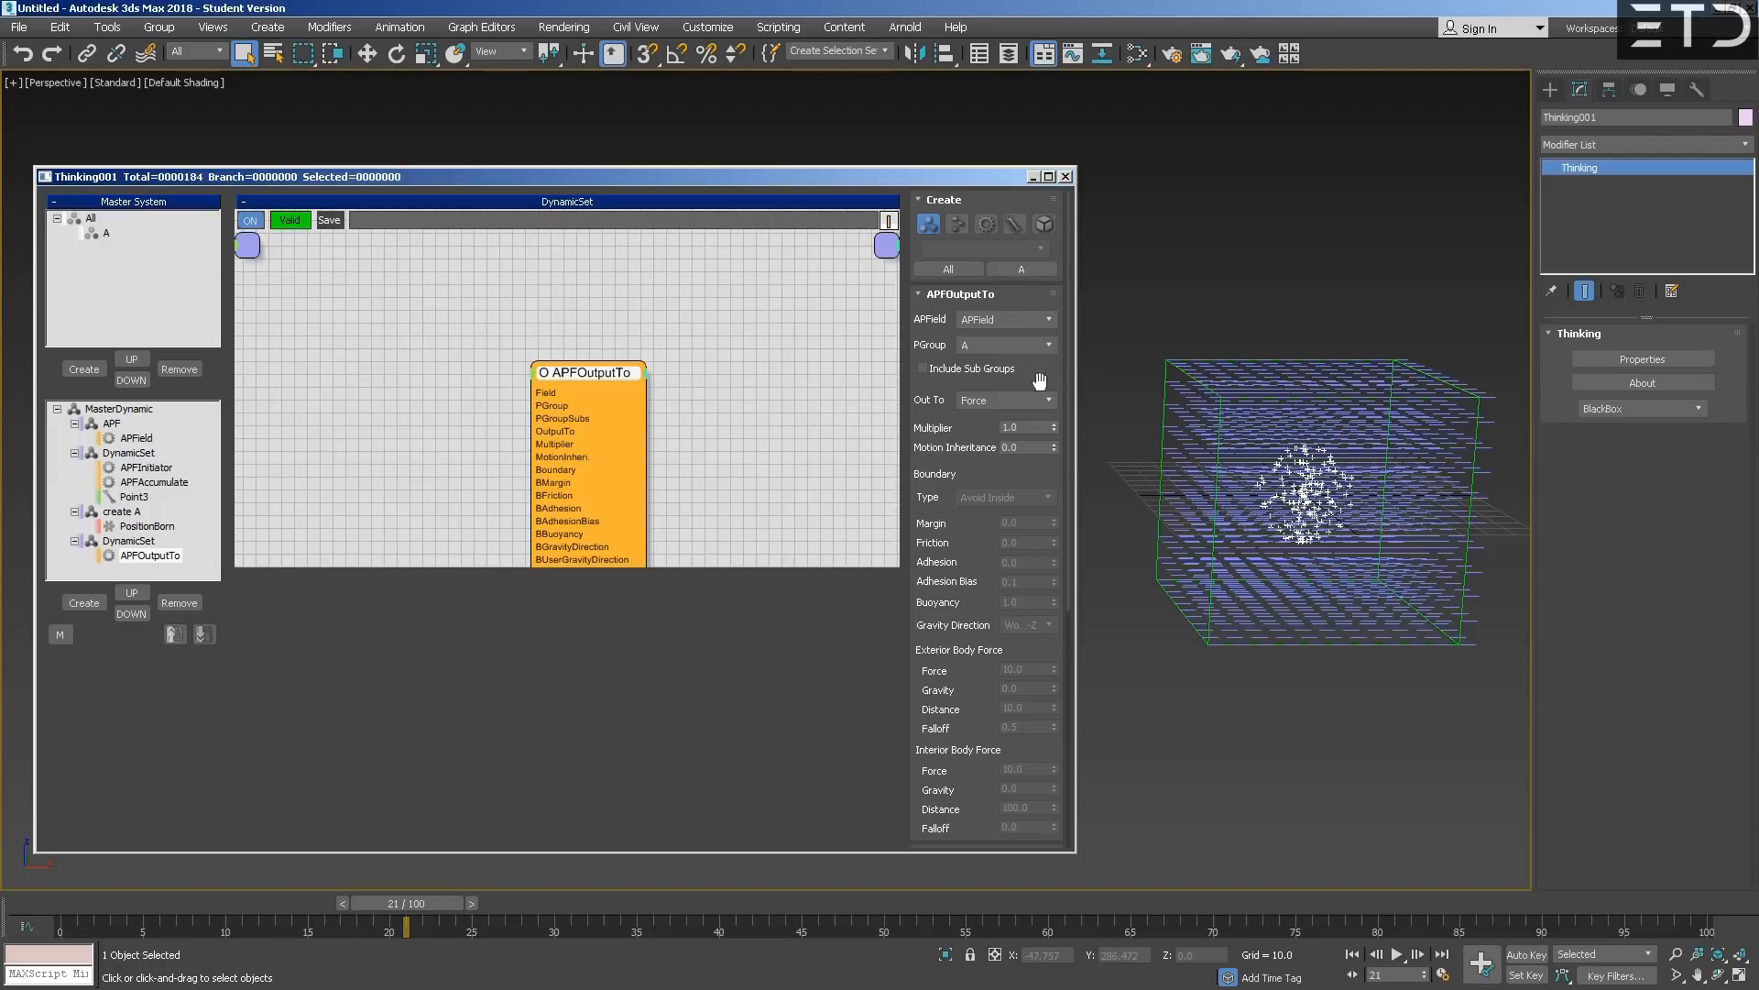
click(976, 404)
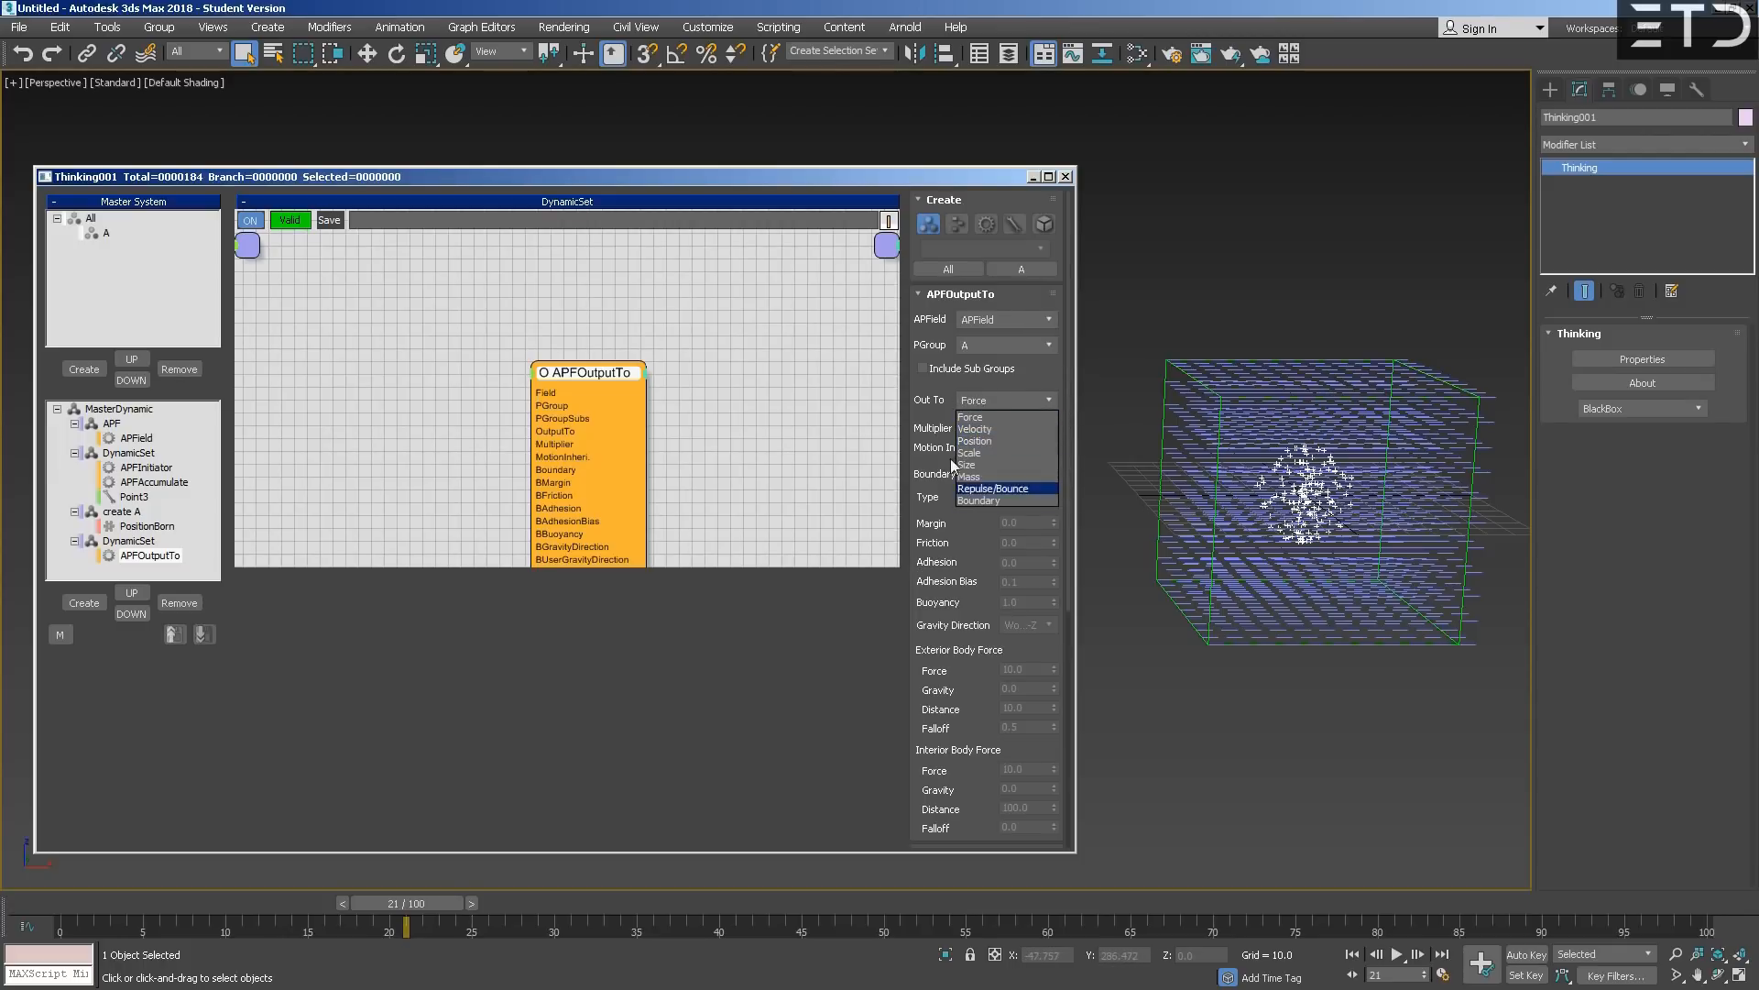
click(988, 417)
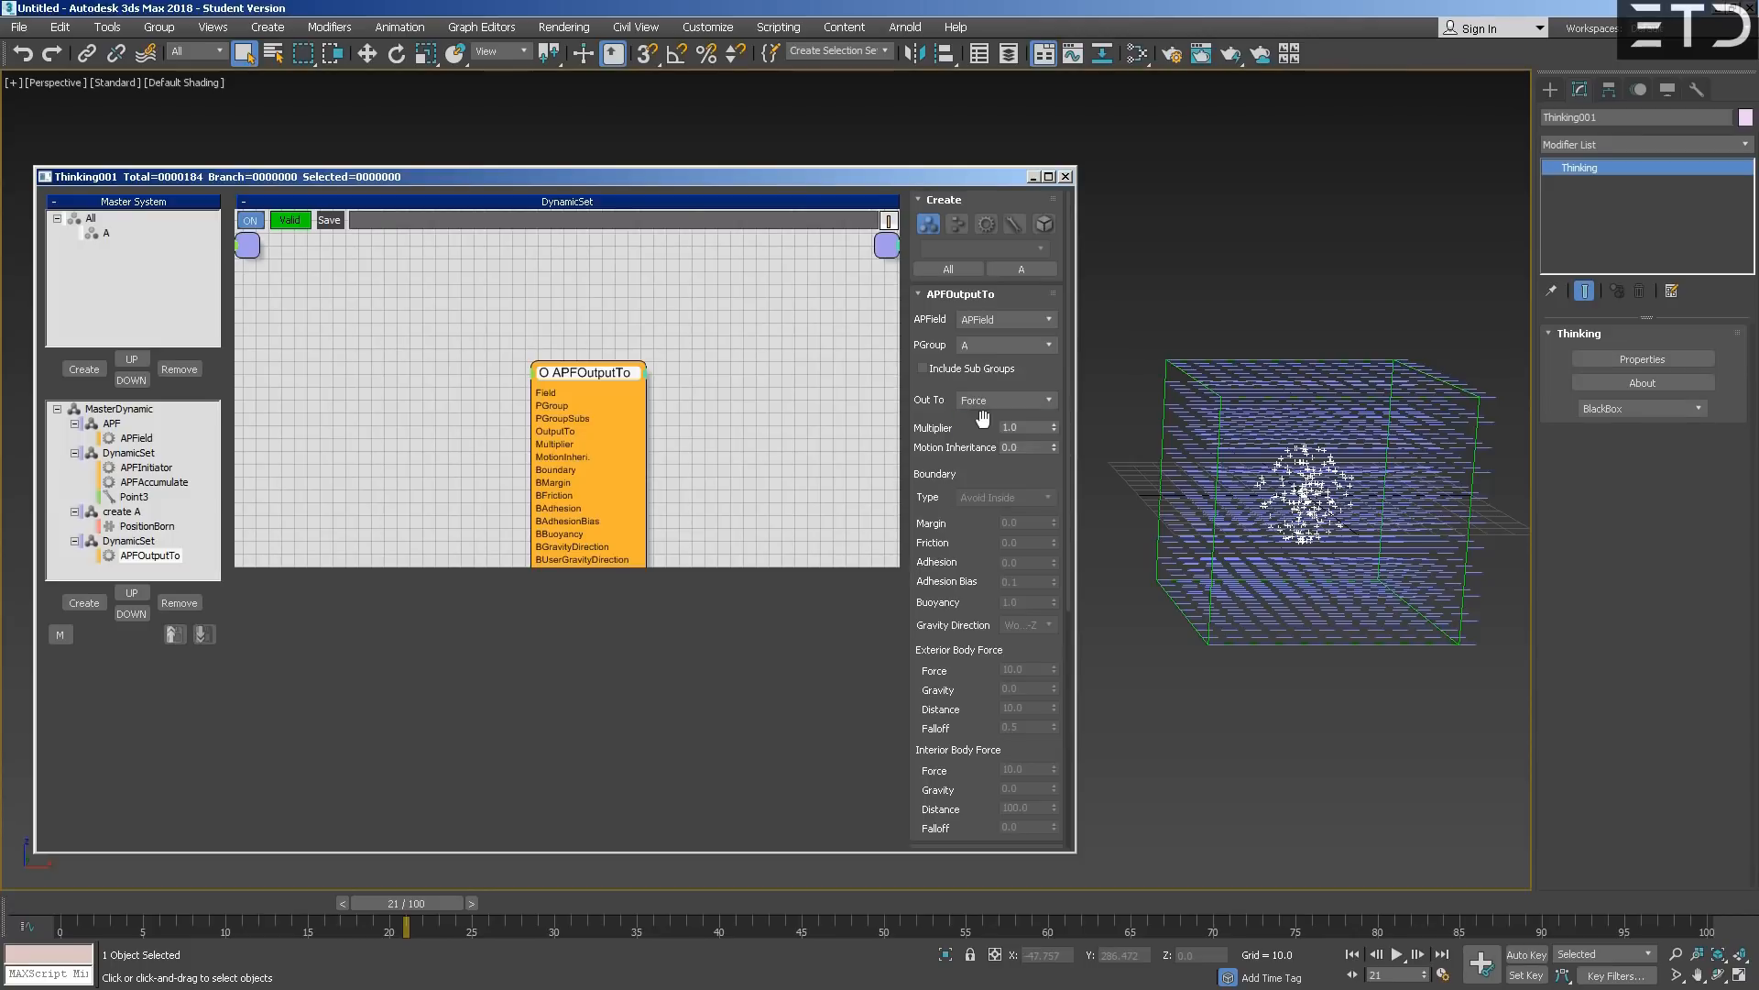
- Return to the start of the timeline and advance the frames to check how the field drives the particles
click(117, 905)
key(period)
key(period)
key(period)
key(period)
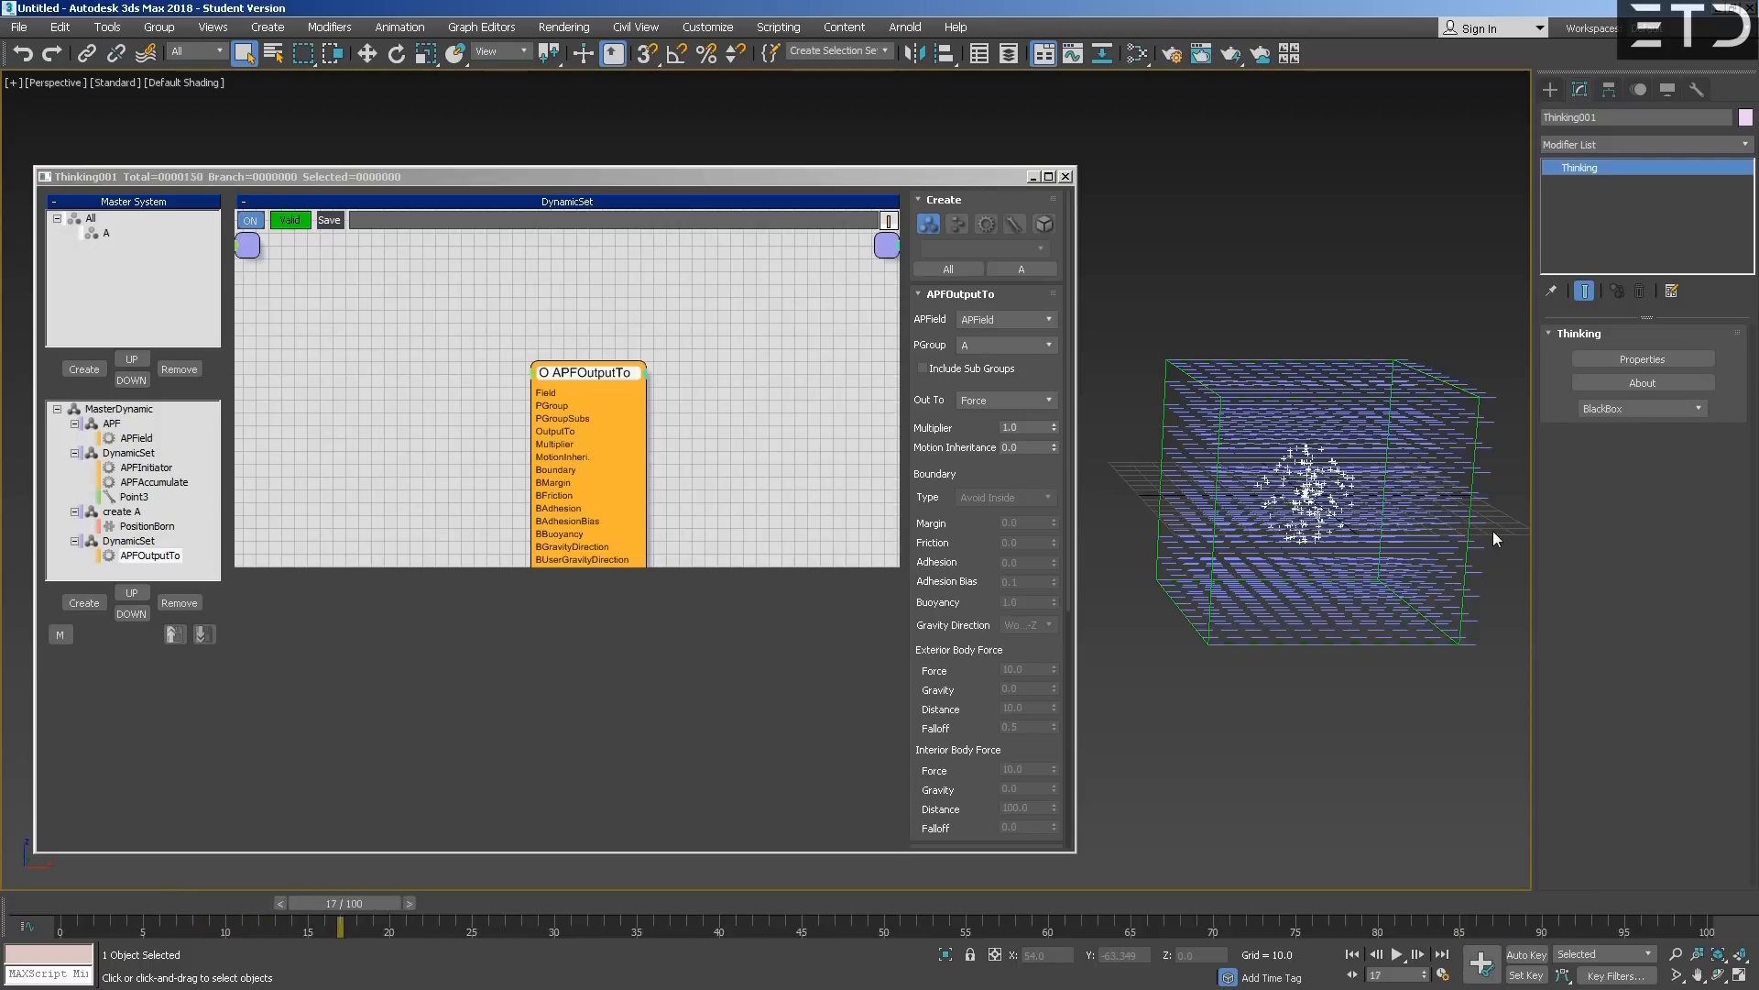
- Open the dynamic set holding the Point3 and spread the APFInitiator and Point3 nodes apart from APFAccumulate
click(139, 498)
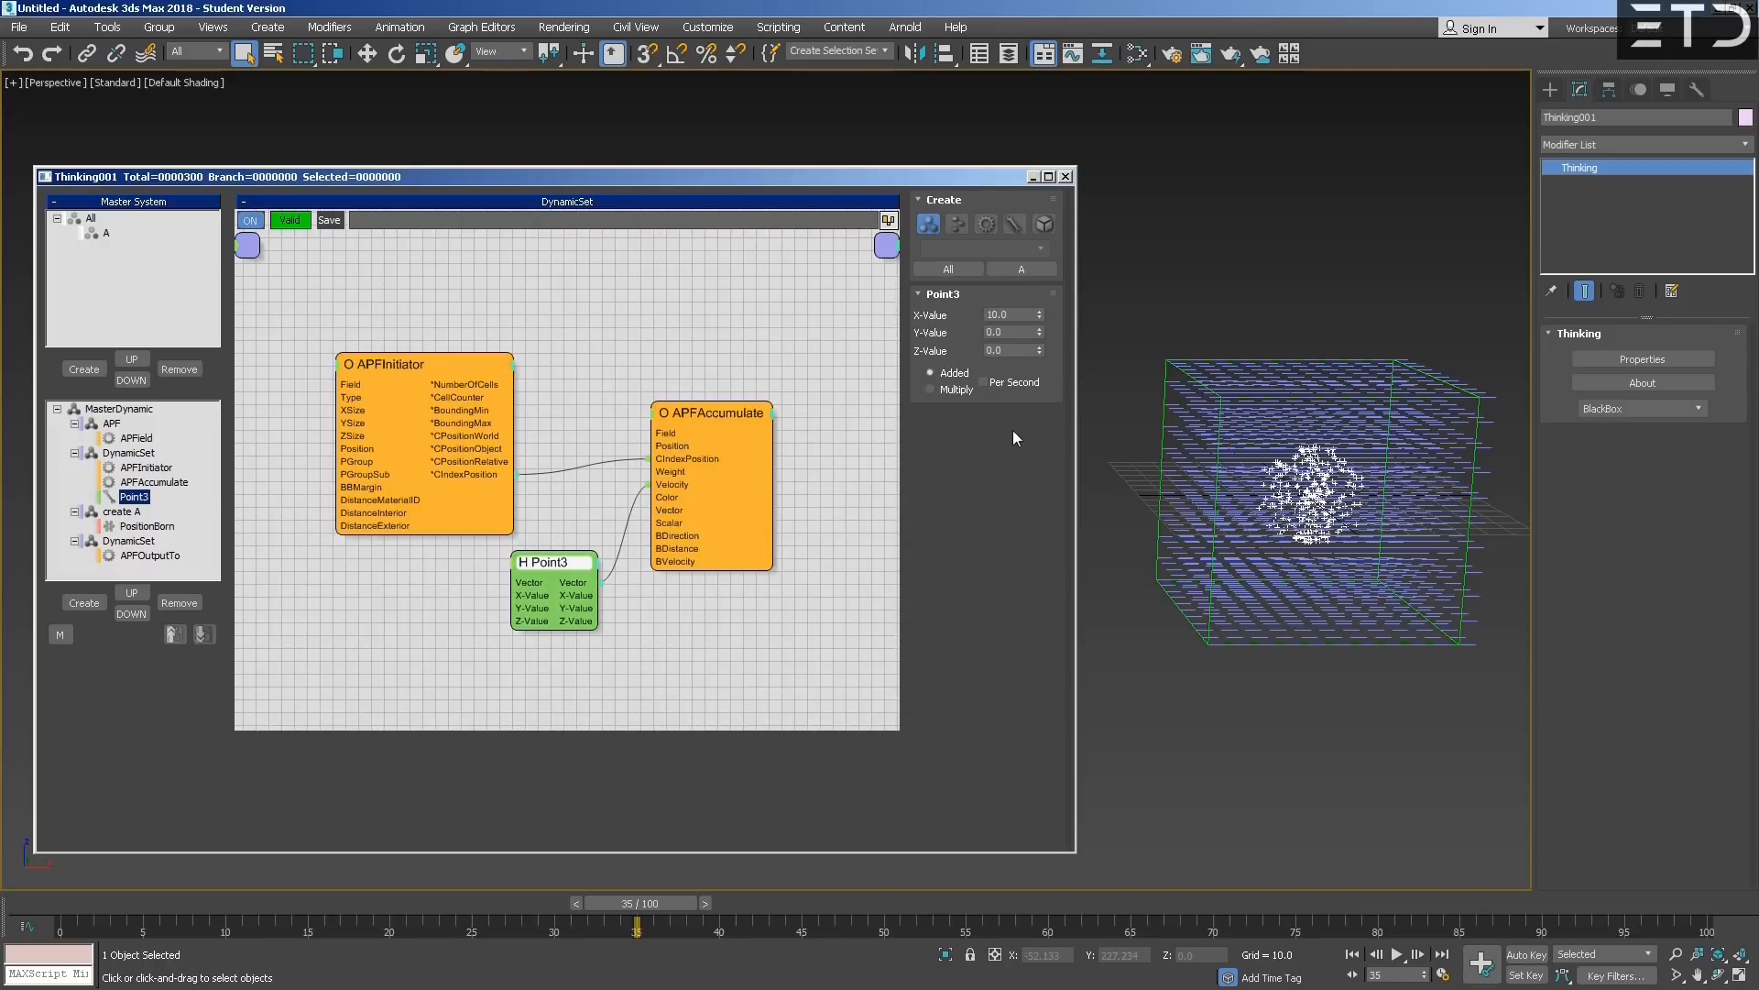
drag(561, 563, 450, 637)
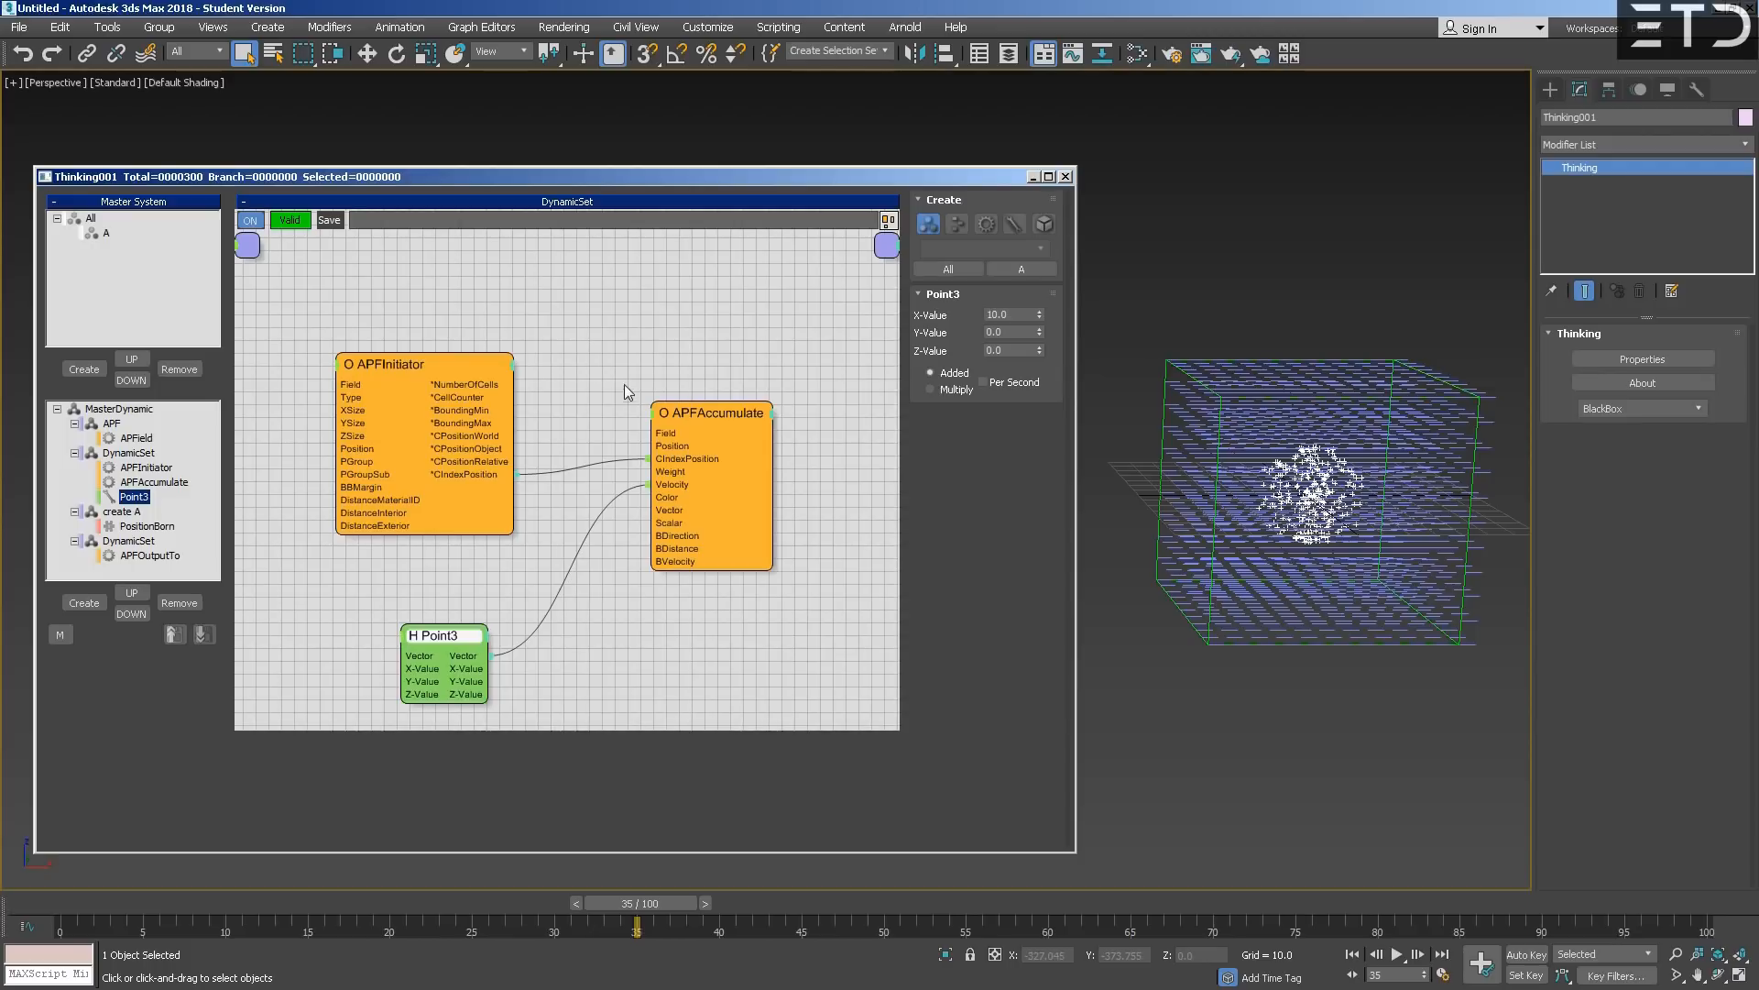
drag(435, 354, 325, 322)
drag(424, 656, 459, 633)
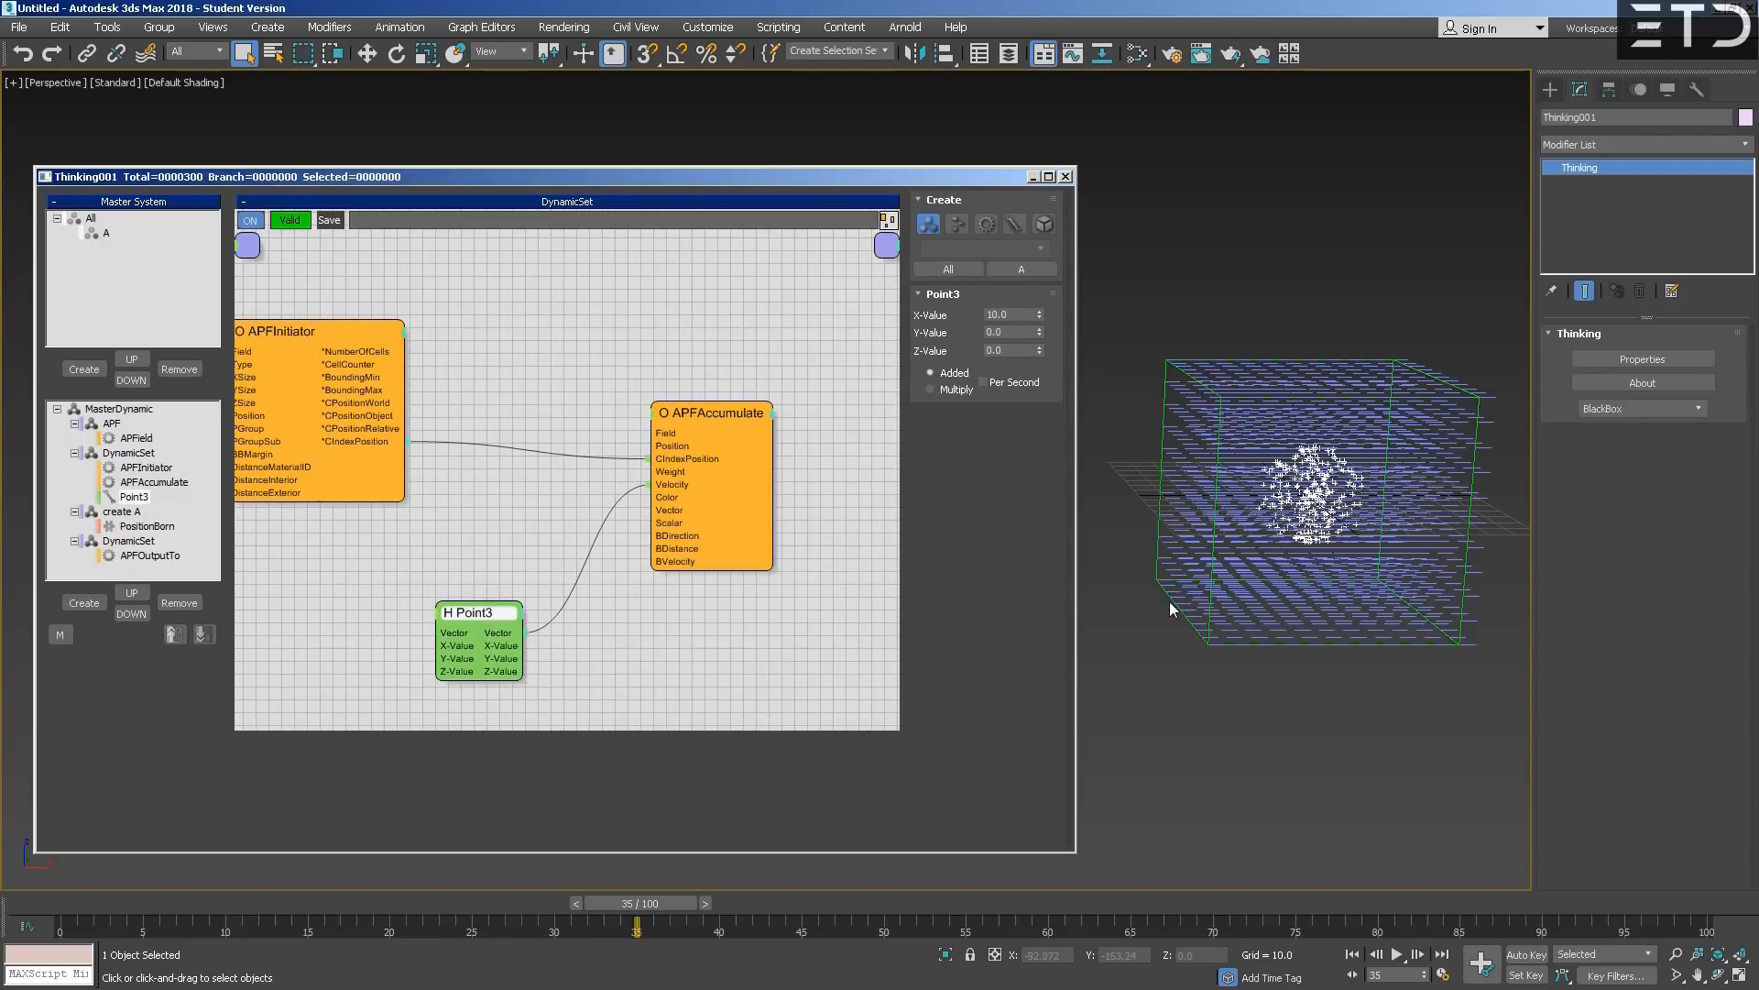
click(1551, 89)
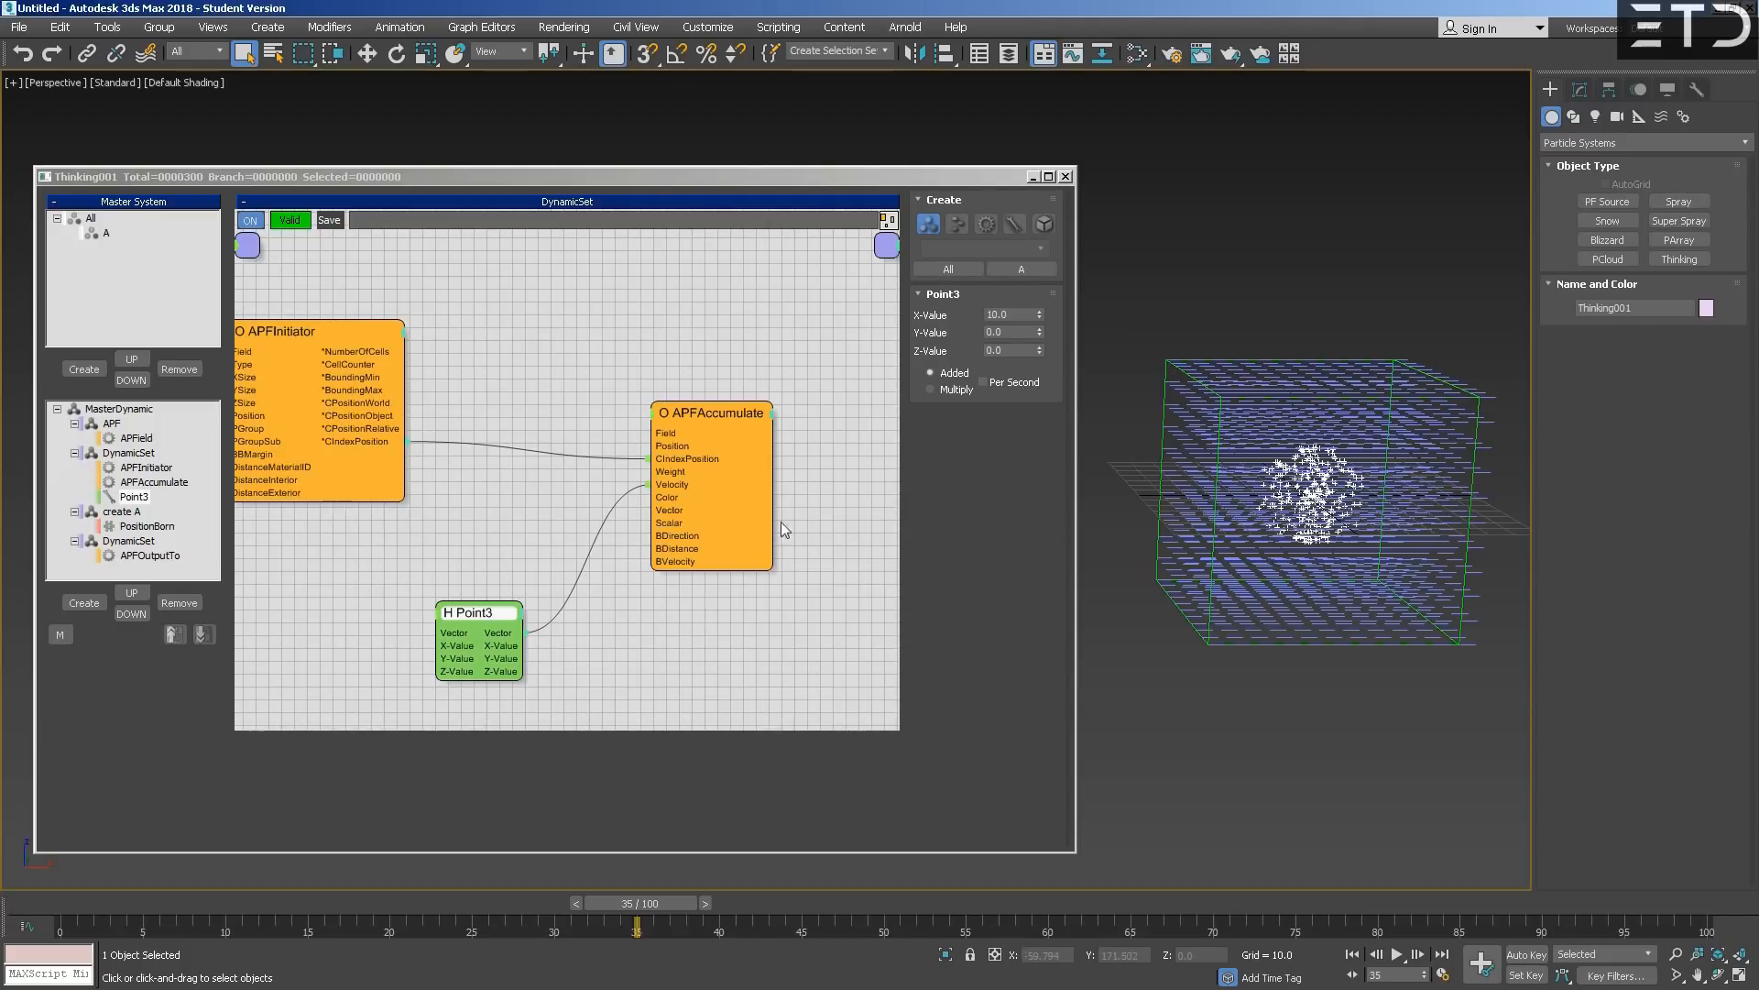
- Add a ValueToValue helper and place it between the APFInitiator and the Point3 that feeds Velocity
right_click(370, 538)
mouse_move(428, 592)
mouse_move(532, 596)
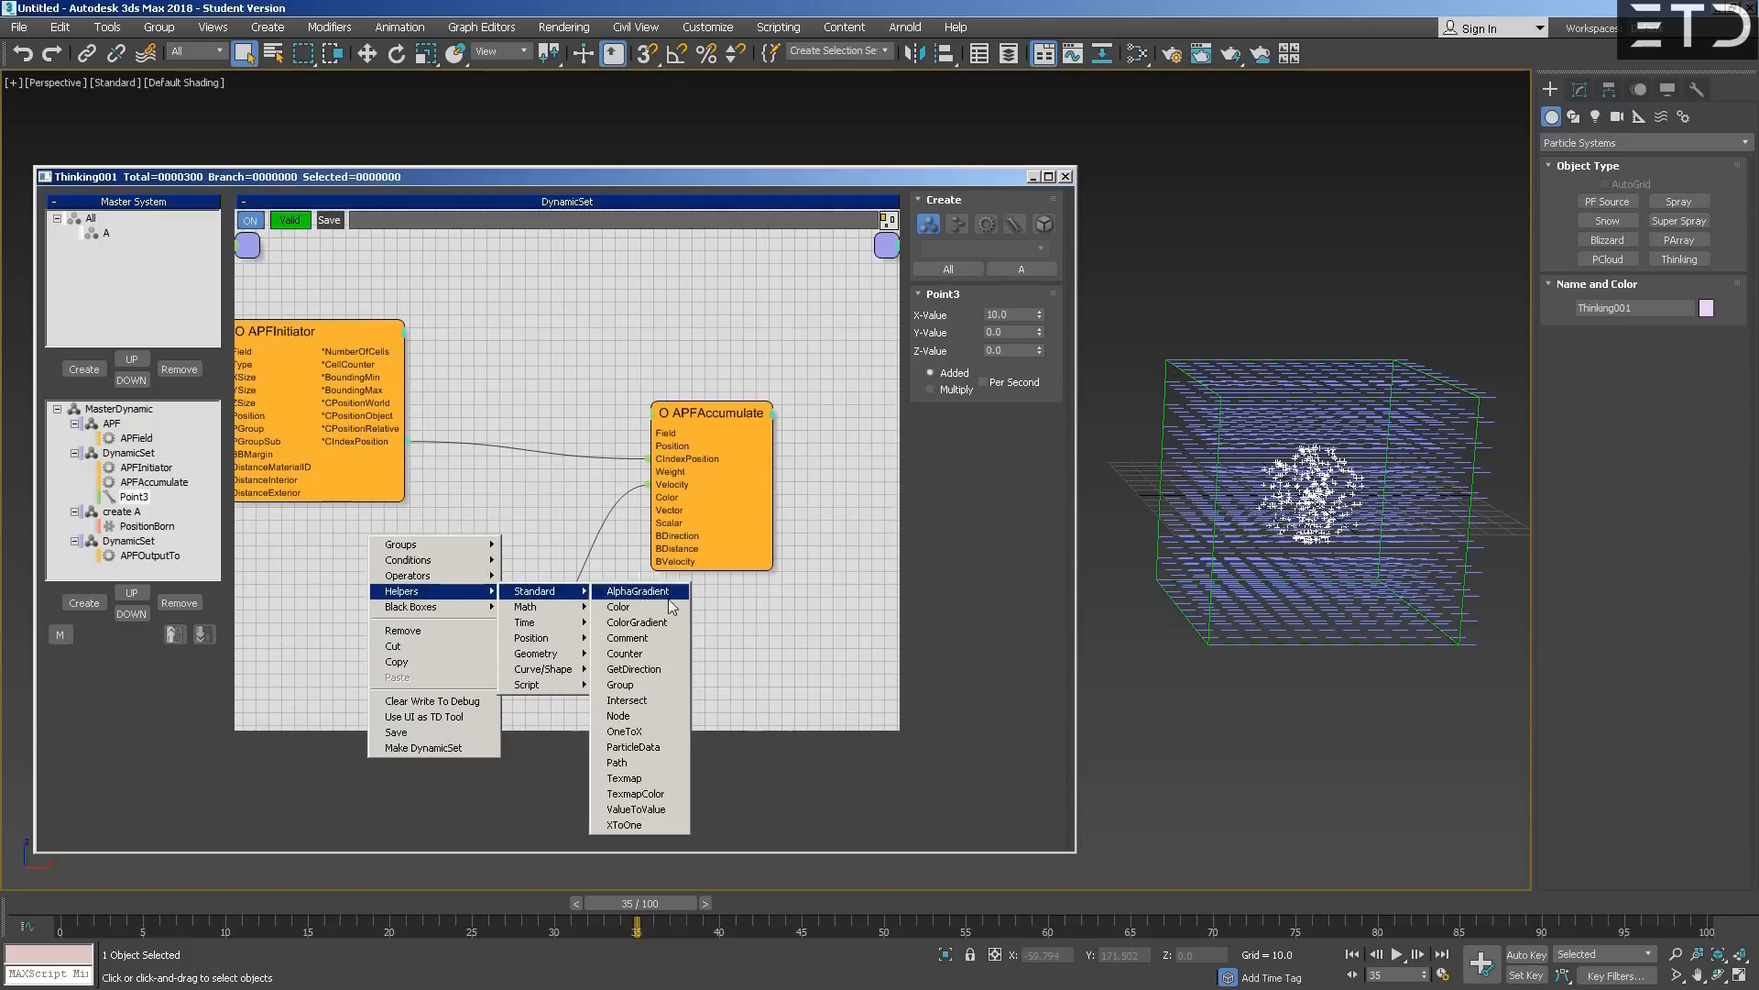
click(636, 809)
click(483, 515)
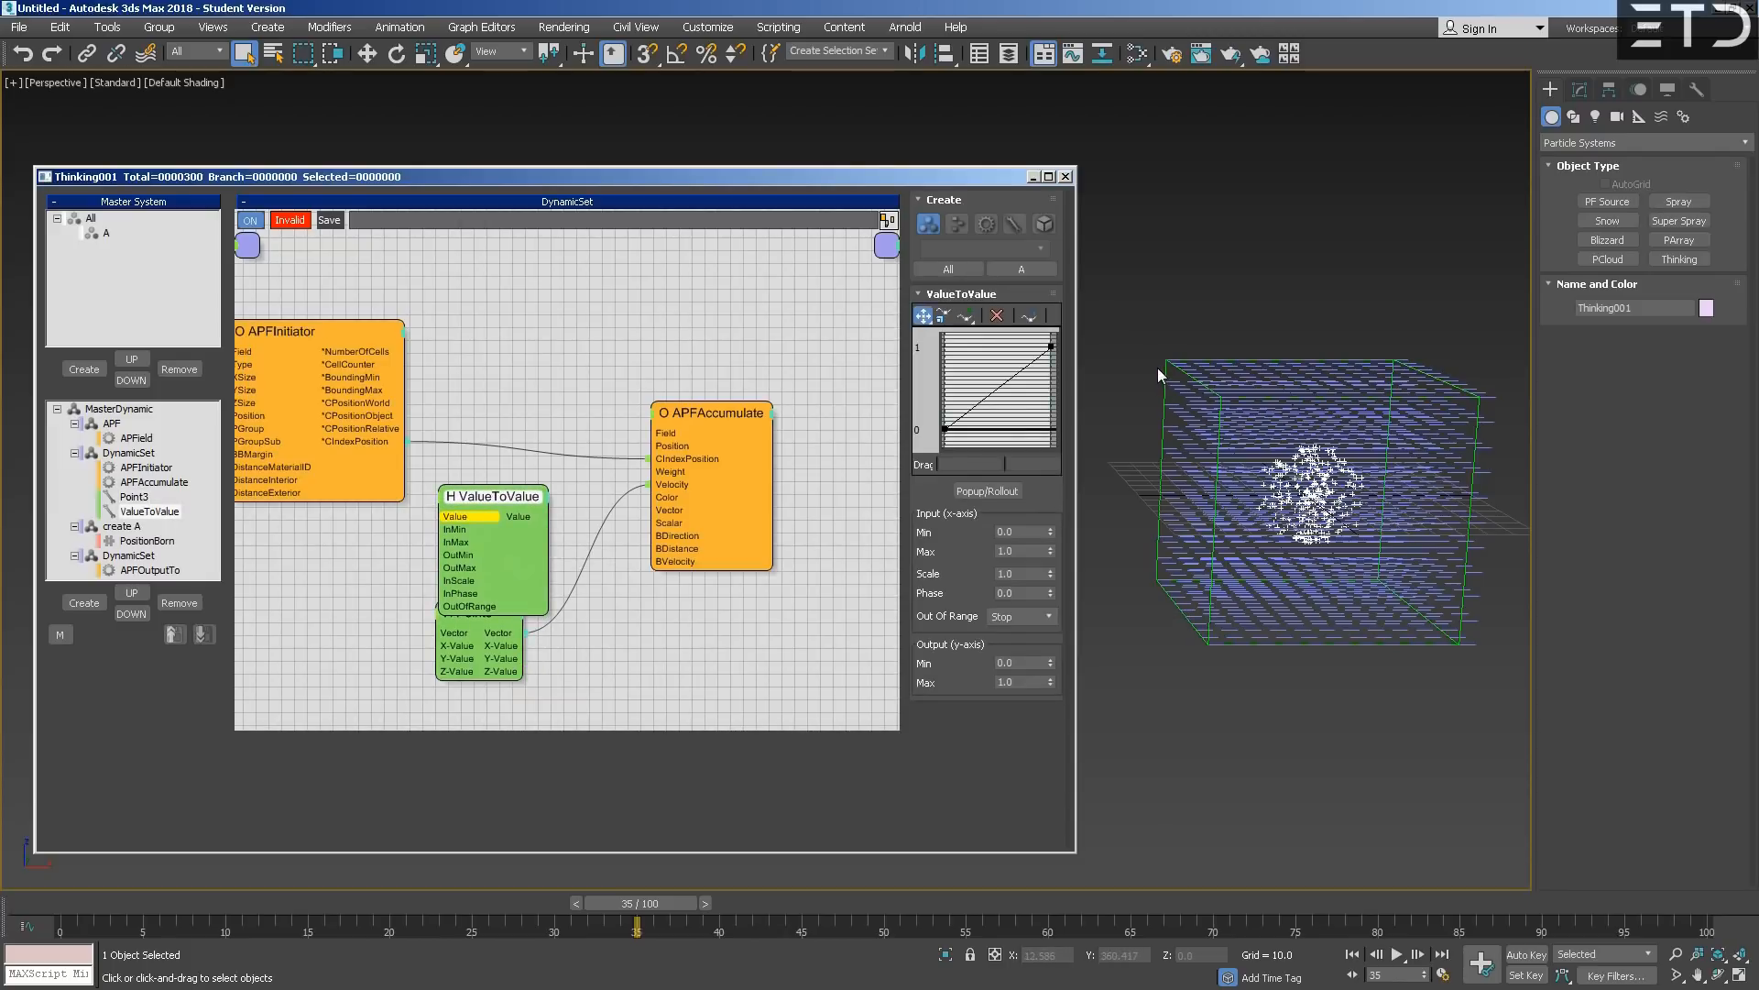
drag(479, 619, 484, 664)
drag(471, 520, 498, 518)
- Add a second Point3 helper beside the APFInitiator and feed its Vector input from CPositionWorld
right_click(443, 463)
click(417, 391)
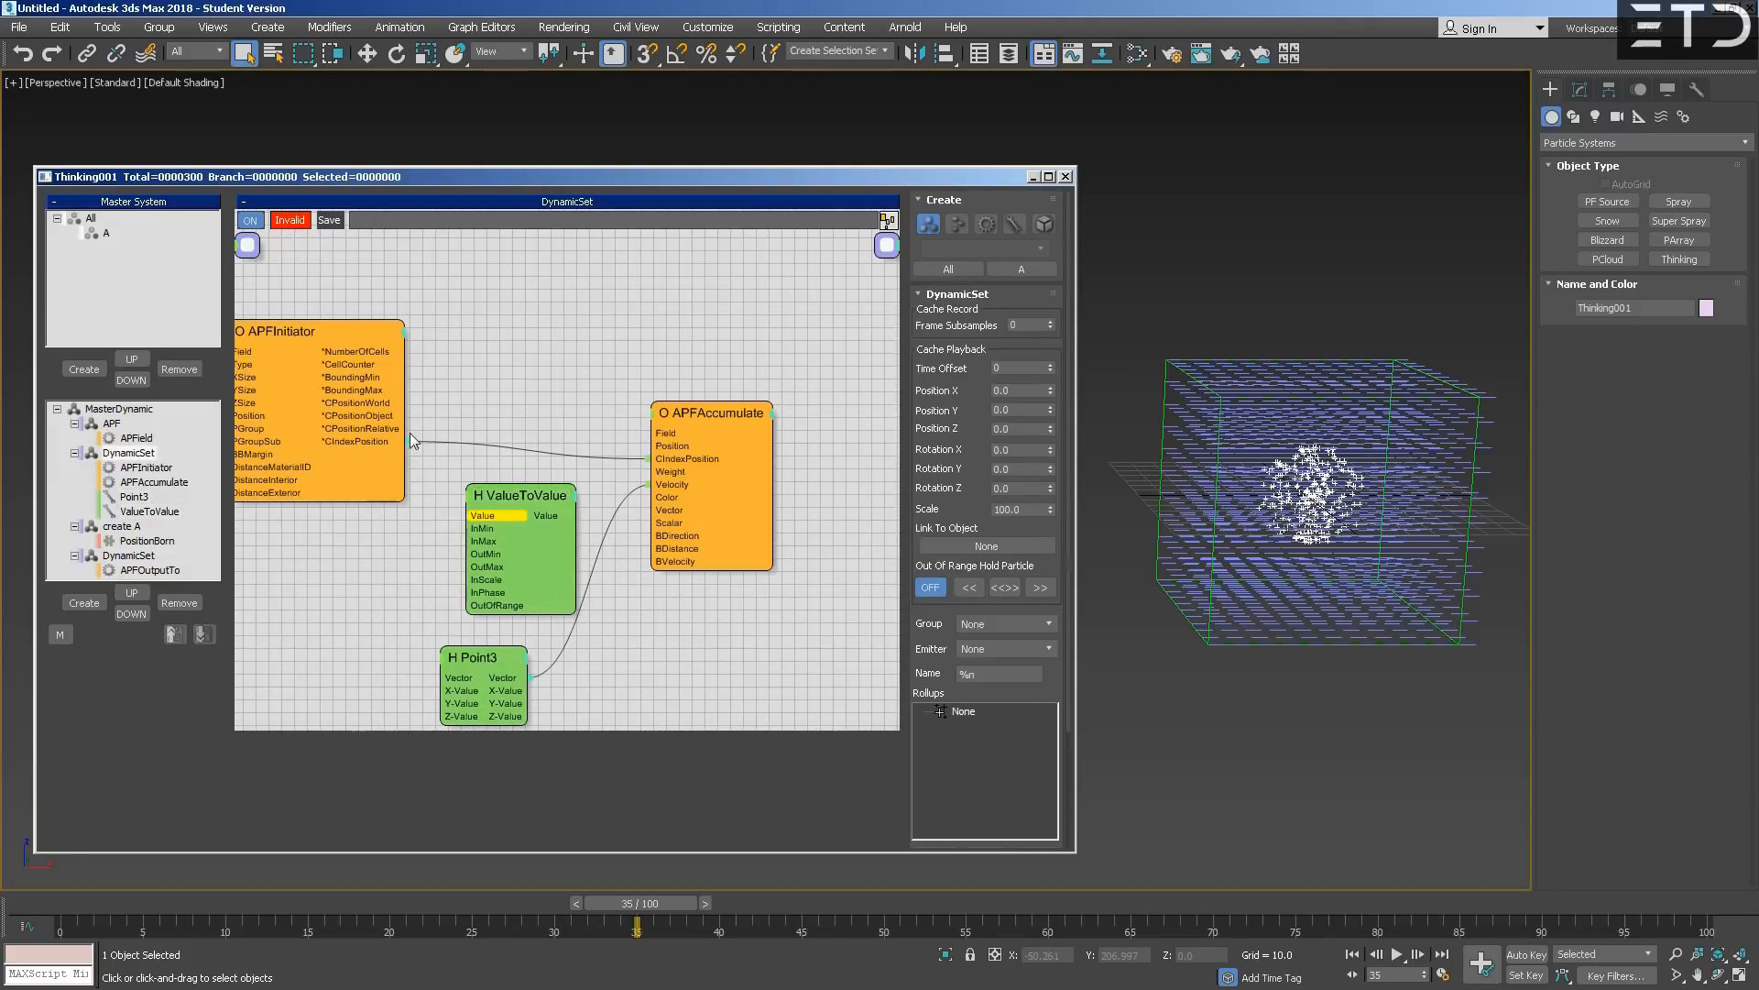
drag(372, 403, 446, 354)
drag(281, 334, 313, 305)
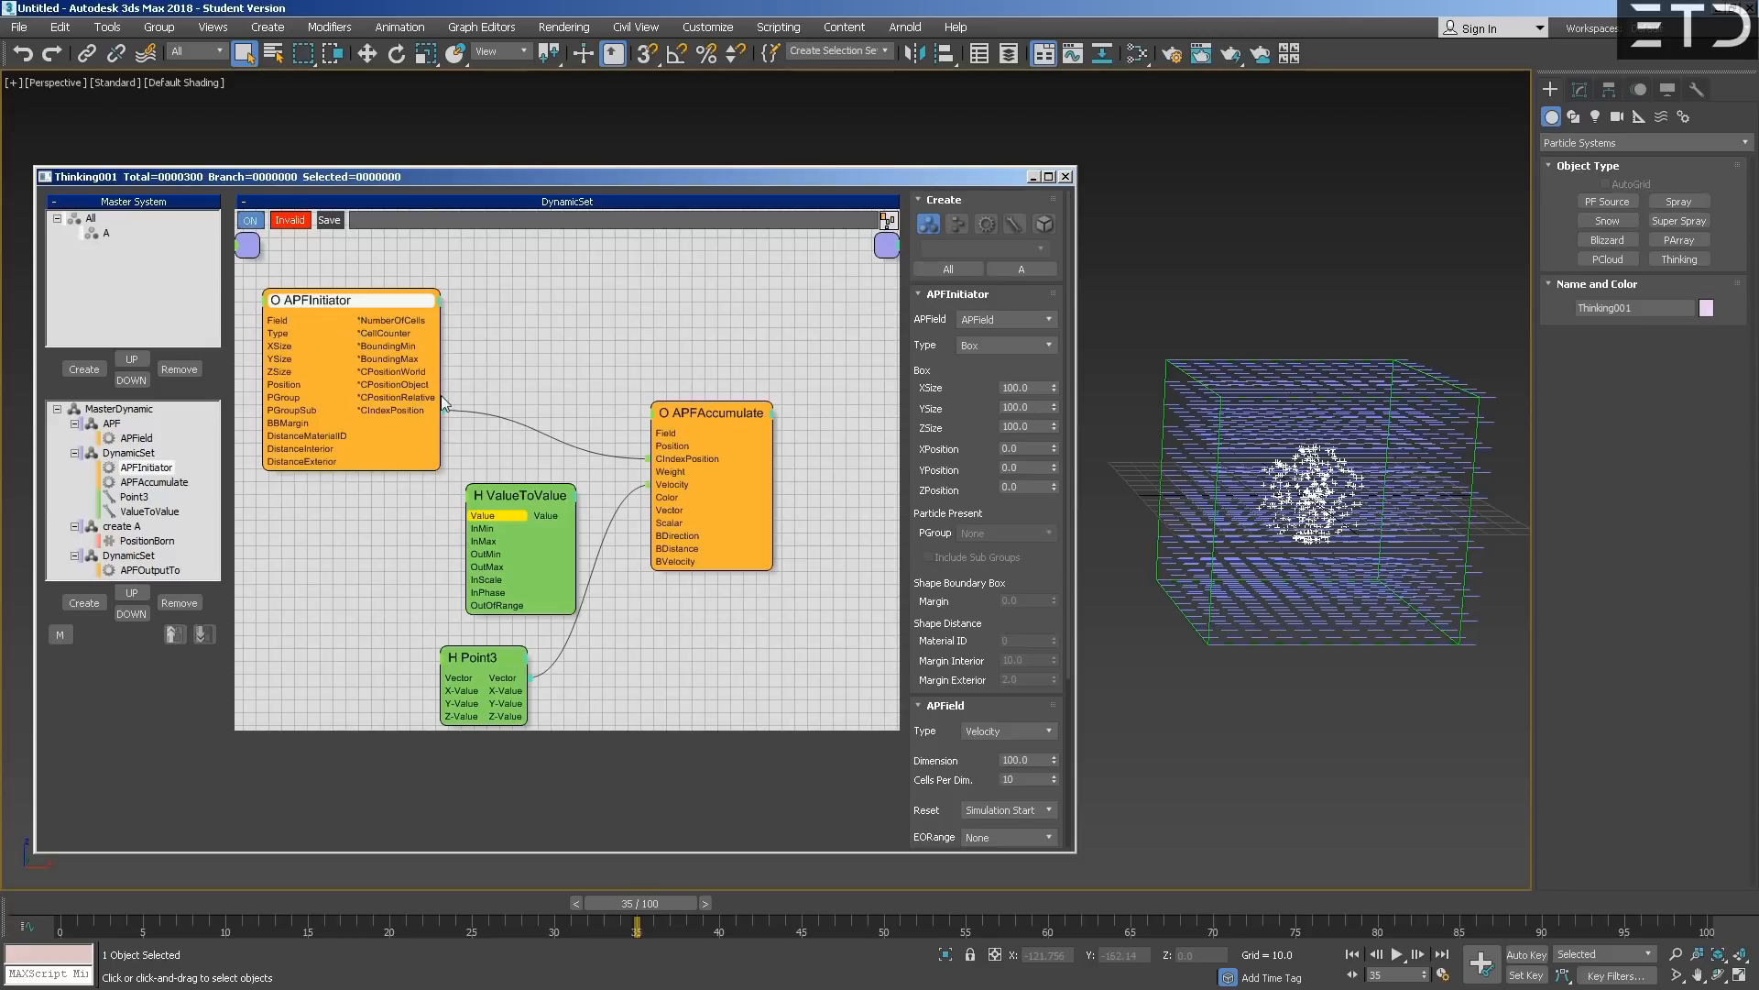
right_click(477, 367)
mouse_move(483, 424)
mouse_move(580, 441)
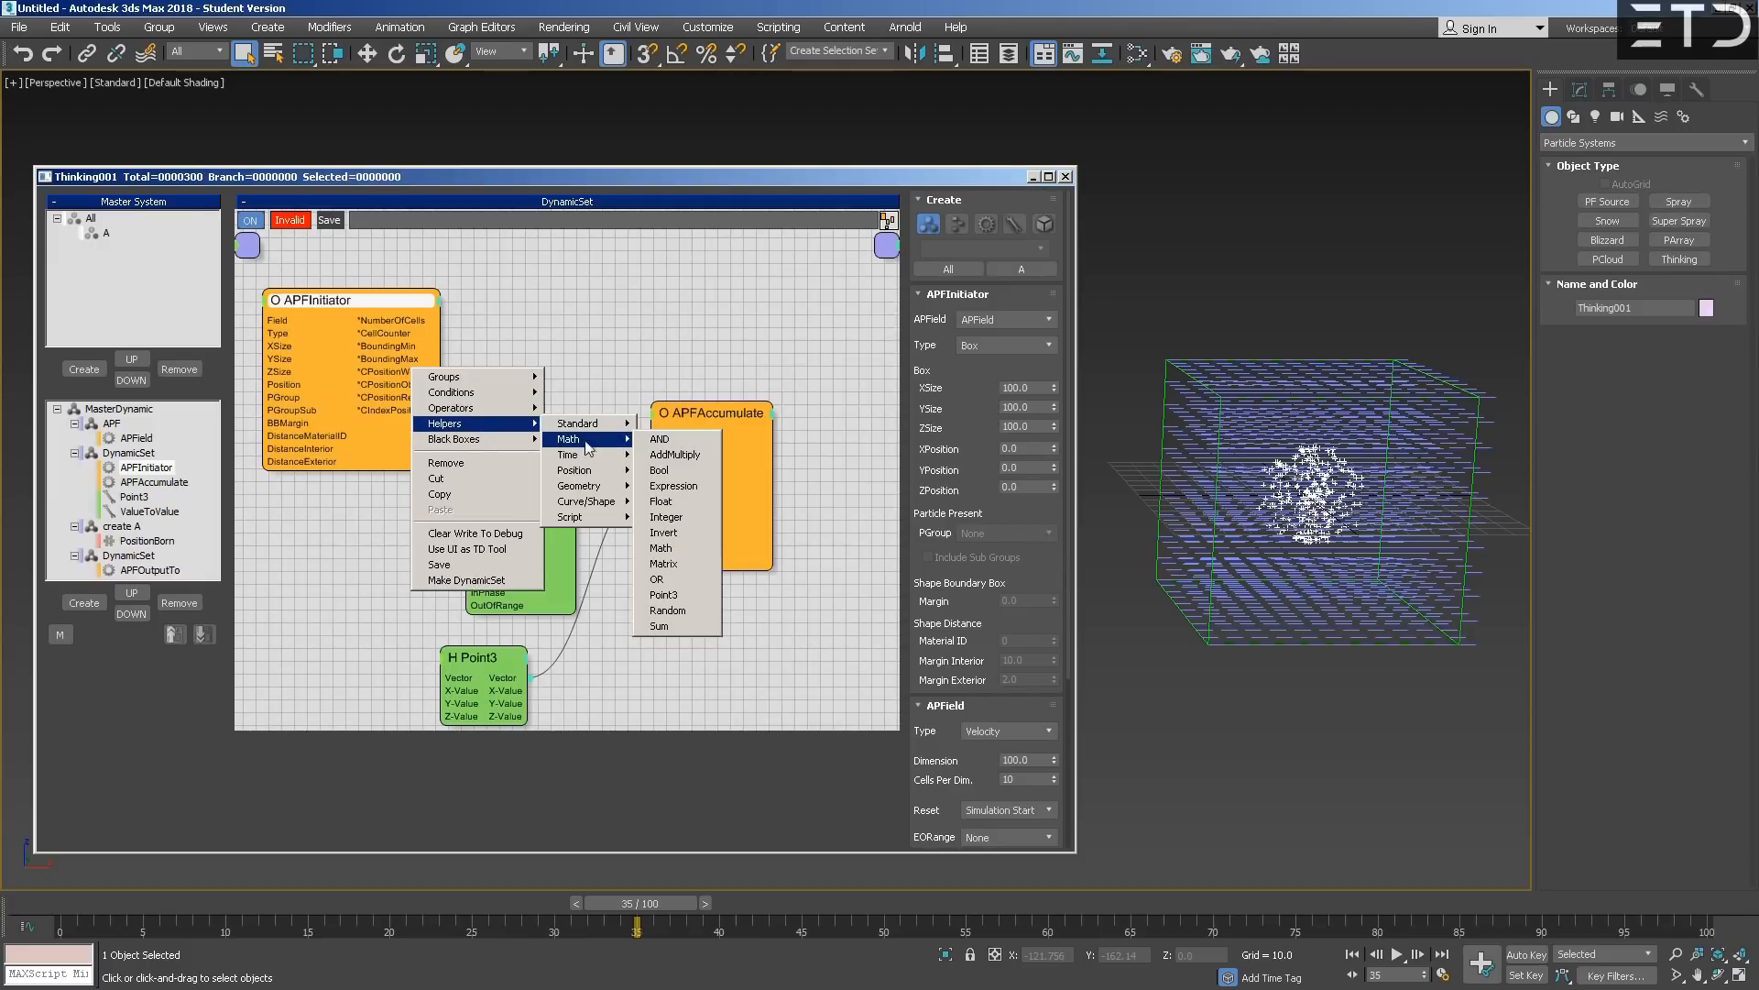
click(678, 595)
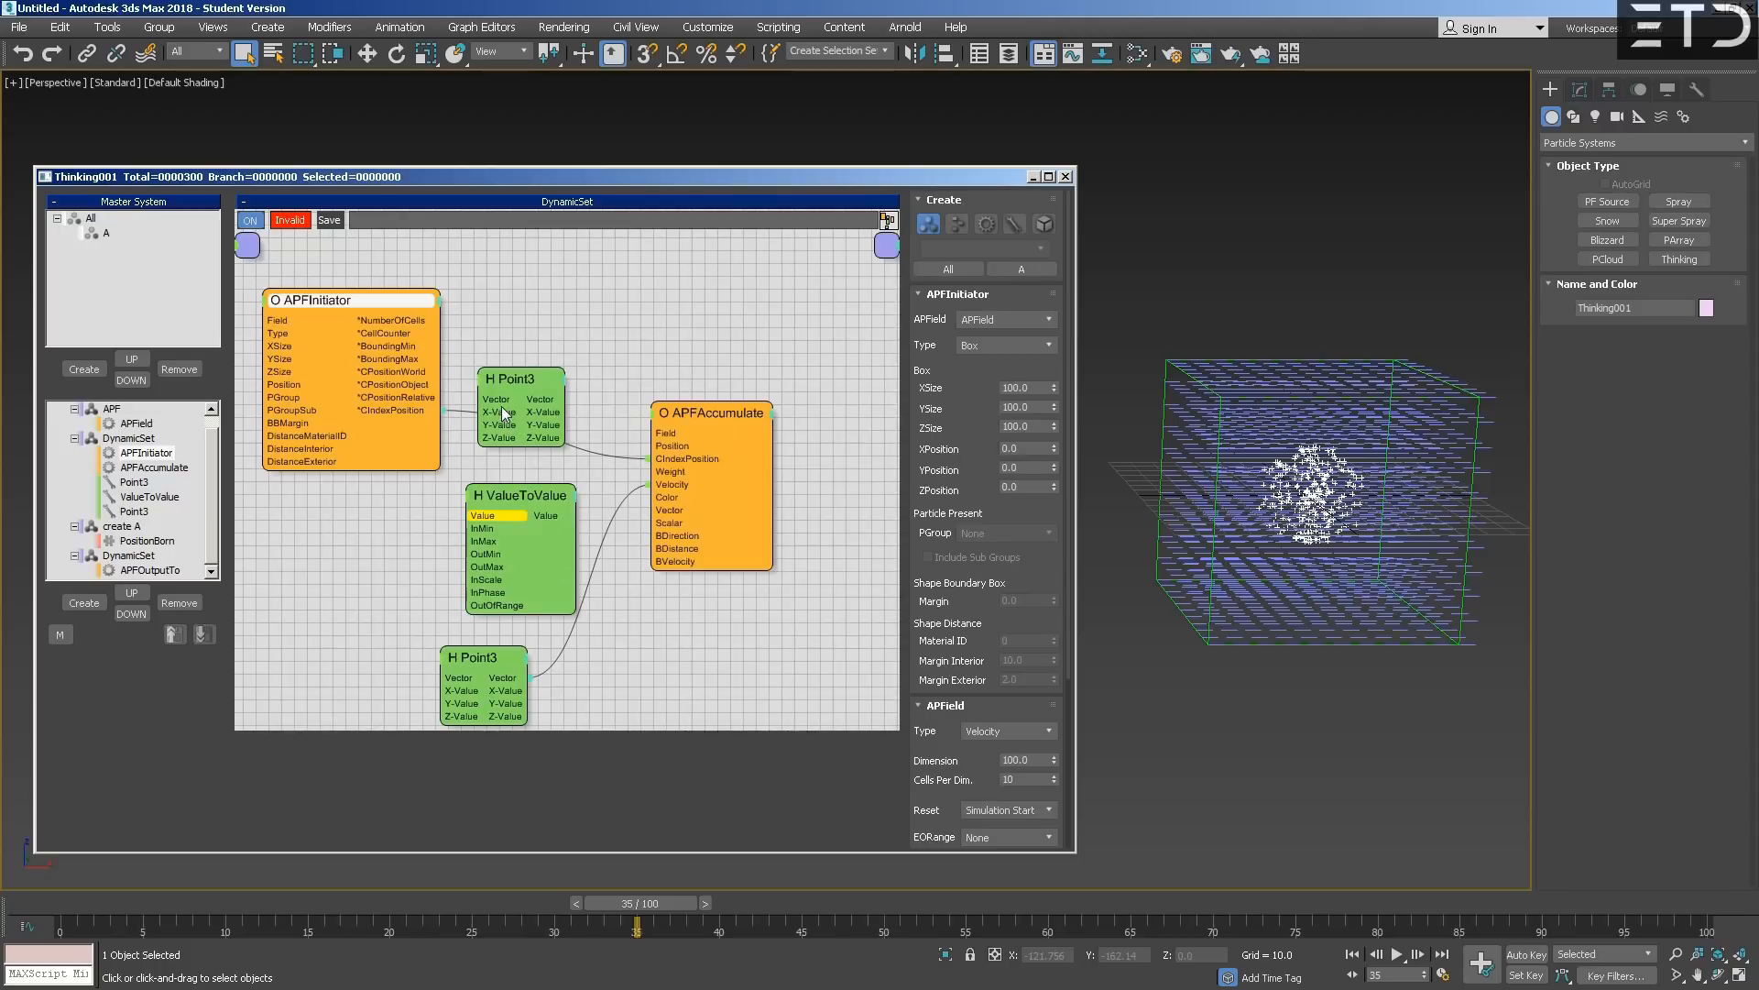
drag(456, 399, 409, 372)
mouse_move(513, 390)
mouse_down()
mouse_move(554, 355)
mouse_move(532, 377)
mouse_up()
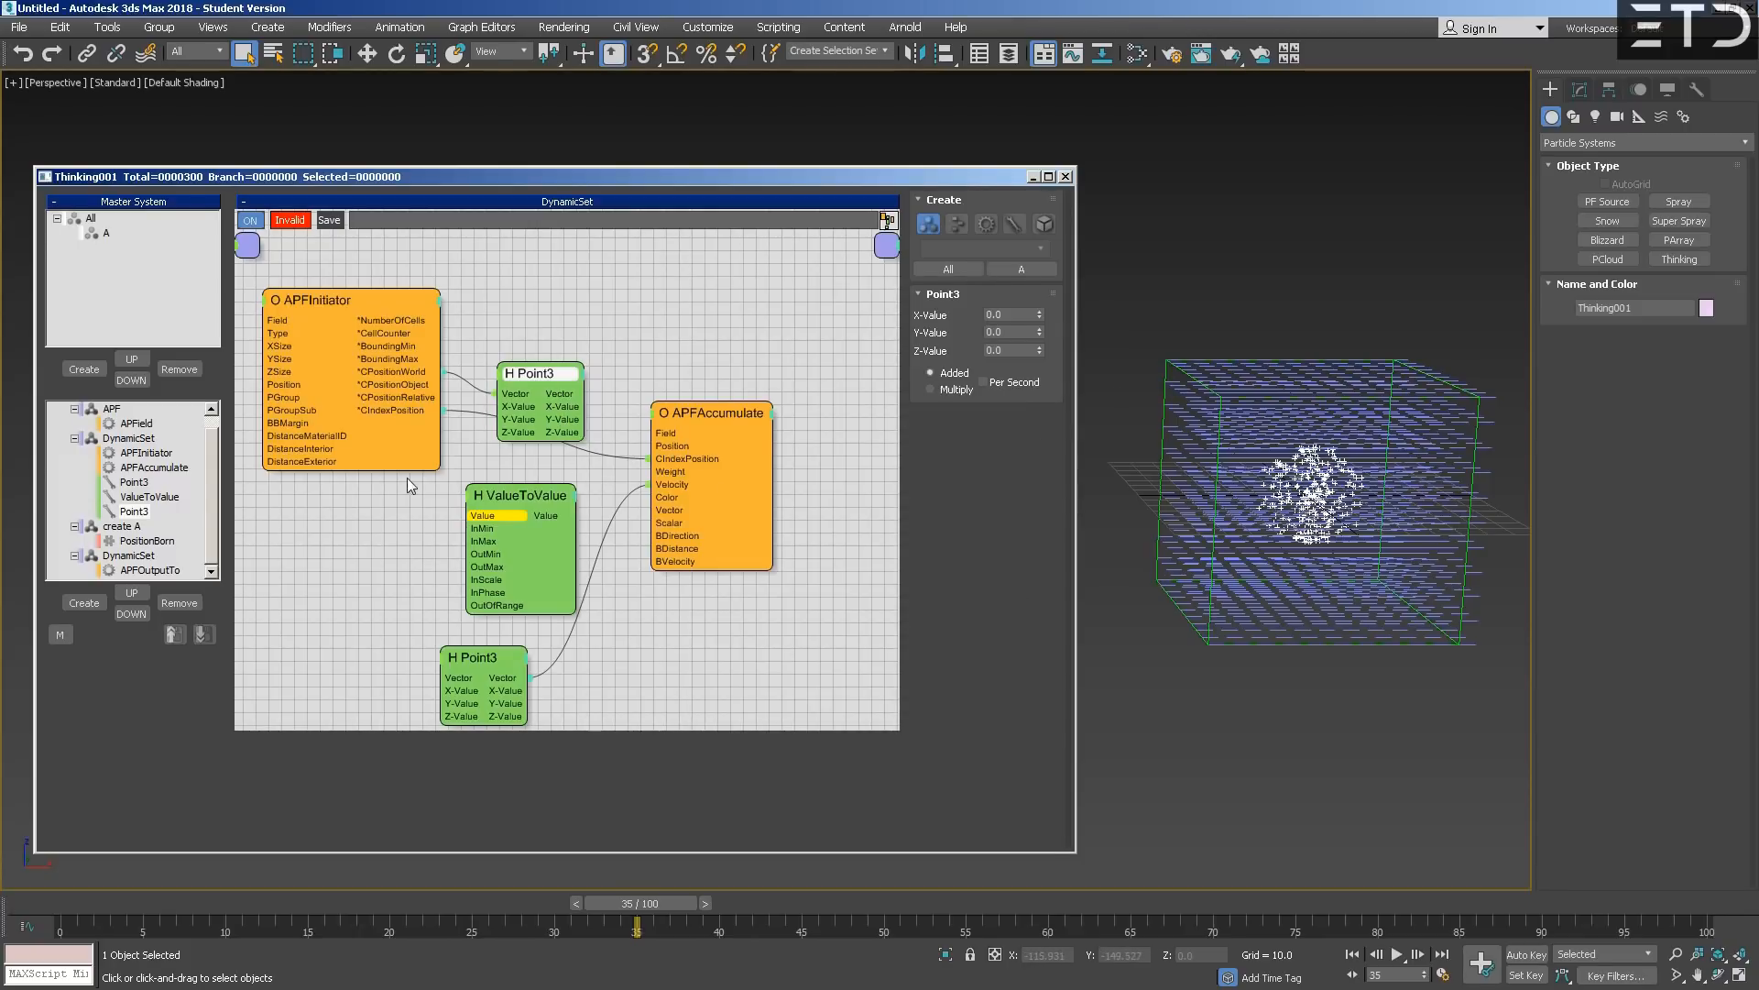
- Connect the new Point3's Z-Value to ValueToValue and set the input range from -50 to 50
mouse_move(510, 497)
mouse_down()
mouse_move(596, 493)
mouse_move(510, 493)
mouse_up()
drag(534, 404, 508, 390)
mouse_move(513, 493)
mouse_down()
mouse_move(531, 496)
mouse_move(513, 492)
mouse_up()
double_click(1033, 535)
text(-50)
key(Return)
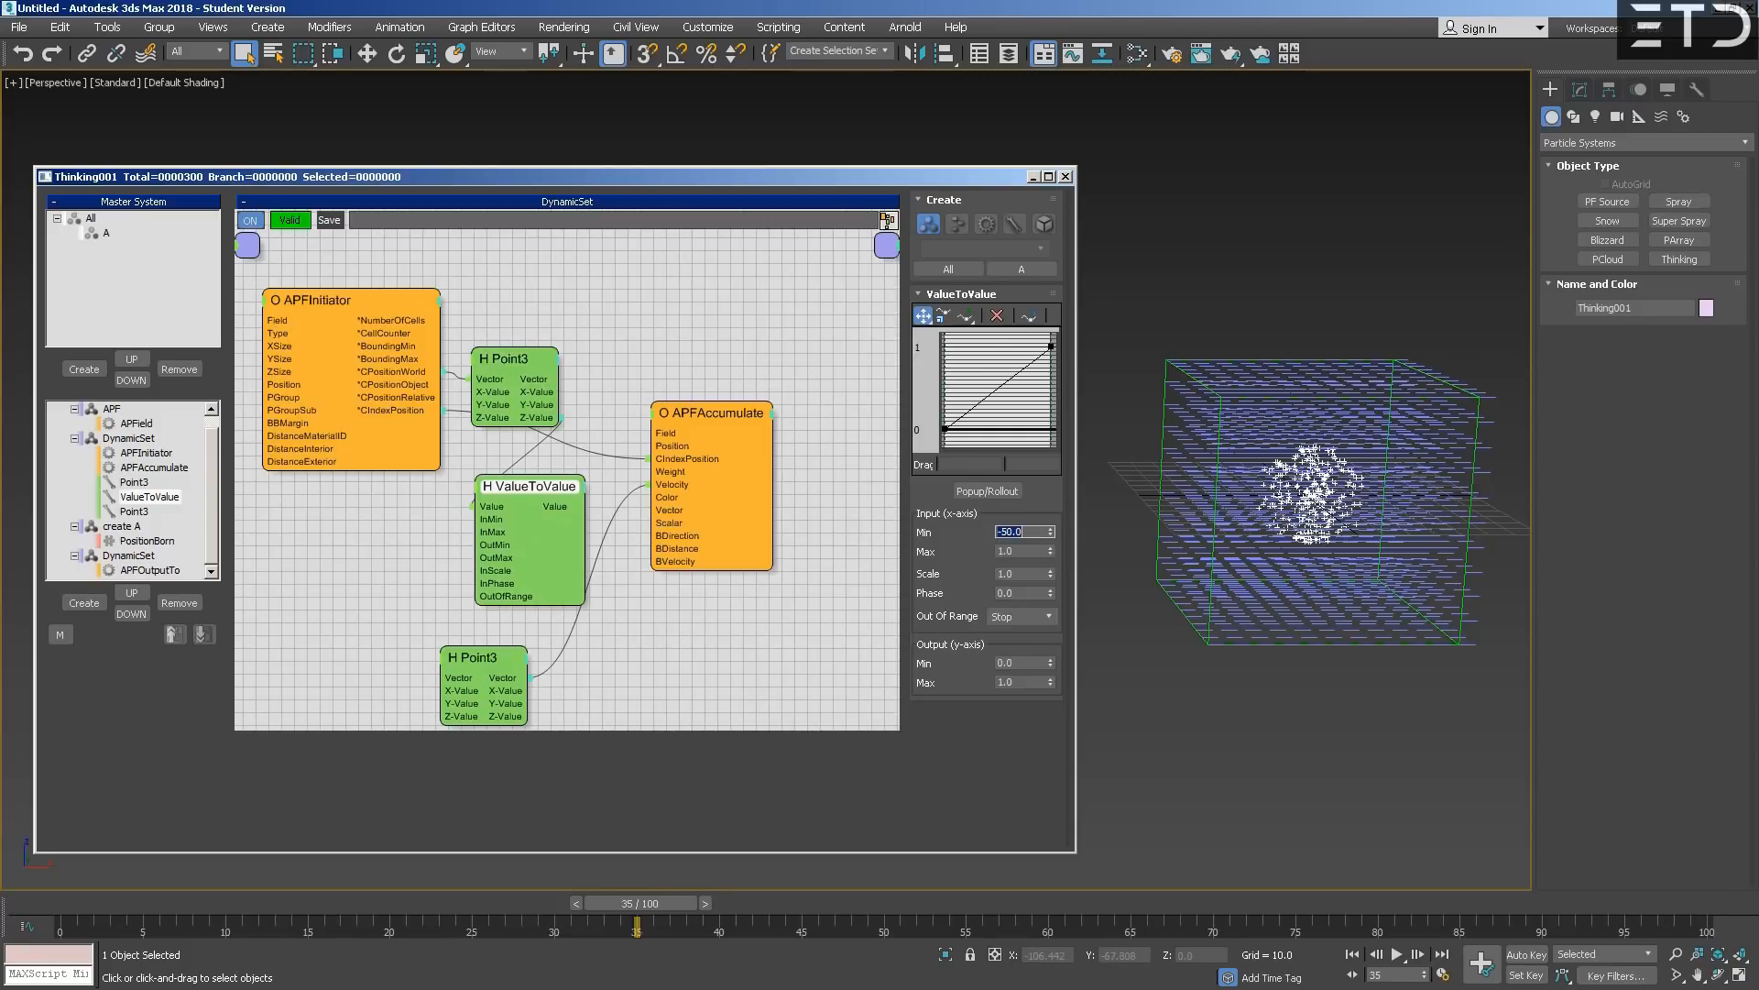
double_click(1019, 551)
text(50)
key(Return)
- Set the start point of the ValueToValue curve to -1 and fit the whole curve in its graph
click(954, 430)
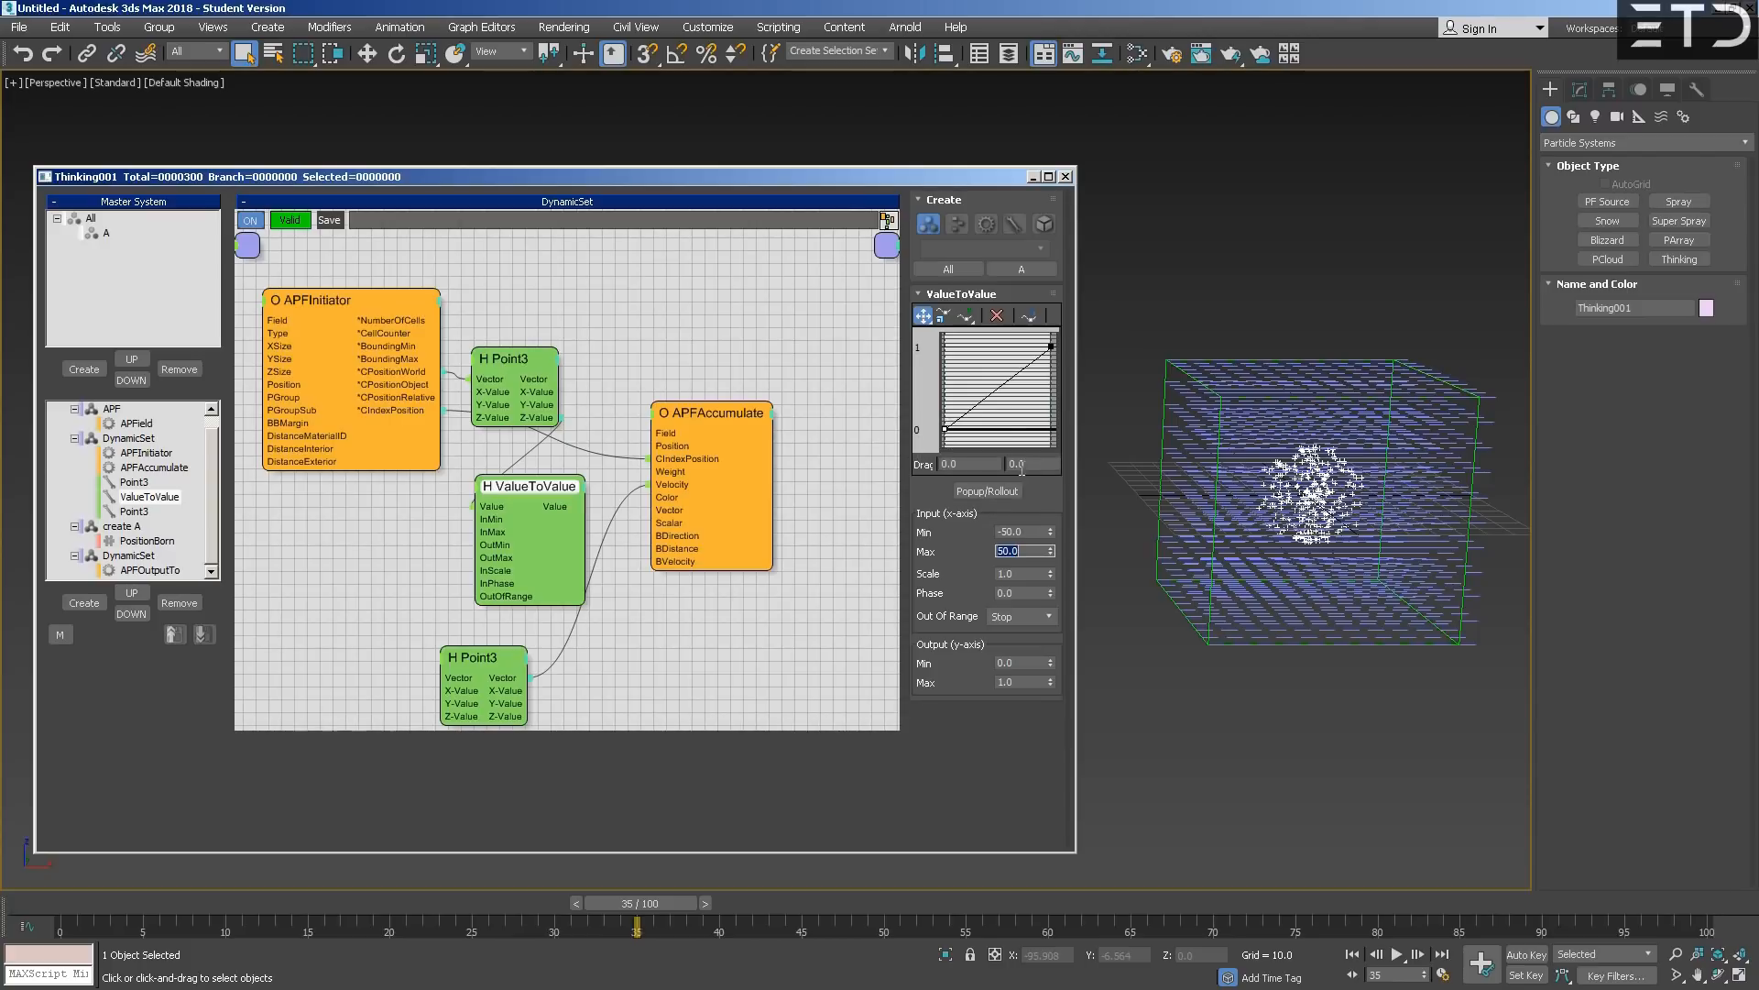
click(1030, 465)
text(-1)
key(Return)
drag(559, 495, 545, 498)
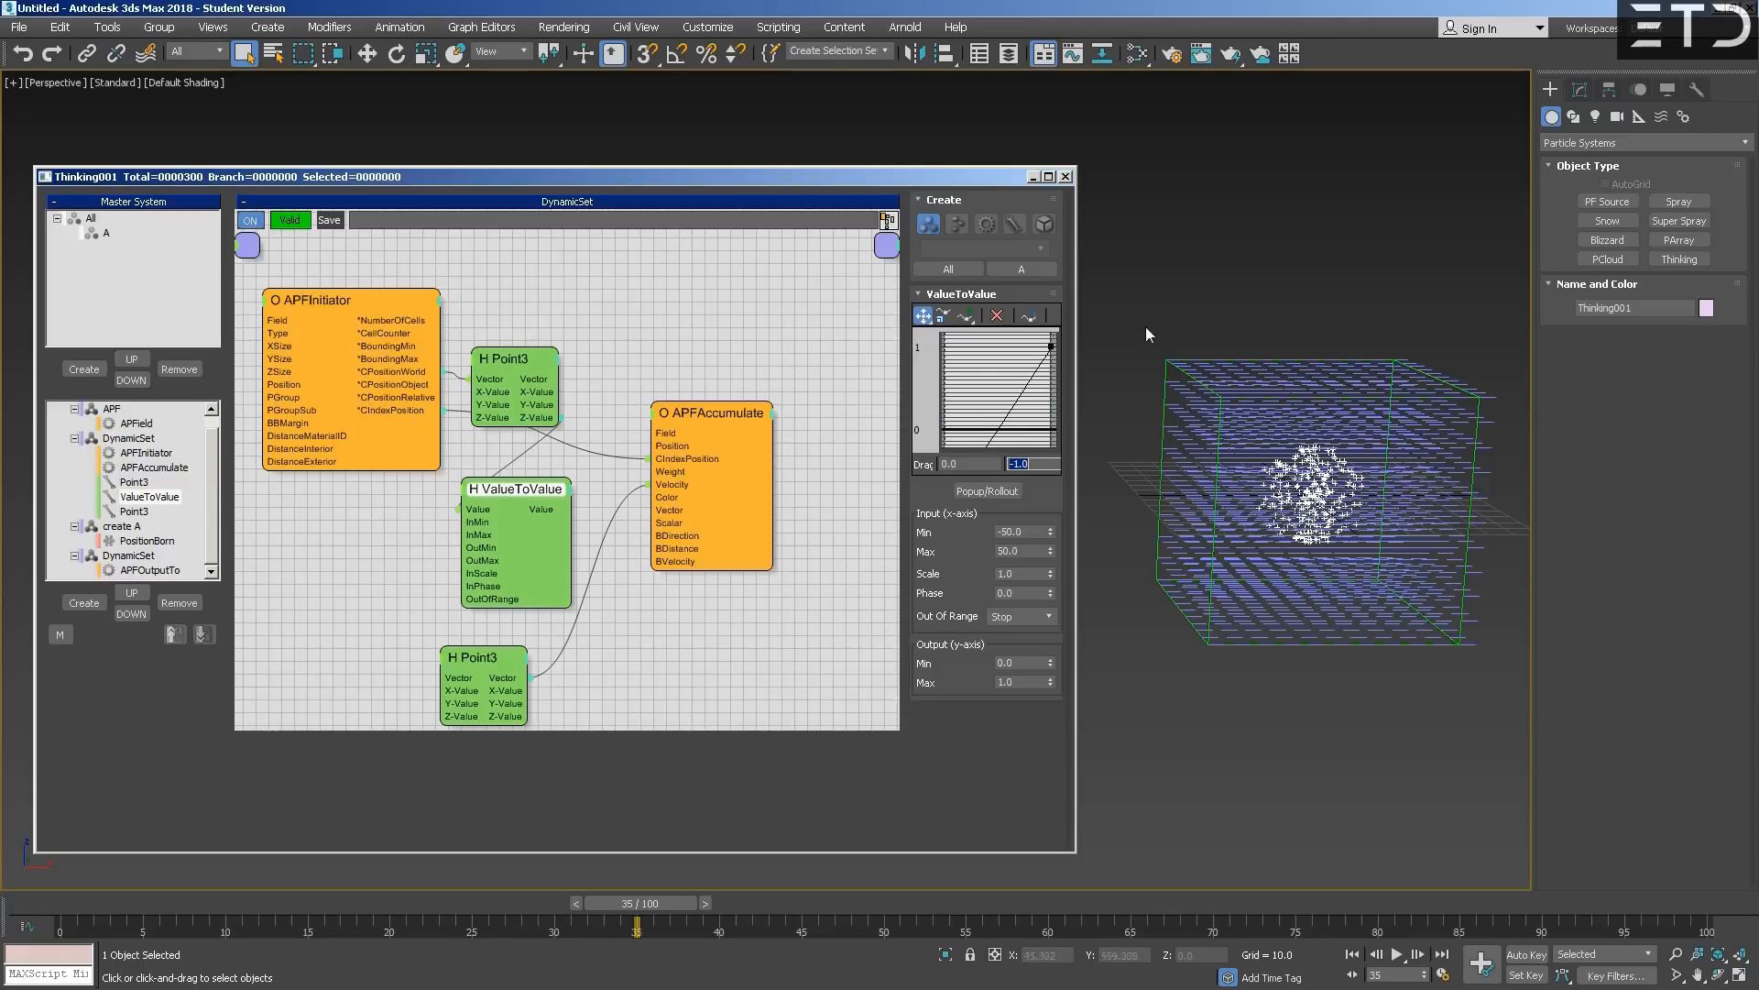
drag(1052, 472, 979, 480)
click(1043, 467)
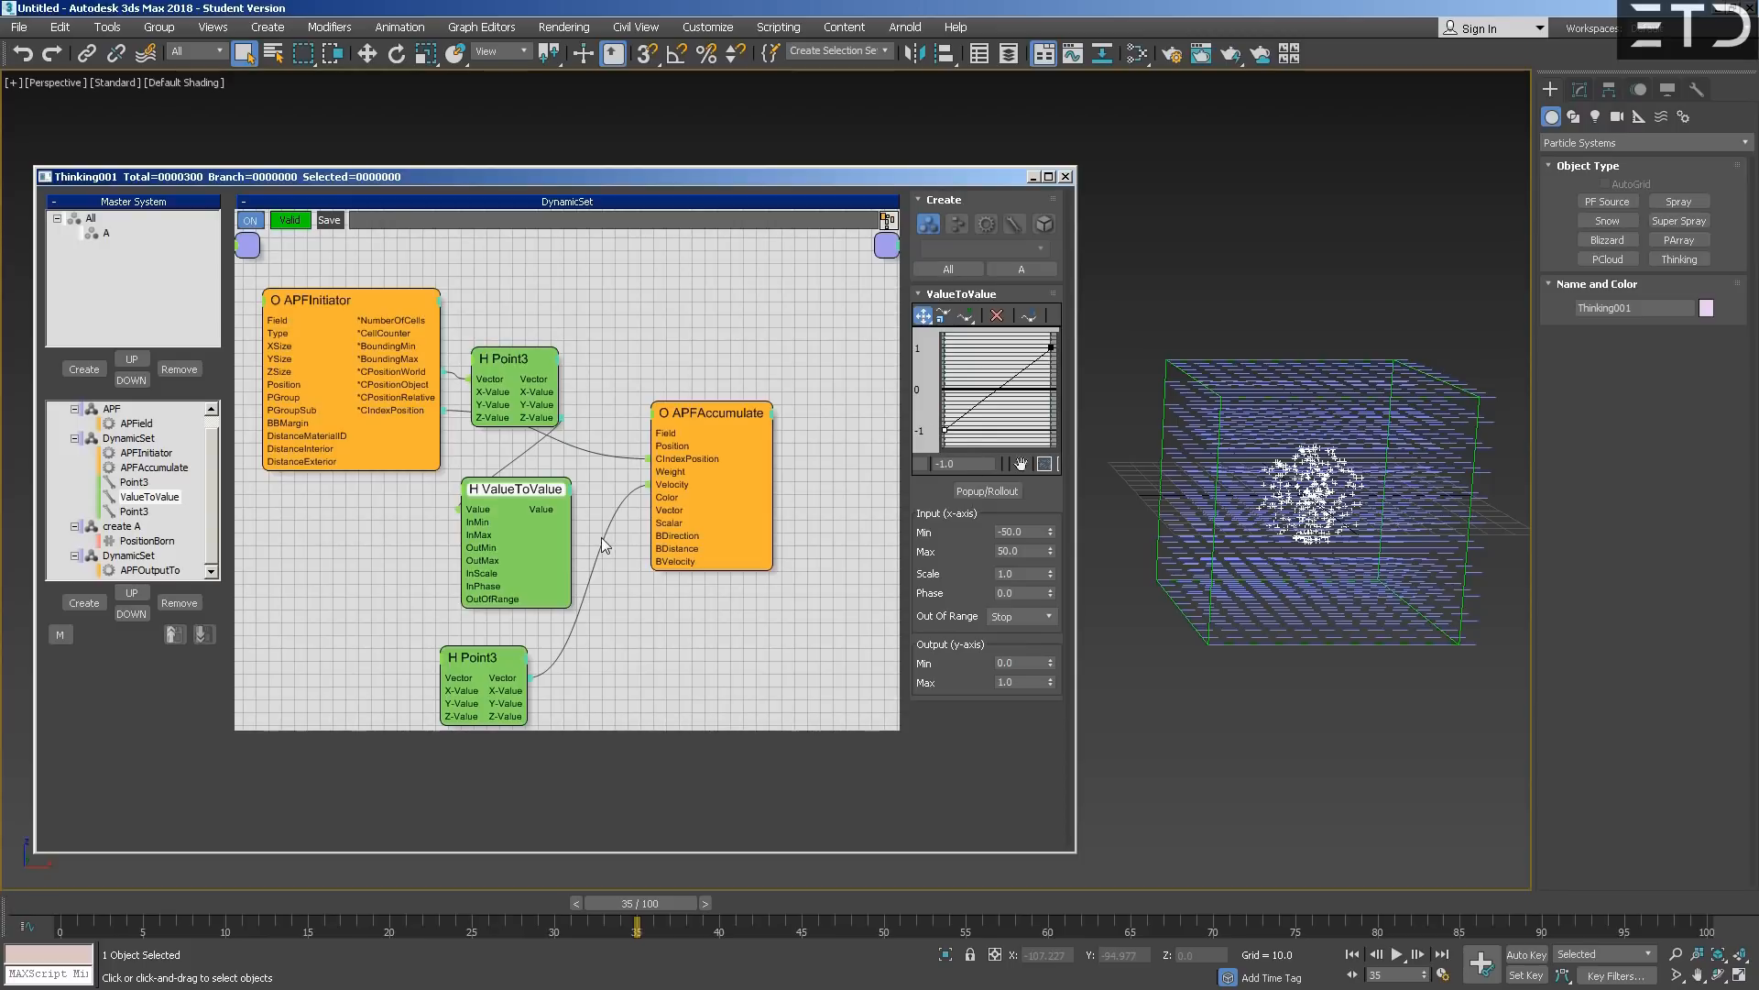
click(1026, 661)
drag(523, 496, 488, 499)
drag(1031, 682, 985, 681)
- Add a Float helper and connect the ValueToValue output to its Value input
right_click(510, 516)
mouse_move(550, 572)
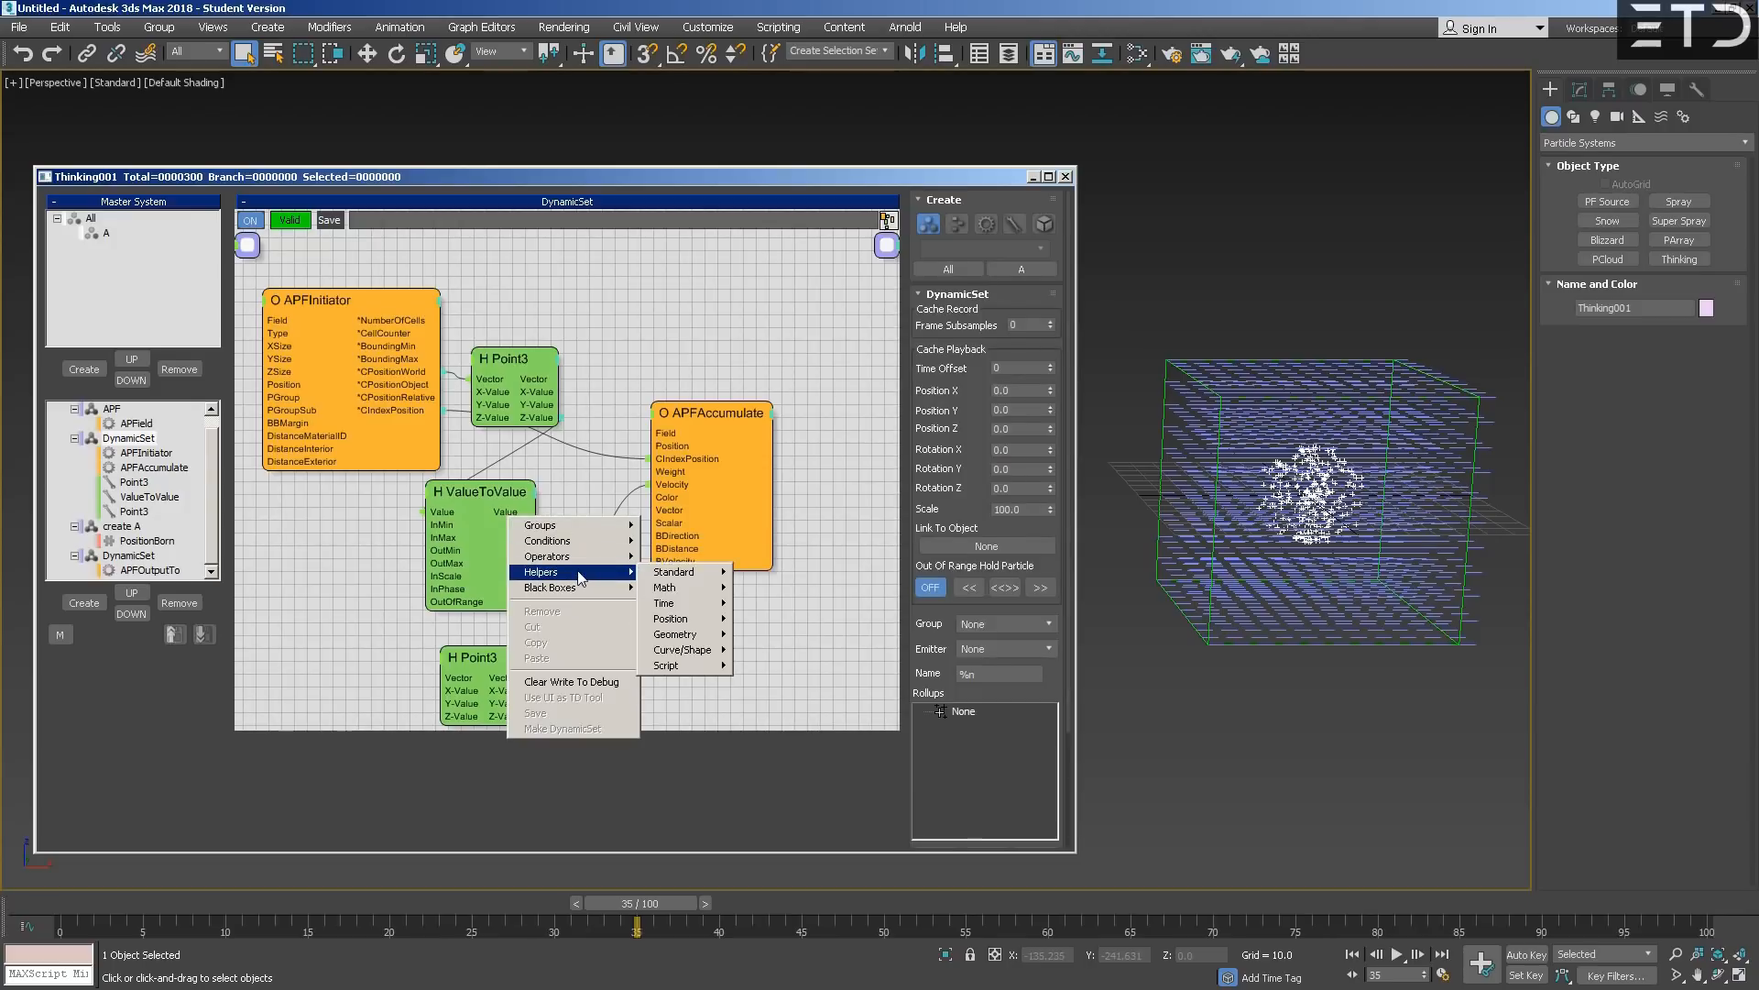
mouse_move(673, 587)
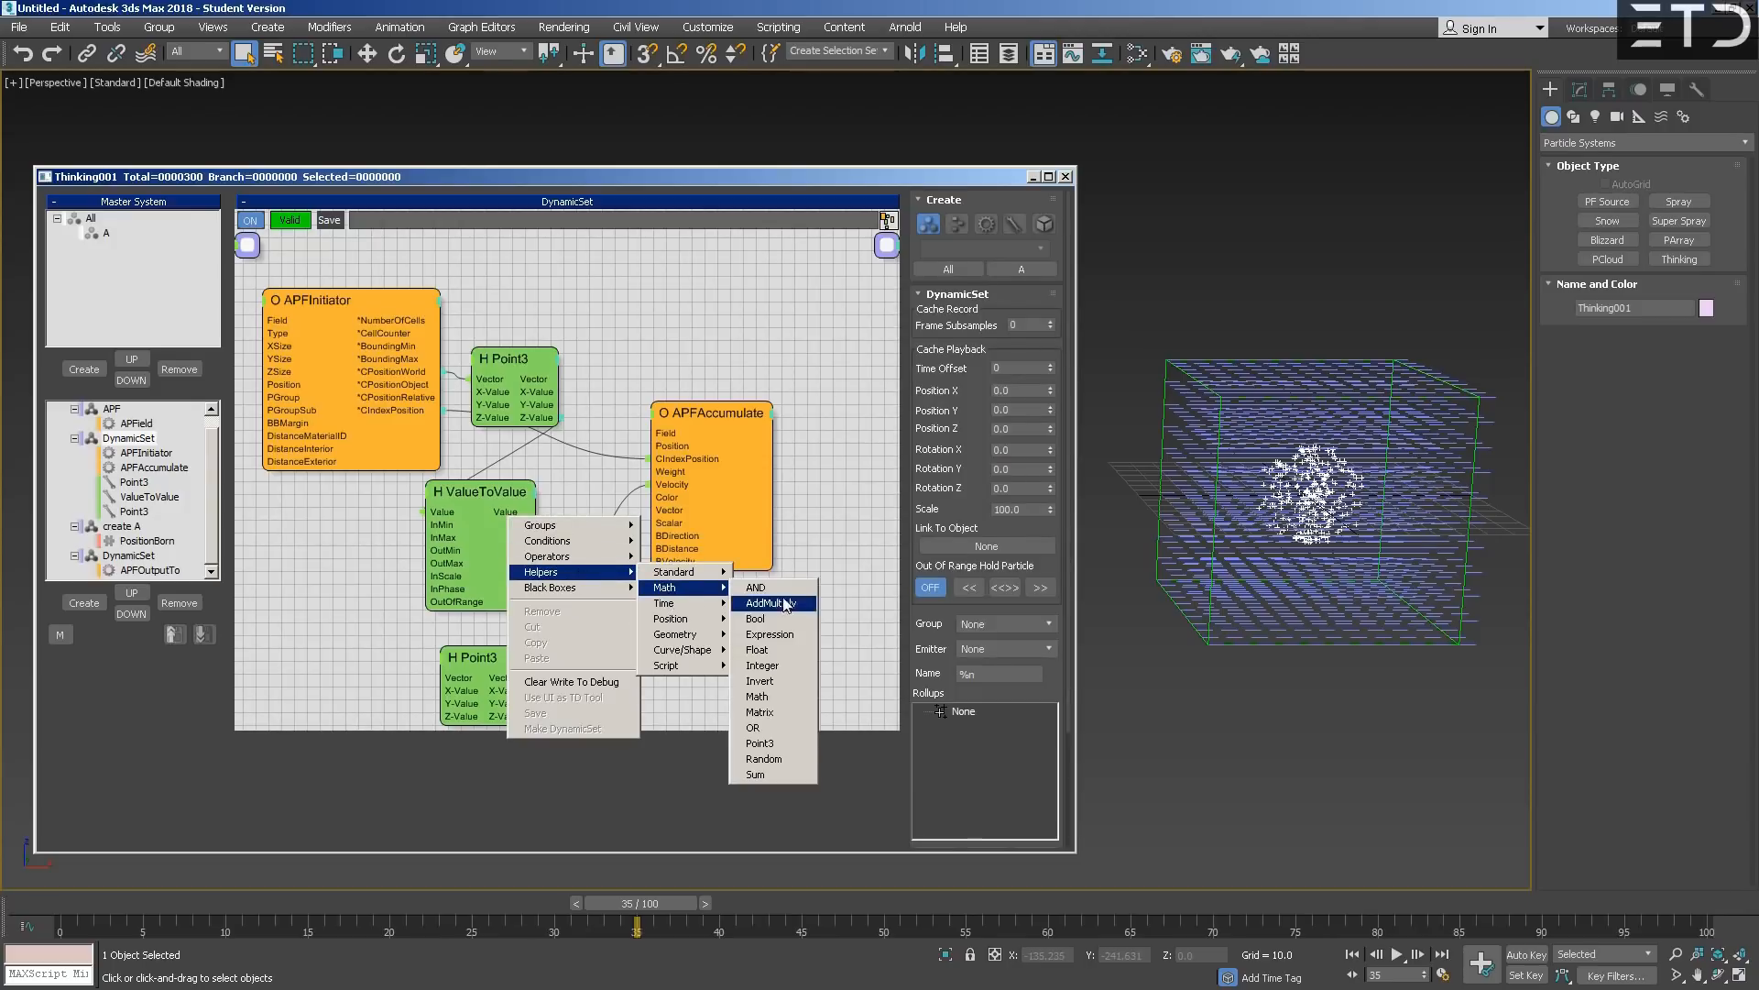
click(757, 650)
mouse_move(578, 548)
mouse_down()
mouse_move(528, 539)
mouse_move(570, 532)
mouse_up()
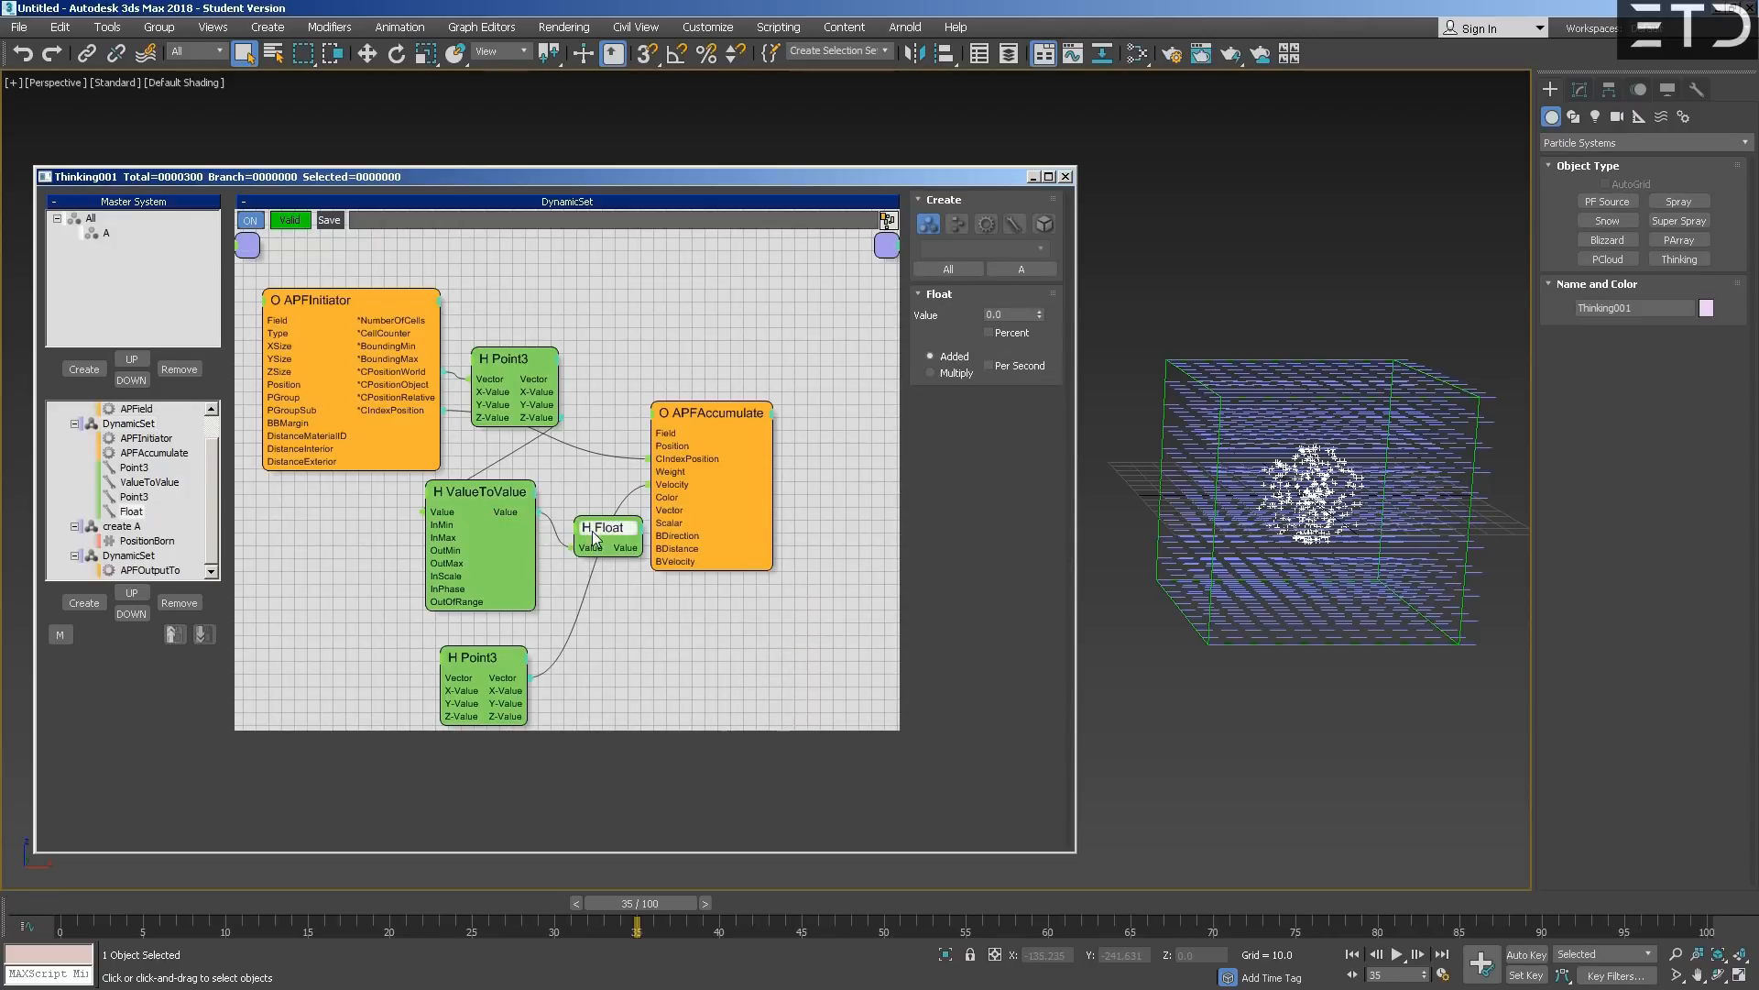
- Switch the Float helper to Multiply and set its value to 50
click(960, 373)
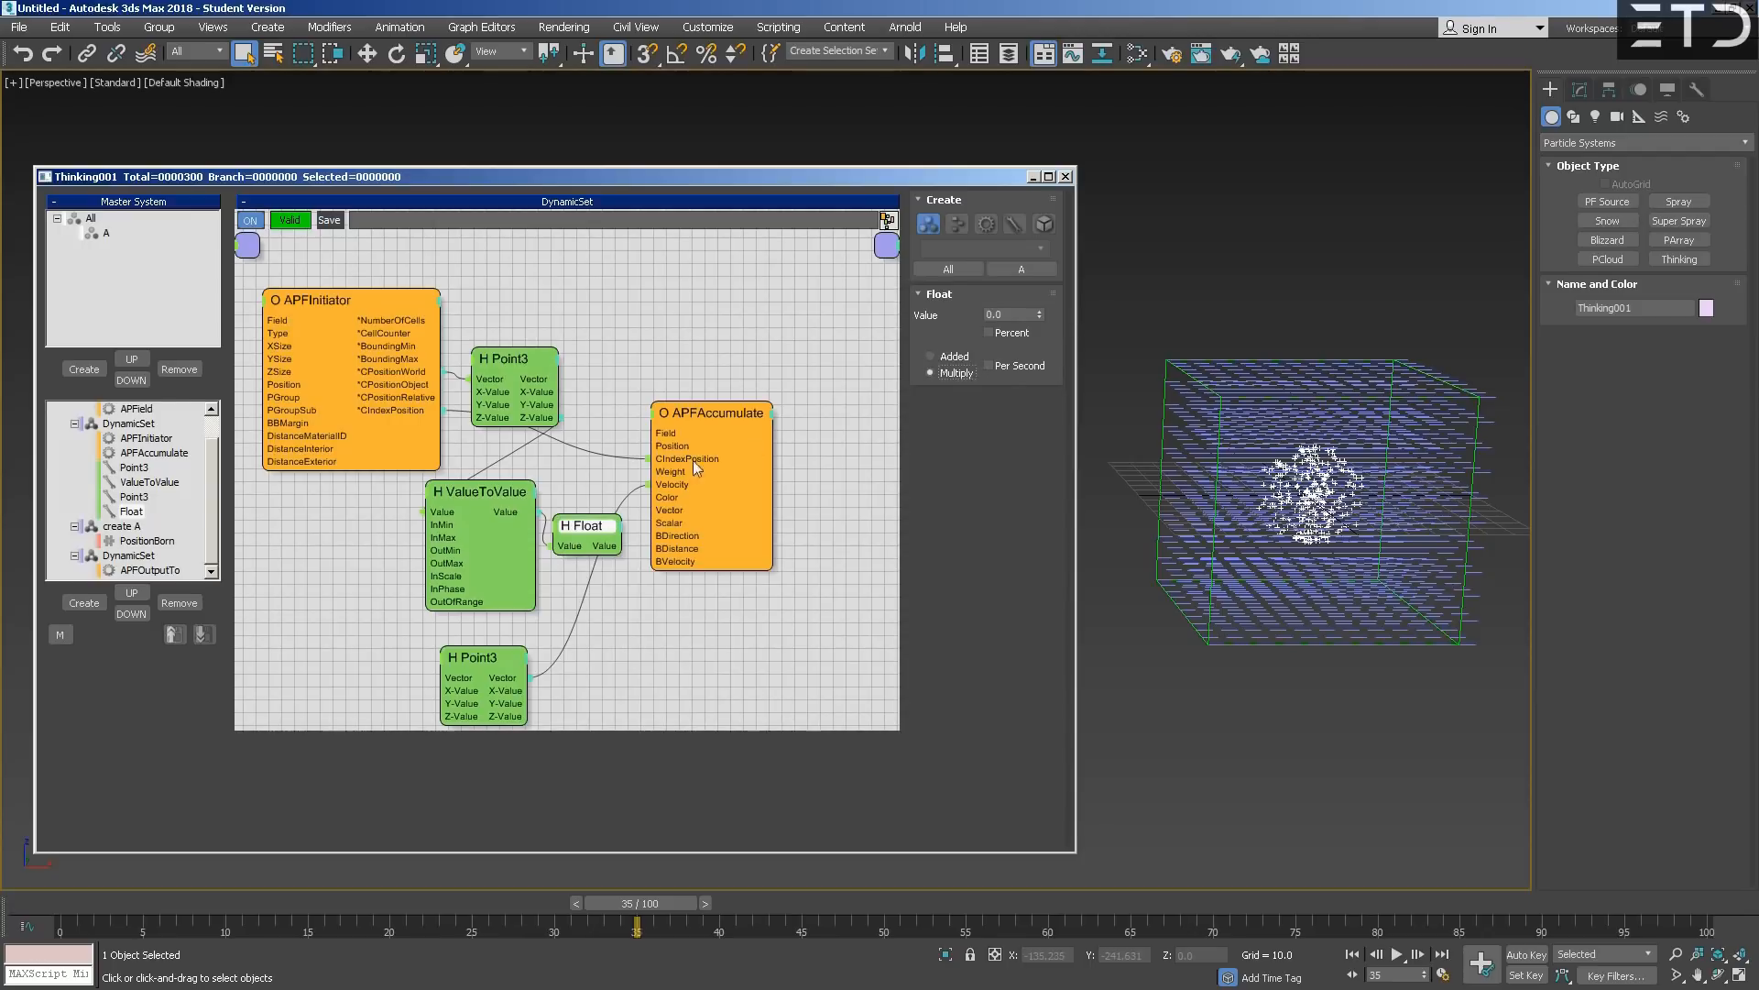
double_click(997, 314)
text(50)
key(Return)
drag(619, 540, 616, 555)
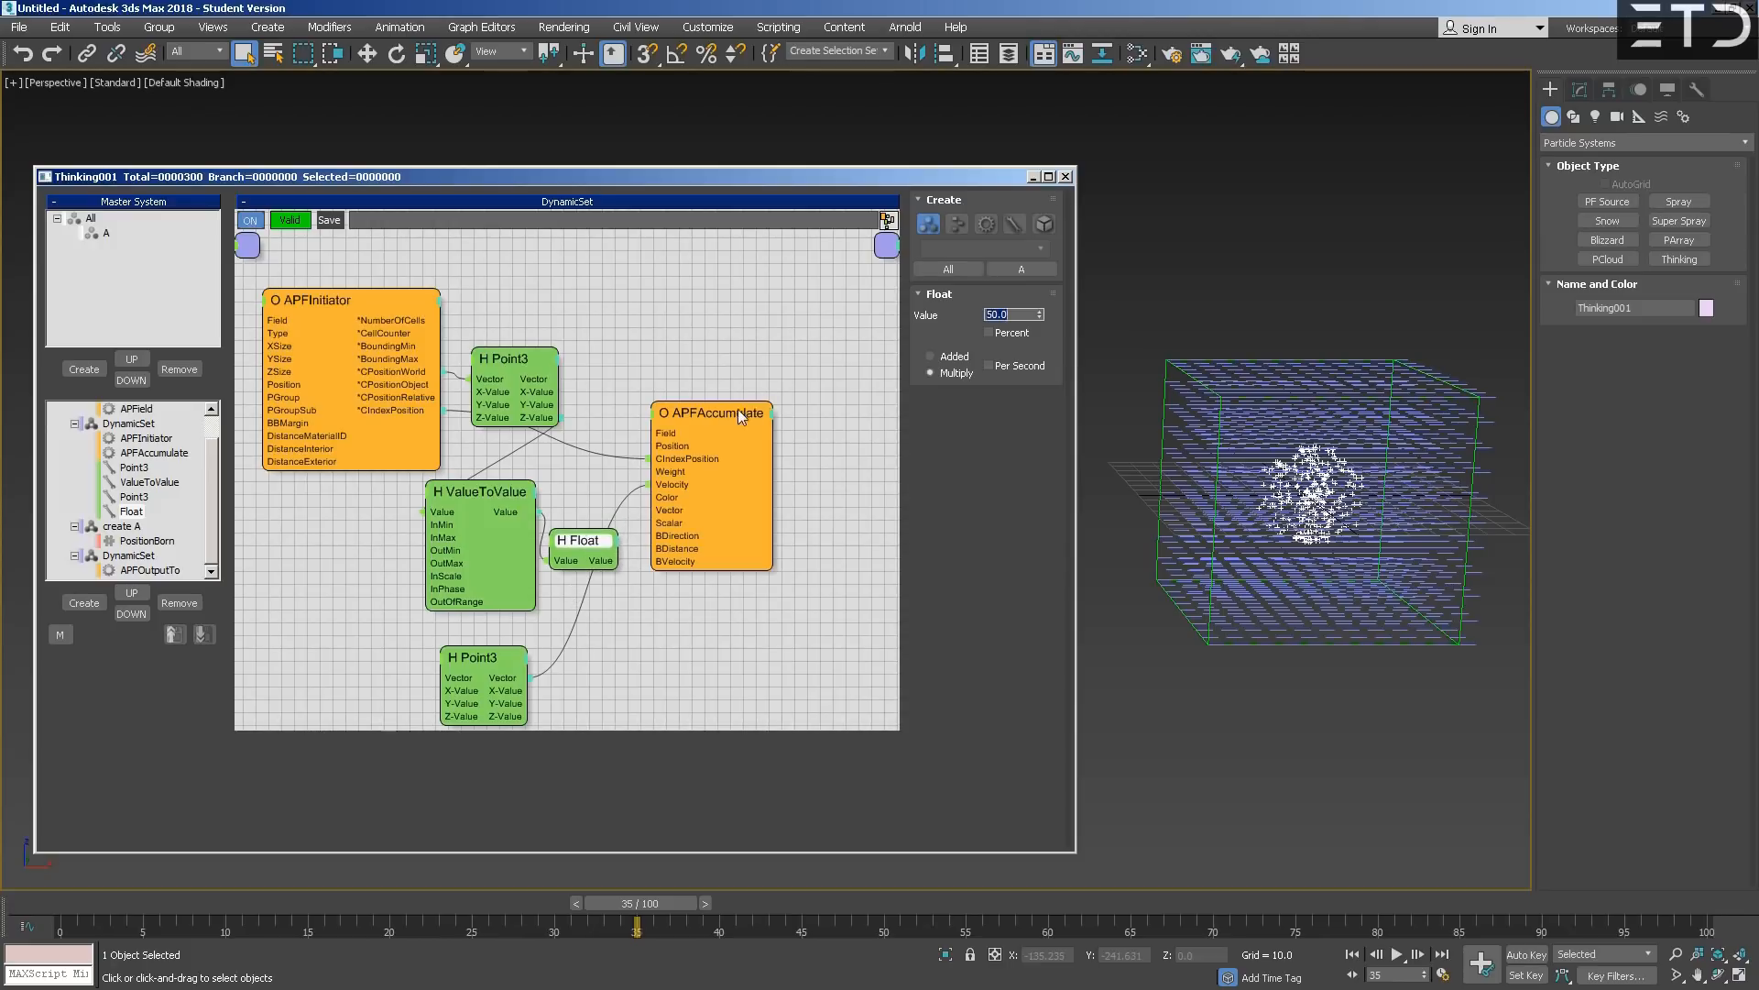
- Rearrange APFAccumulate, Float and the velocity Point3 so that Point3 sits between the other two nodes
drag(739, 406, 853, 374)
drag(609, 529, 628, 522)
drag(495, 664, 694, 578)
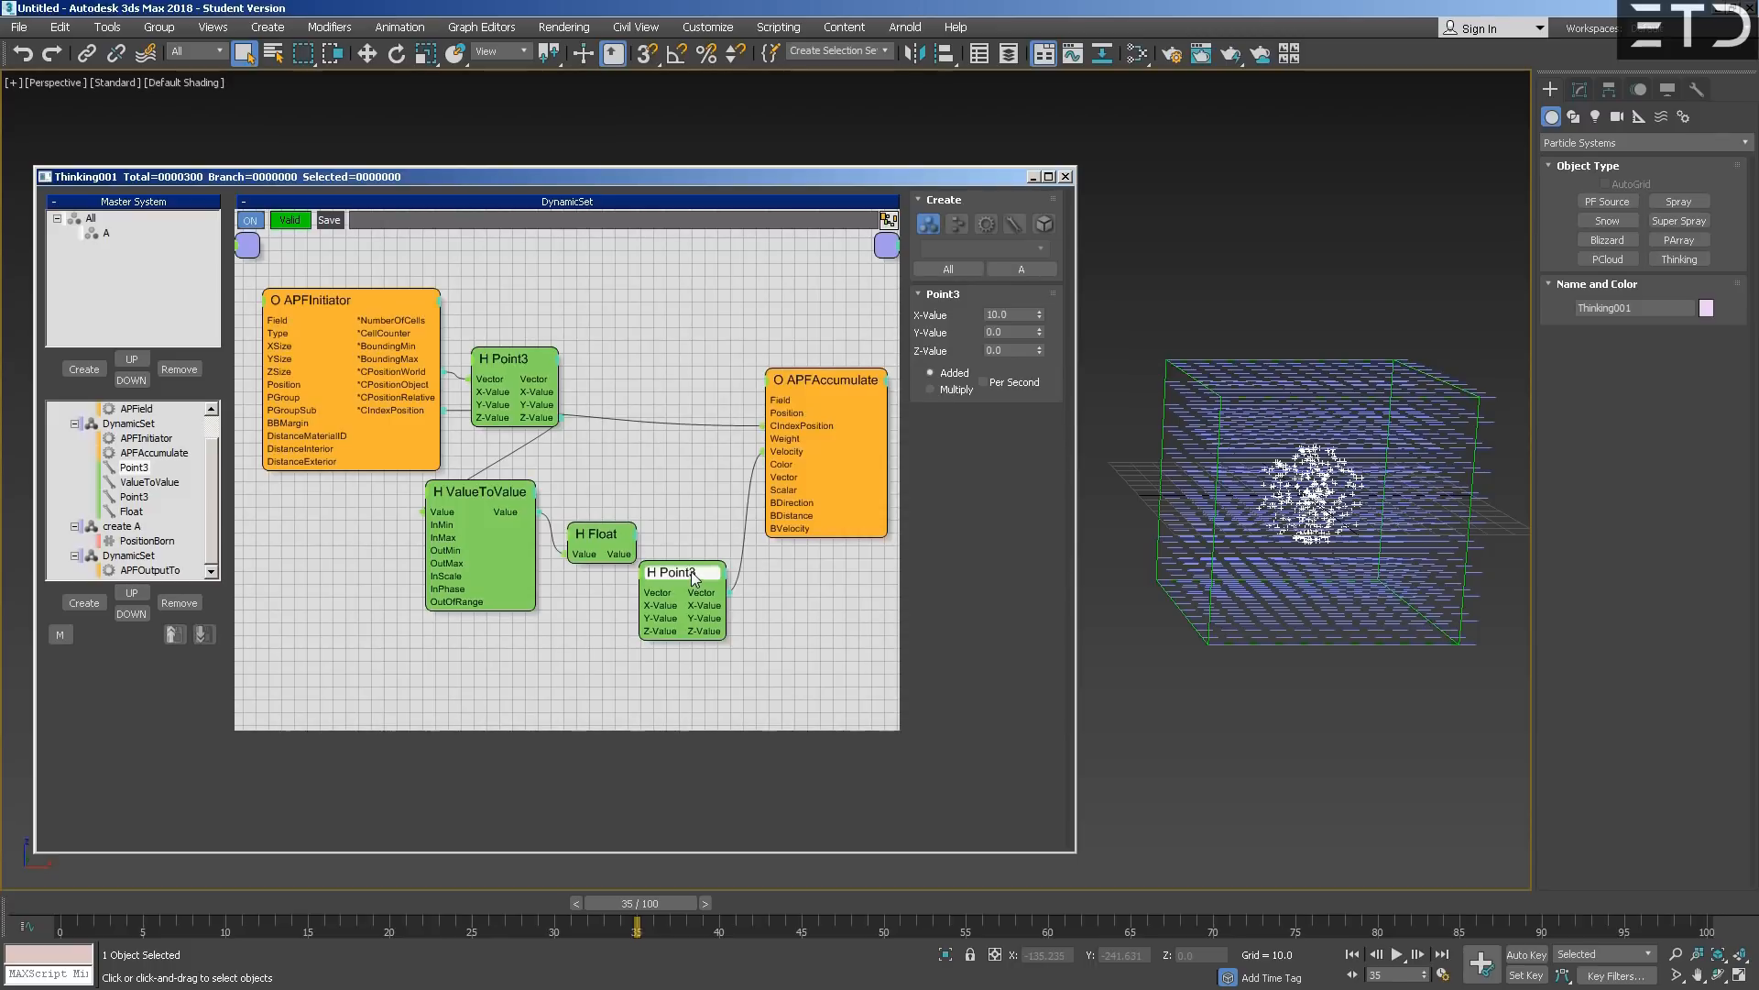
click(614, 538)
drag(612, 531, 615, 517)
- Add a Math helper to the DynamicSet and place it above the Float node
right_click(619, 455)
click(616, 443)
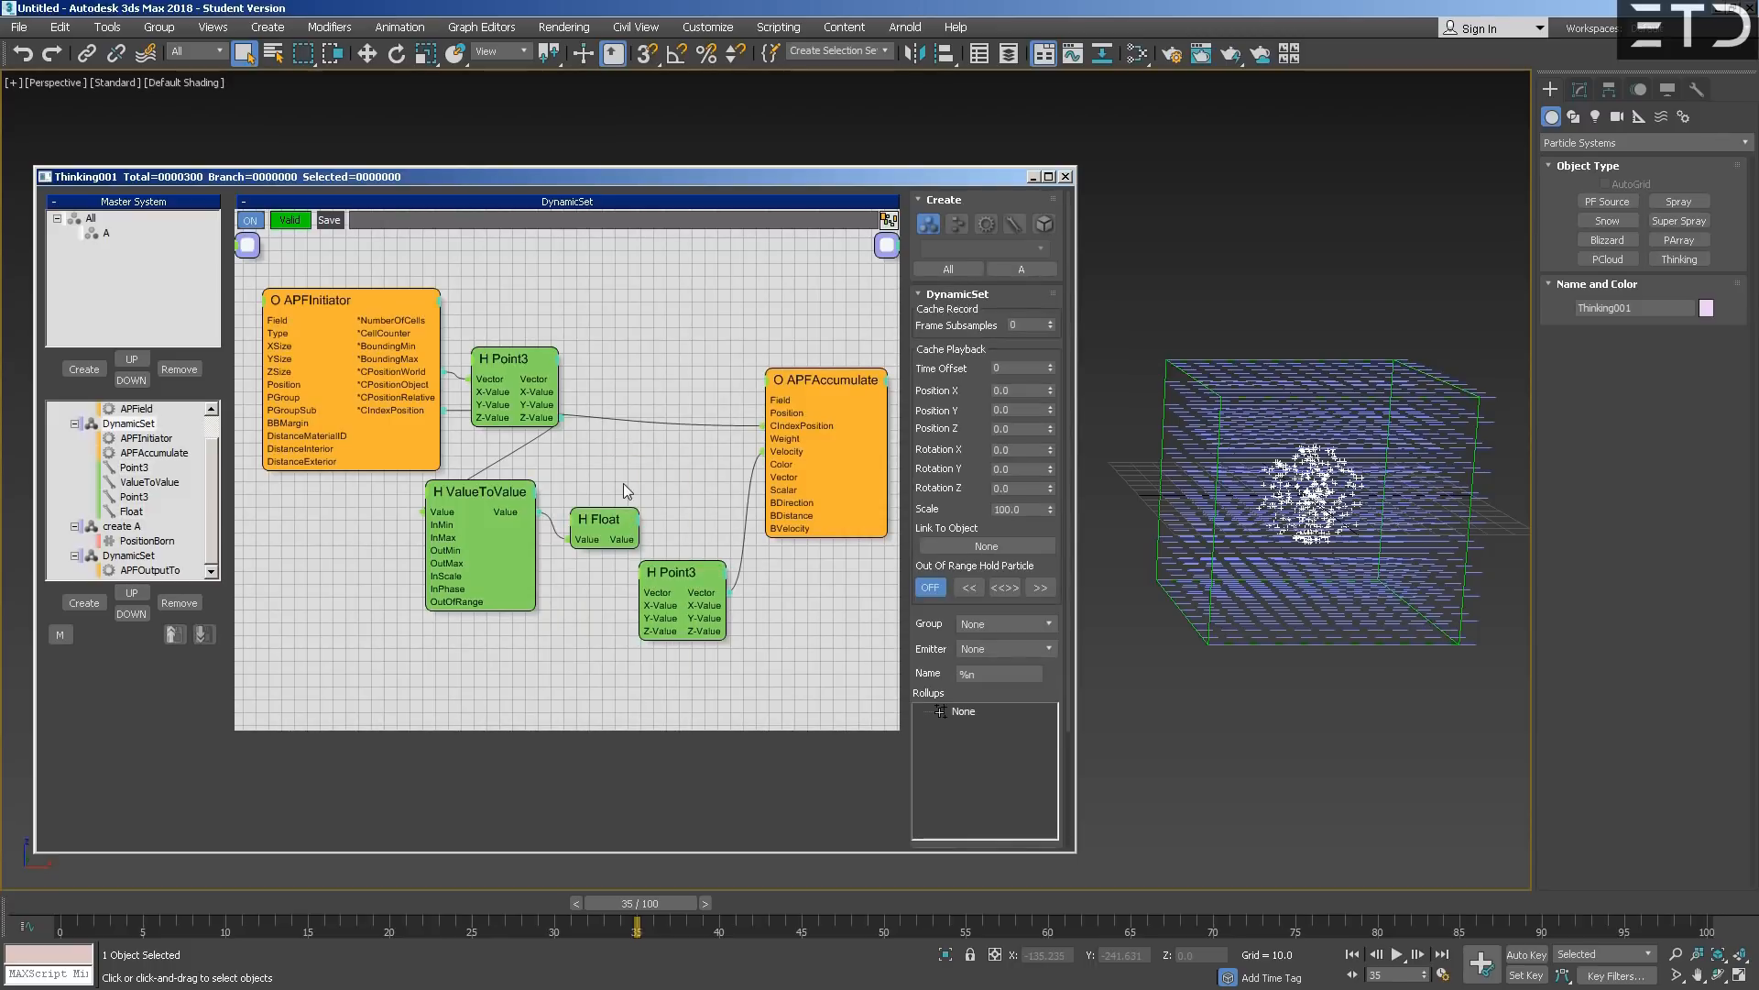
click(618, 520)
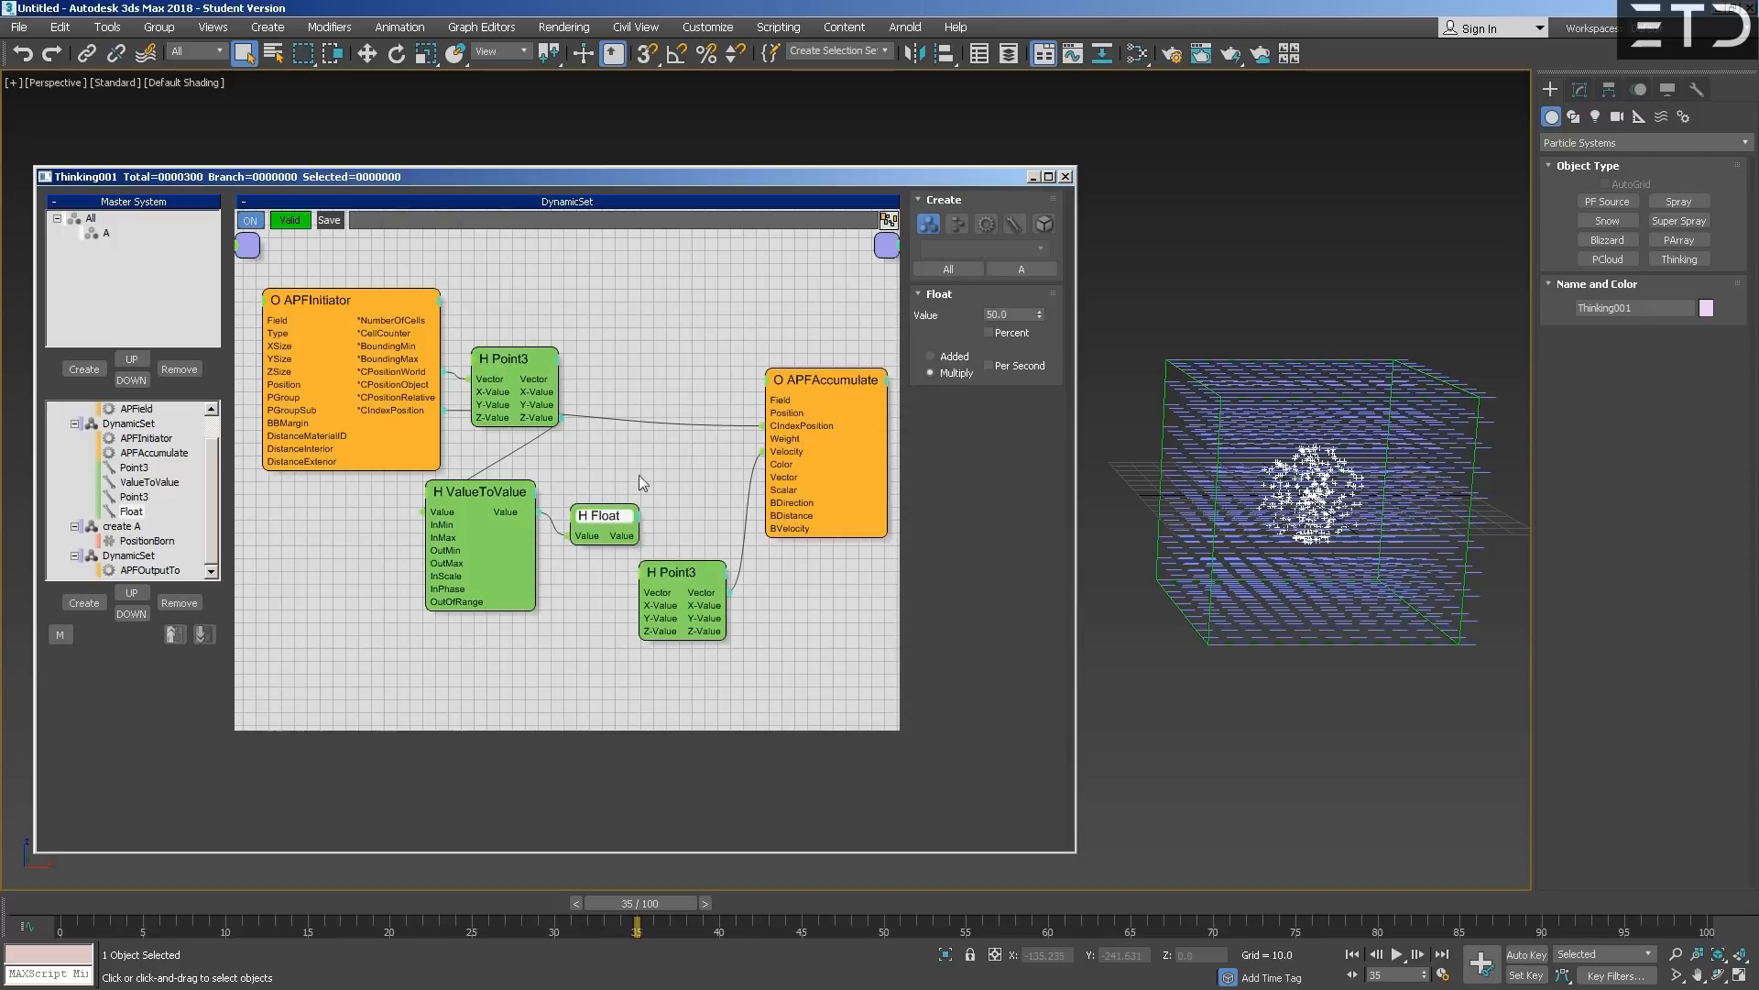
right_click(641, 449)
mouse_move(641, 503)
mouse_move(784, 520)
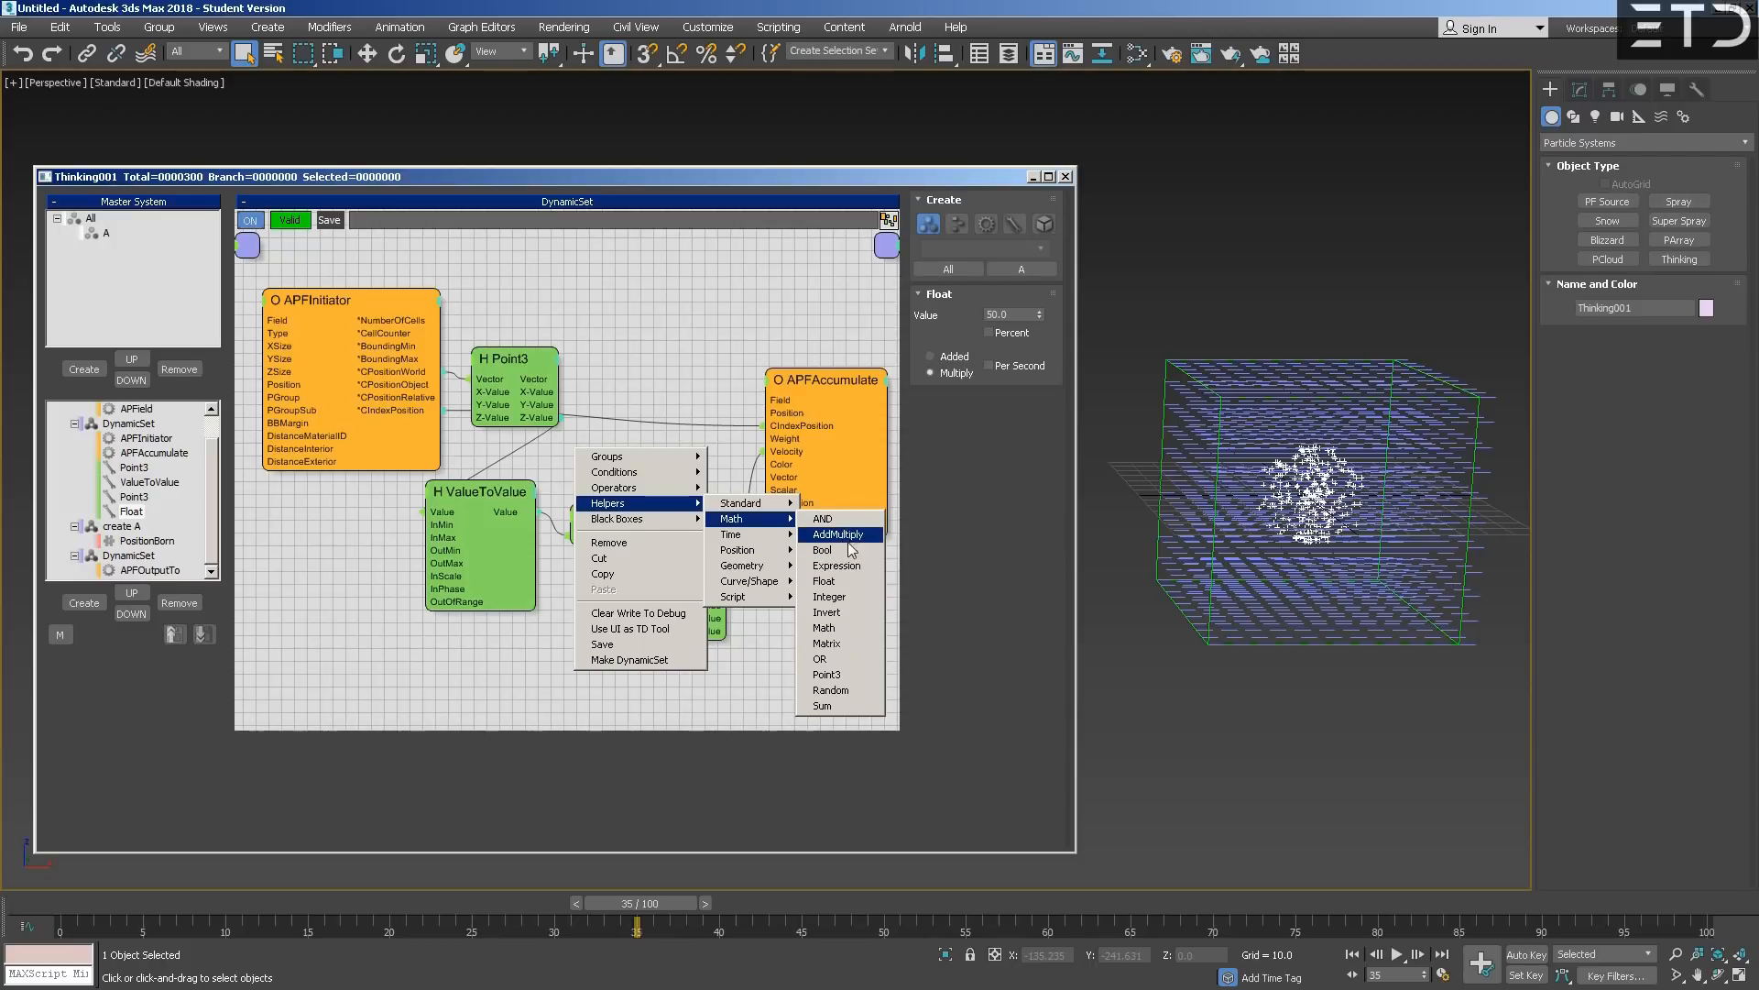
click(845, 629)
drag(677, 457, 657, 438)
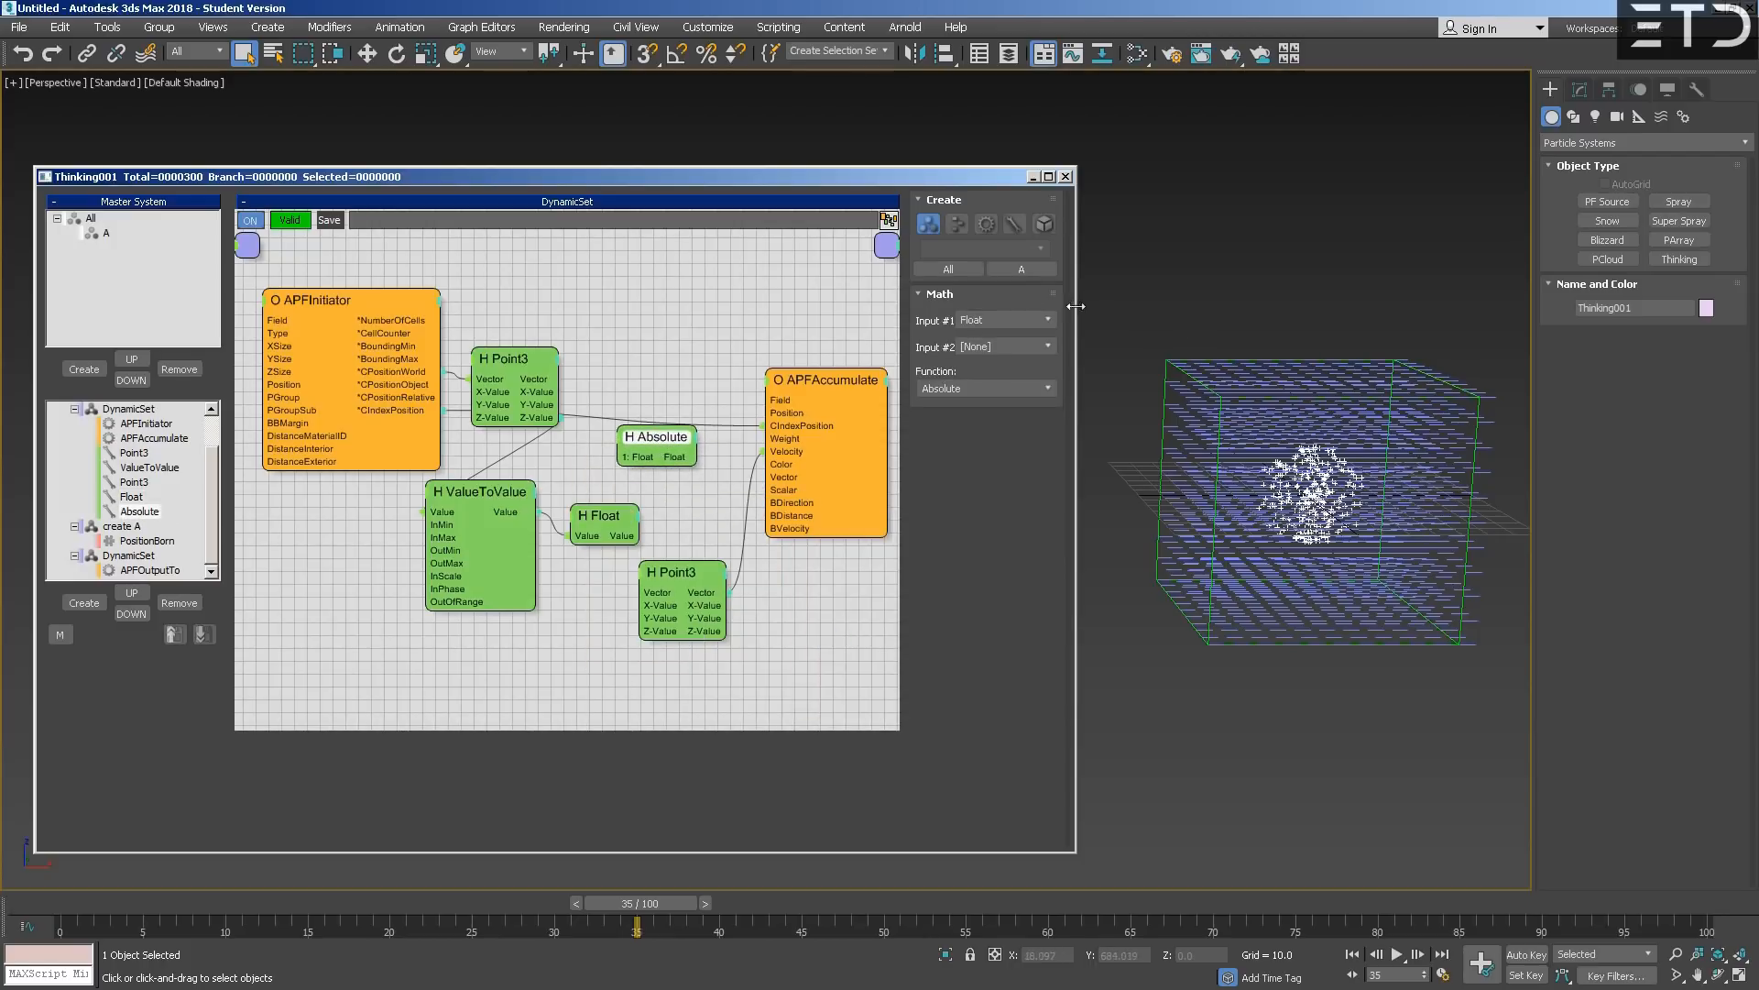
- Set the Math helper's second input to Float and its function to Multiplication, and review the functions available for two floats
click(985, 388)
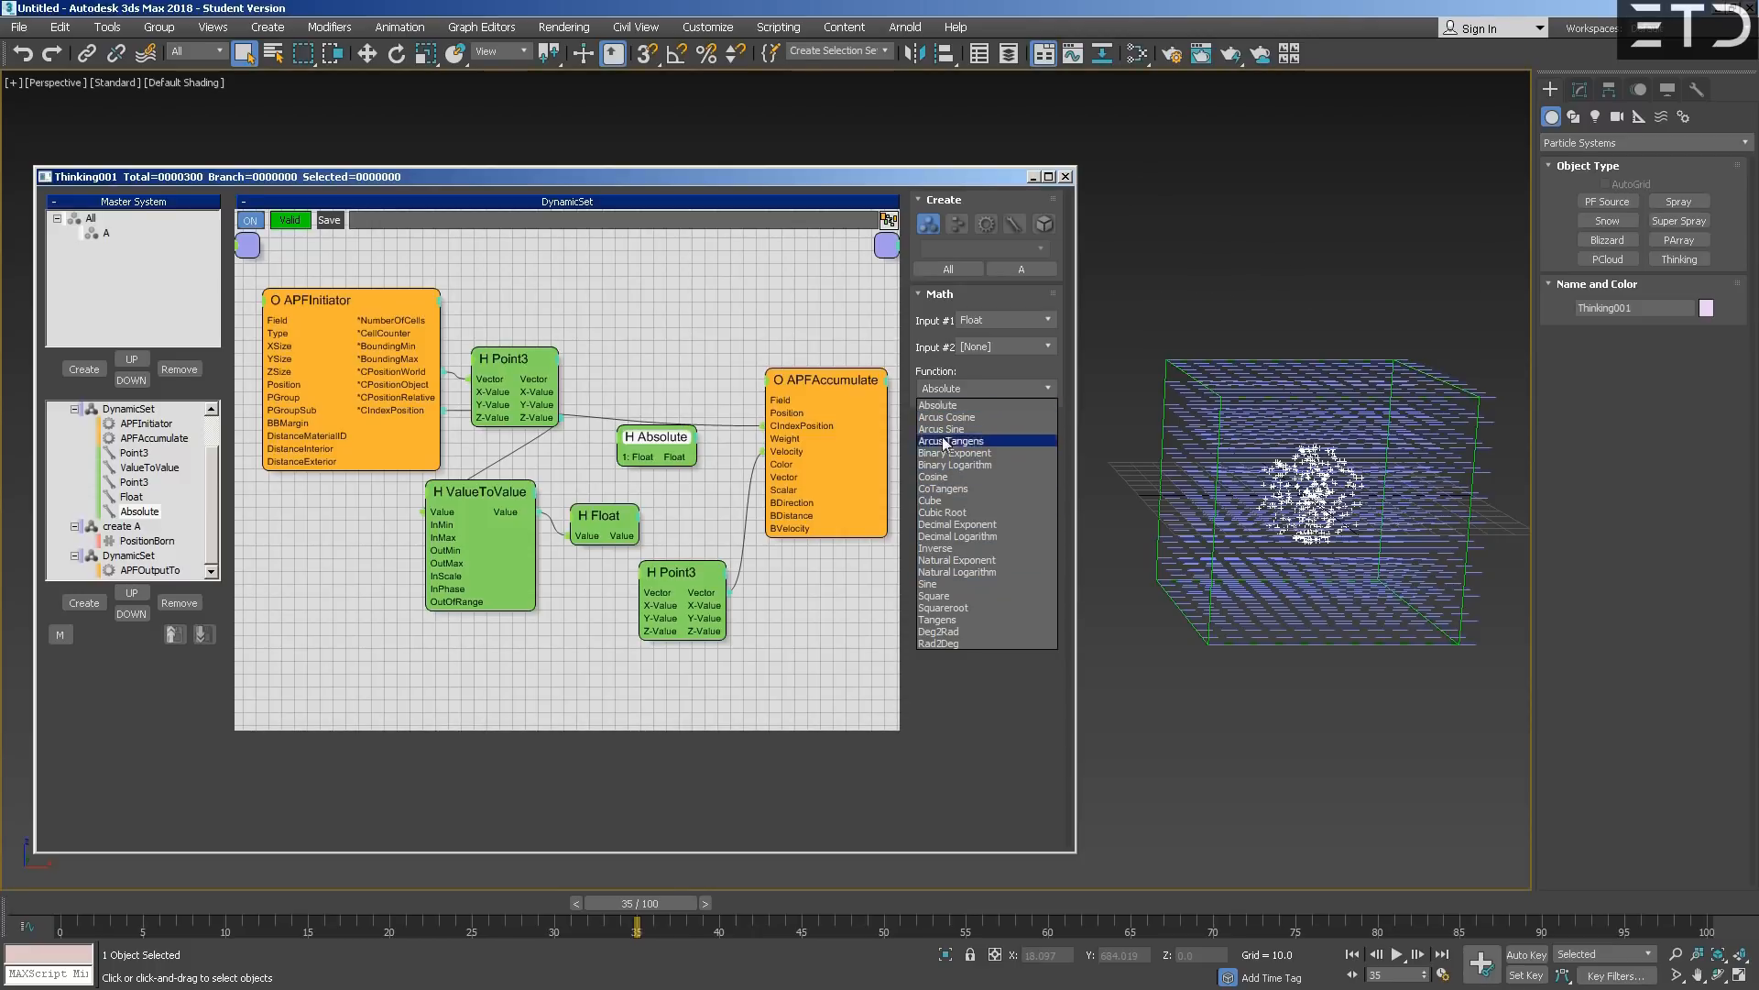
click(1008, 346)
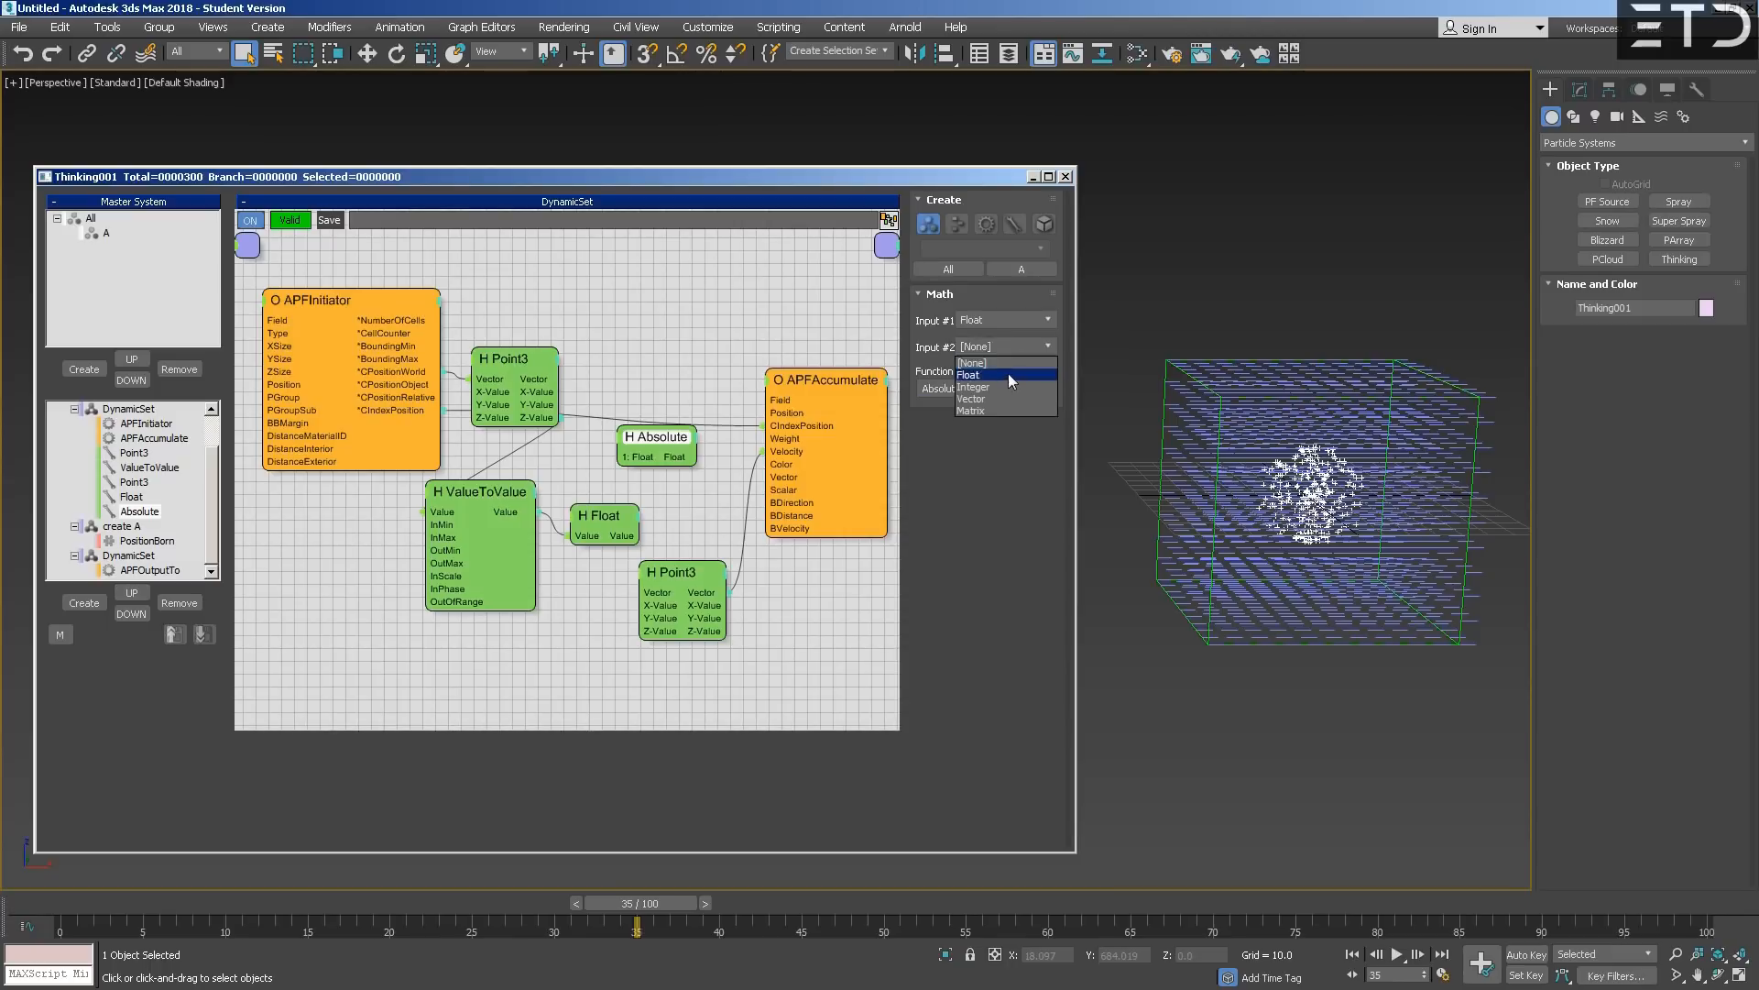
click(1008, 375)
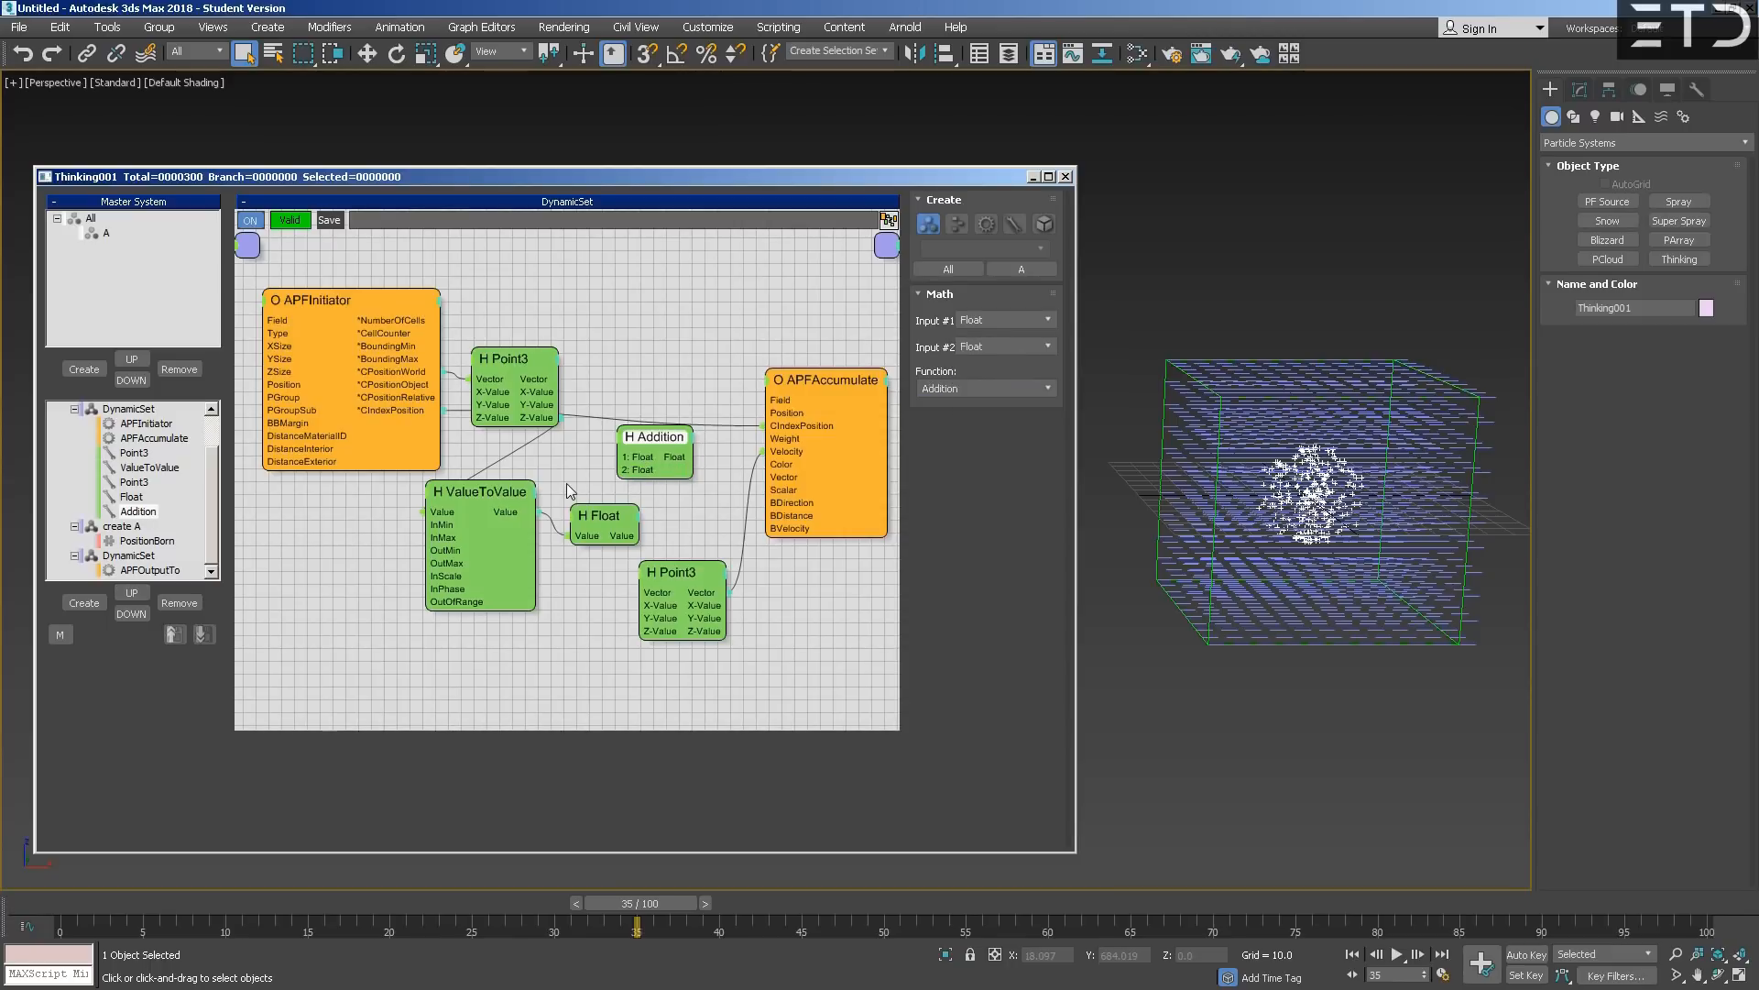
drag(663, 444, 672, 438)
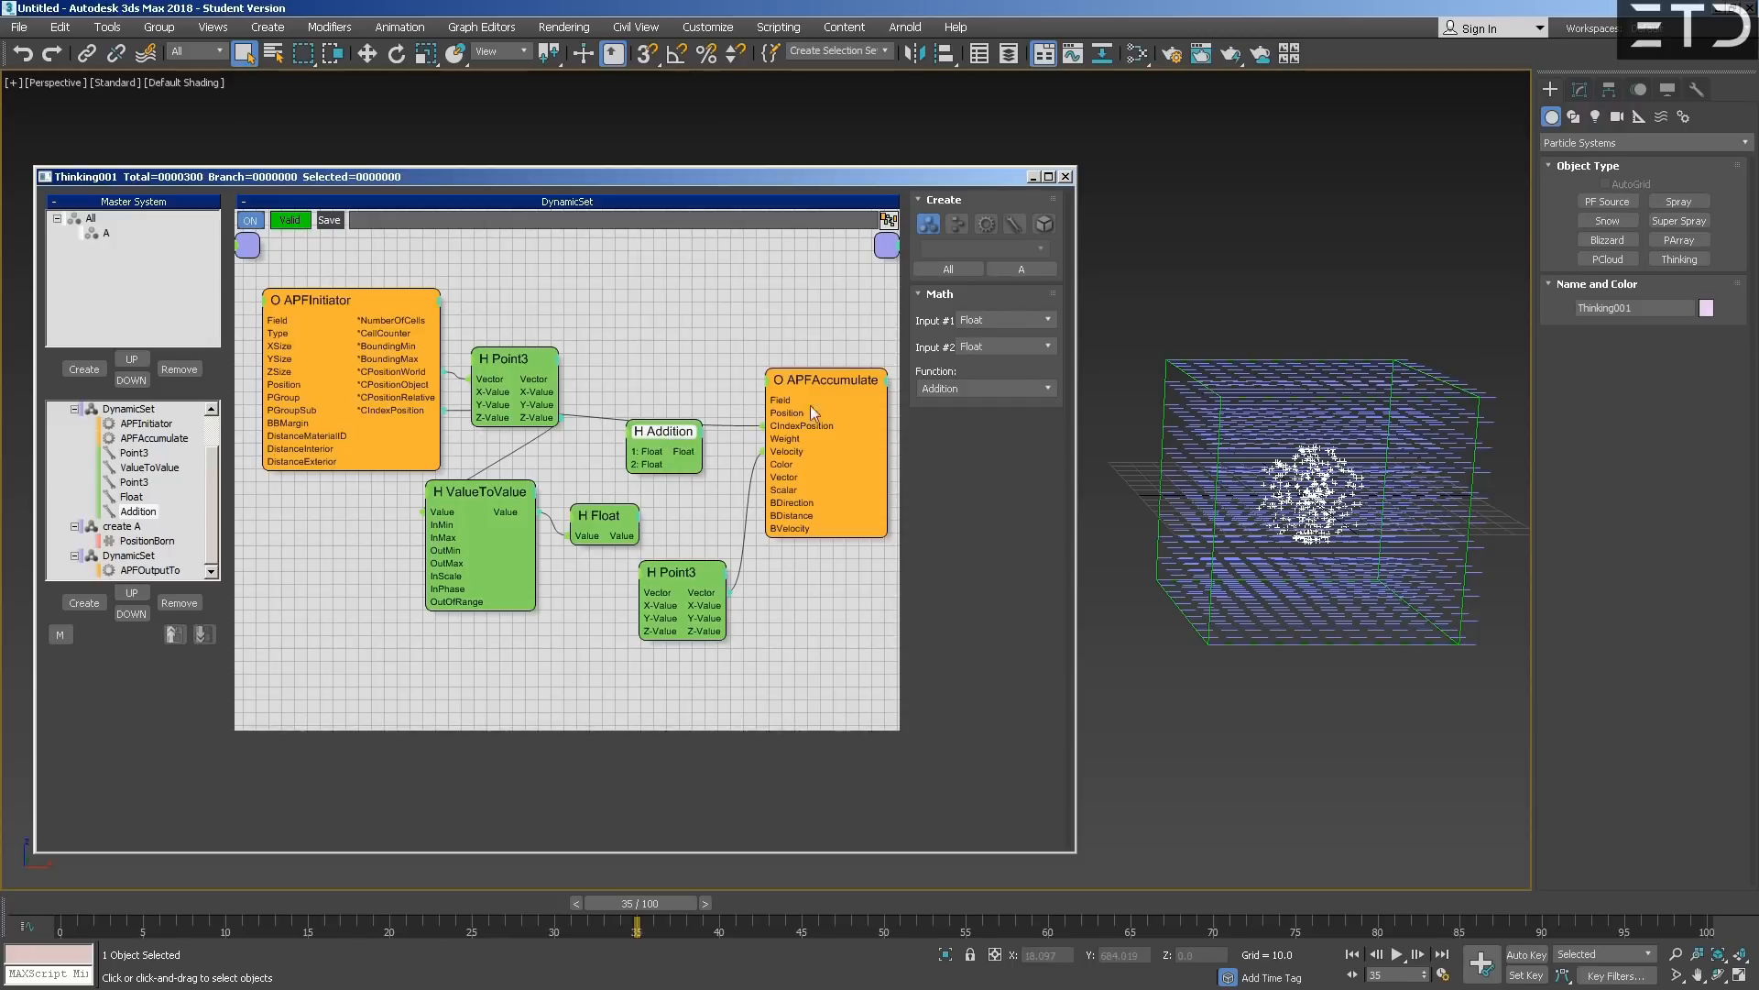
click(1004, 389)
click(972, 488)
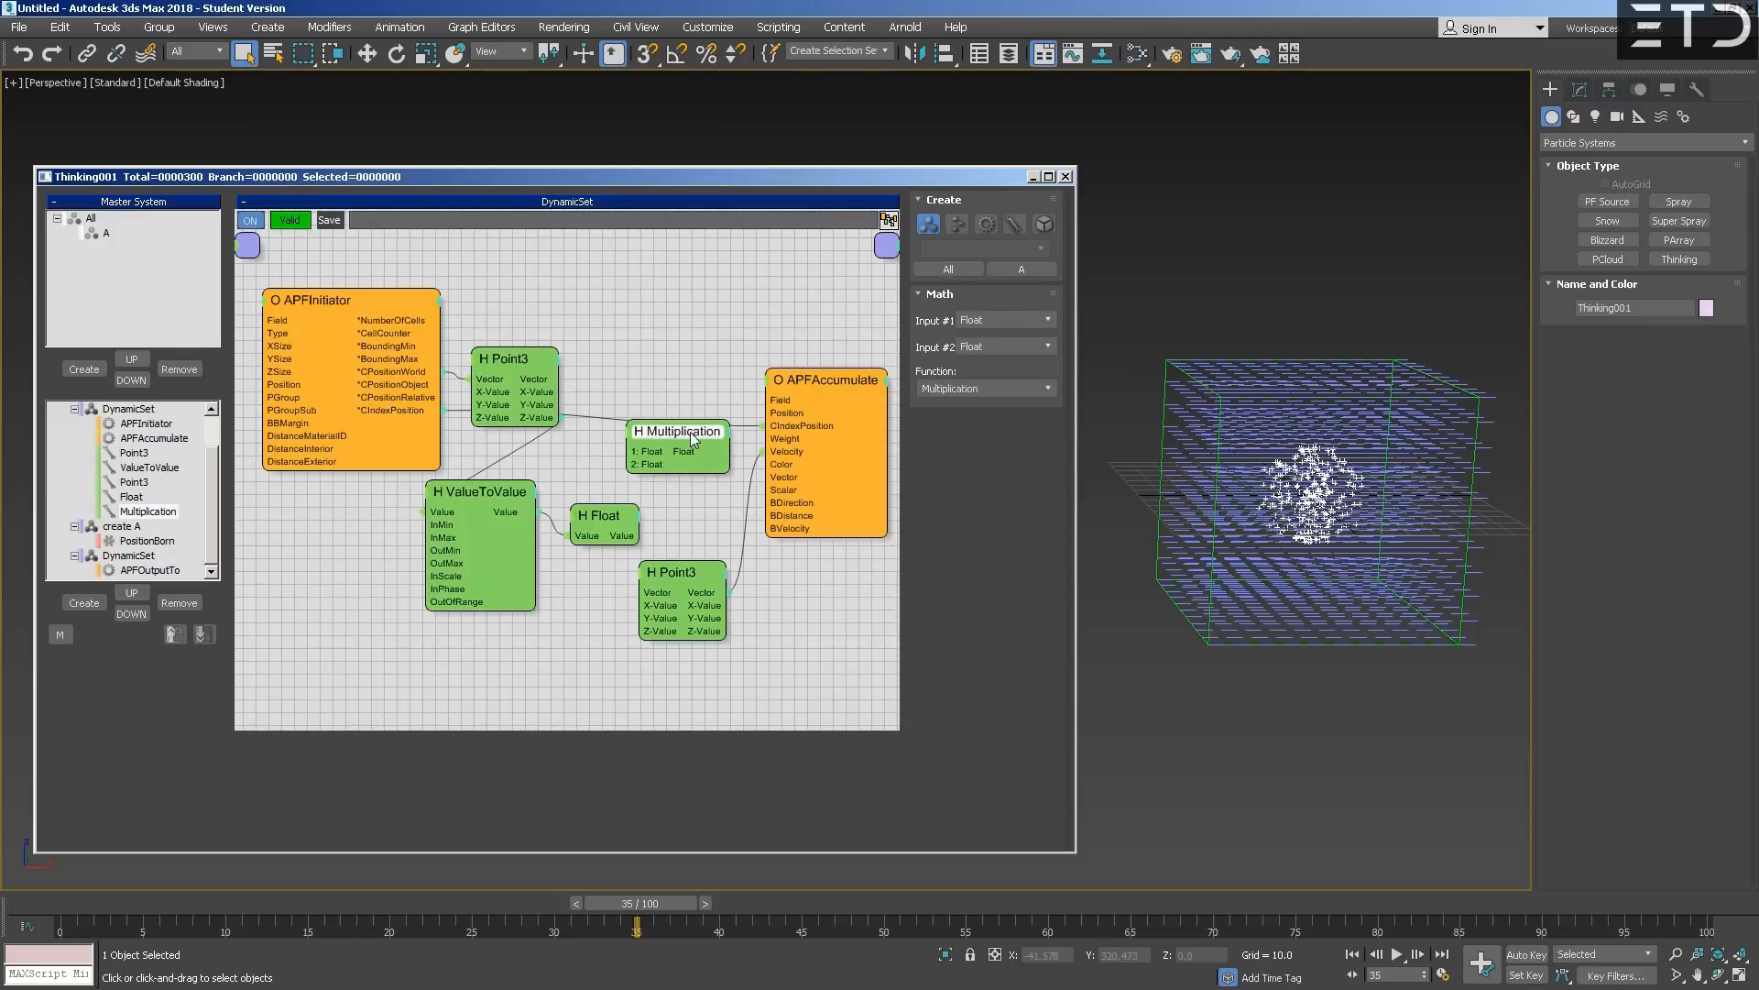
drag(692, 440, 683, 437)
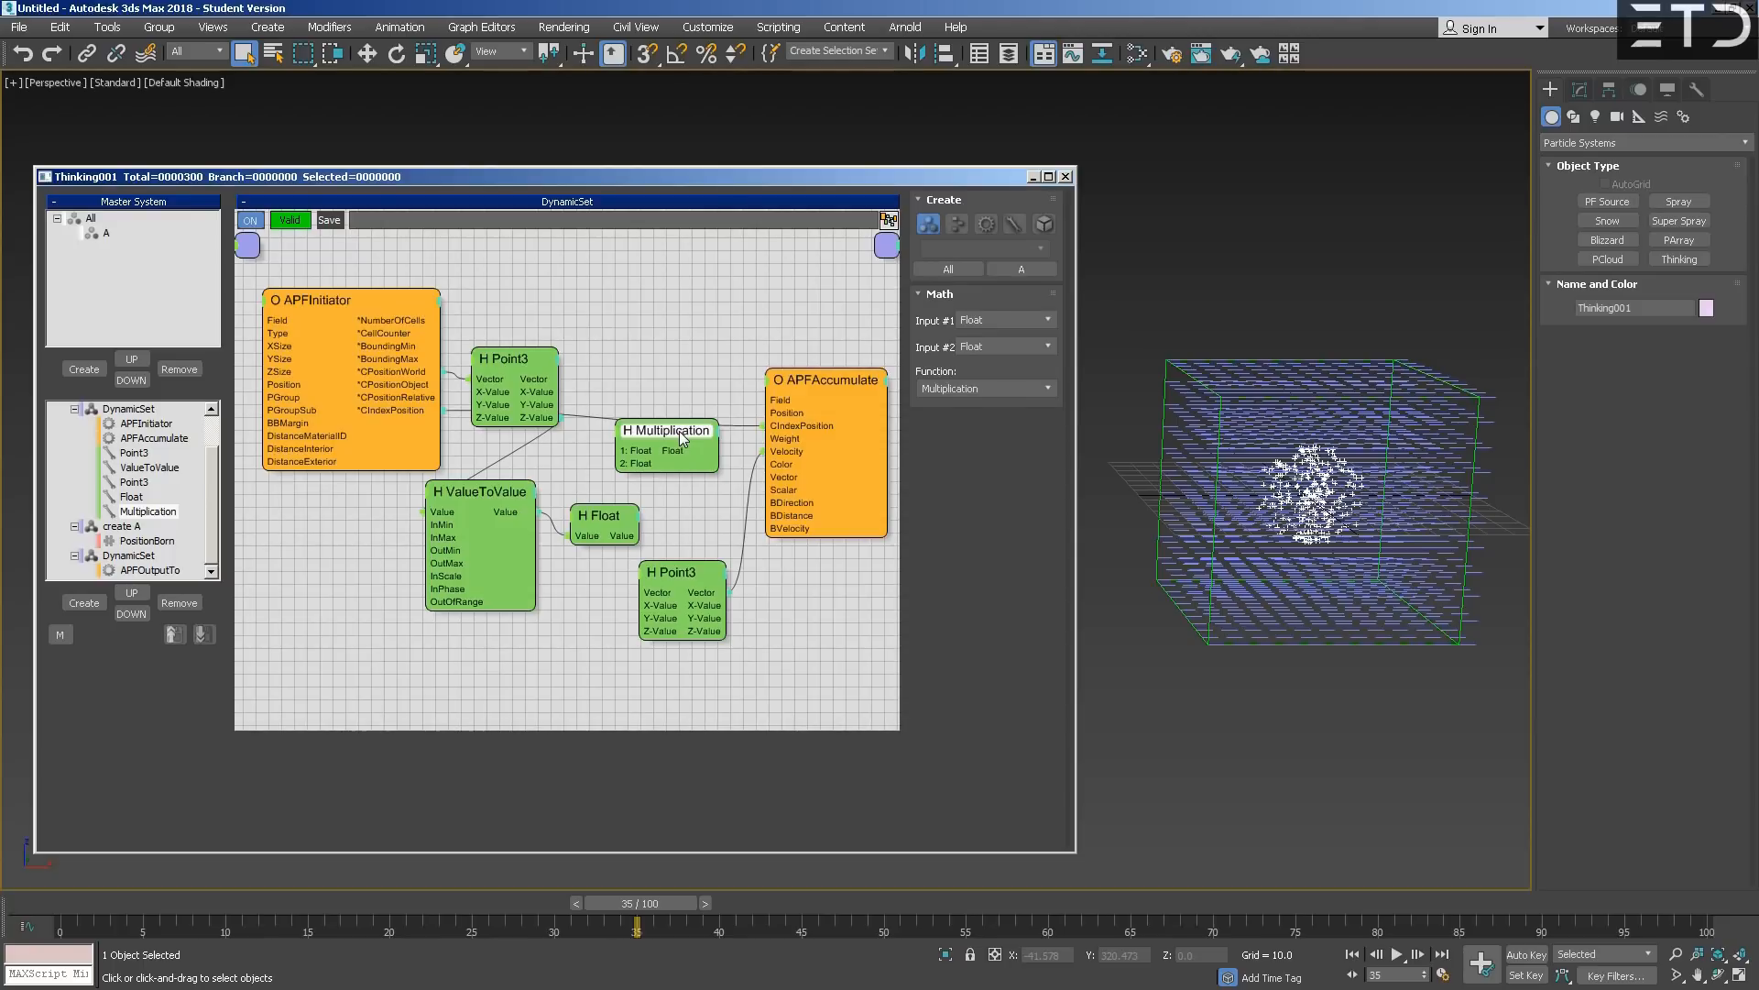
drag(683, 438, 641, 424)
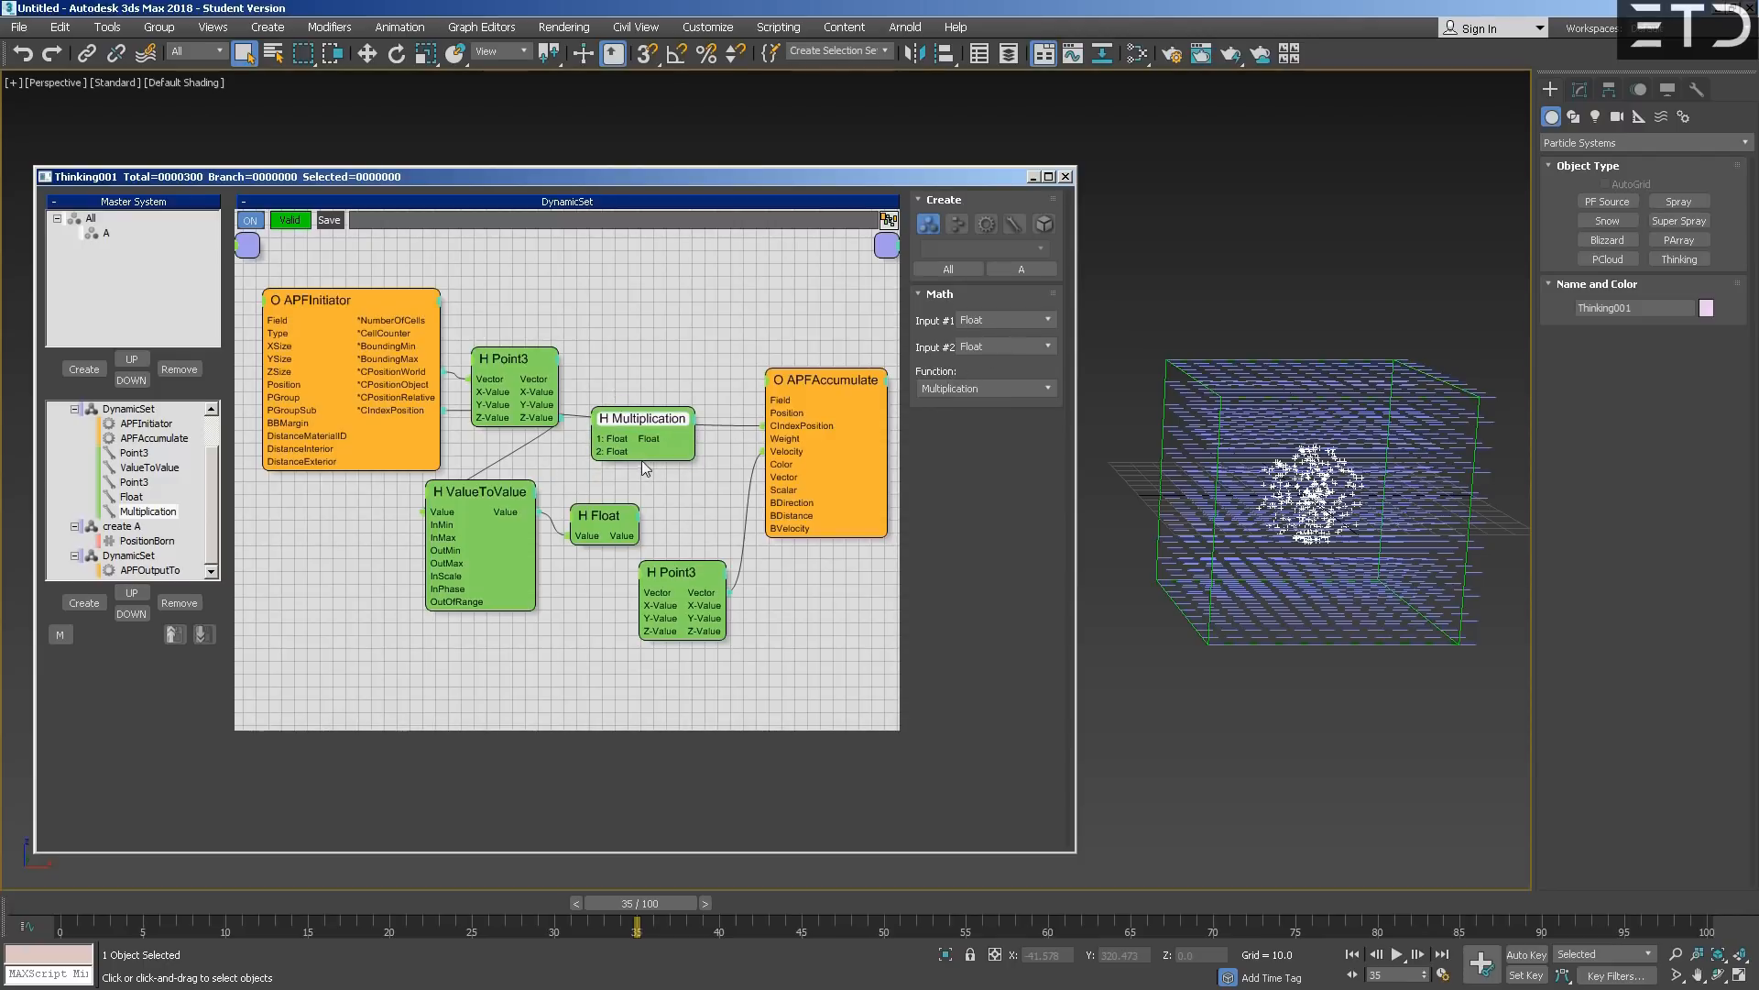
click(959, 387)
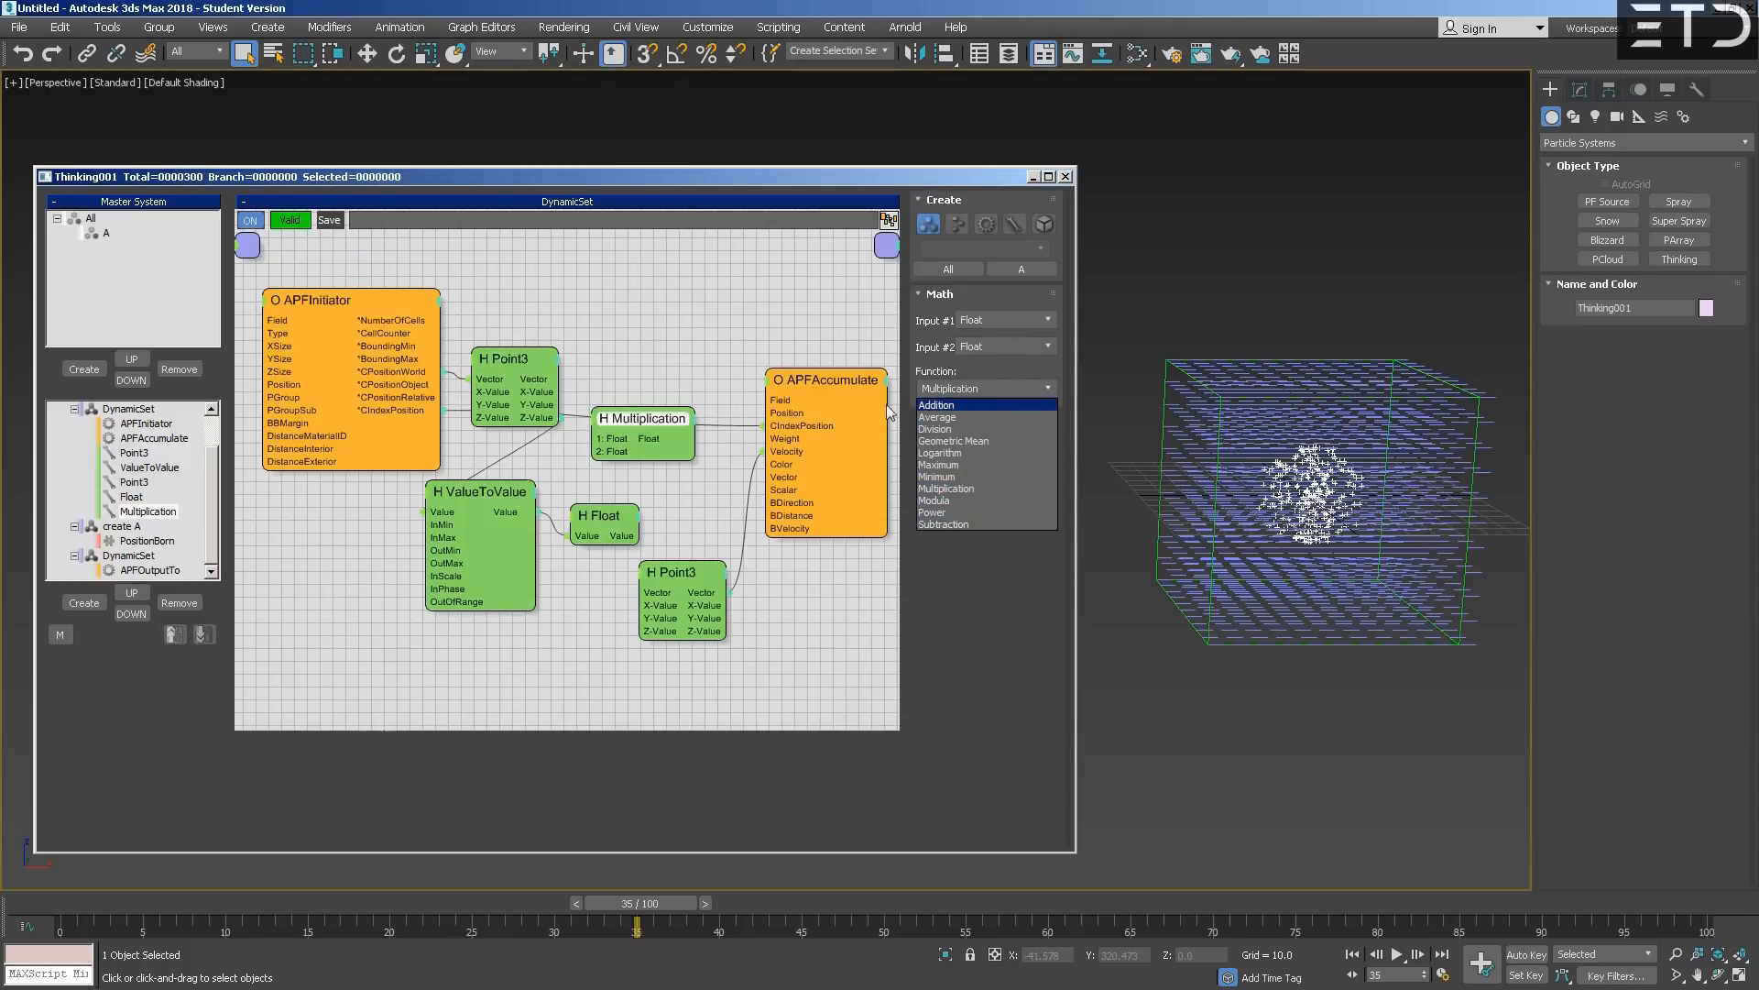
click(1021, 321)
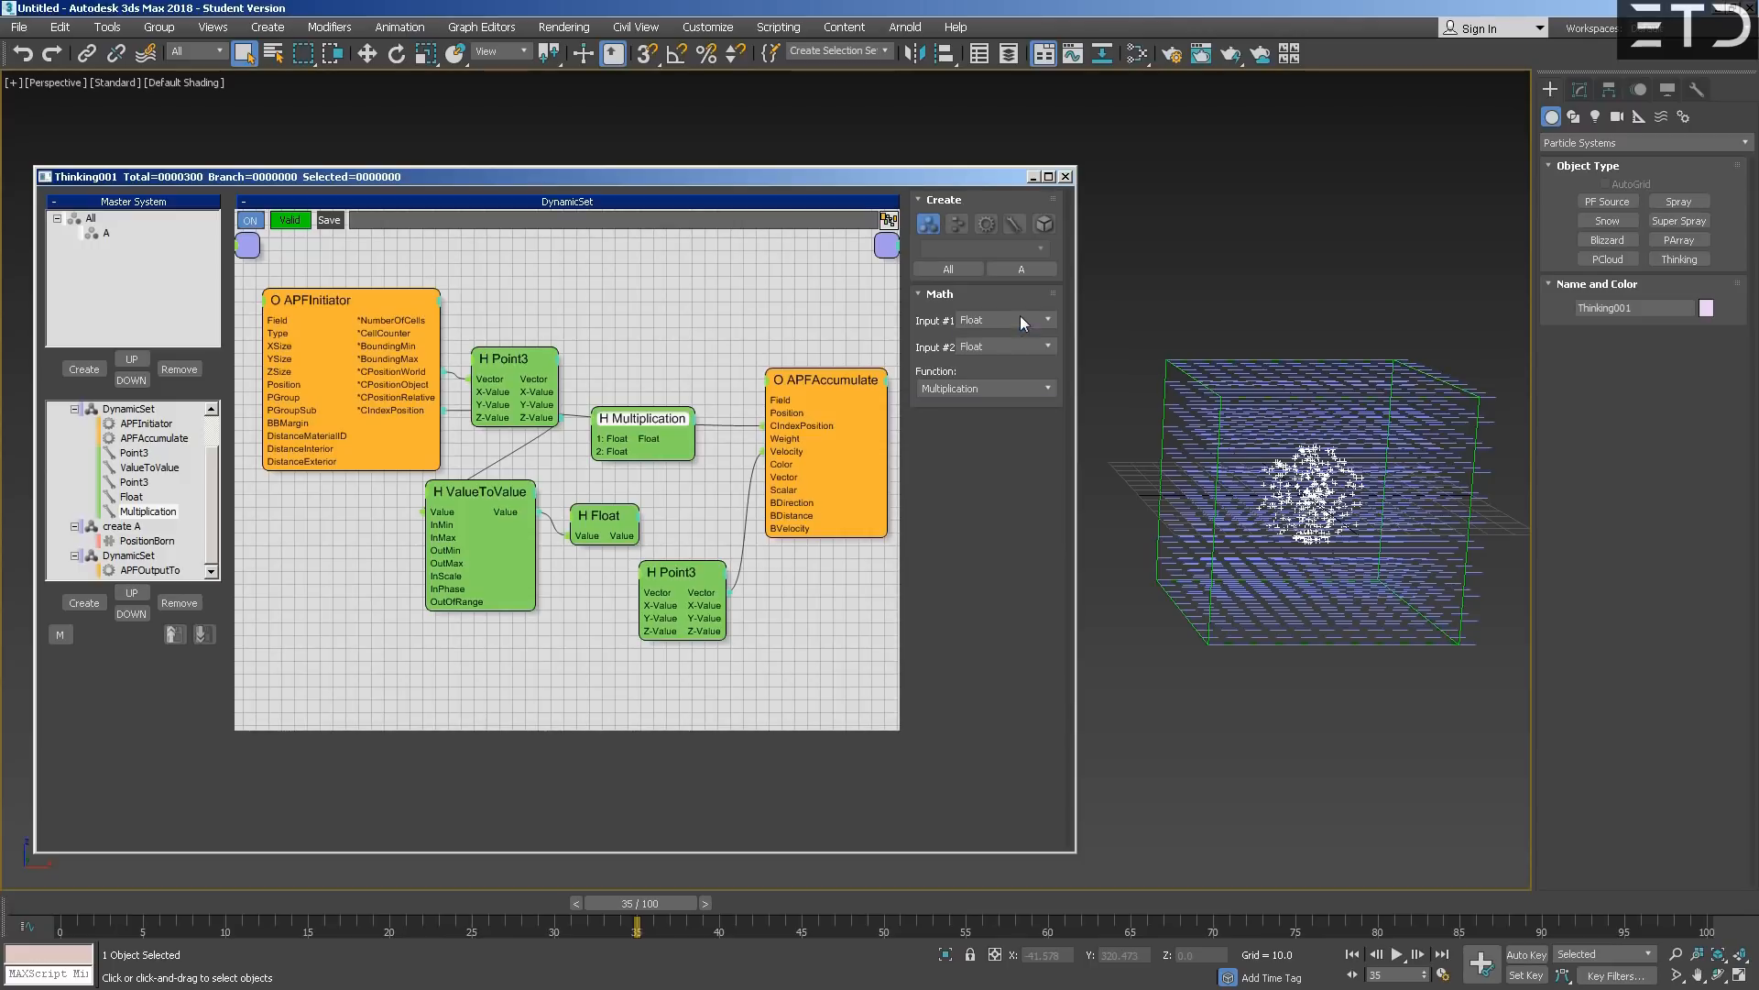
drag(647, 422, 666, 383)
click(964, 389)
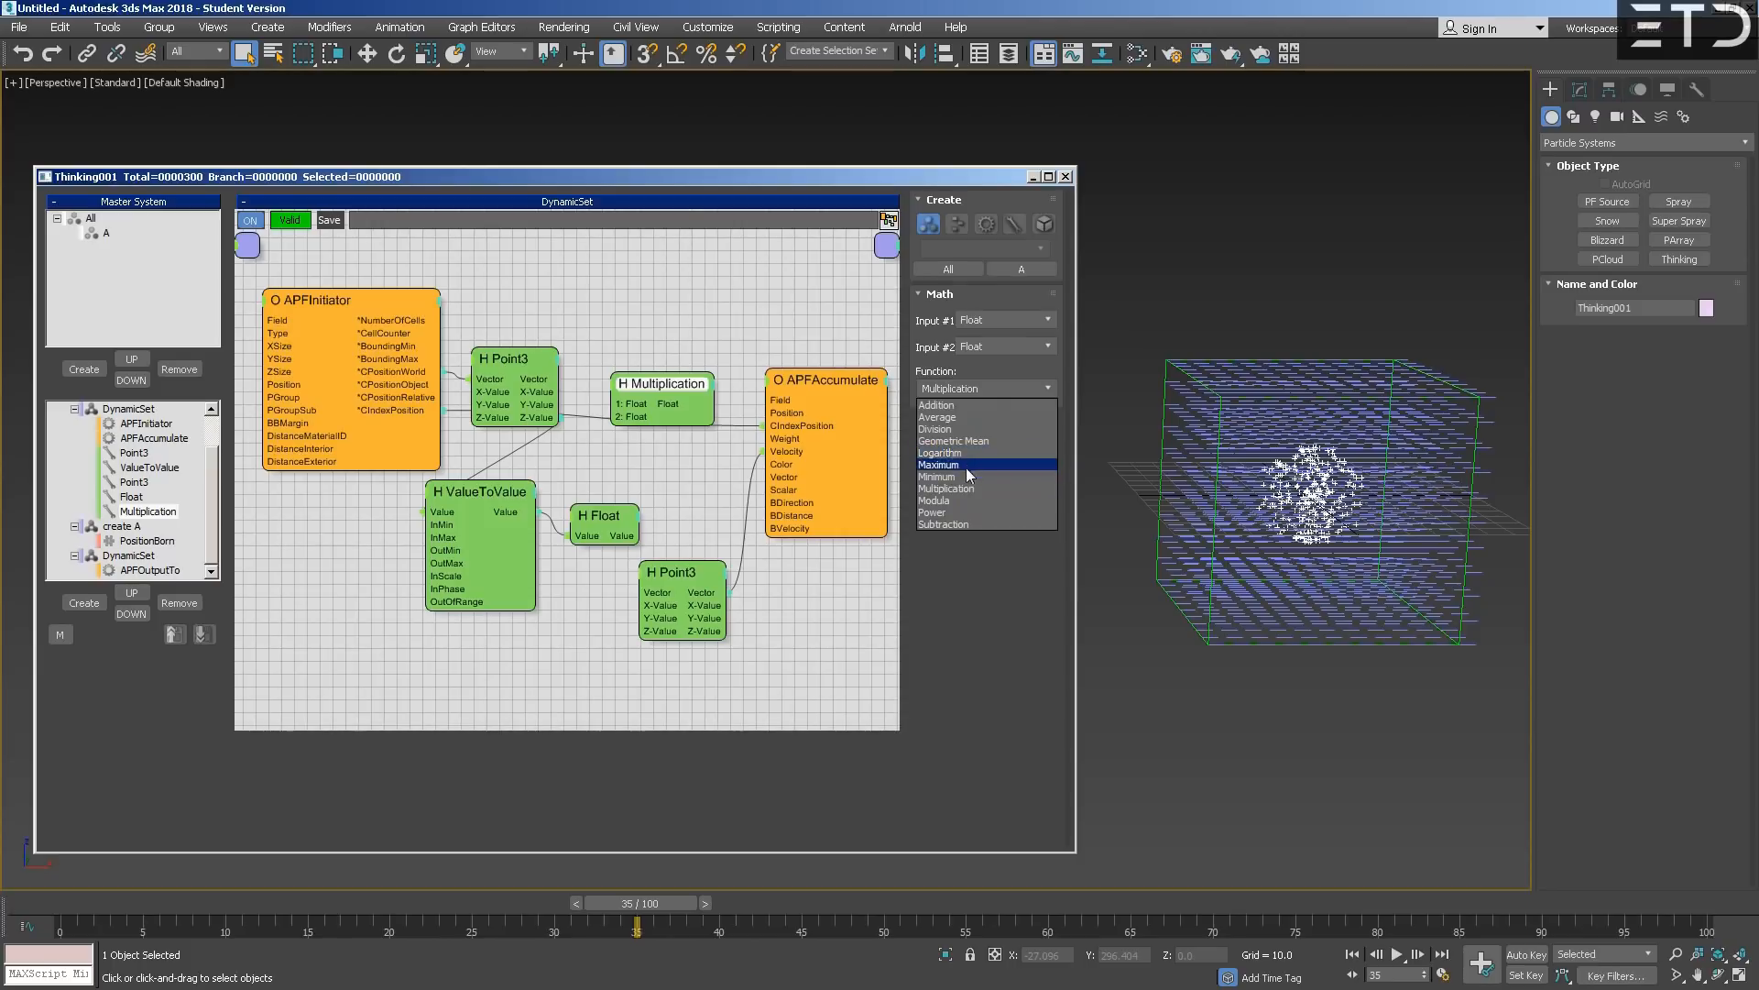
- Set both Math helper inputs to Vector, review the vector functions, and move the helper above the other nodes
click(995, 322)
click(995, 321)
click(999, 360)
click(992, 347)
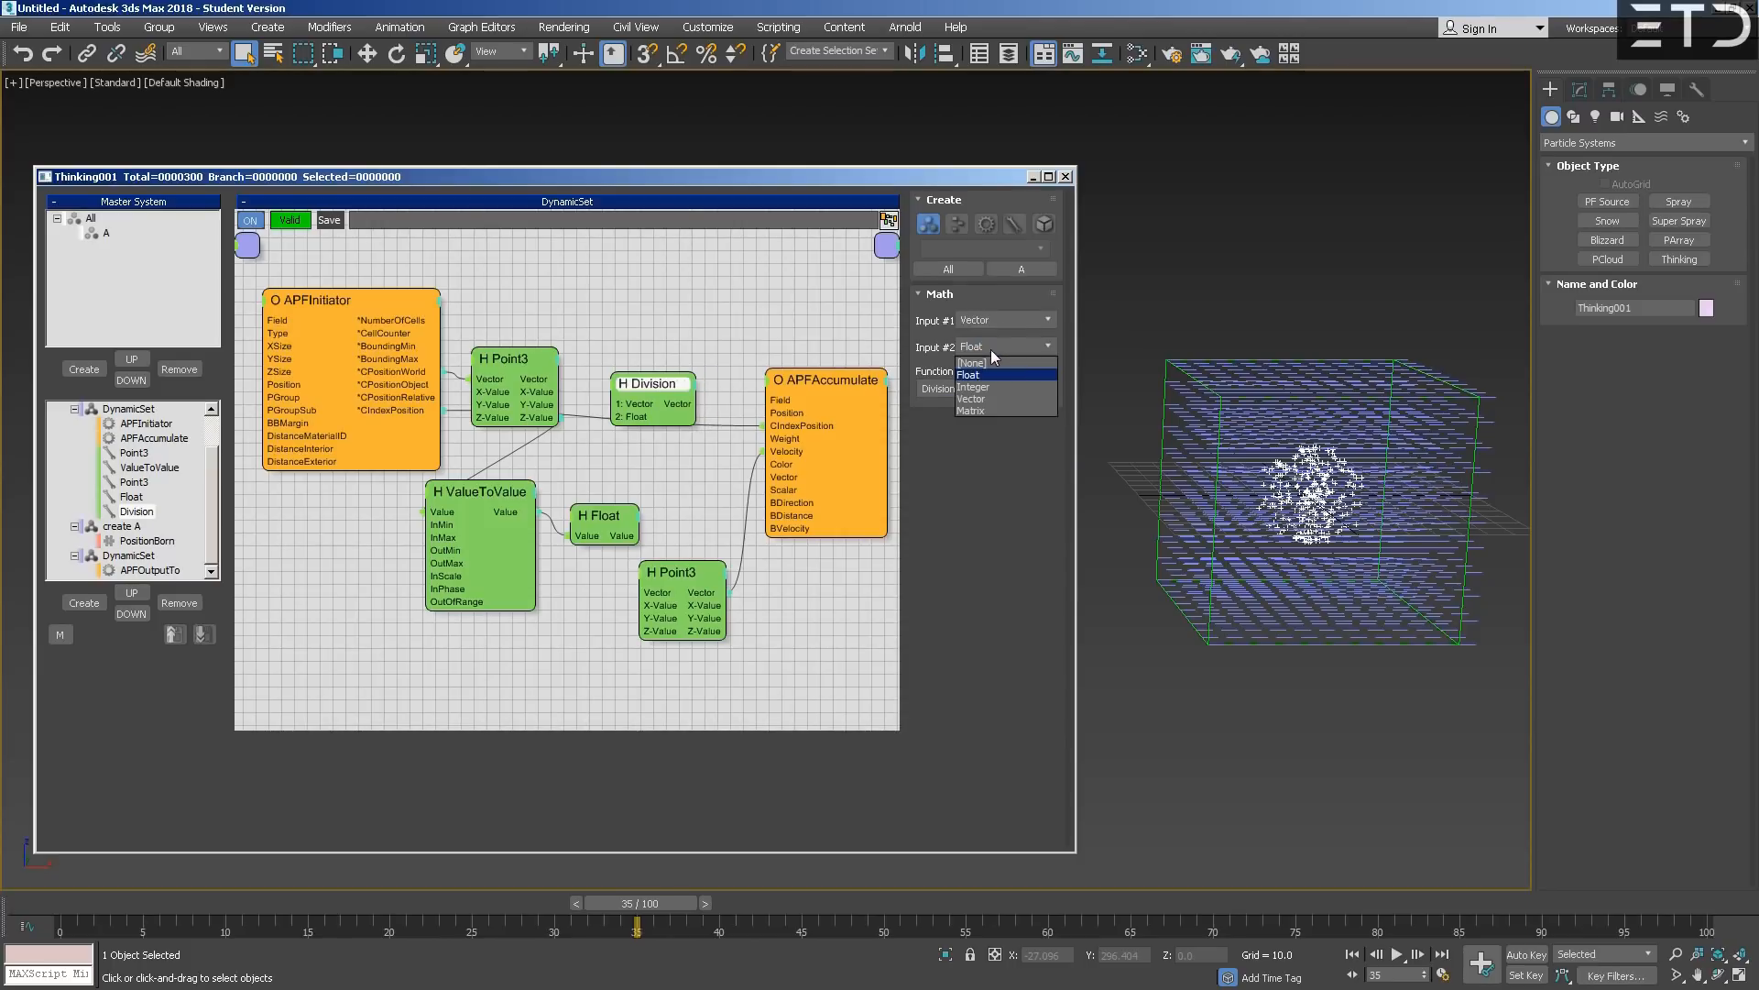
click(1003, 386)
click(988, 388)
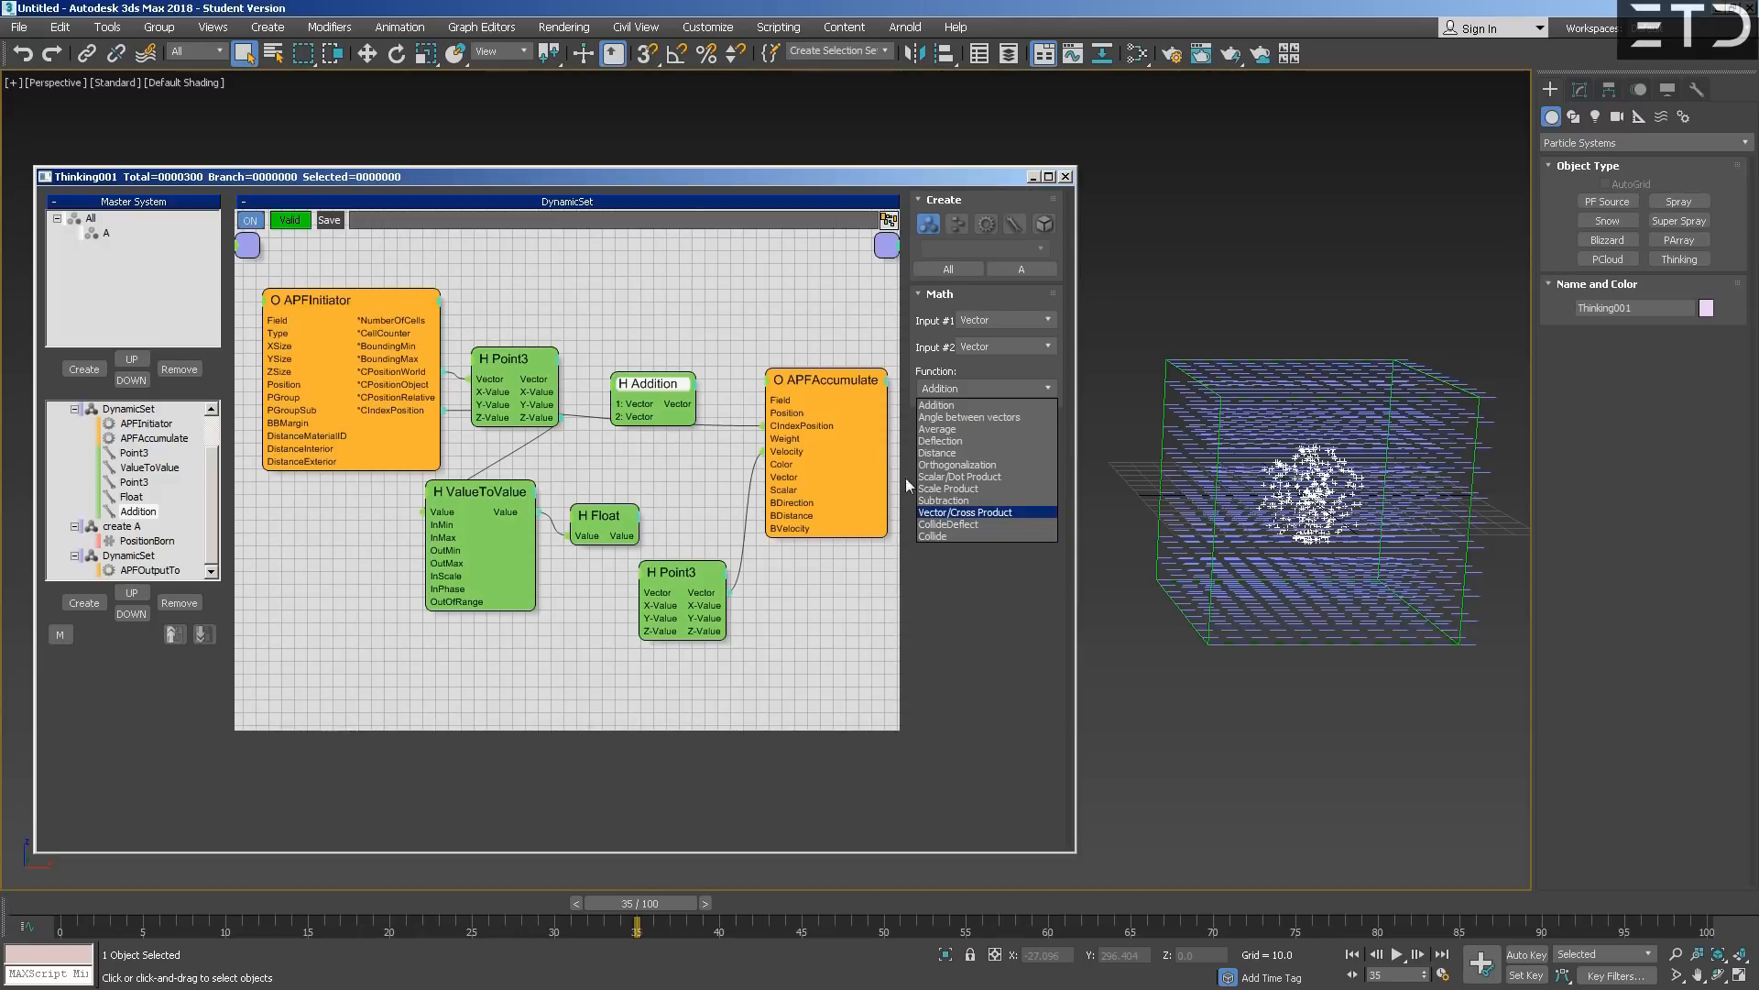
drag(645, 374, 631, 290)
- Connect the Float helper's Value to the velocity Point3's X-Value and return the timeline to frame 0
drag(615, 515, 600, 576)
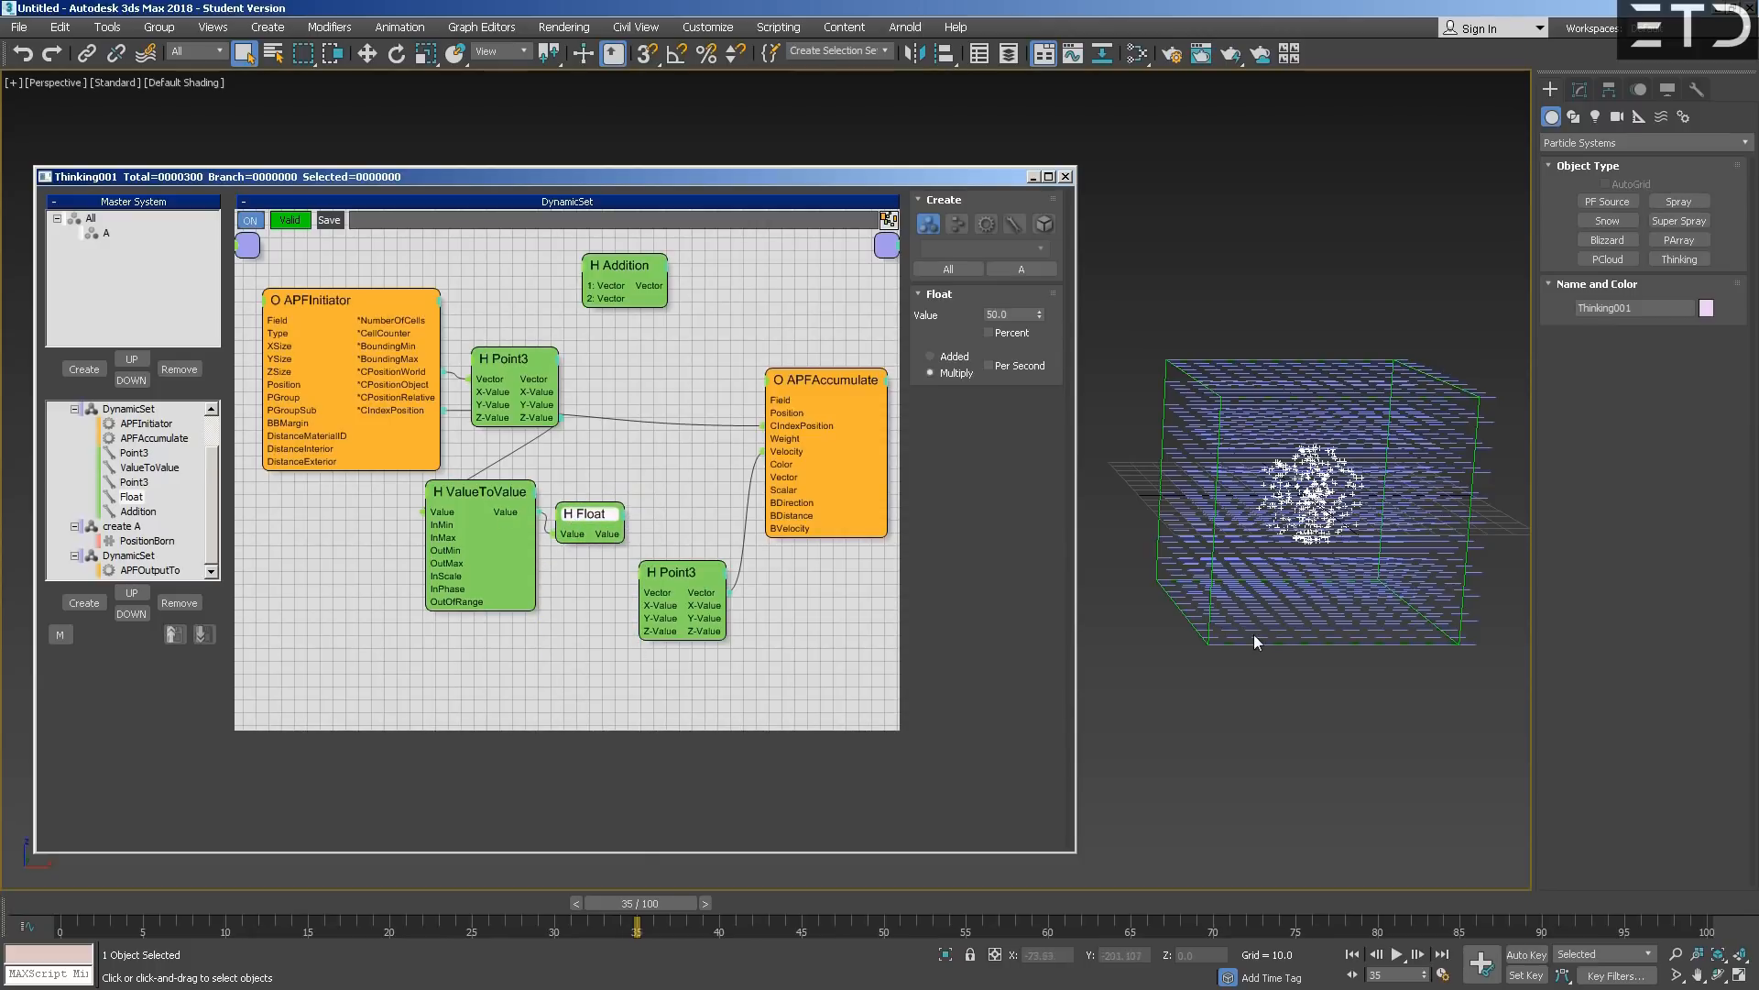
click(682, 577)
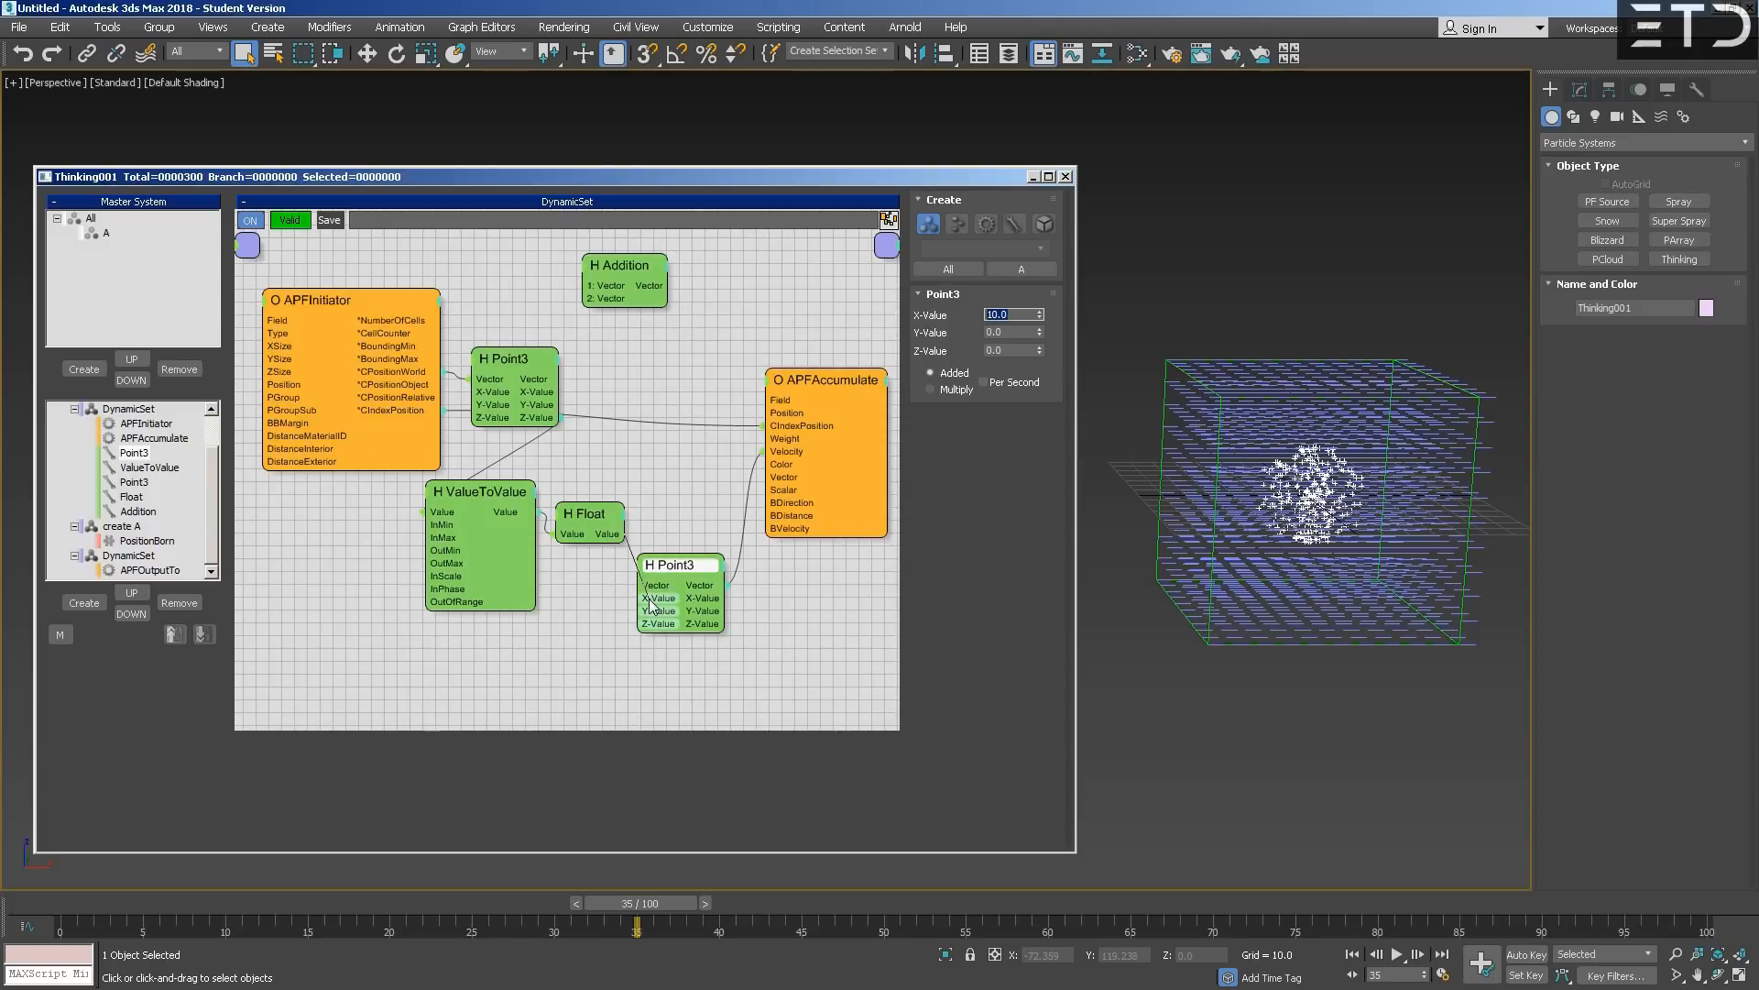
click(74, 908)
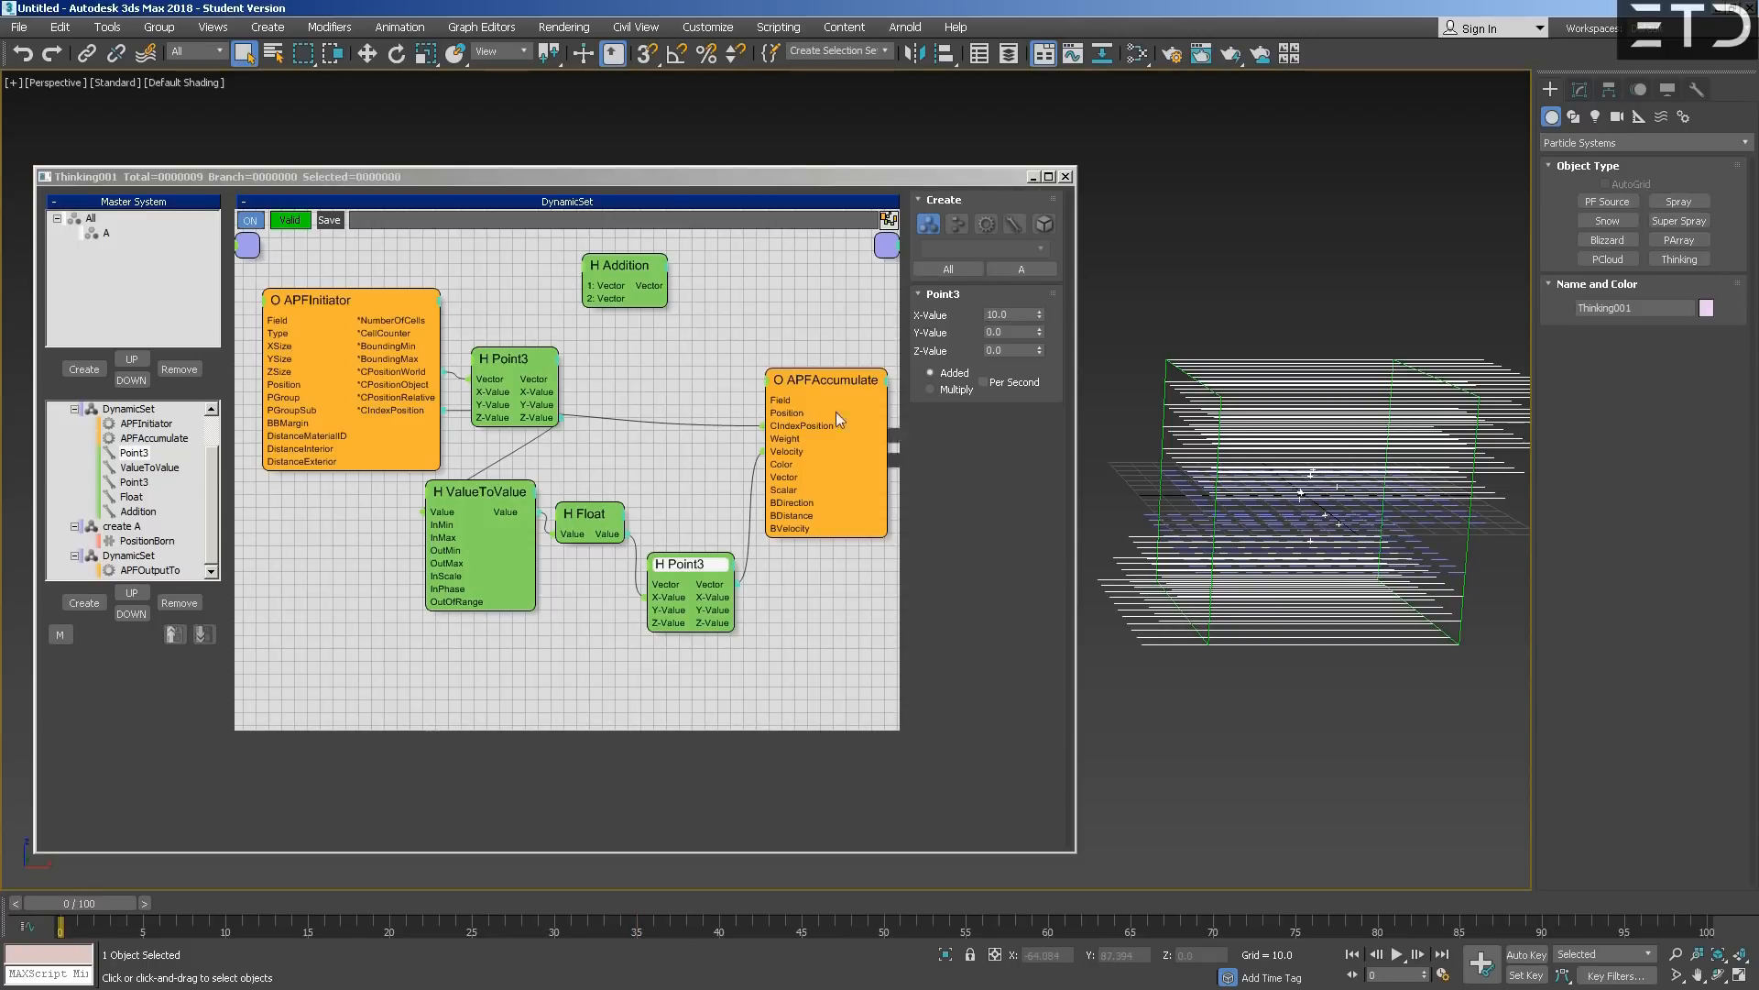
- Set the Right Value of the APField display gradient to 100
scroll(211, 450, up, 1)
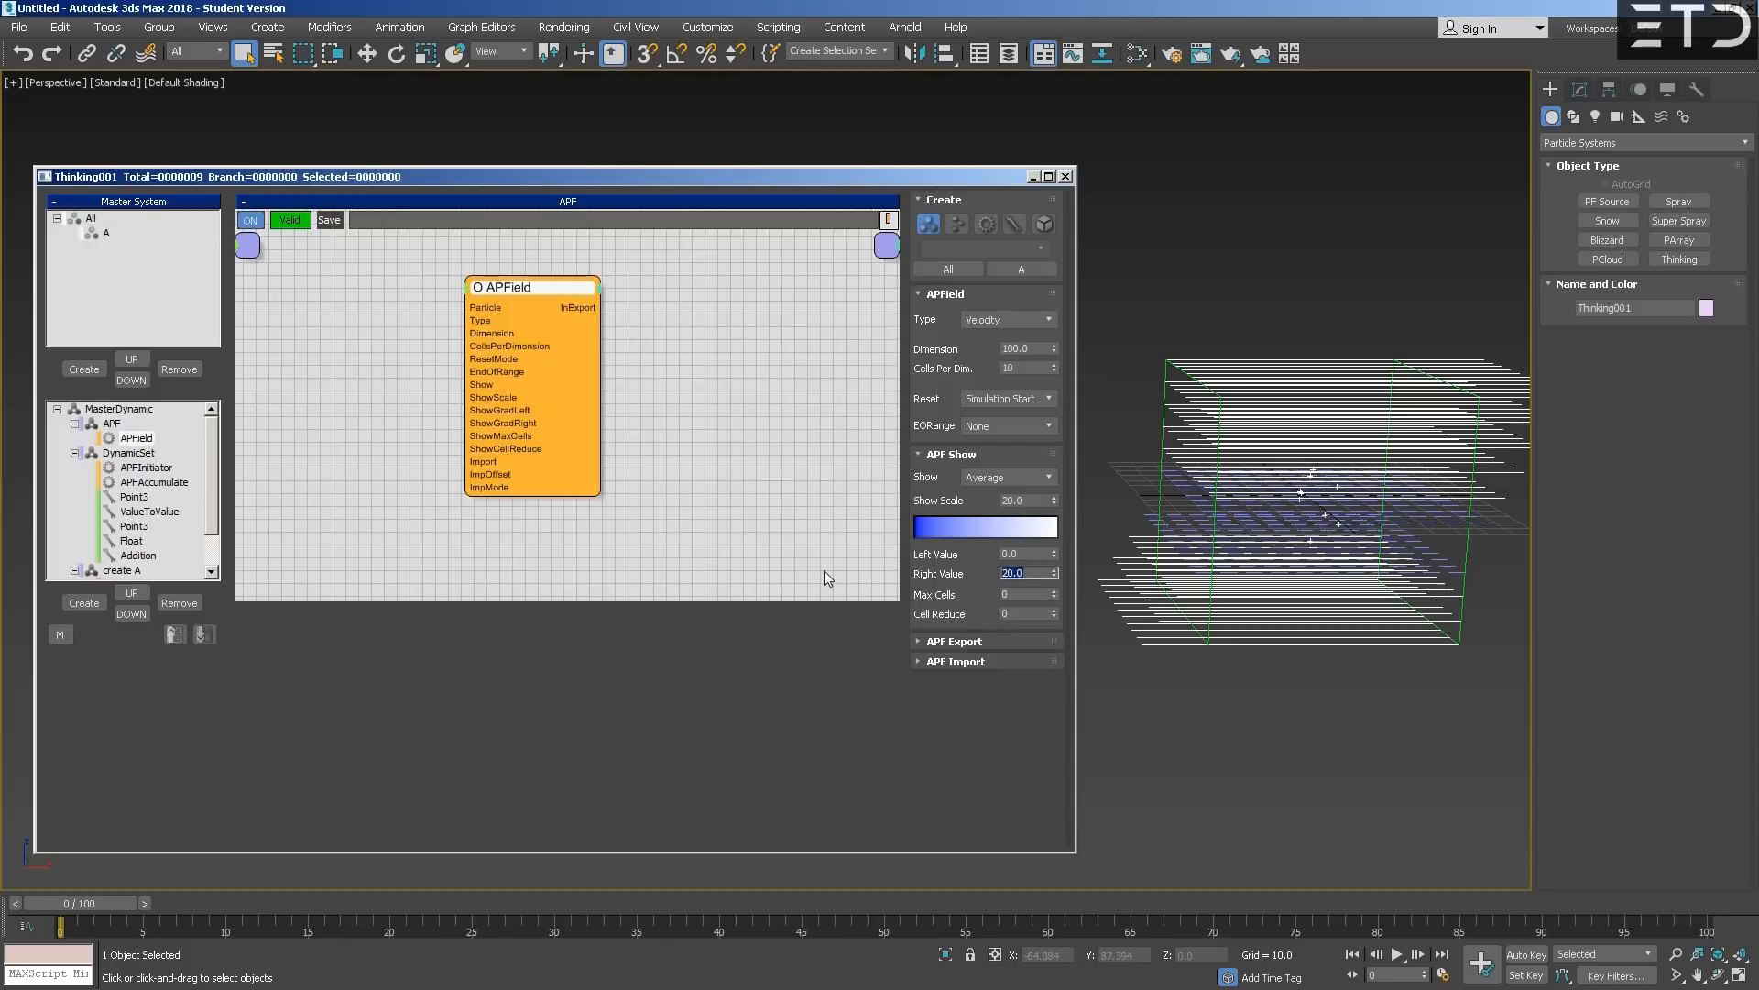
text(00)
key(Return)
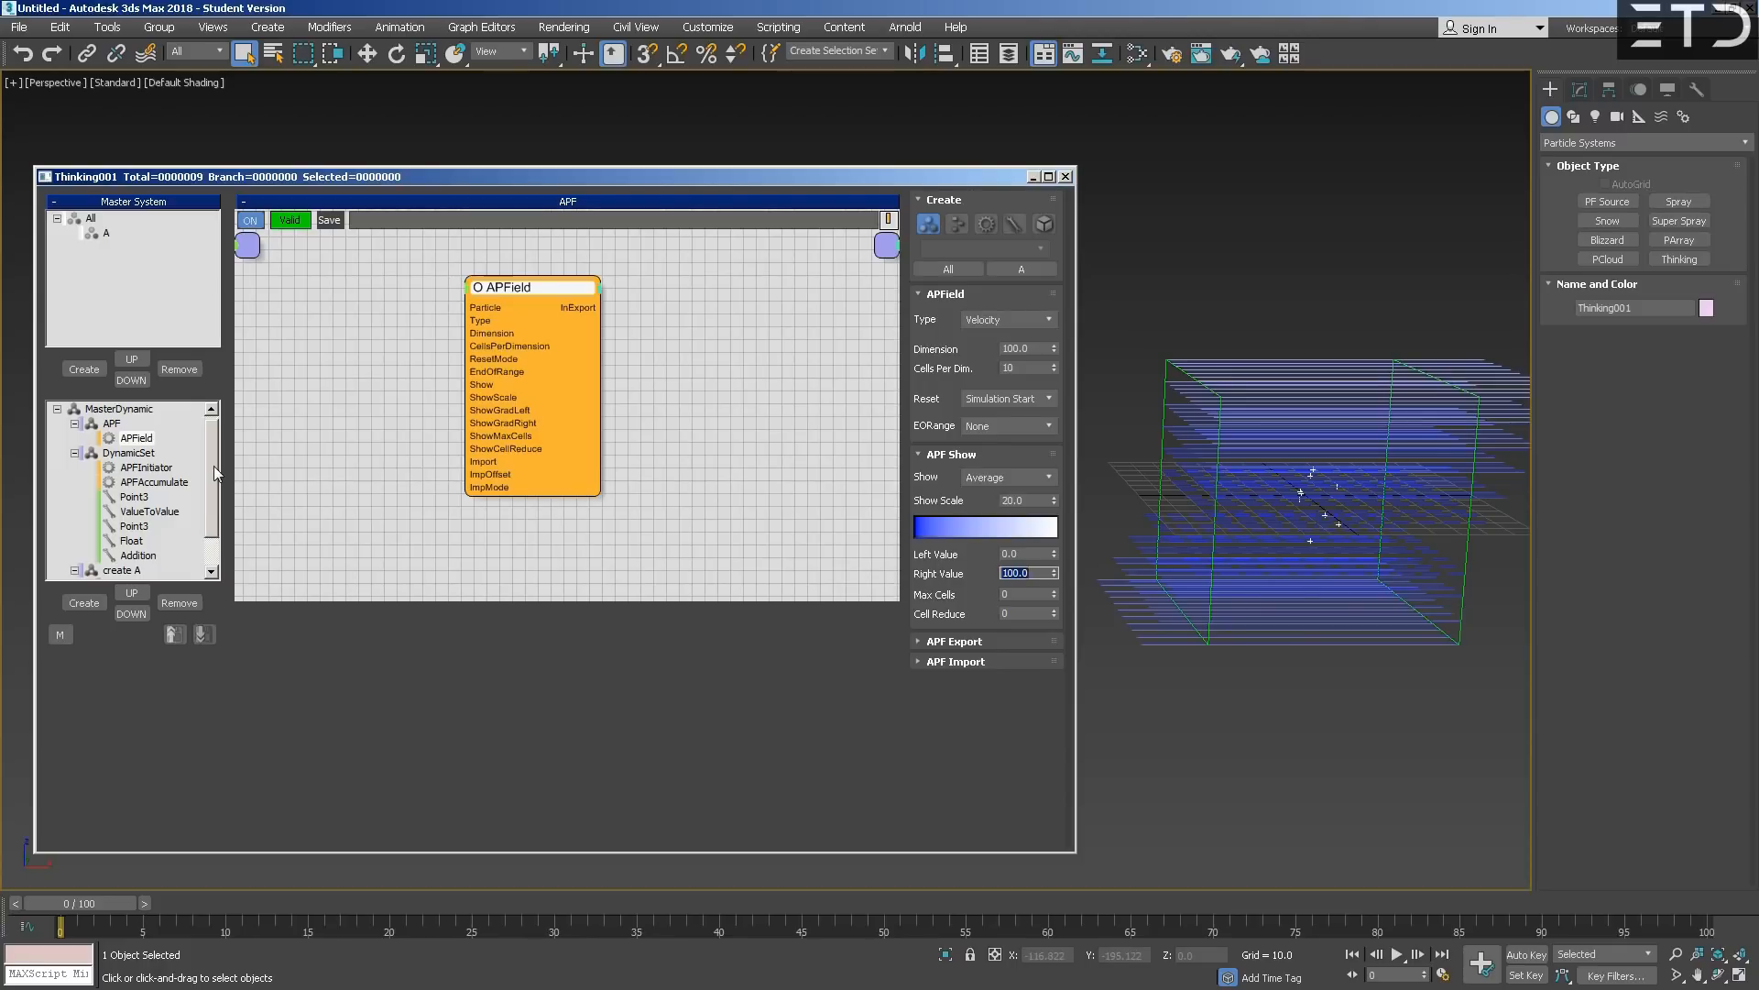
scroll(213, 465, down, 1)
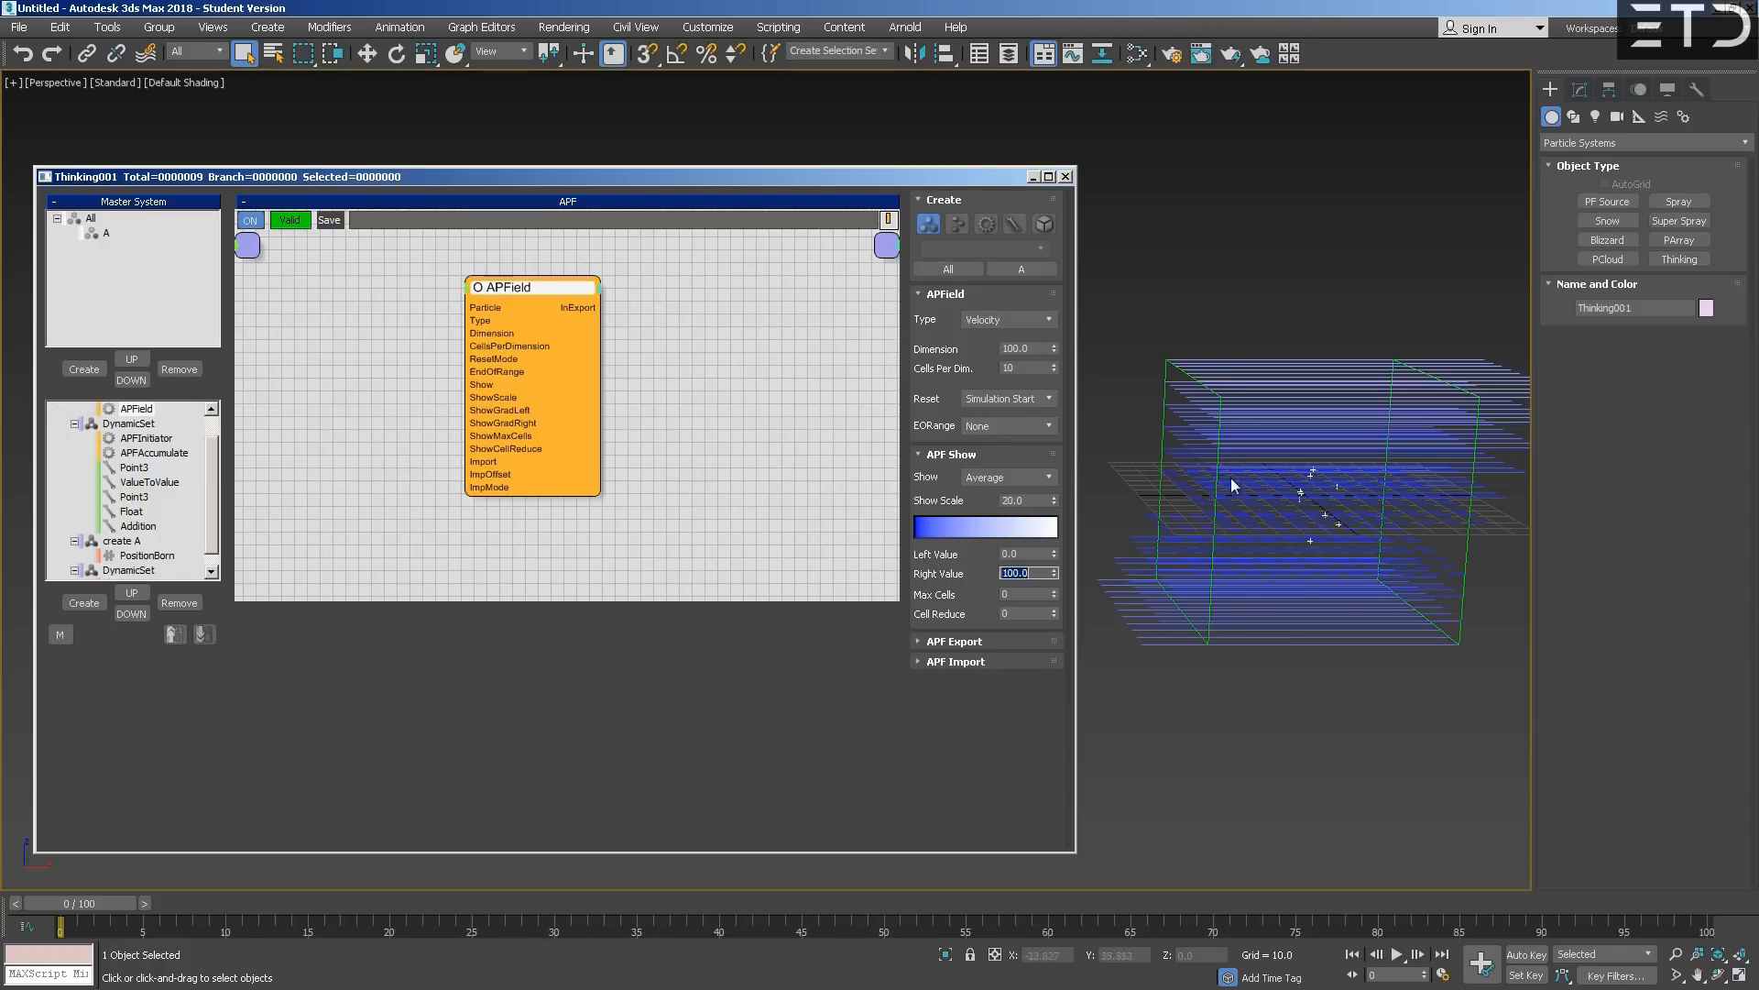
- Switch to the Front view, frame the field grid, and examine how the particles move through it
click(1051, 479)
middle_drag(1340, 507, 1340, 507)
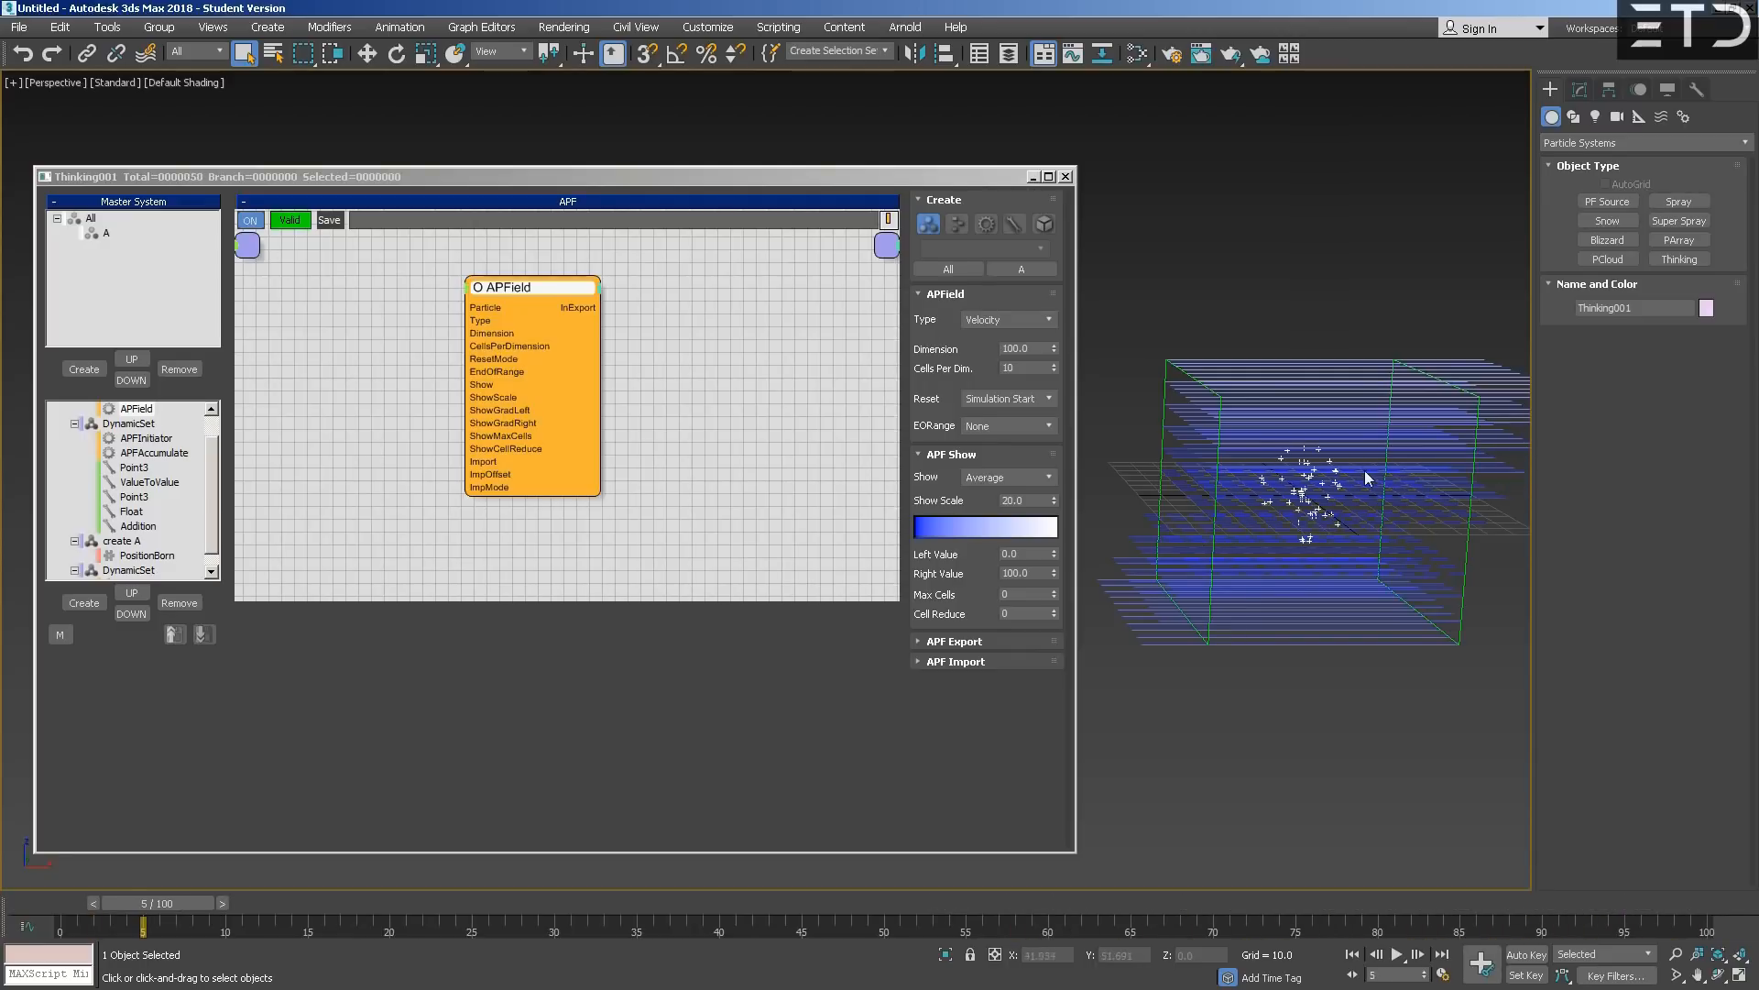
alt+middle_drag(1348, 514, 1308, 502)
key(f)
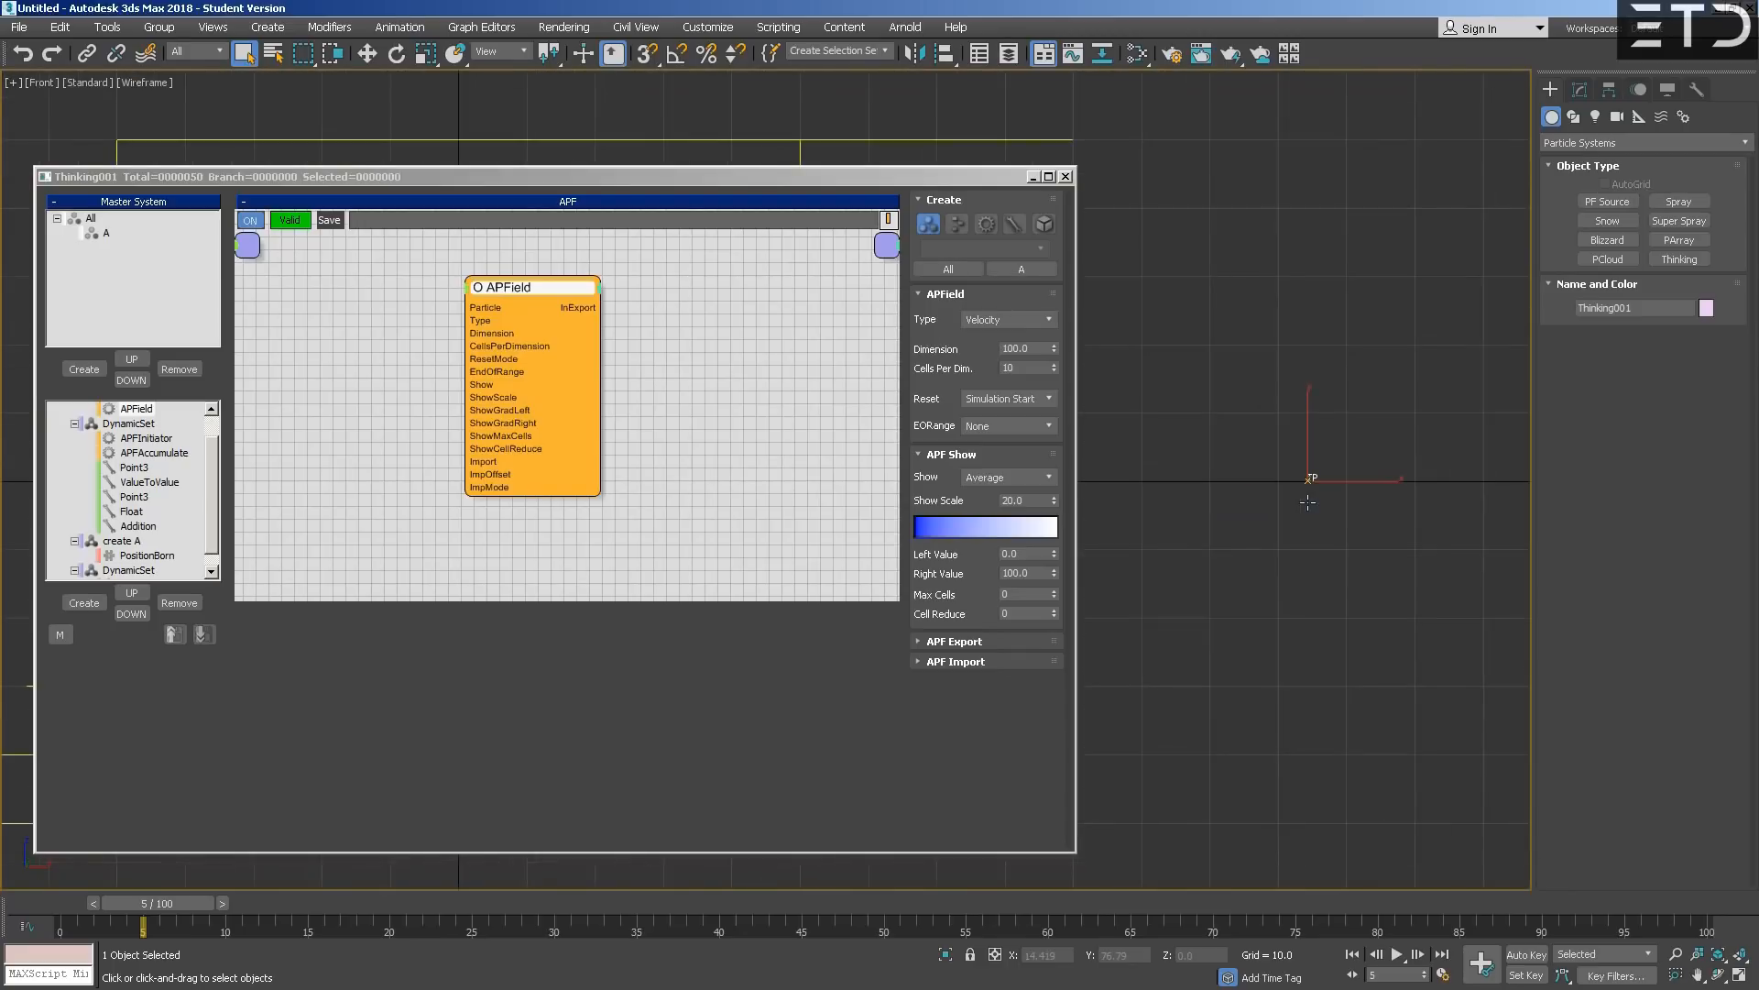
scroll(1339, 510, up, 5)
middle_drag(1208, 526, 1328, 458)
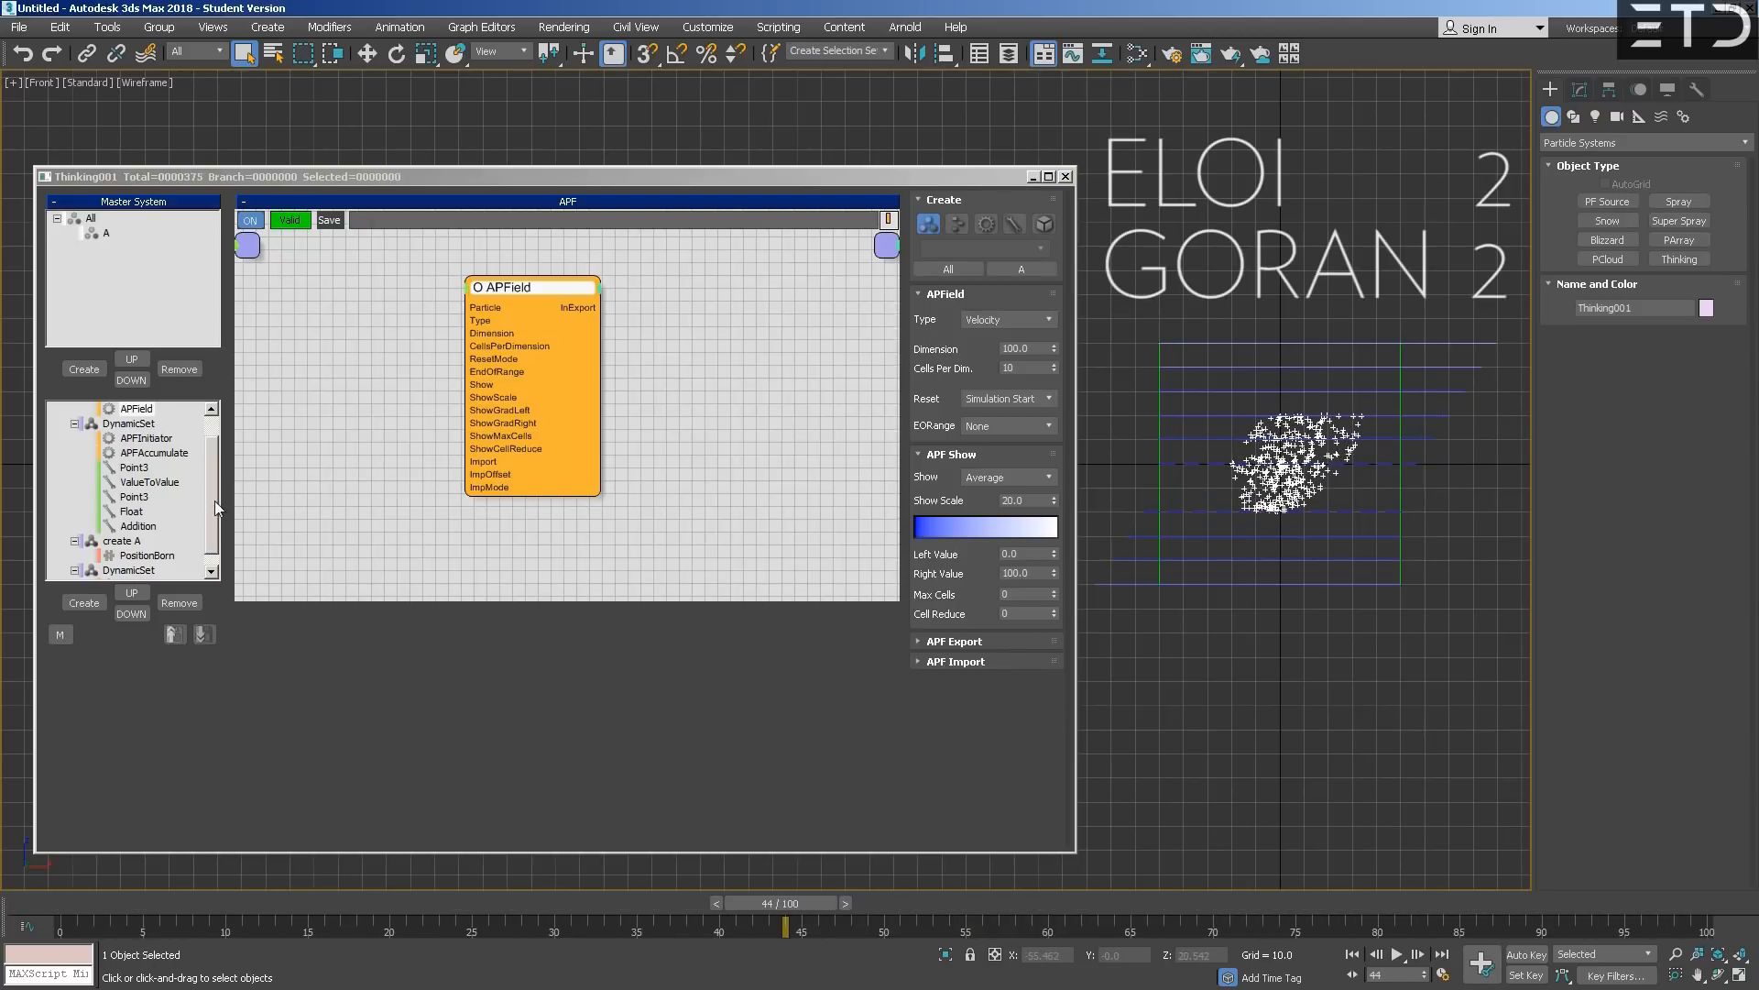
- Reopen the DynamicSet and set the X-Value of the velocity Point3 to 0
drag(214, 501, 208, 528)
click(129, 497)
click(689, 564)
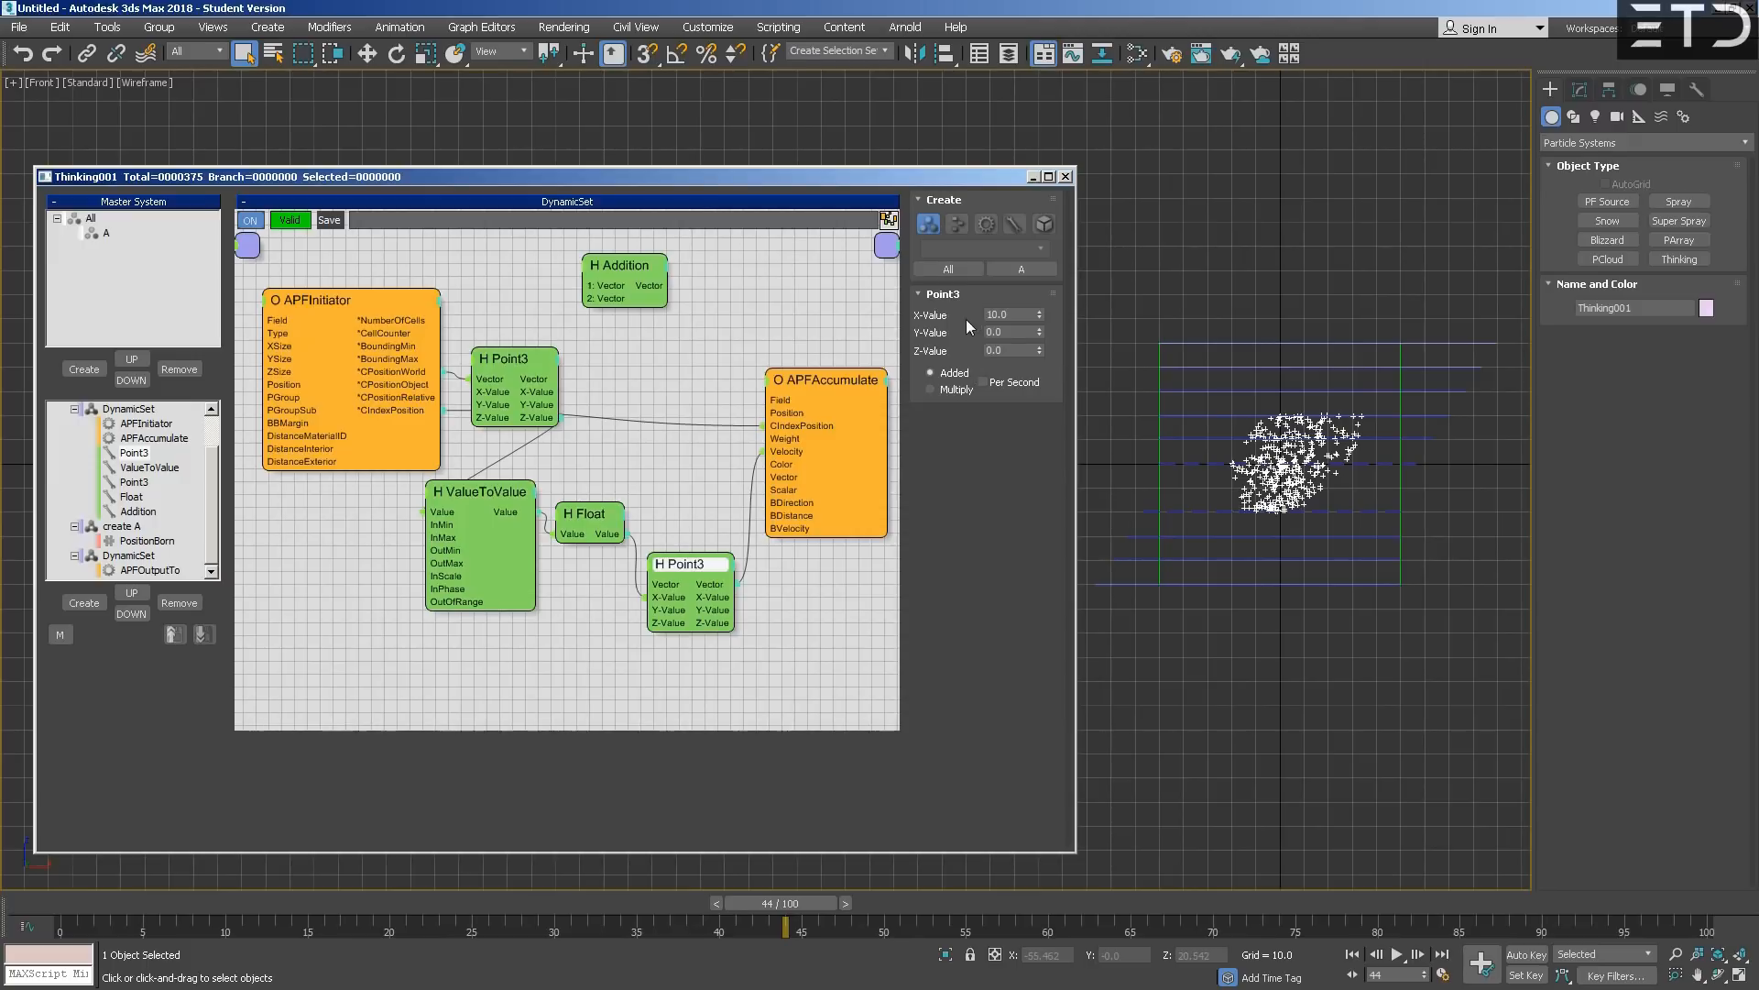
drag(652, 563, 650, 557)
drag(1023, 311, 953, 317)
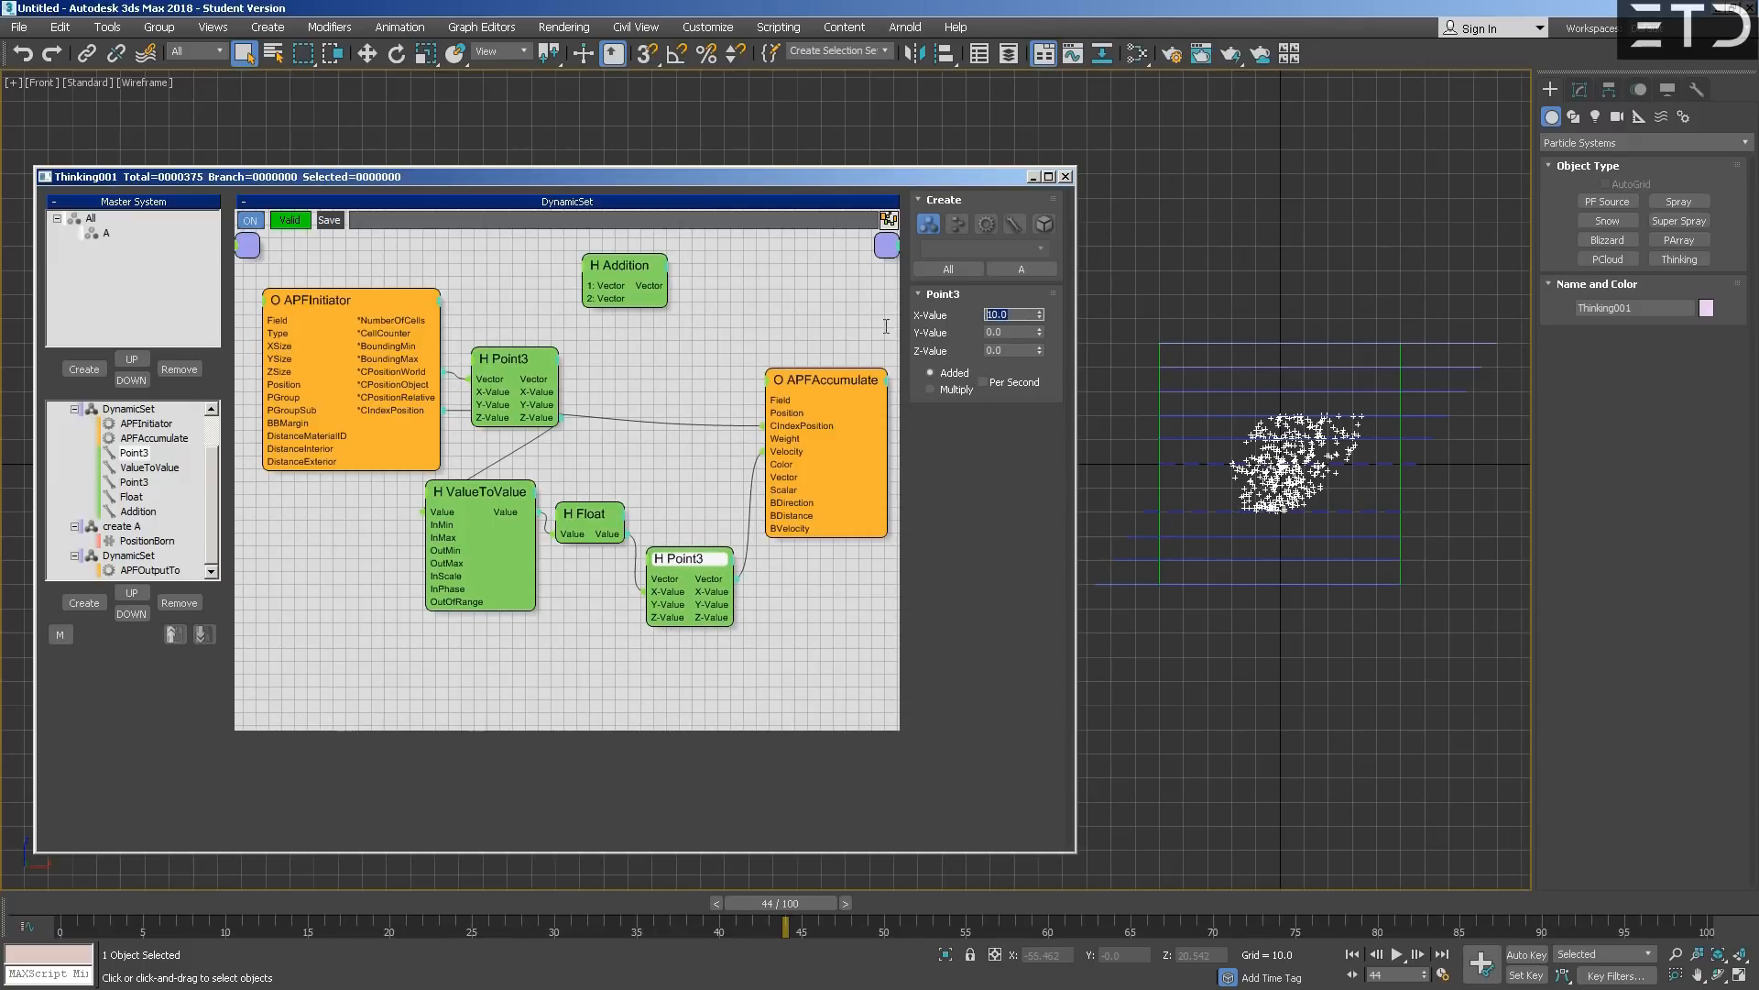
text(0)
key(Return)
- Go back to the early frames and run the simulation forward in the Front view to examine the particle motion
drag(171, 909, 160, 905)
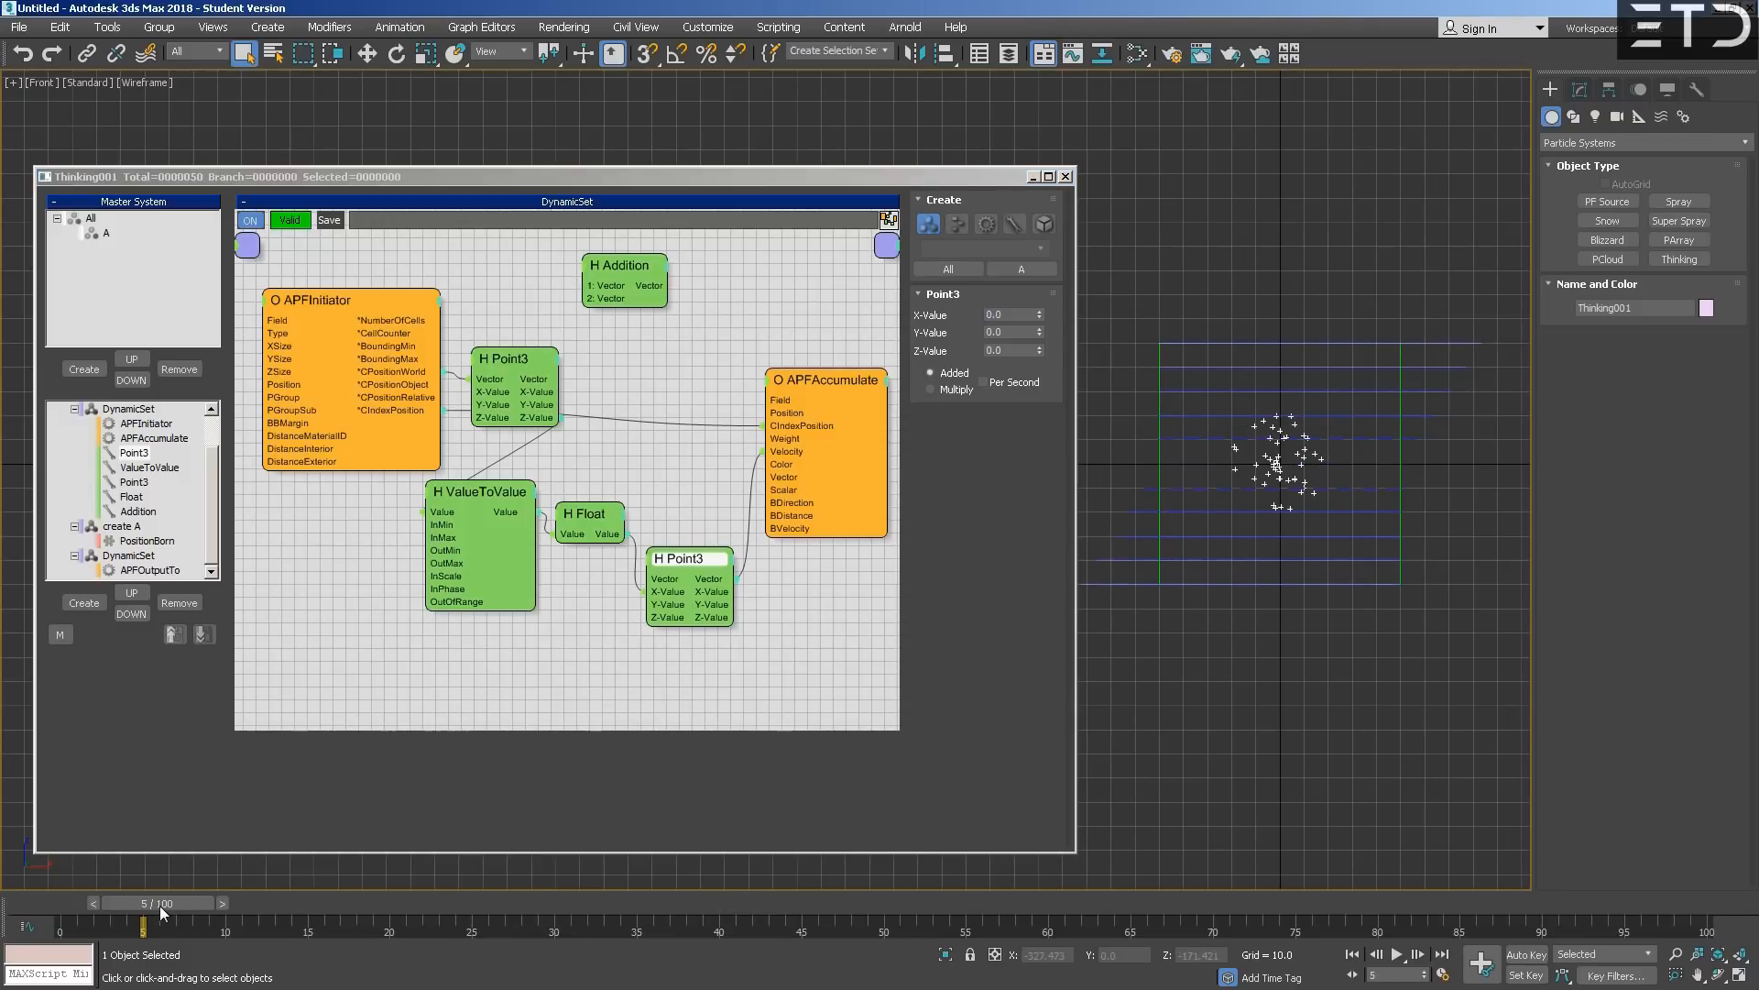
key(period)
key(period)
key(period)
key(period)
key(period)
key(period)
key(period)
key(period)
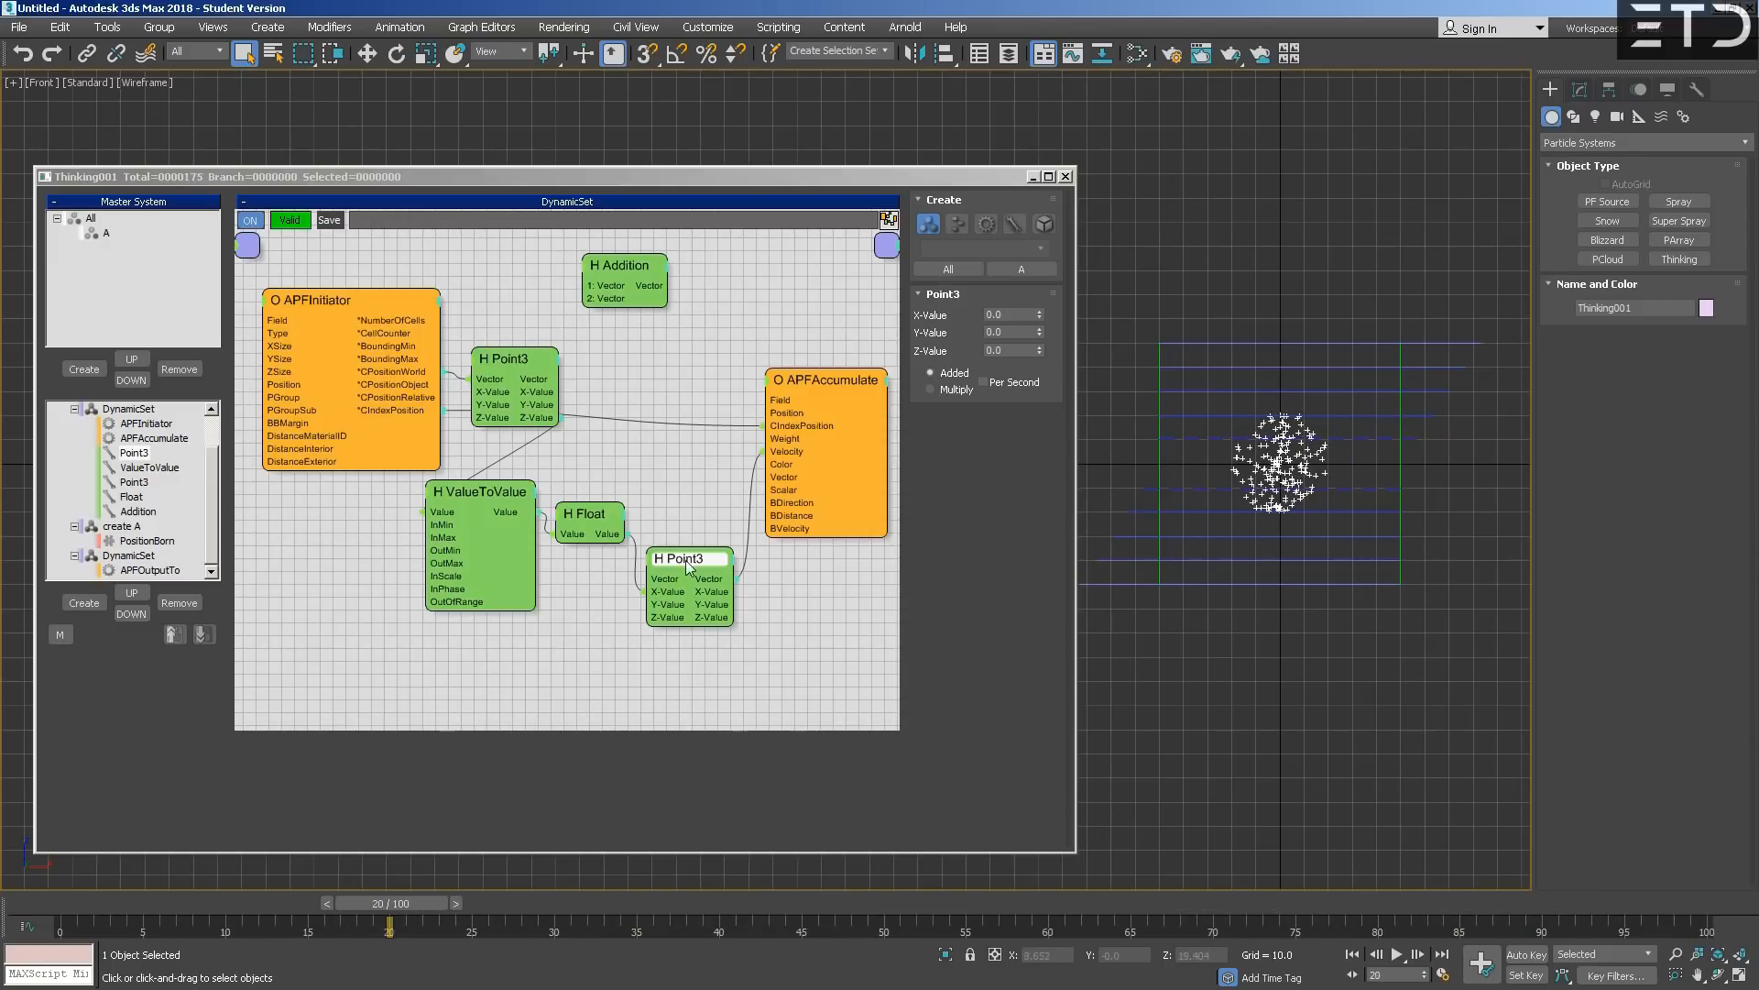
drag(670, 564, 692, 554)
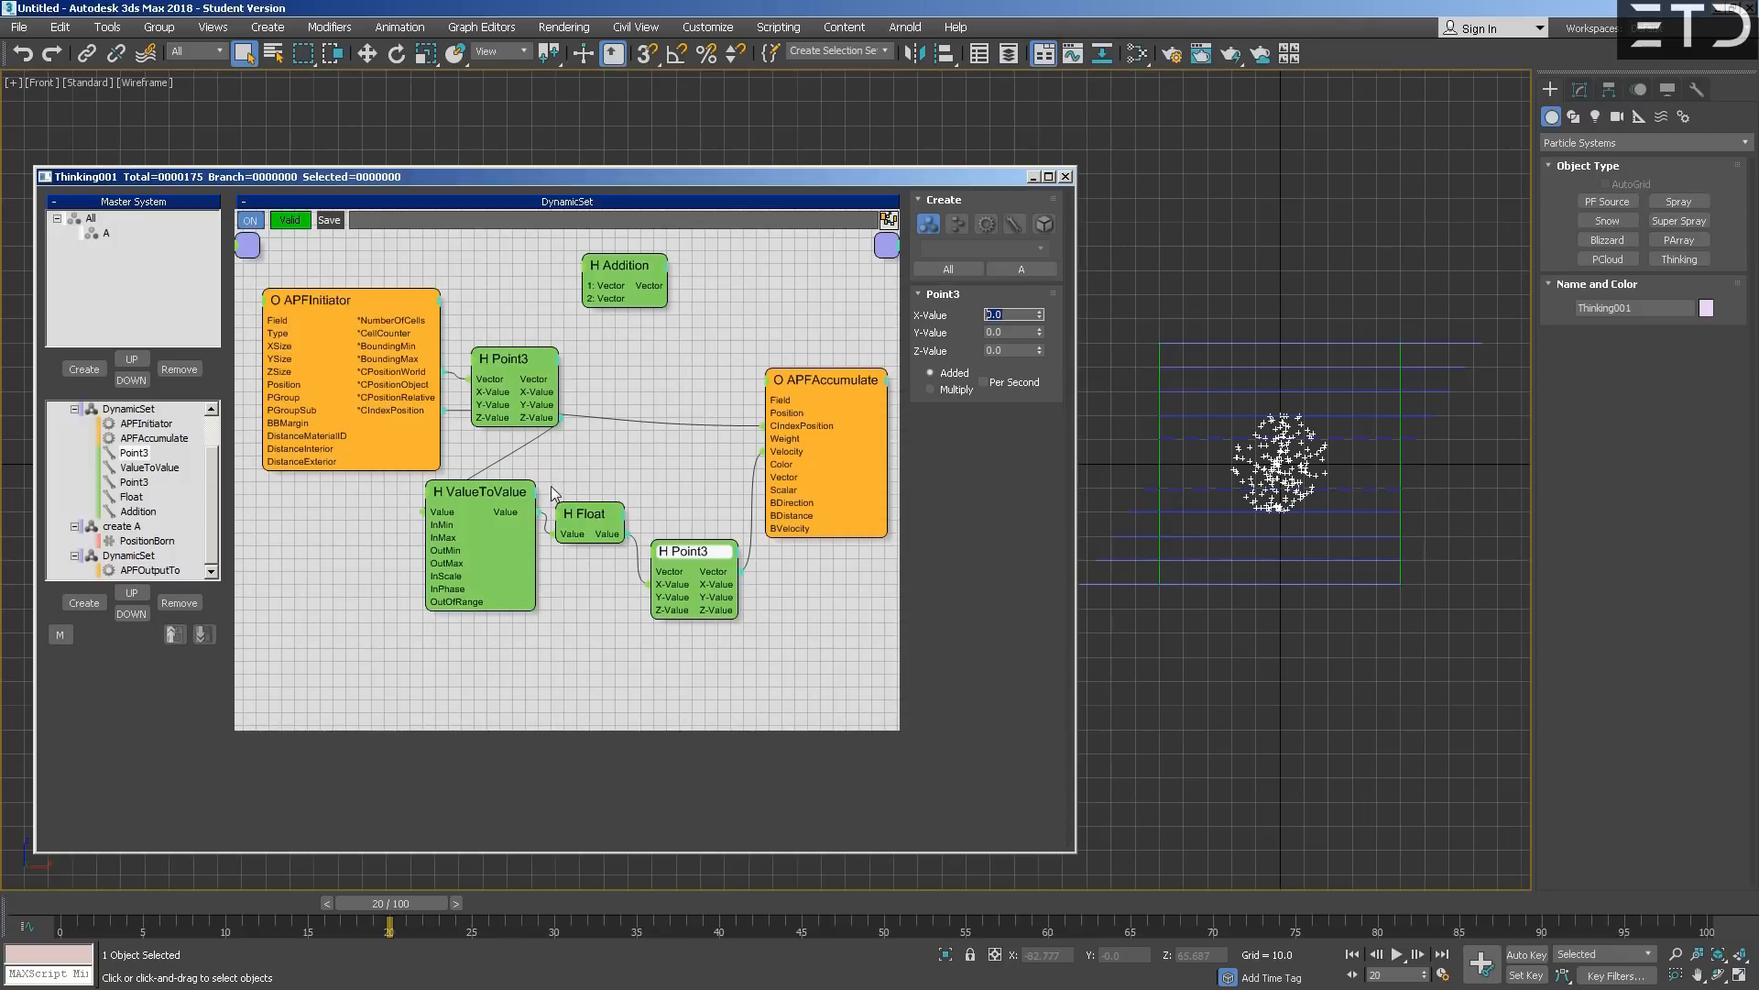
middle_click(1196, 445)
key(/)
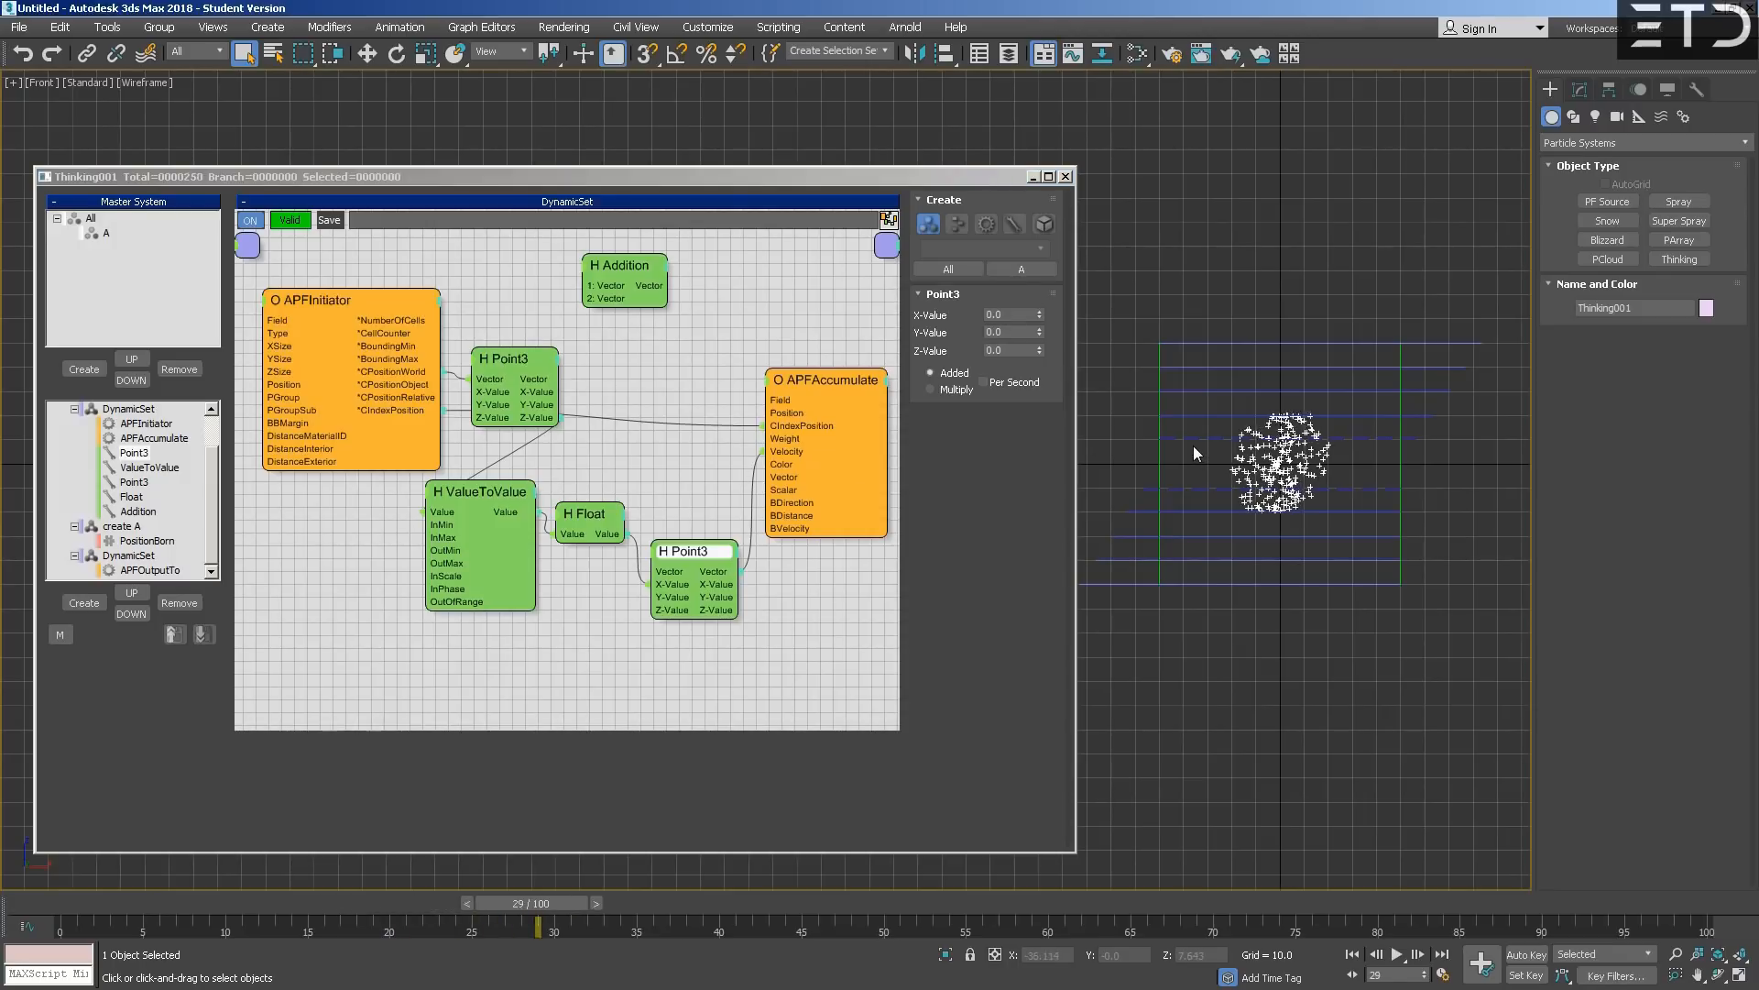